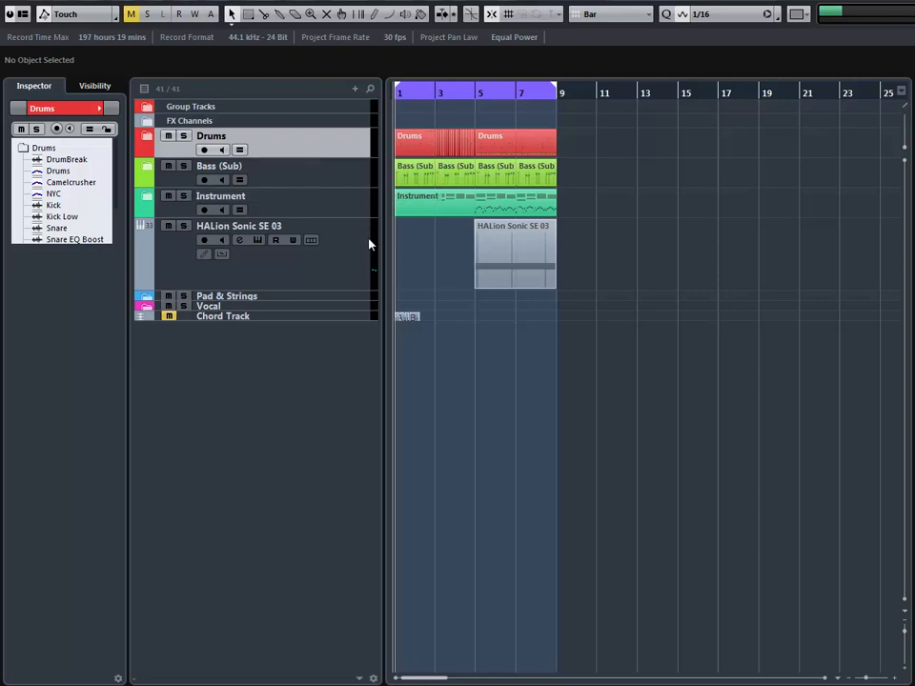
- Expand the Drums folder to view its tracks from DrumBreak to Shaker, and collapse it again
{"action": "left_click", "coordinate": [174, 258]}
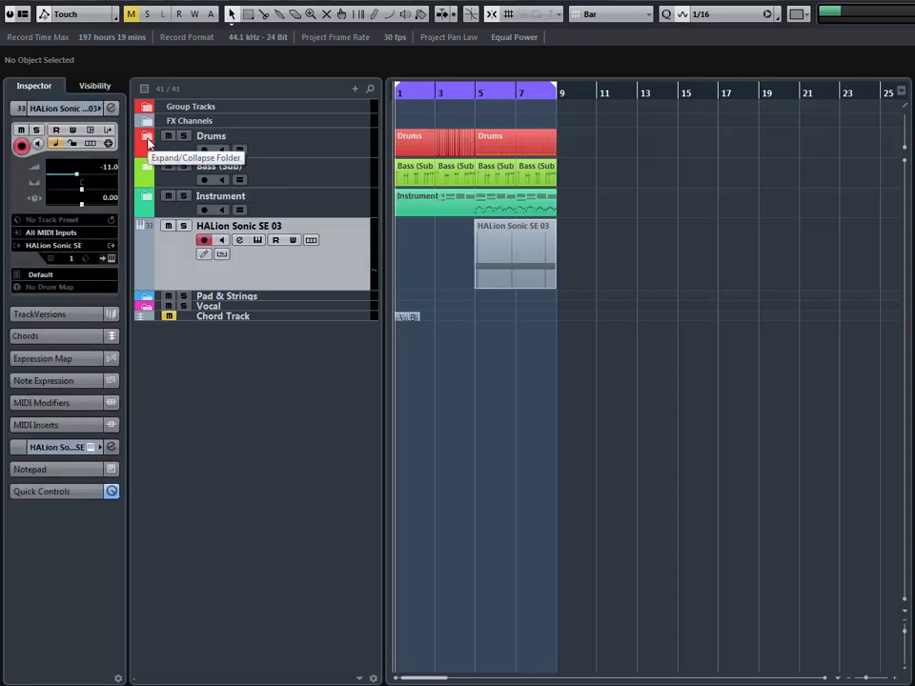
{"action": "left_click", "coordinate": [148, 143]}
{"action": "left_click", "coordinate": [244, 265]}
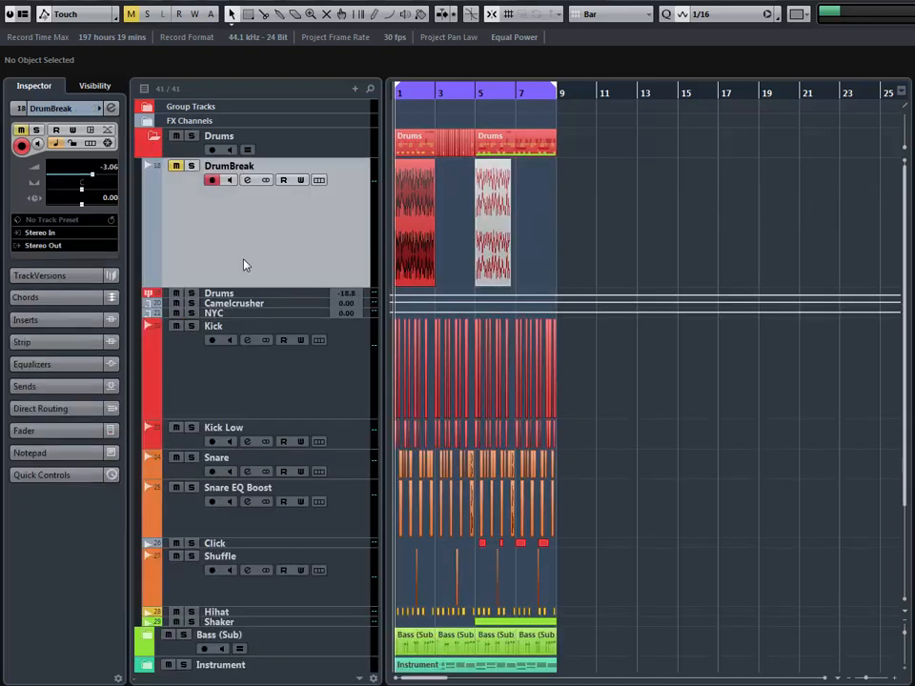
{"action": "left_click", "coordinate": [155, 139]}
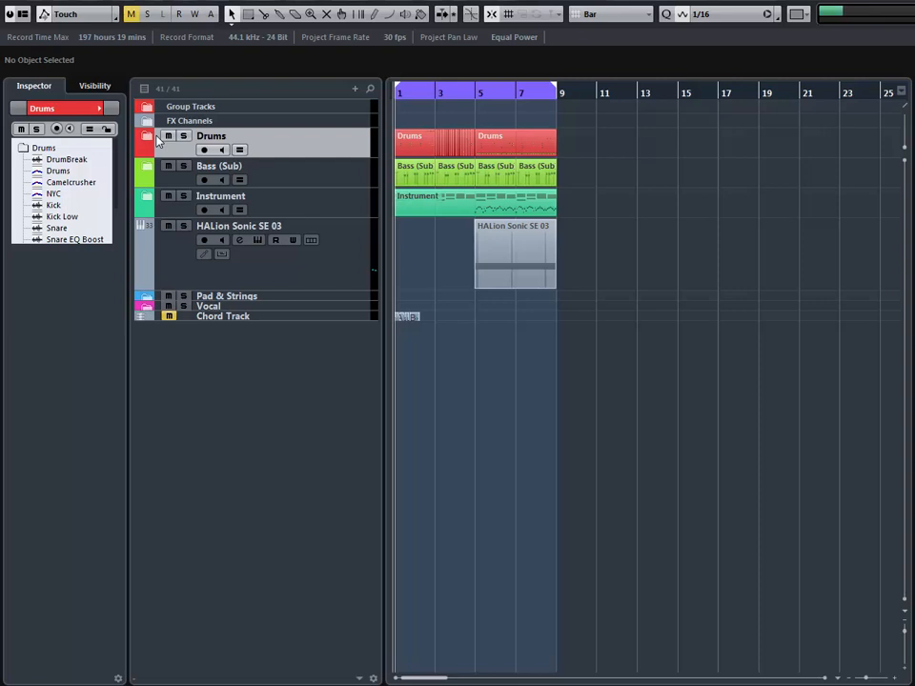
- Play the arrangement and briefly toggle the mute on the Instrument folder
{"action": "key", "text": "space"}
{"action": "left_click", "coordinate": [168, 197]}
{"action": "left_click", "coordinate": [168, 197]}
- Expand the Drums folder and set the loop range to the first DrumBreak event, spanning bars 1 to 3
{"action": "left_click", "coordinate": [147, 136]}
{"action": "left_click", "coordinate": [300, 231]}
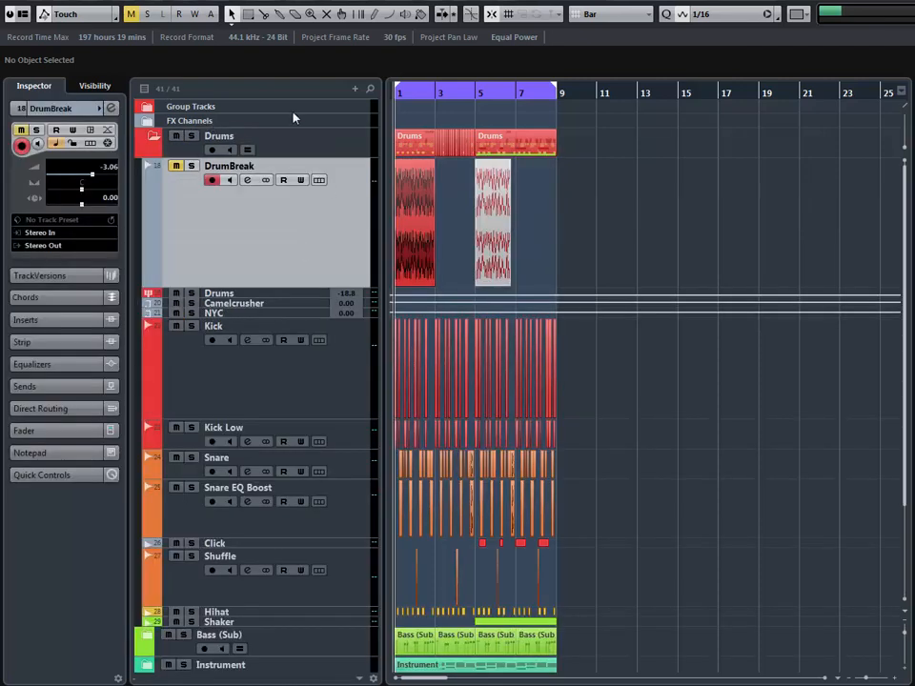
{"action": "key", "text": "h"}
{"action": "key", "text": "h"}
{"action": "key", "text": "h"}
{"action": "left_click", "coordinate": [426, 219]}
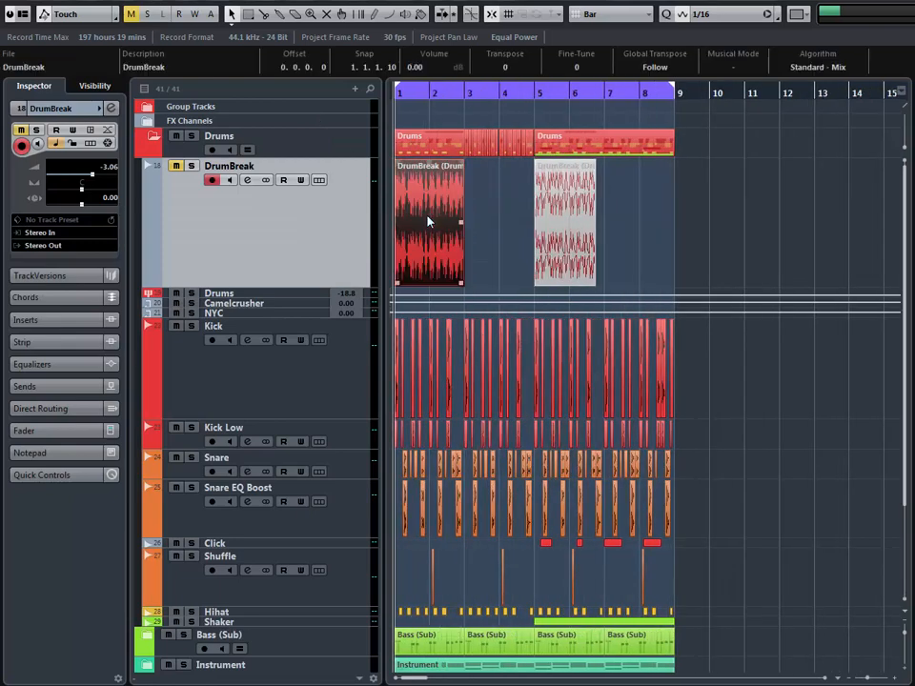
{"action": "key", "text": "h"}
{"action": "key", "text": "h"}
{"action": "key", "text": "h"}
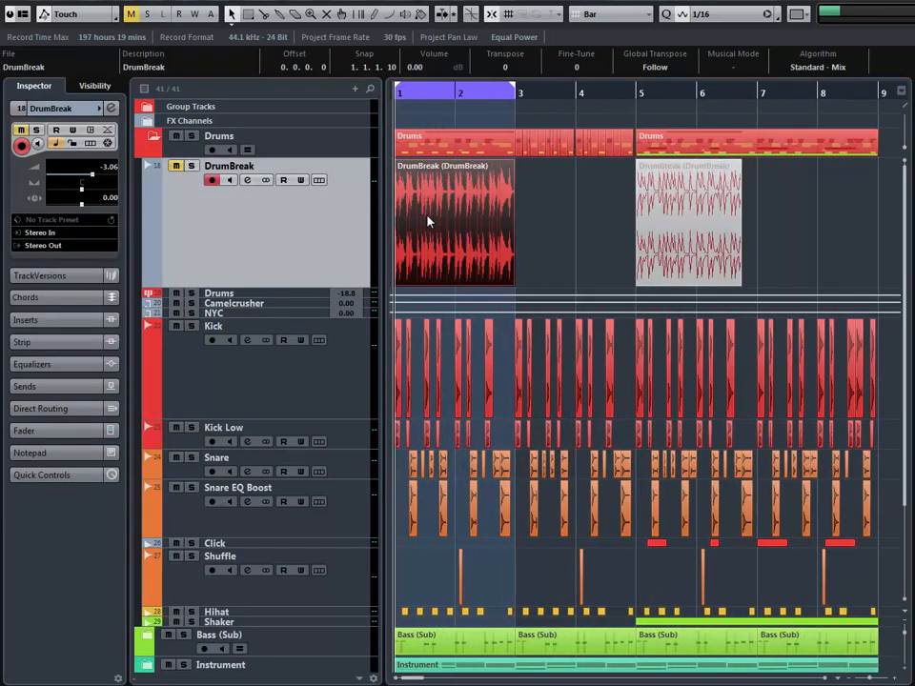
- Unmute and solo the DrumBreak track
{"action": "left_click", "coordinate": [175, 167]}
{"action": "left_click", "coordinate": [191, 167]}
{"action": "key", "text": "h"}
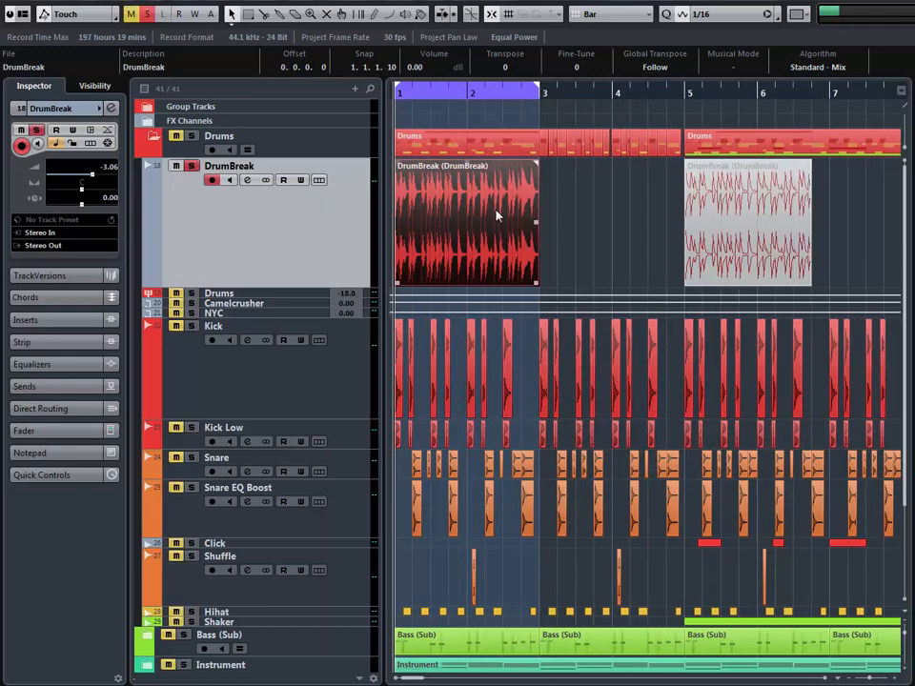
{"action": "key", "text": "h"}
{"action": "key", "text": "h"}
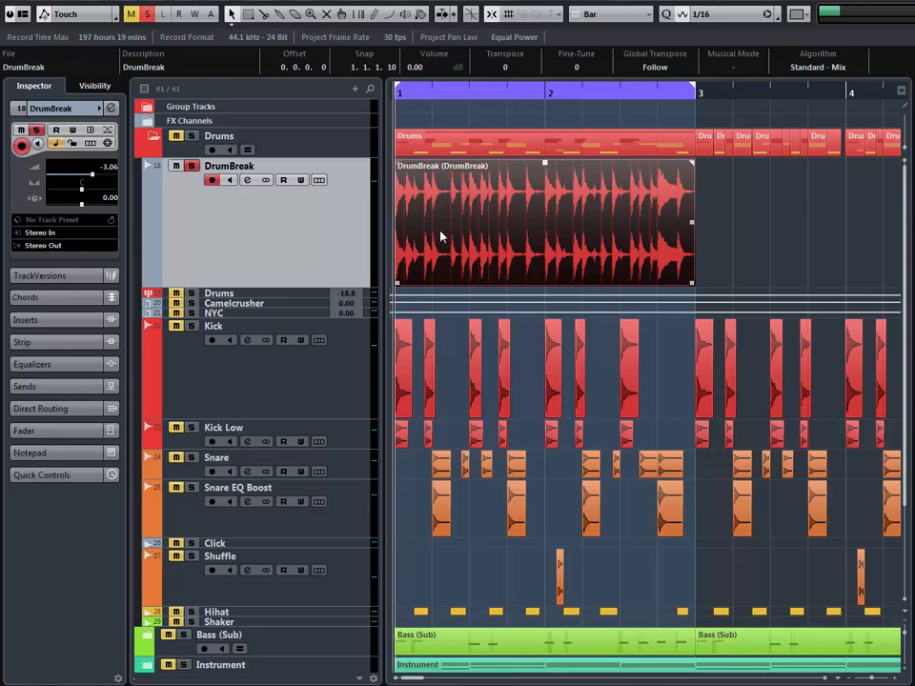
- Examine the DrumBreak waveform closely against the kick and snare slices on the tracks below
{"action": "left_click", "coordinate": [561, 215]}
{"action": "key", "text": "g"}
{"action": "key", "text": "g"}
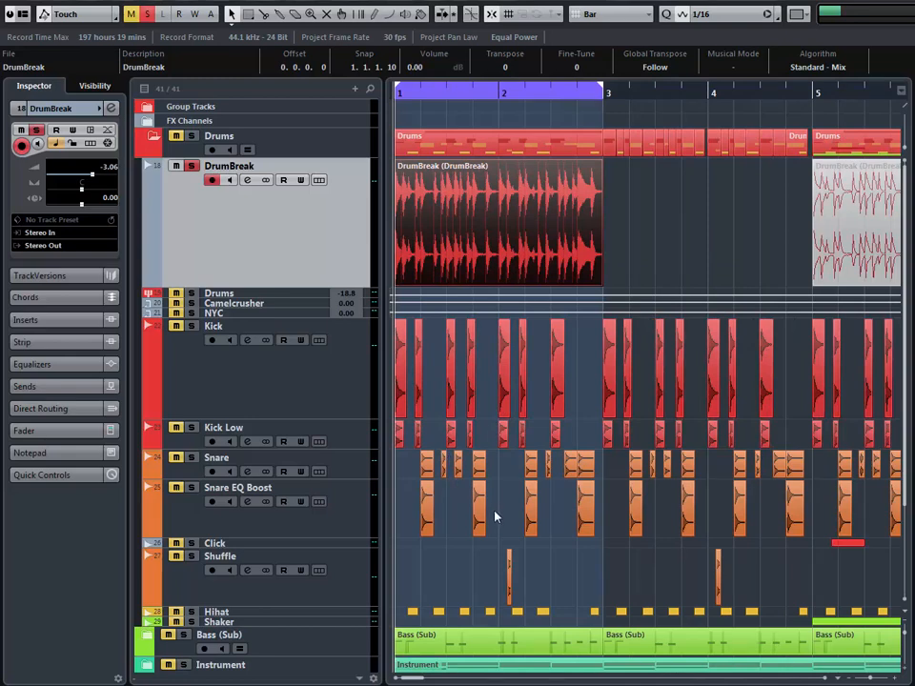
{"action": "key", "text": "h"}
{"action": "key", "text": "h"}
{"action": "key", "text": "h"}
{"action": "key", "text": "h"}
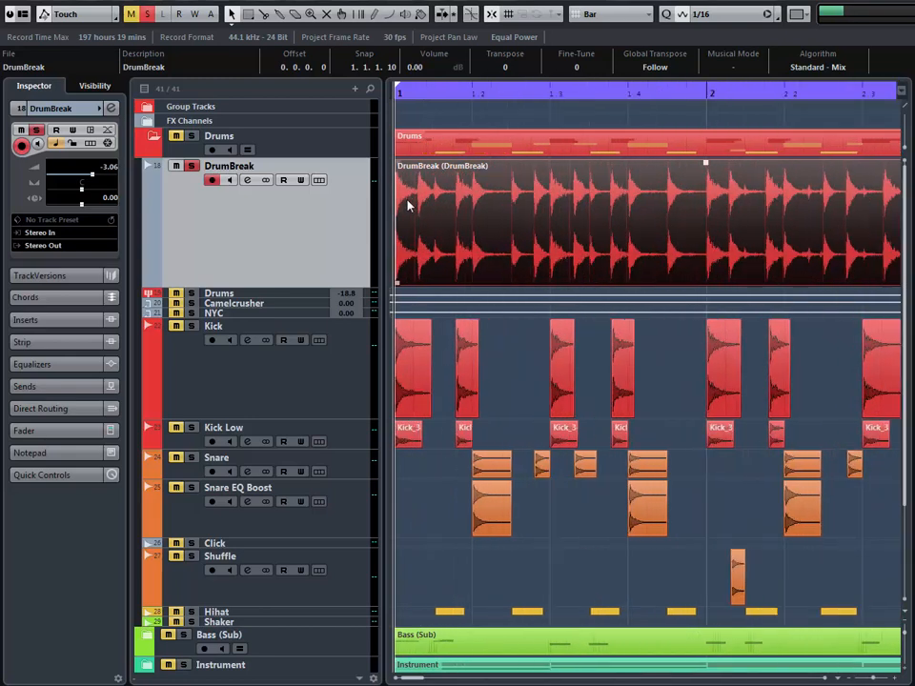
{"action": "key", "text": "g"}
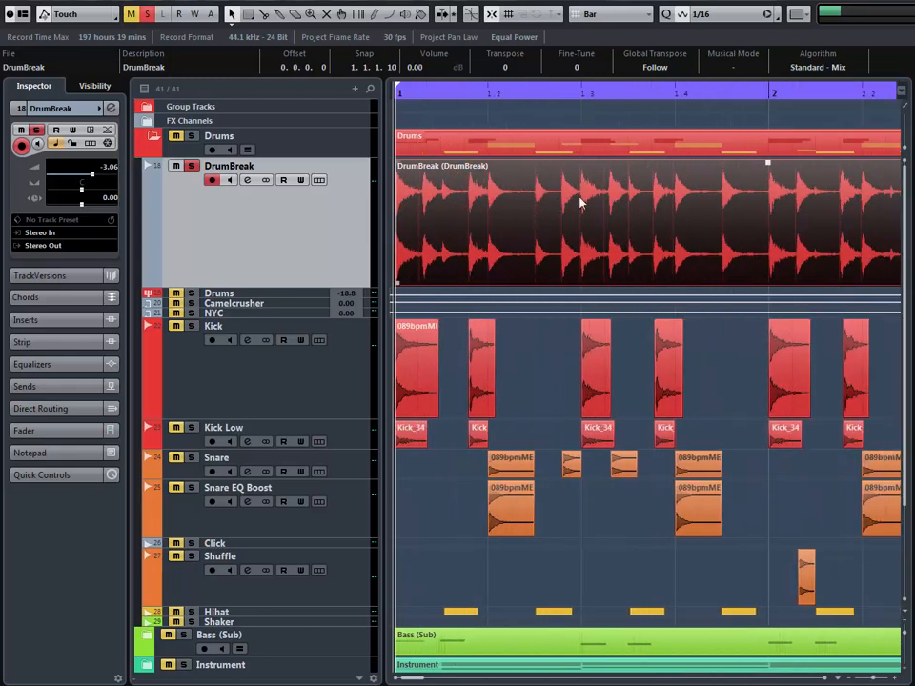
{"action": "key", "text": "g"}
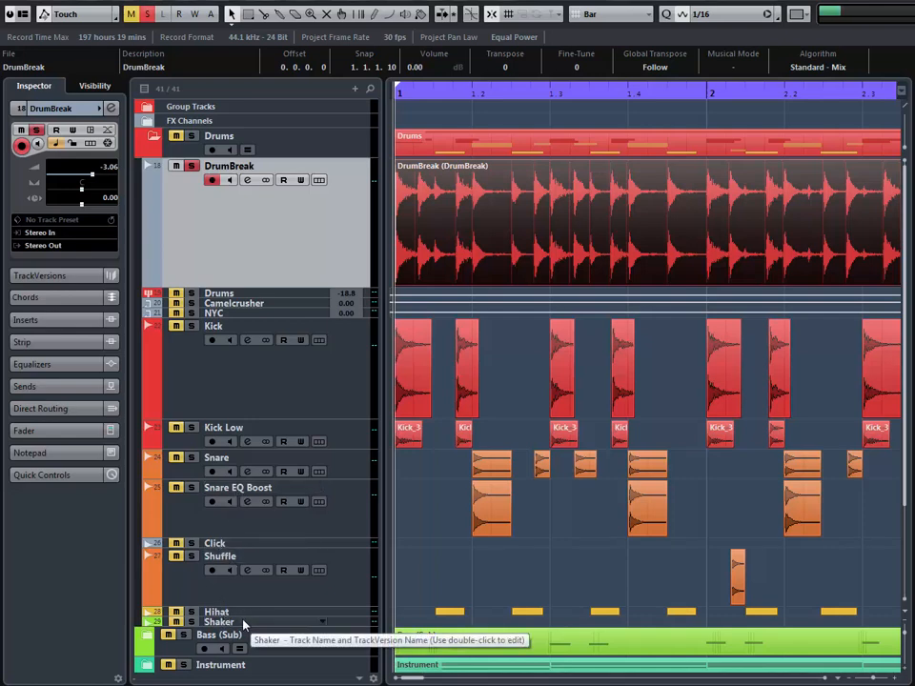
{"action": "key", "text": "g"}
{"action": "key", "text": "g"}
{"action": "key", "text": "g"}
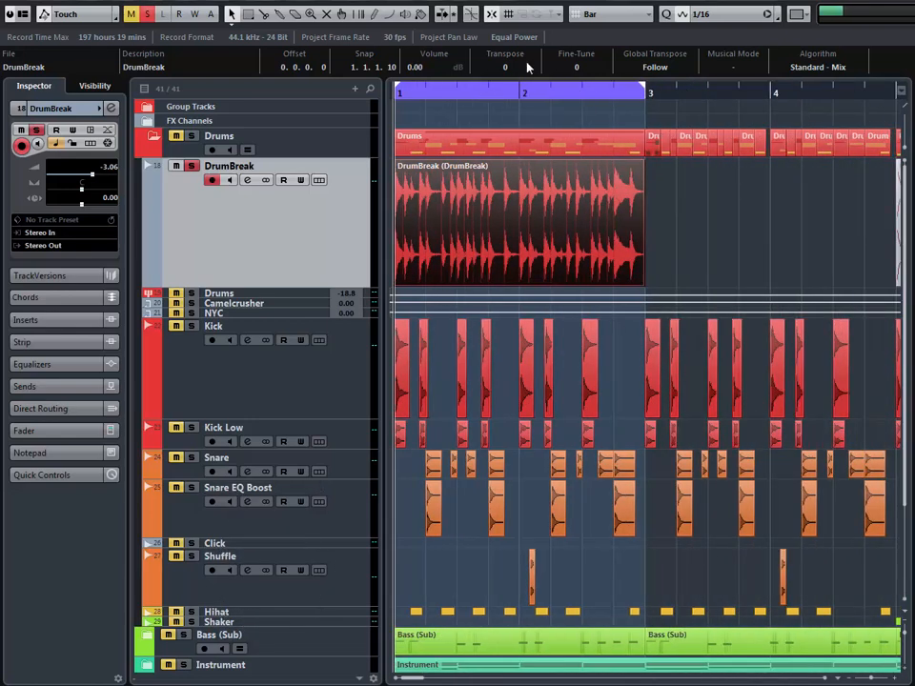
- Compare the Drums folder with the original DrumBreak by switching the solo between them during loop playback
{"action": "left_click", "coordinate": [193, 135]}
{"action": "left_click", "coordinate": [190, 166]}
{"action": "key", "text": "space"}
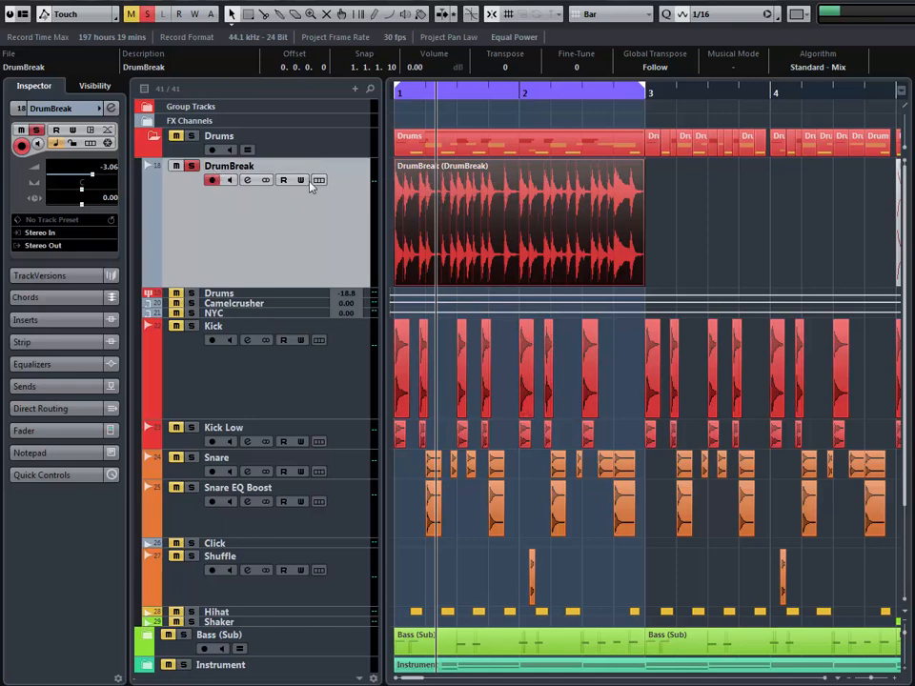
- Return the DrumBreak track to its muted state without solo and deselect its event
{"action": "left_click", "coordinate": [176, 167]}
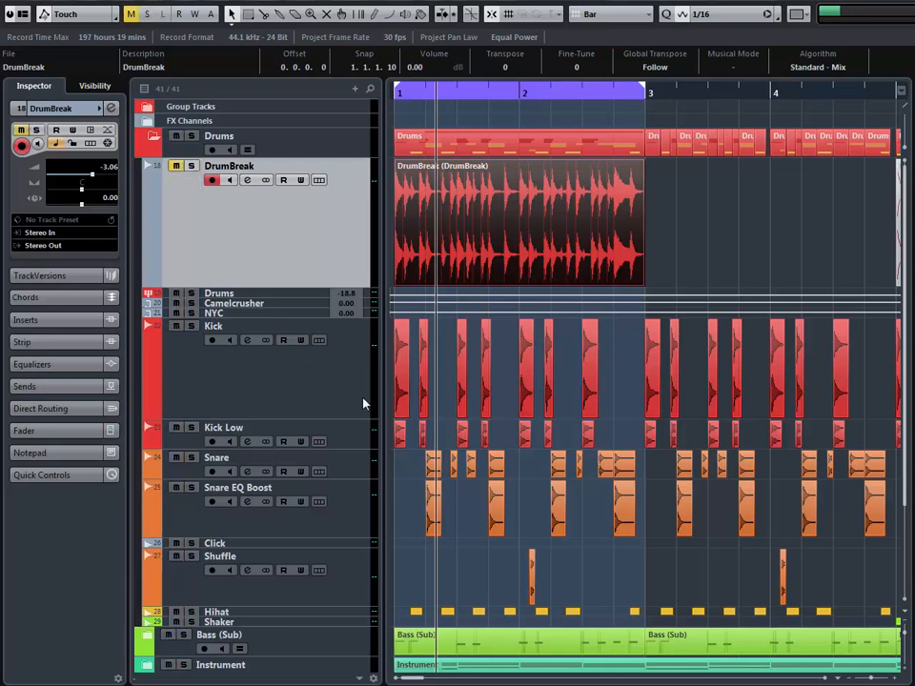
{"action": "left_click", "coordinate": [394, 492]}
{"action": "left_click", "coordinate": [394, 488]}
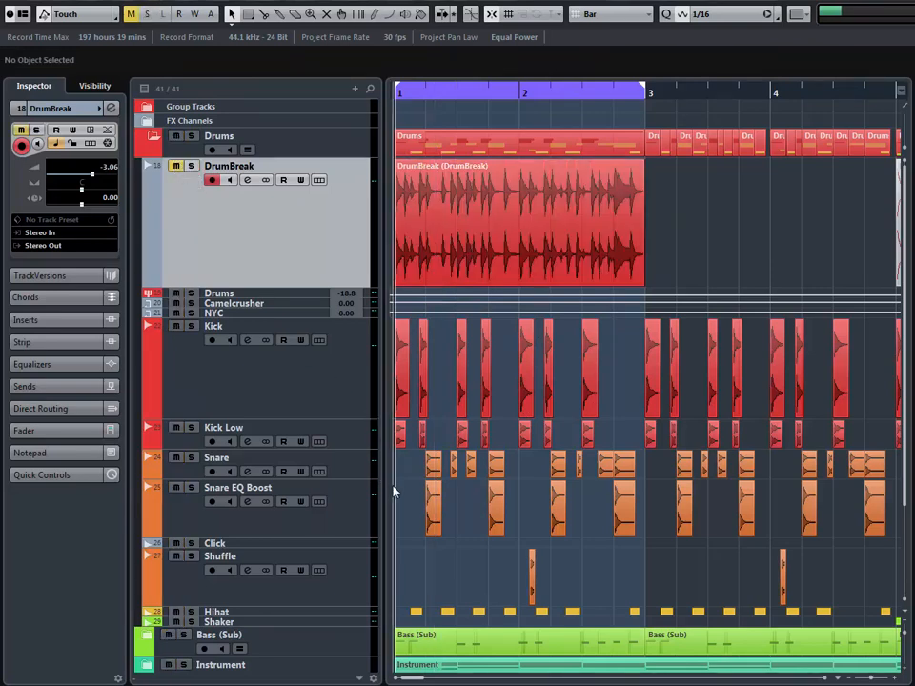
{"action": "key", "text": "h"}
{"action": "key", "text": "h"}
{"action": "key", "text": "g"}
{"action": "key", "text": "g"}
{"action": "key", "text": "g"}
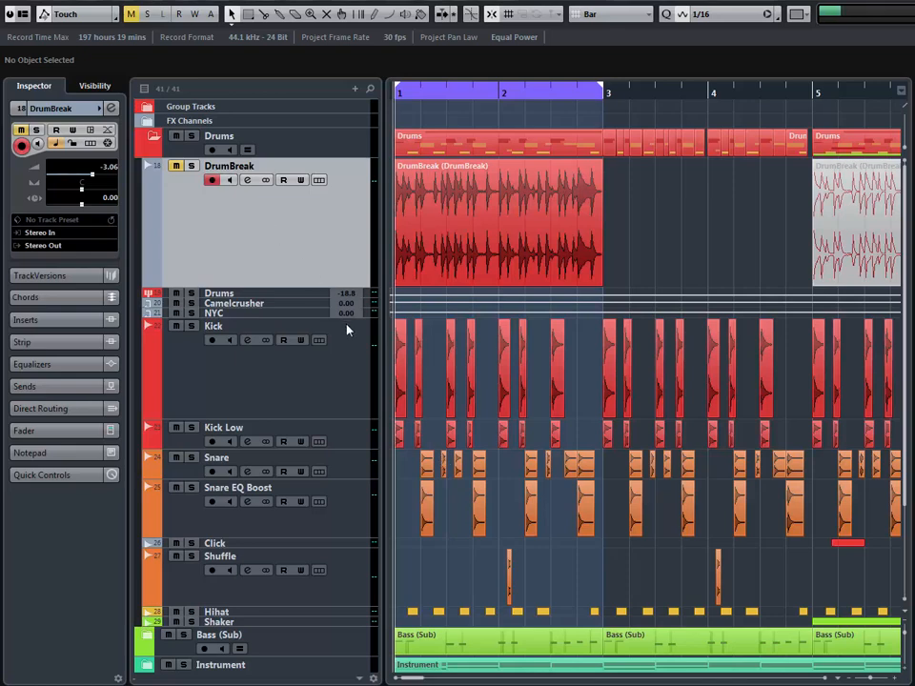
- Play the loop from its start to compare the soloed drums with the soloed DrumBreak, finishing with DrumBreak muted
{"action": "key", "text": "space"}
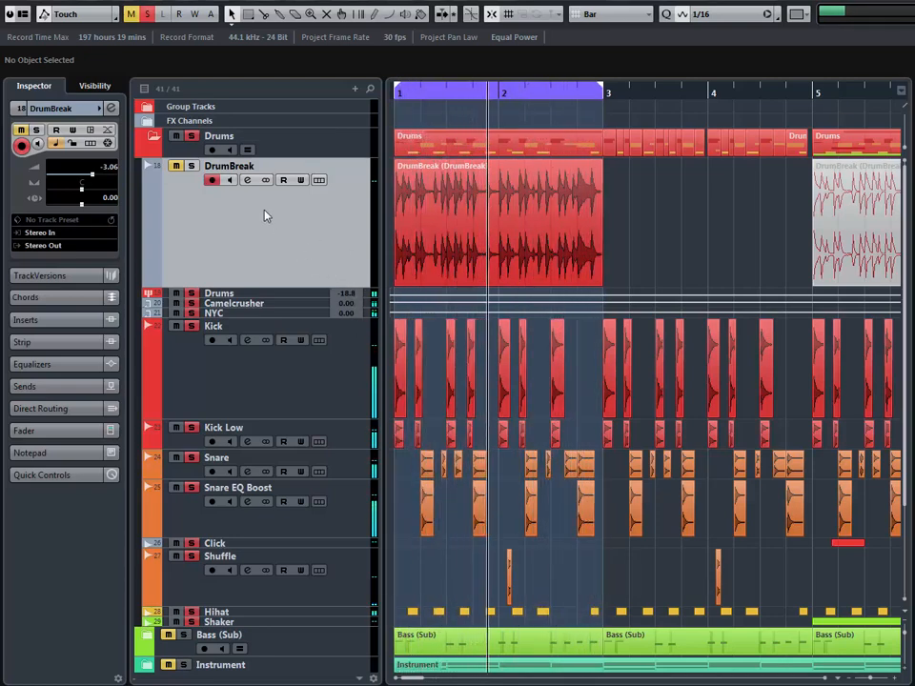
{"action": "left_click", "coordinate": [195, 168]}
{"action": "key", "text": "KP_1"}
{"action": "key", "text": "space"}
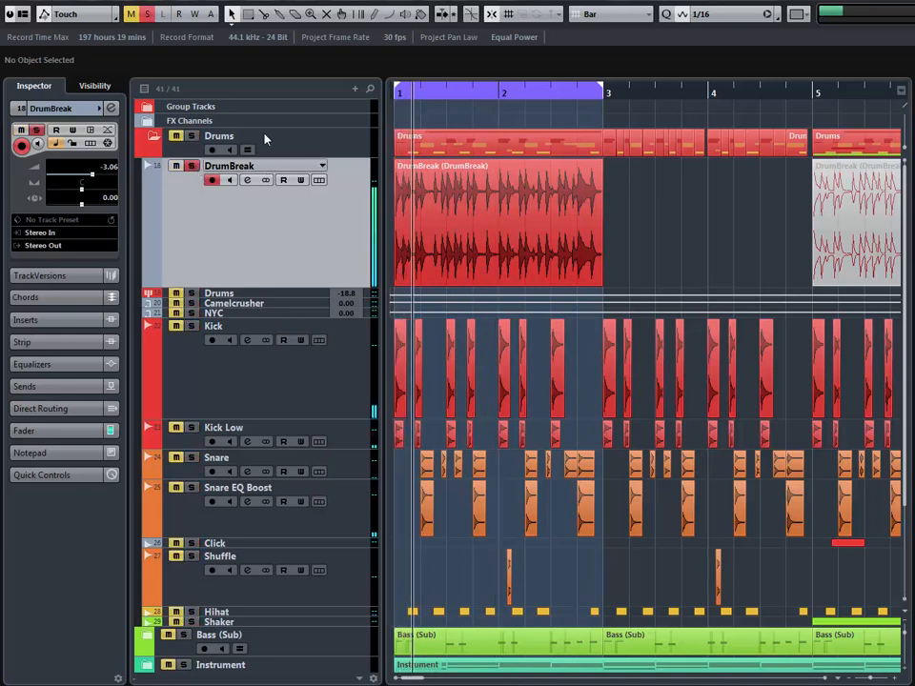
{"action": "key", "text": "space"}
{"action": "left_click", "coordinate": [178, 166]}
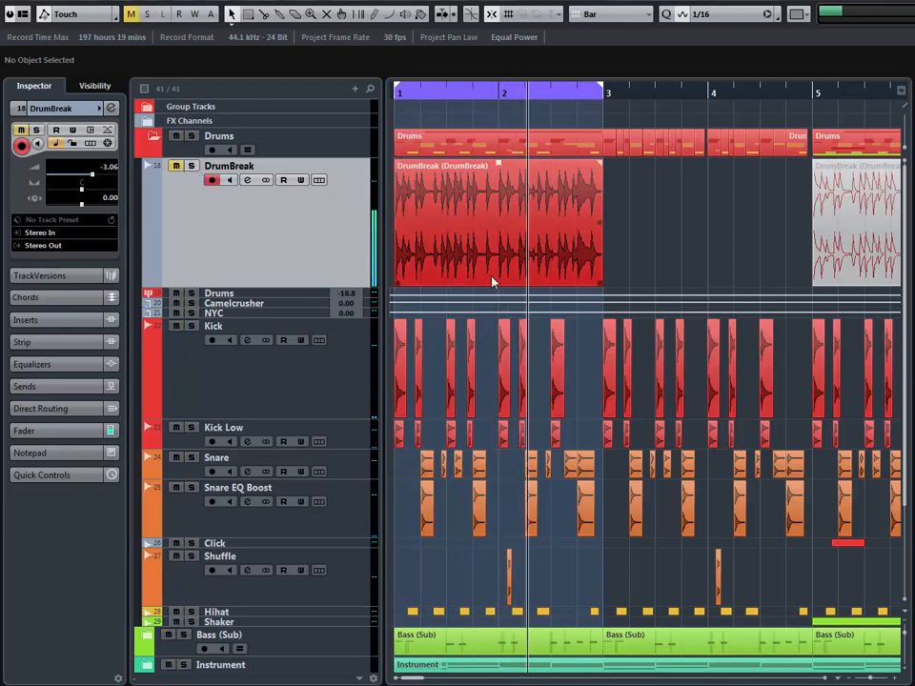
{"action": "key", "text": "KP_1"}
- Examine how the kick and snare slices line up with the DrumBreak event within the loop
{"action": "key", "text": "h"}
{"action": "key", "text": "h"}
{"action": "key", "text": "h"}
{"action": "key", "text": "h"}
{"action": "key", "text": "g"}
{"action": "key", "text": "g"}
{"action": "key", "text": "g"}
{"action": "key", "text": "g"}
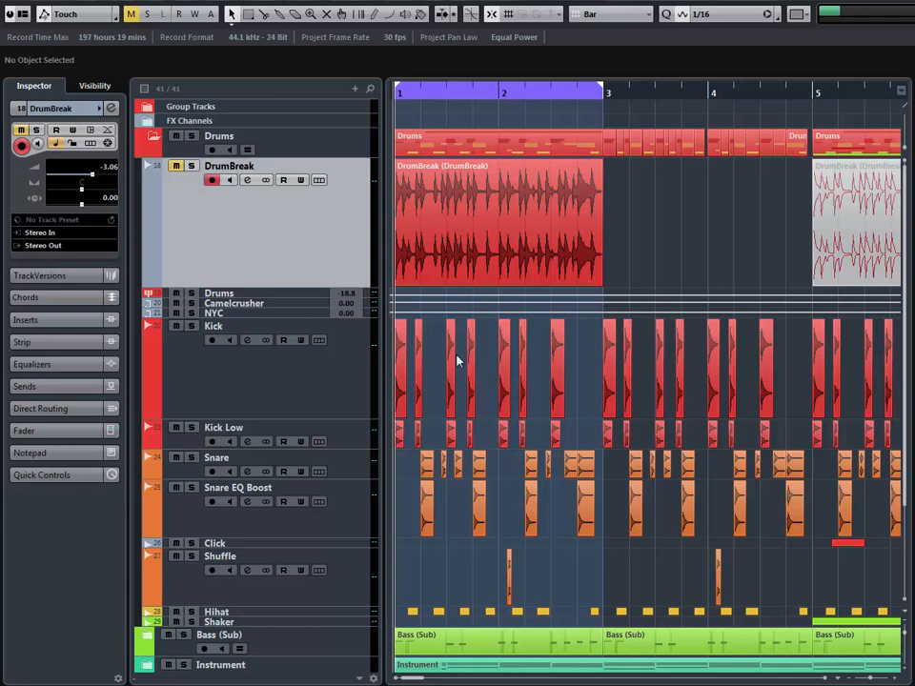
{"action": "key", "text": "h"}
{"action": "key", "text": "h"}
- Solo the Kick track and inspect its slices across the two-bar loop
{"action": "left_click", "coordinate": [357, 399]}
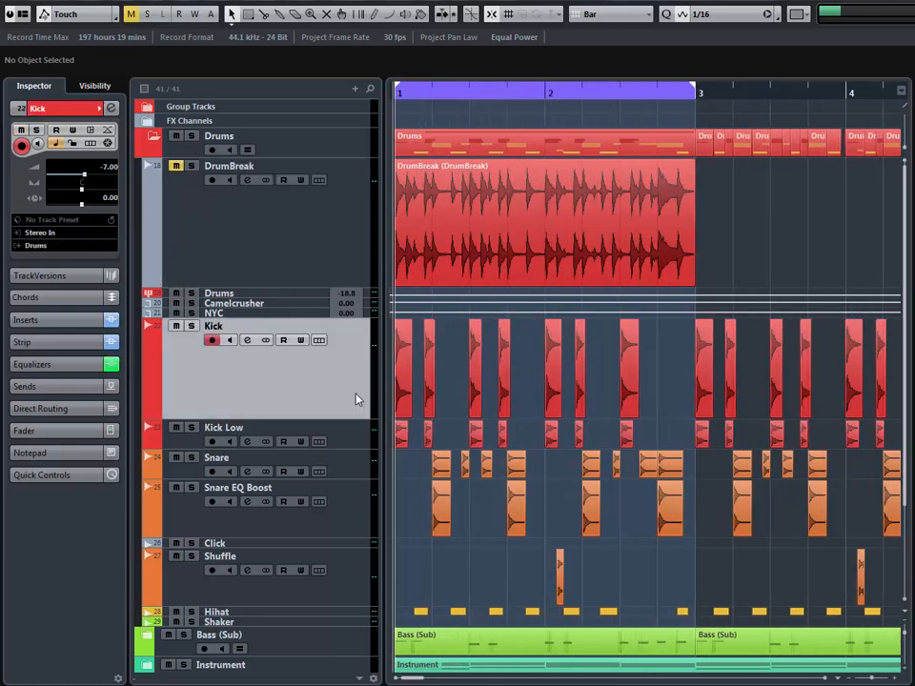
{"action": "key", "text": "s"}
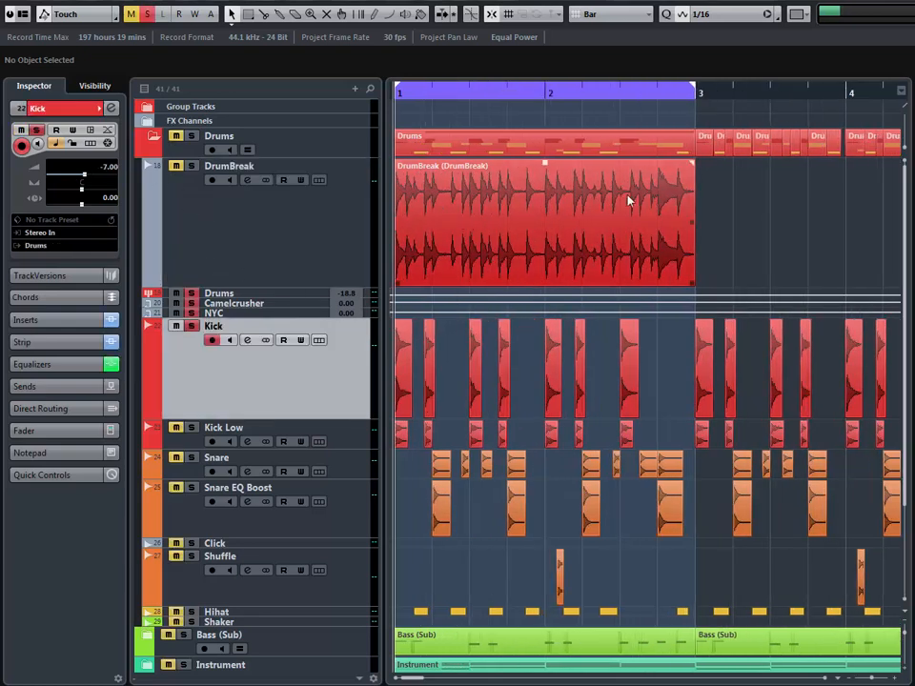
{"action": "key", "text": "h"}
{"action": "key", "text": "h"}
{"action": "key", "text": "h"}
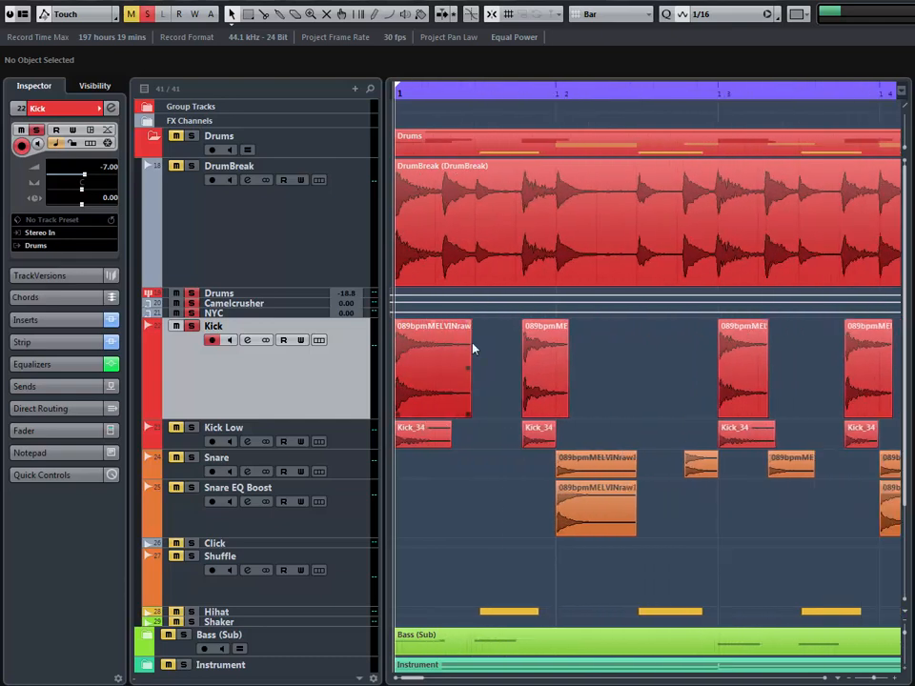
{"action": "key", "text": "g"}
{"action": "key", "text": "g"}
{"action": "key", "text": "g"}
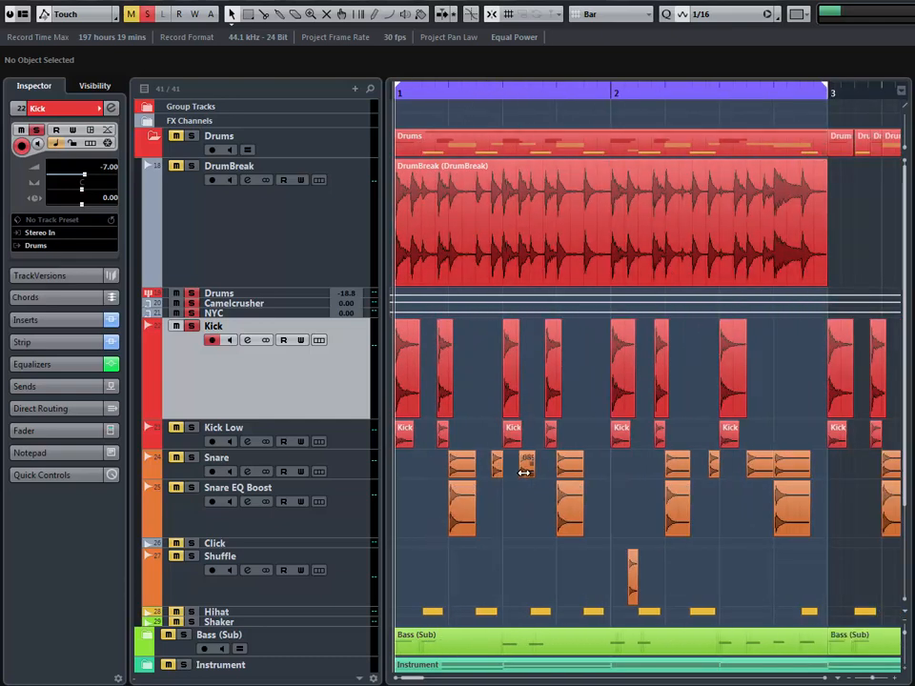
{"action": "key", "text": "g"}
{"action": "key", "text": "g"}
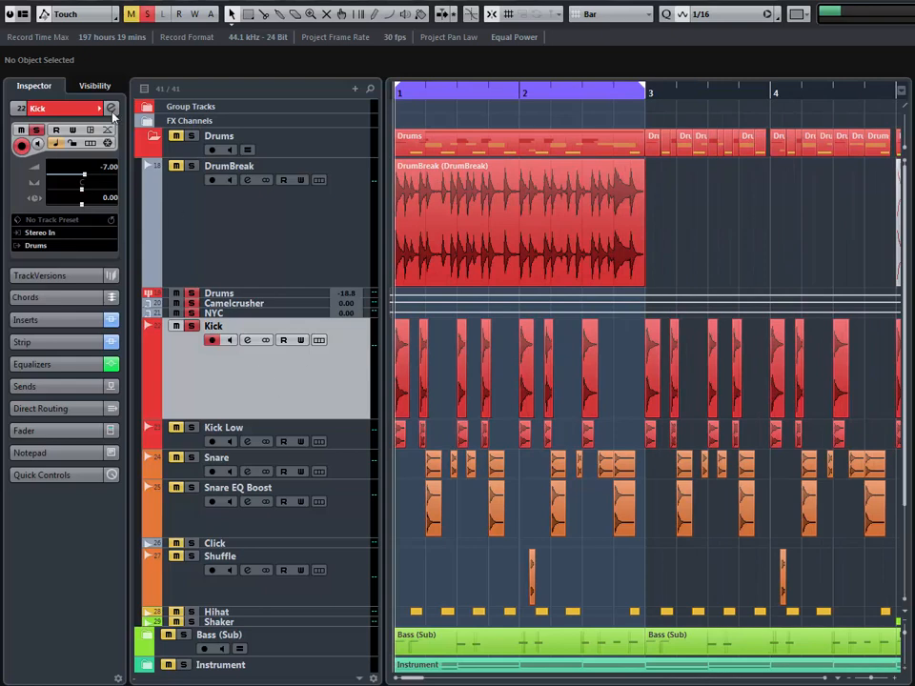
- Open the Kick track's channel settings and, during playback, reactivate its bypassed channel strip and inserts
{"action": "left_click", "coordinate": [111, 108]}
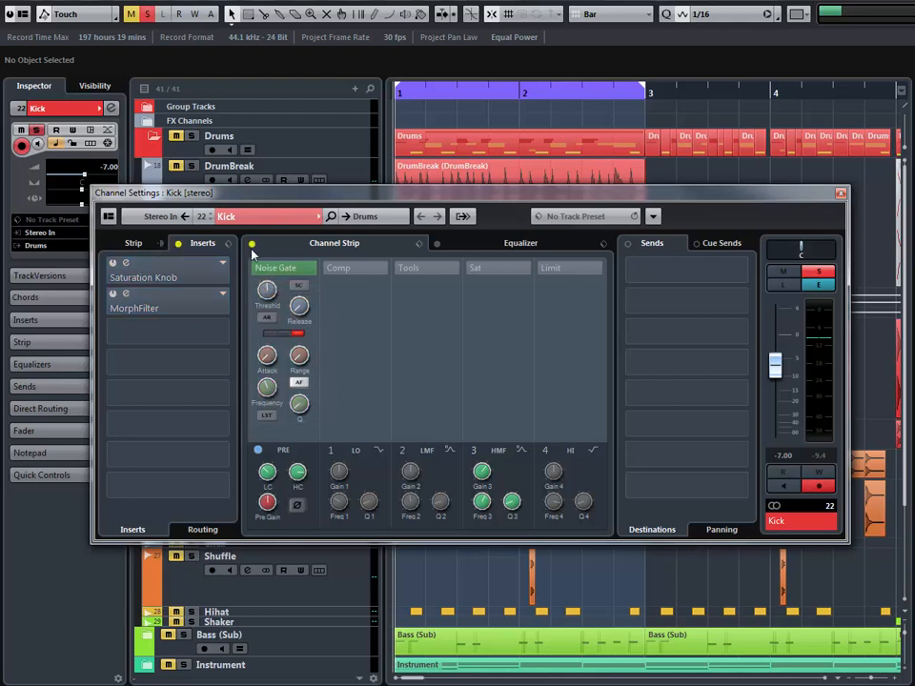
{"action": "key", "text": "space"}
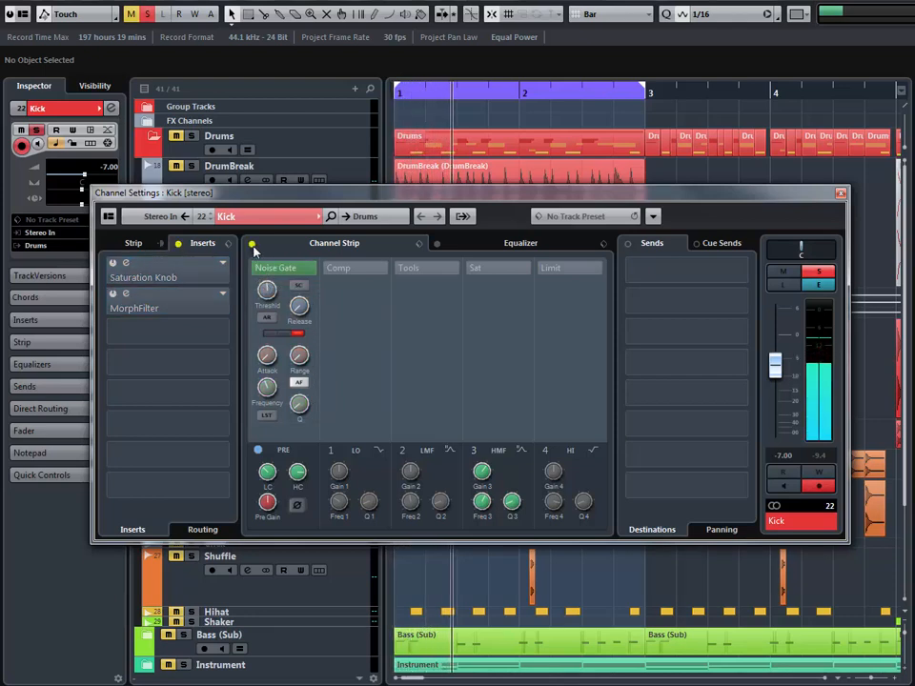
{"action": "left_click", "coordinate": [253, 245]}
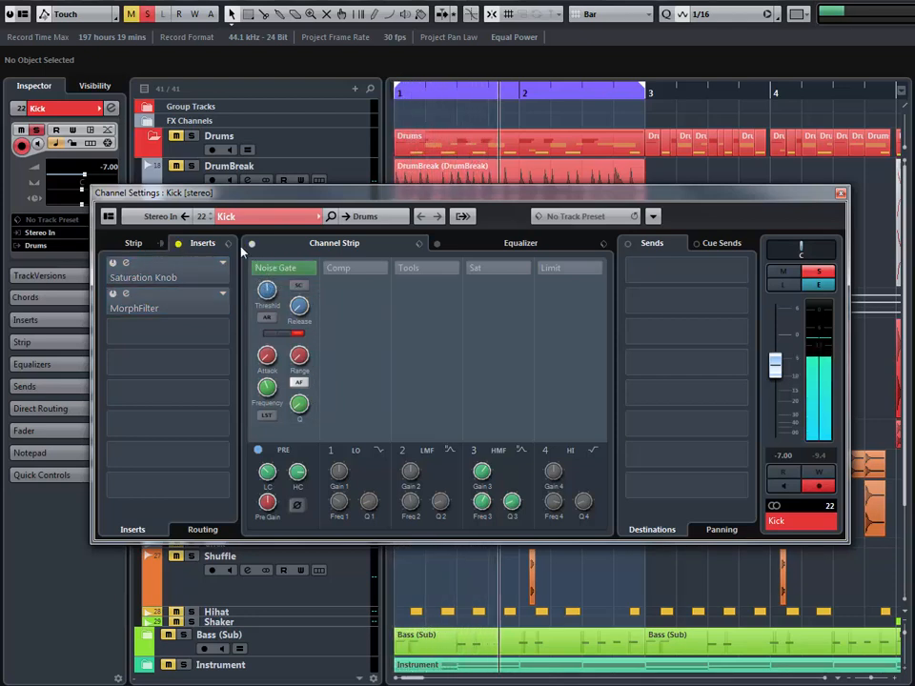
{"action": "left_click", "coordinate": [178, 244]}
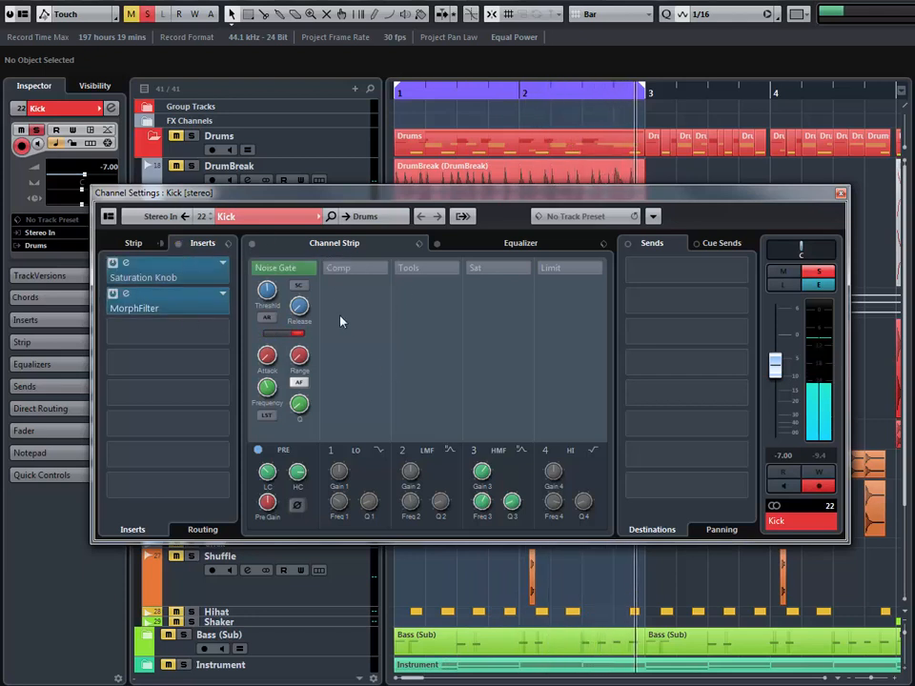
- Inspect the MorphFilter and Saturation Knob inserts on the Kick channel, and close the channel settings
{"action": "left_click", "coordinate": [188, 306]}
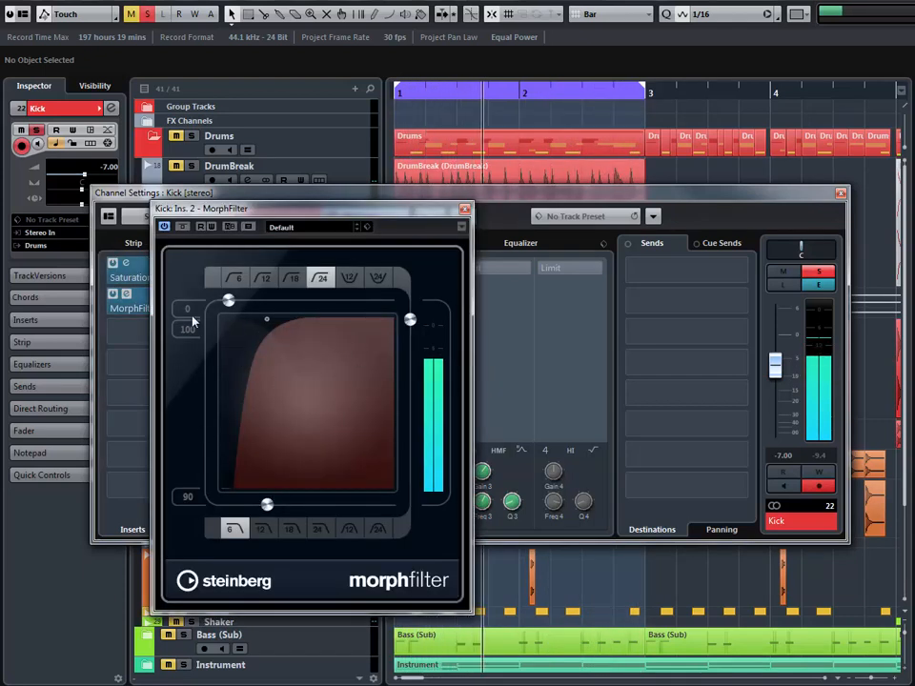
{"action": "left_click", "coordinate": [465, 209]}
{"action": "left_click", "coordinate": [143, 277]}
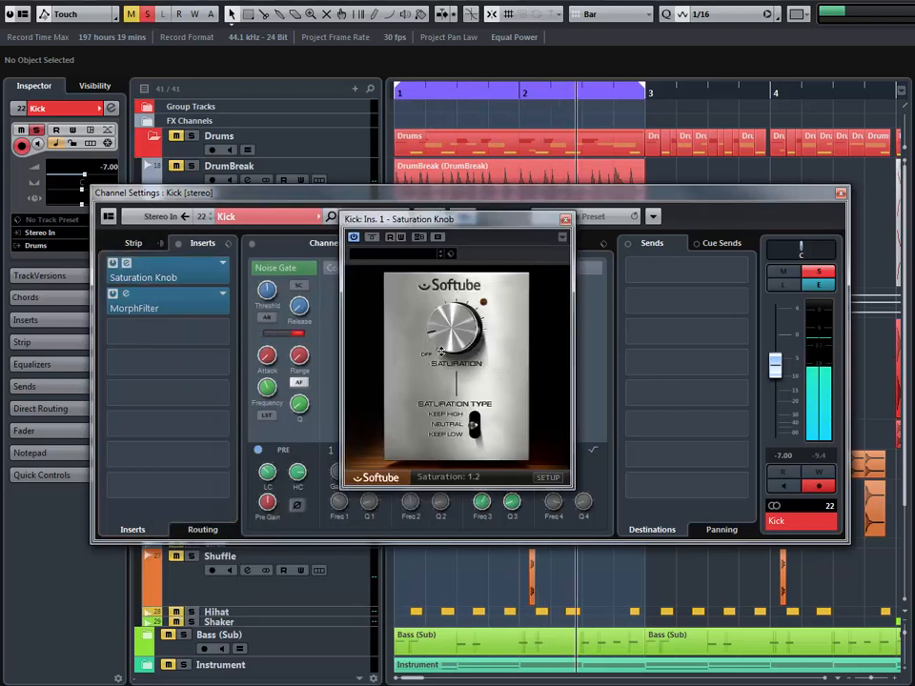
{"action": "left_click", "coordinate": [566, 220]}
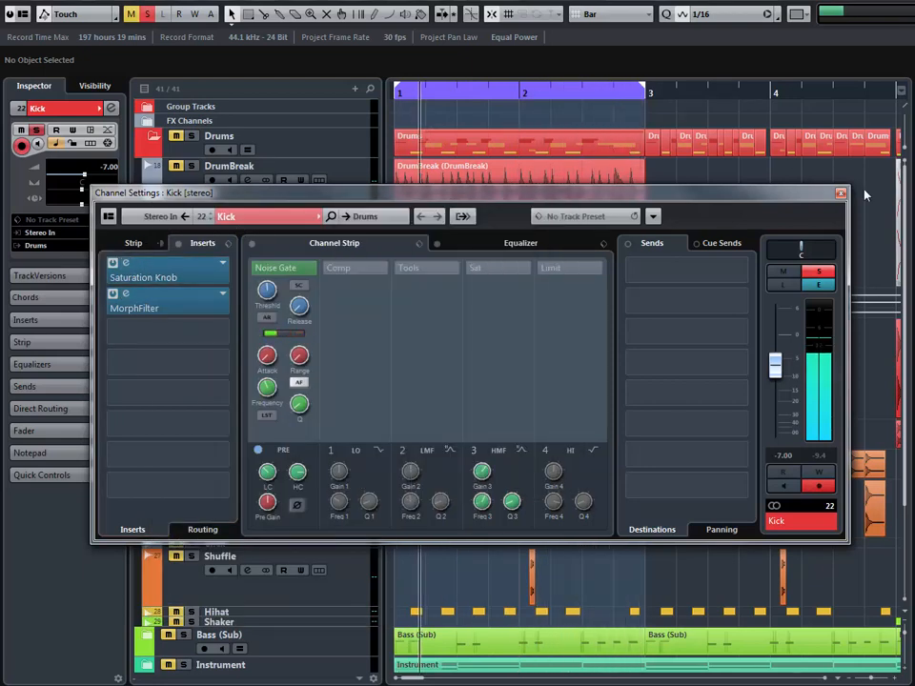
{"action": "left_click", "coordinate": [841, 193]}
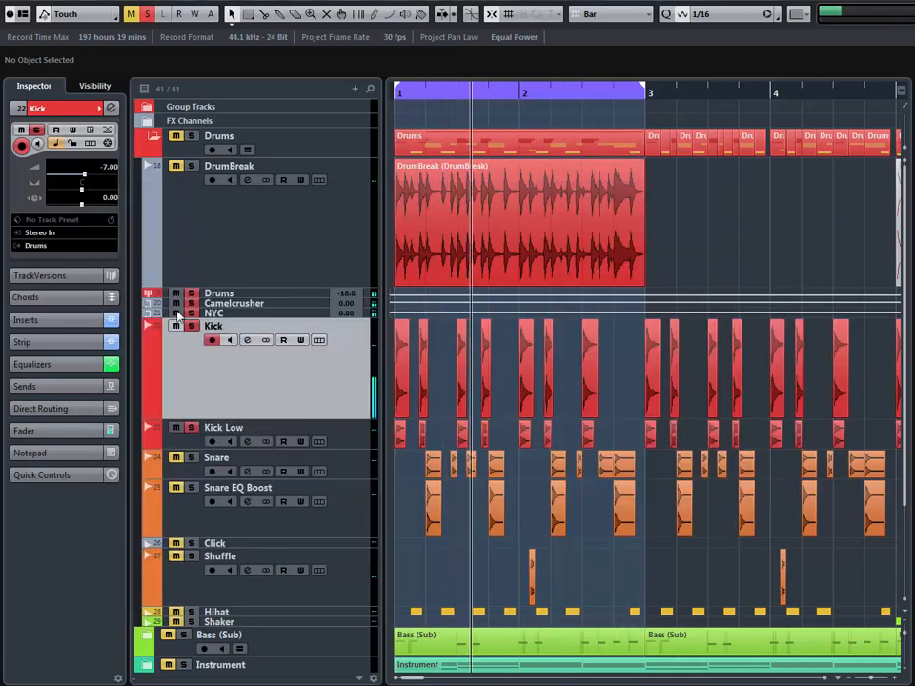
- Select the Kick Low track and enlarge its height so its waveforms are easier to read
{"action": "left_click", "coordinate": [345, 447]}
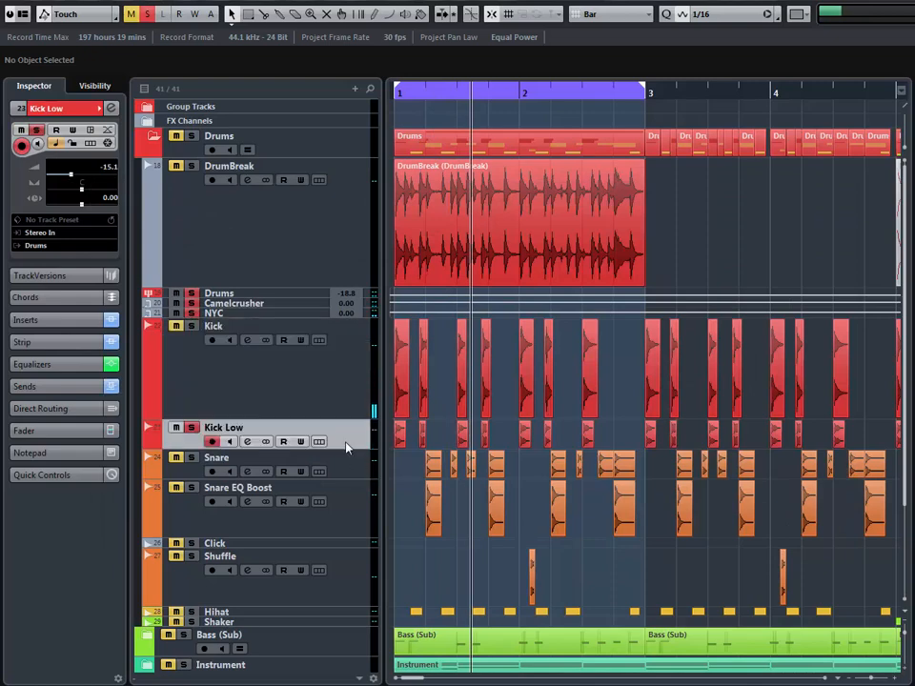
{"action": "key", "text": "h"}
{"action": "key", "text": "h"}
{"action": "key", "text": "h"}
{"action": "key", "text": "h"}
{"action": "left_click_drag", "start_coordinate": [361, 450], "coordinate": [361, 530]}
- Examine how the Kick_34 samples on the Kick Low track line up with the Kick slices above
{"action": "key", "text": "h"}
{"action": "key", "text": "h"}
{"action": "key", "text": "h"}
{"action": "key", "text": "h"}
{"action": "key", "text": "h"}
{"action": "key", "text": "h"}
{"action": "key", "text": "h"}
{"action": "key", "text": "h"}
{"action": "key", "text": "h"}
{"action": "key", "text": "h"}
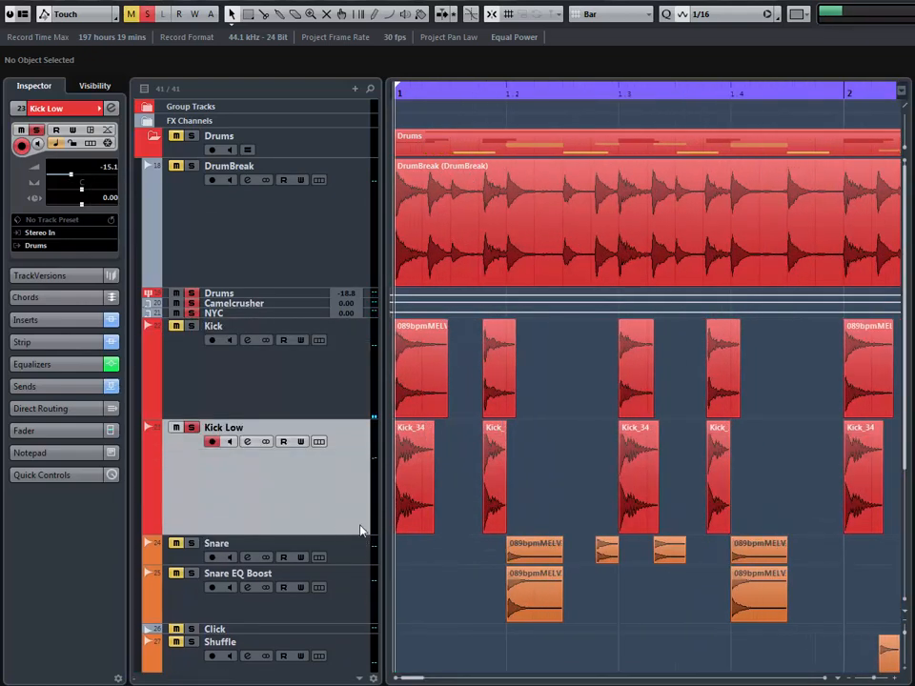
{"action": "key", "text": "g"}
{"action": "key", "text": "g"}
{"action": "key", "text": "g"}
{"action": "key", "text": "g"}
{"action": "key", "text": "g"}
{"action": "key", "text": "g"}
{"action": "key", "text": "g"}
{"action": "key", "text": "g"}
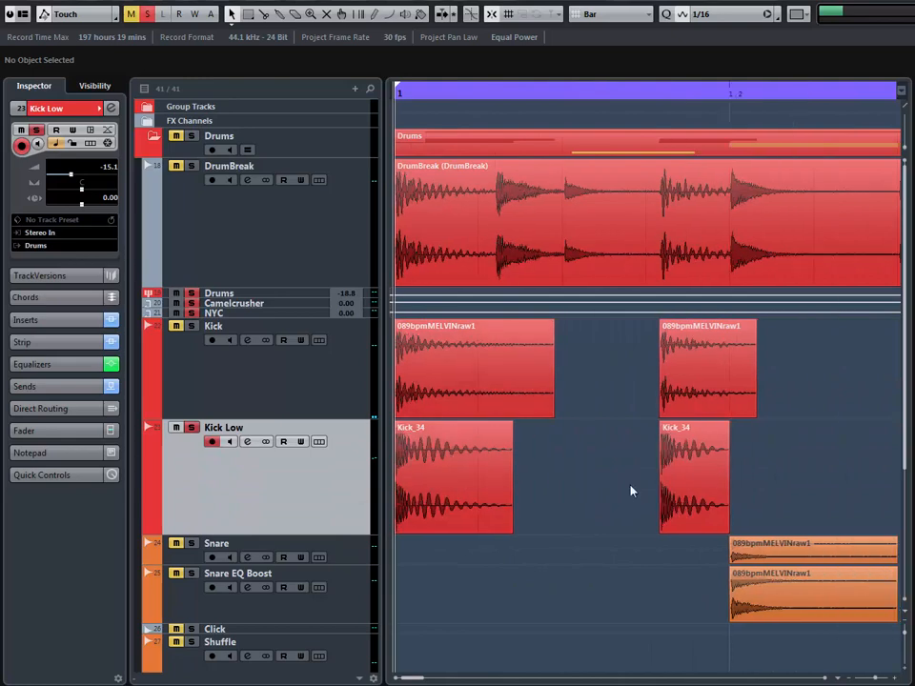
- Open the Kick Low channel settings and inspect its Saturation Knob and BarkOfDog inserts during playback
{"action": "left_click", "coordinate": [111, 108]}
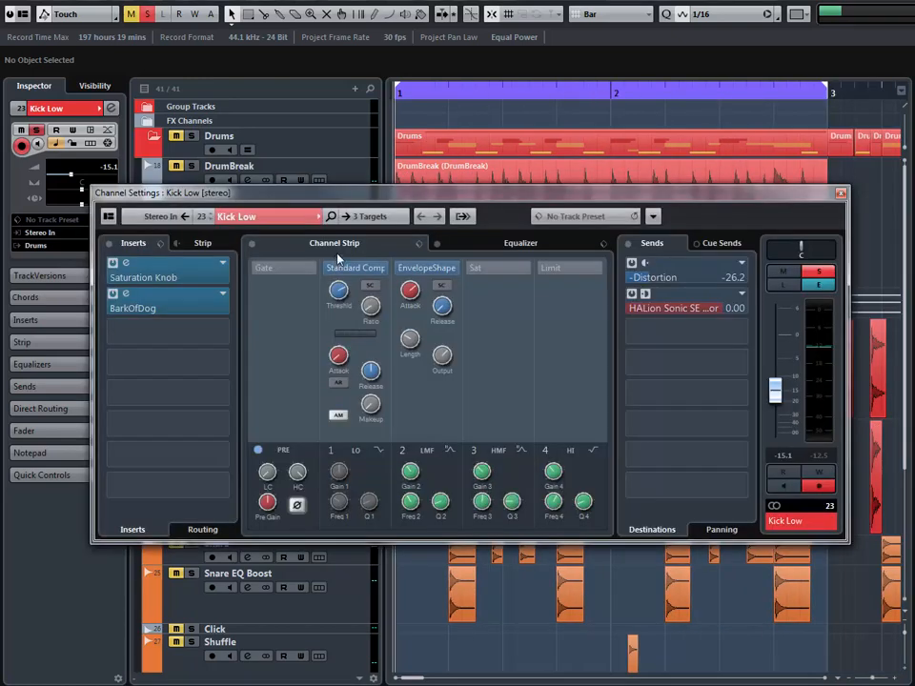
{"action": "key", "text": "space"}
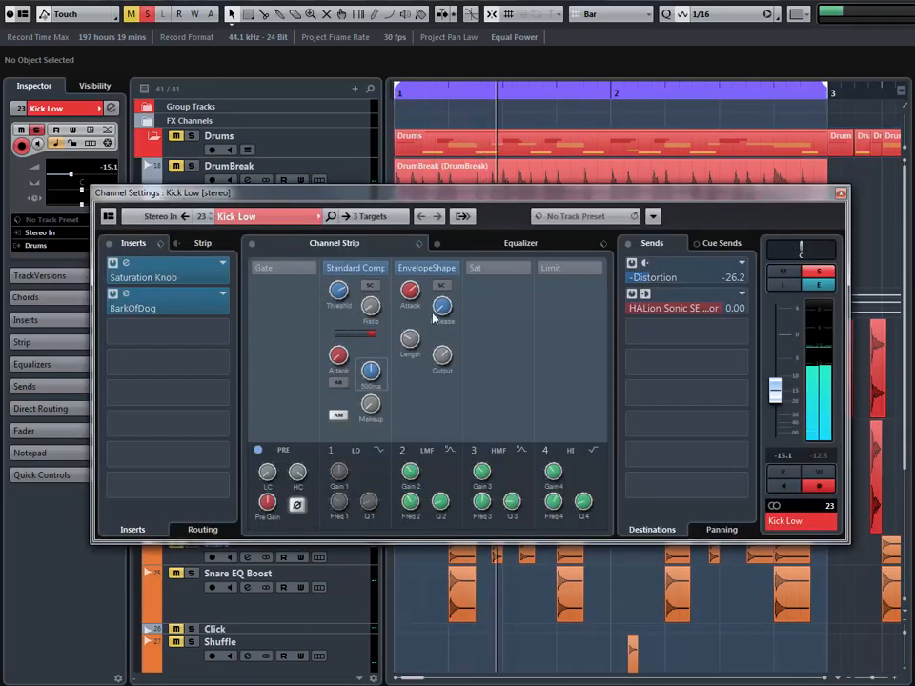
{"action": "left_click", "coordinate": [126, 262]}
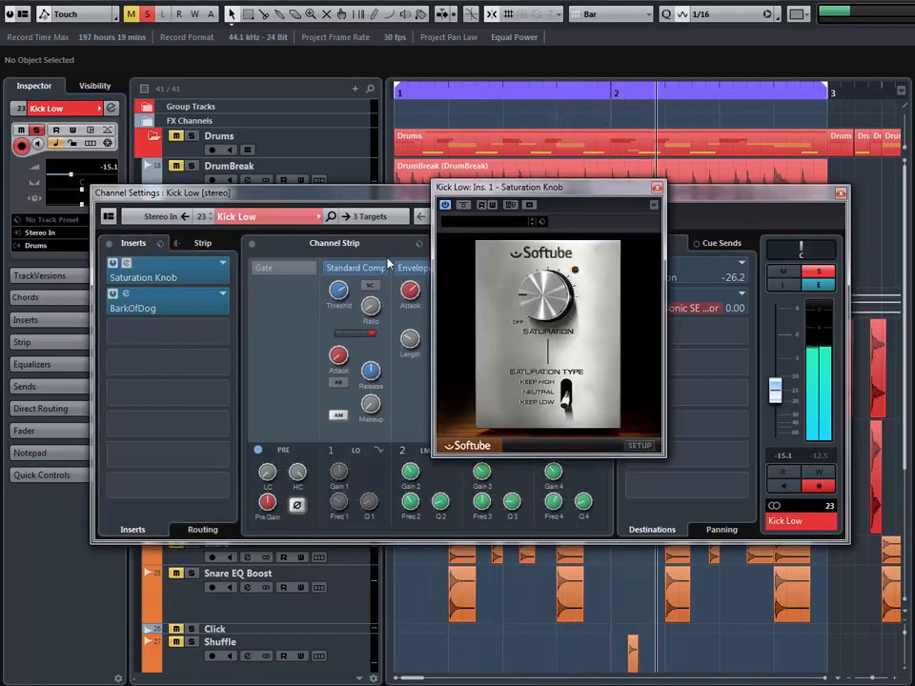
{"action": "left_click", "coordinate": [657, 187]}
{"action": "left_click", "coordinate": [126, 292]}
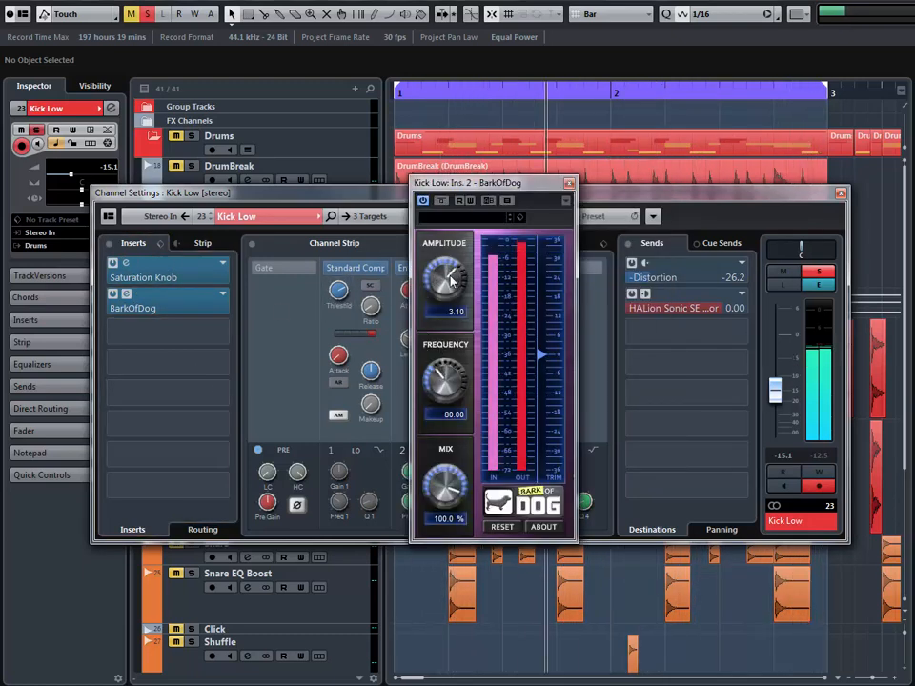
{"action": "left_click", "coordinate": [569, 182]}
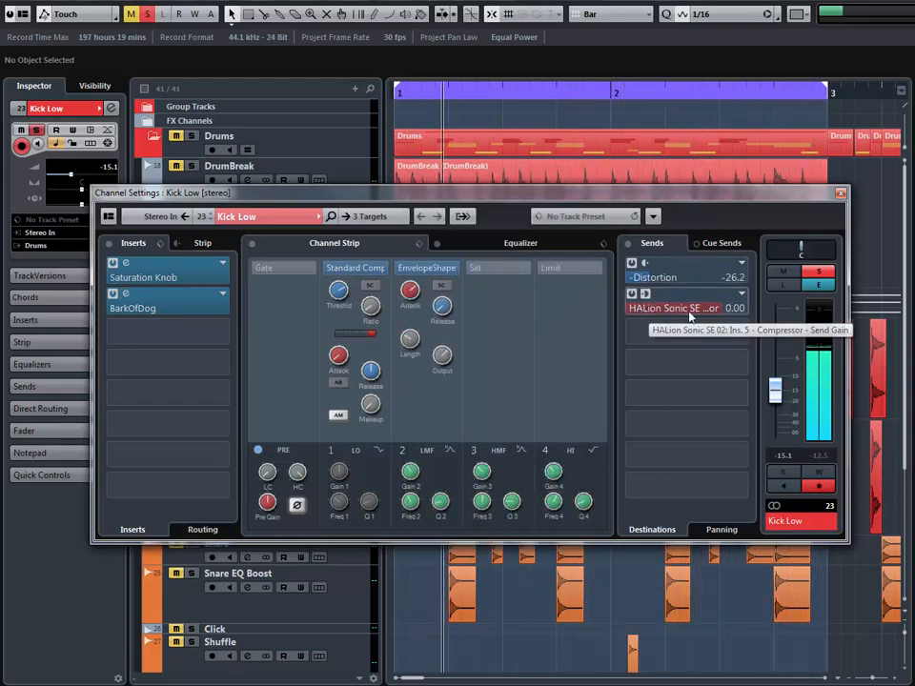
- Audition the Kick Low channel with its EnvelopeShaper bypassed and reactivated, check the Standard Compressor, and close the channel settings
{"action": "left_click", "coordinate": [402, 270]}
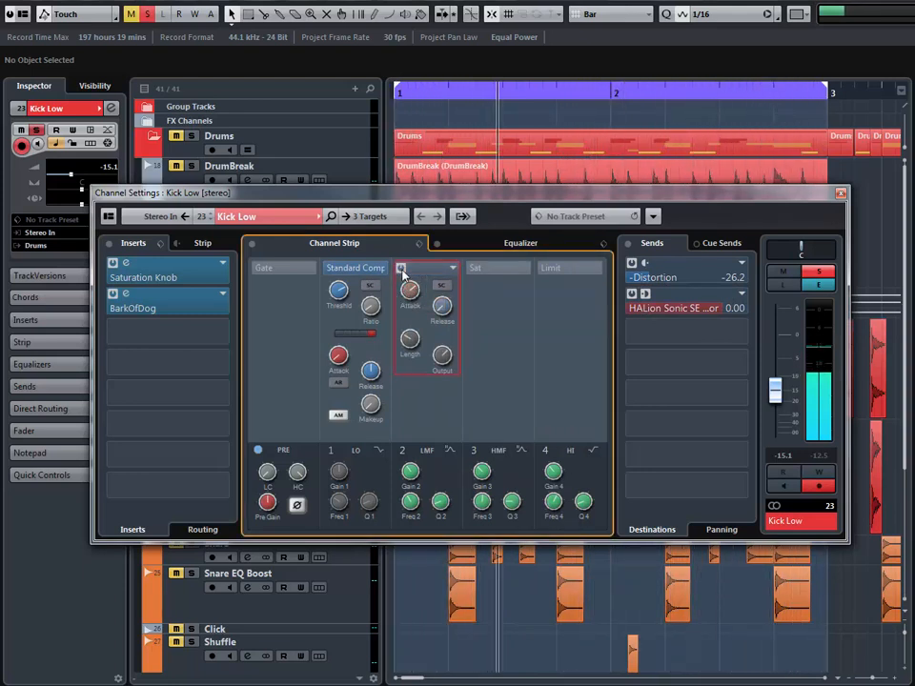
{"action": "left_click", "coordinate": [402, 270]}
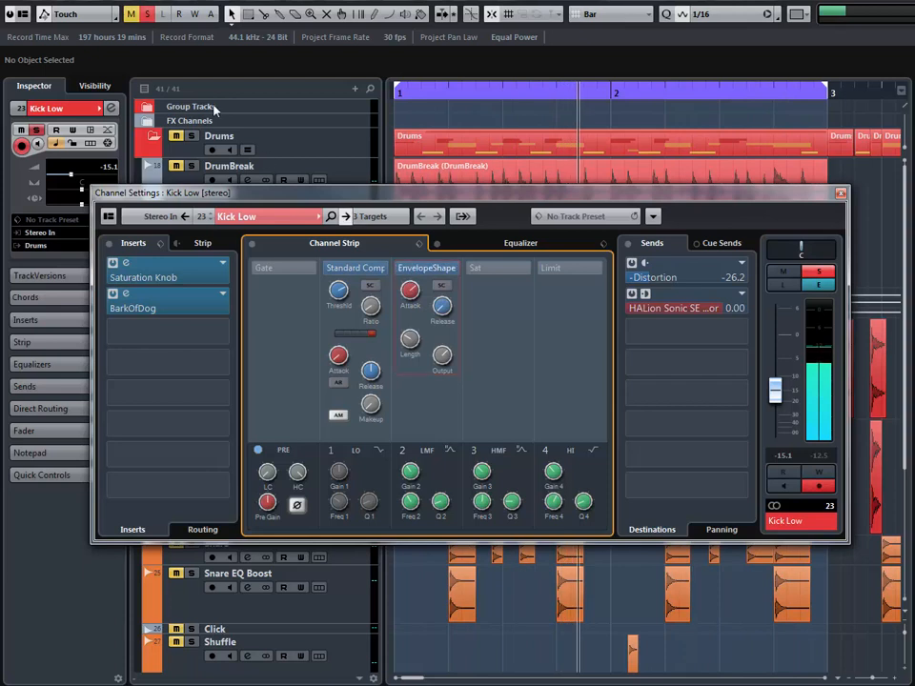
{"action": "left_click", "coordinate": [329, 271]}
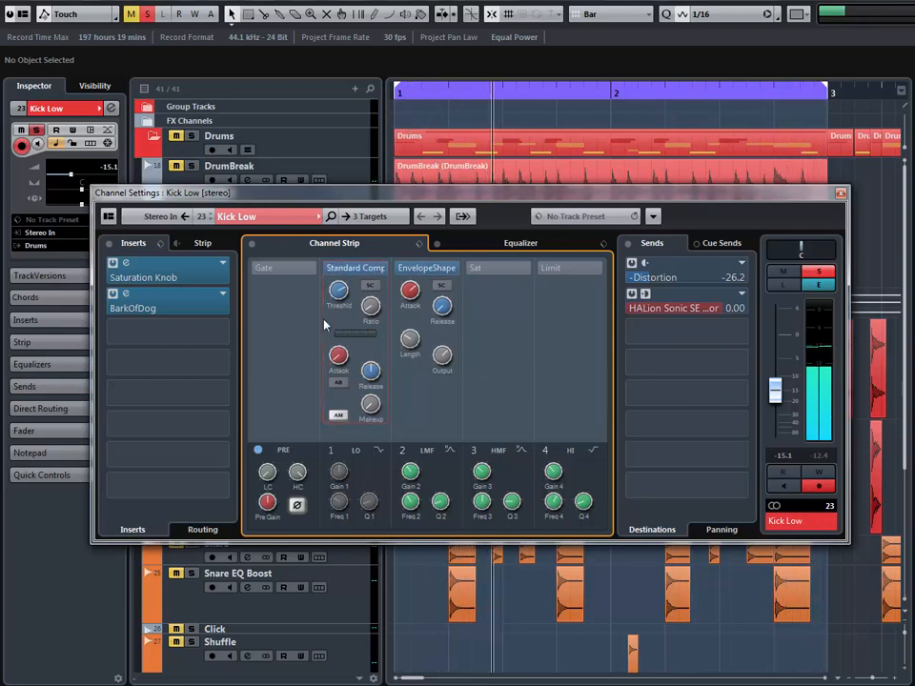
{"action": "left_click", "coordinate": [840, 195]}
{"action": "key", "text": "space"}
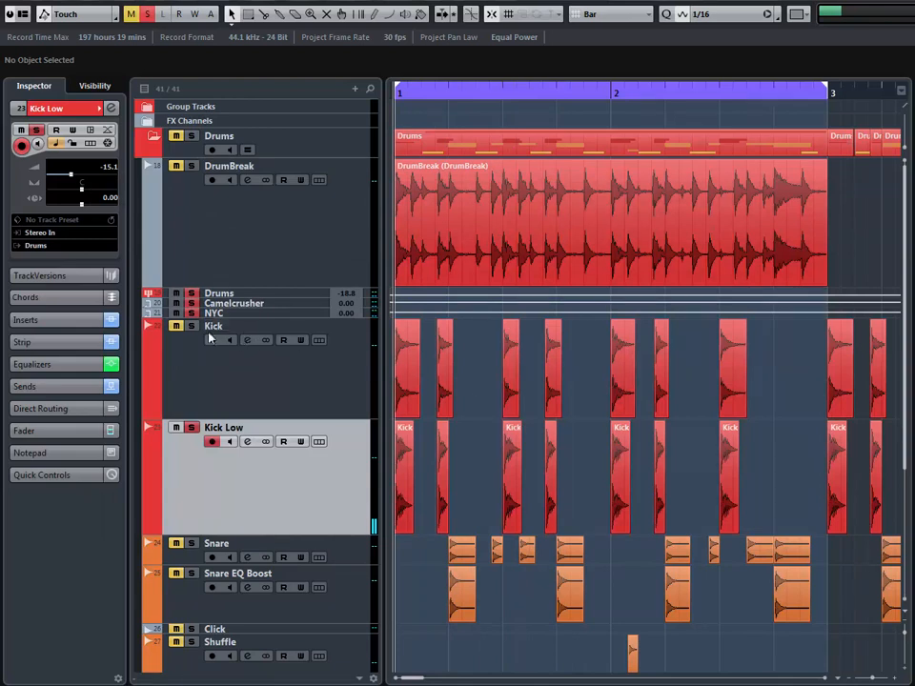
- Play Kick and Kick Low together and check the equalizer and phase setting of the Kick Low channel
{"action": "key", "text": "space"}
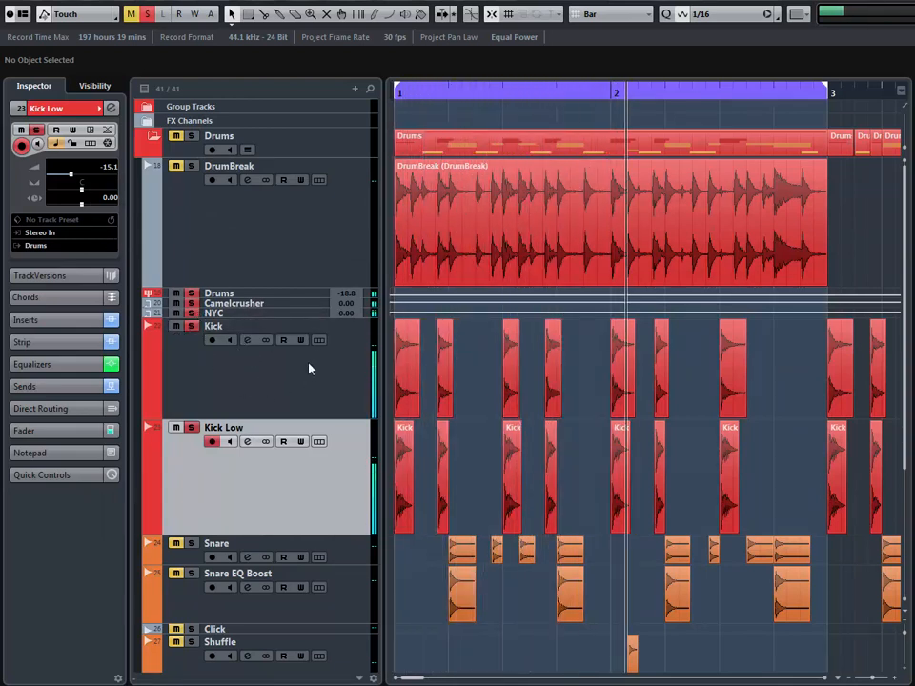
{"action": "left_click", "coordinate": [111, 108]}
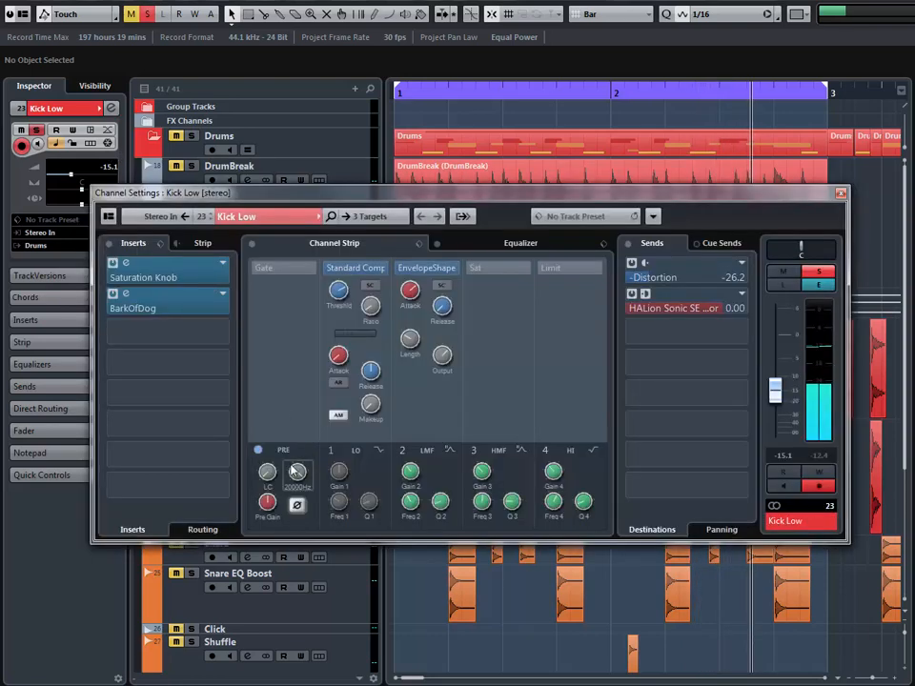
{"action": "left_click", "coordinate": [512, 245]}
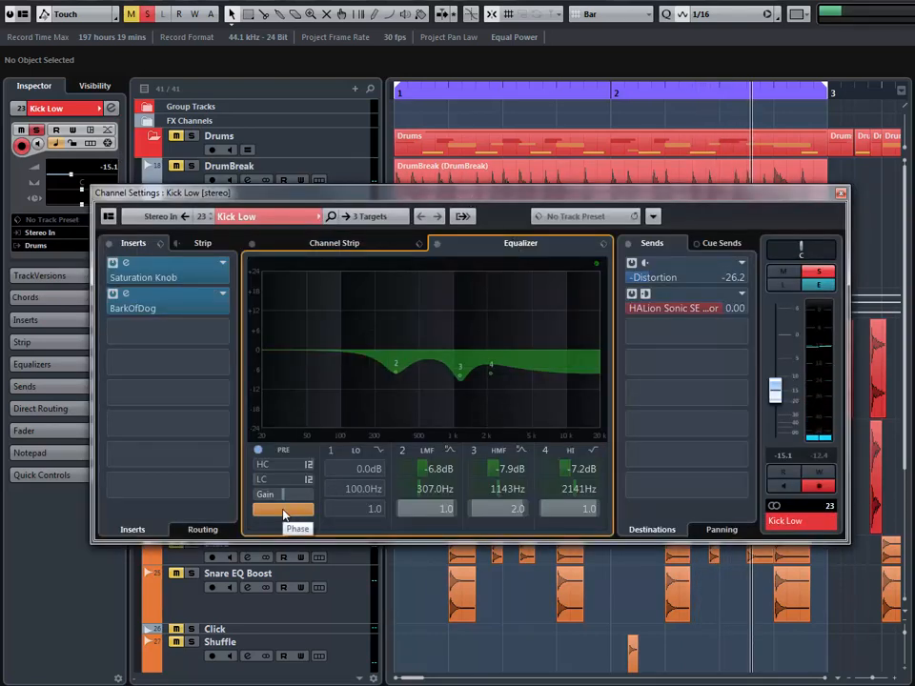
{"action": "left_click", "coordinate": [840, 195]}
- Examine the start of the first Kick slice against the Kick_34 sample, and the slices across the whole arrangement
{"action": "left_click_drag", "start_coordinate": [394, 92], "coordinate": [519, 403]}
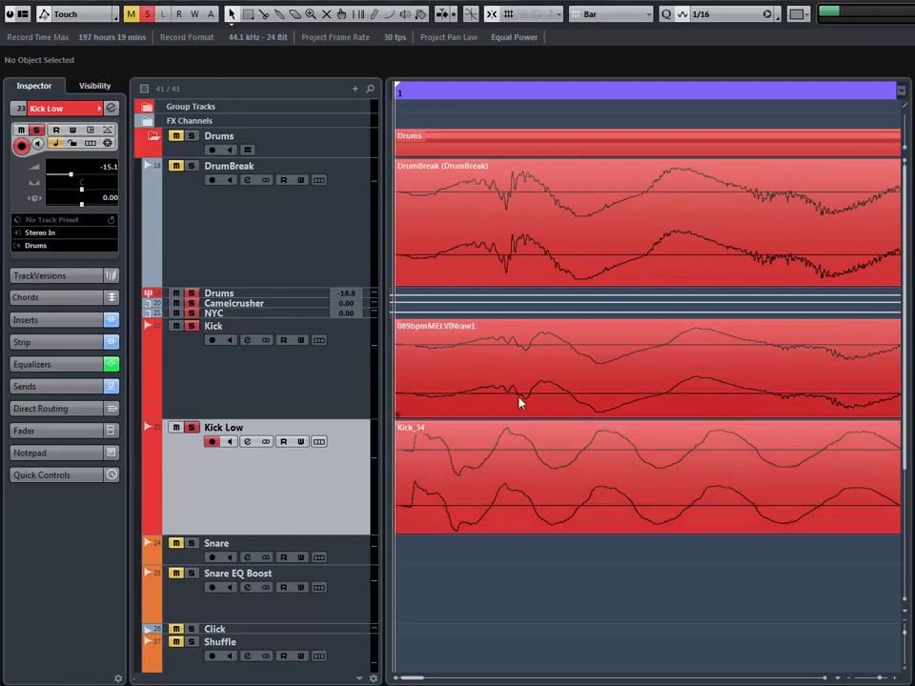
{"action": "key", "text": "g"}
{"action": "key", "text": "g"}
{"action": "key", "text": "g"}
{"action": "key", "text": "g"}
{"action": "key", "text": "g"}
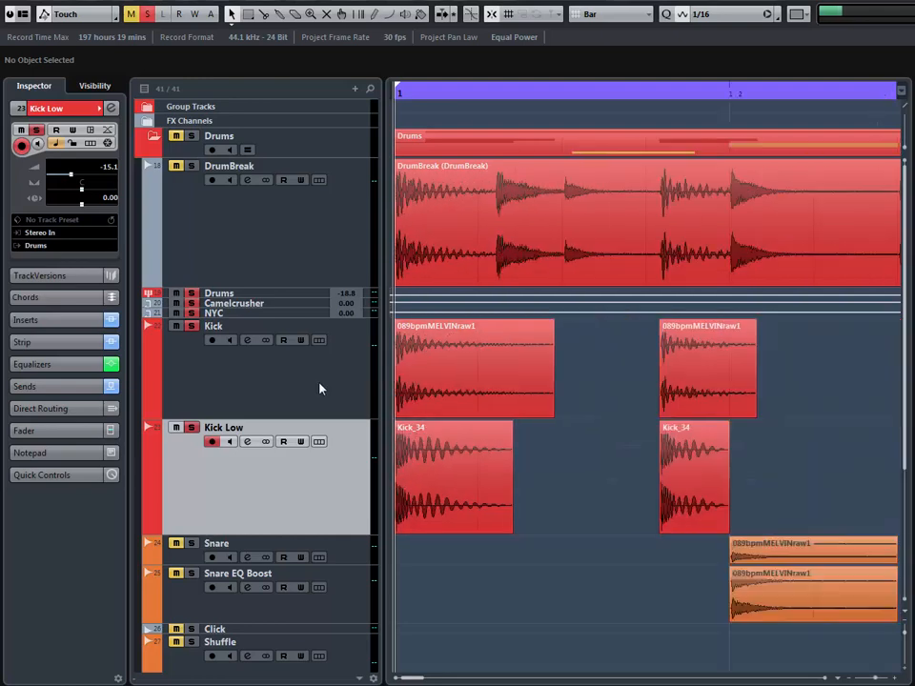
{"action": "key", "text": "g"}
{"action": "key", "text": "g"}
{"action": "key", "text": "g"}
{"action": "key", "text": "g"}
{"action": "key", "text": "g"}
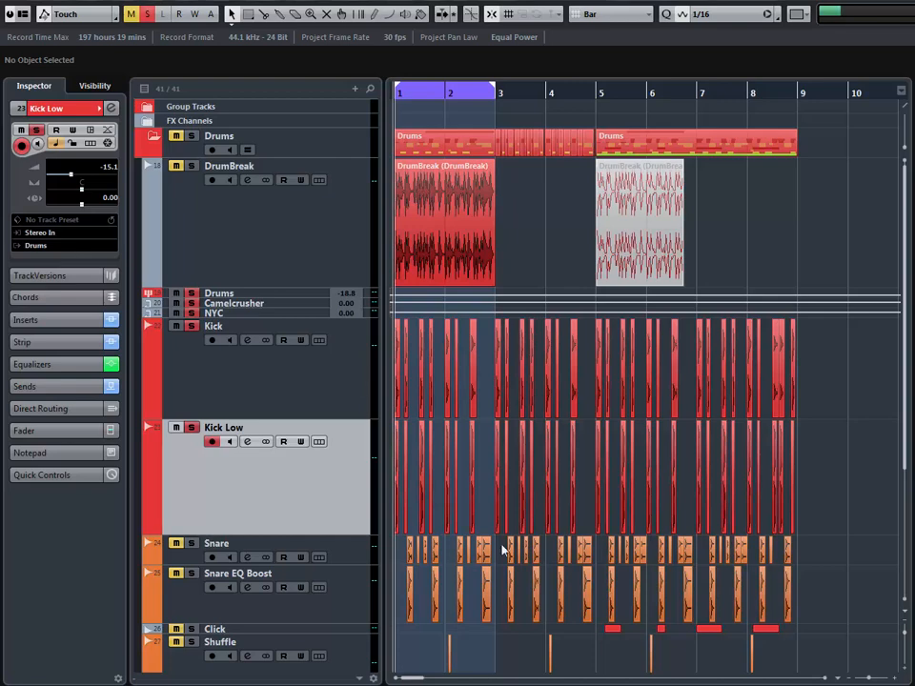
- Compare the waveform cycles of the first Kick slice and the Kick_34 sample for phase alignment
{"action": "key", "text": "h"}
{"action": "key", "text": "h"}
{"action": "key", "text": "h"}
{"action": "key", "text": "h"}
{"action": "key", "text": "h"}
{"action": "key", "text": "h"}
{"action": "key", "text": "h"}
{"action": "key", "text": "h"}
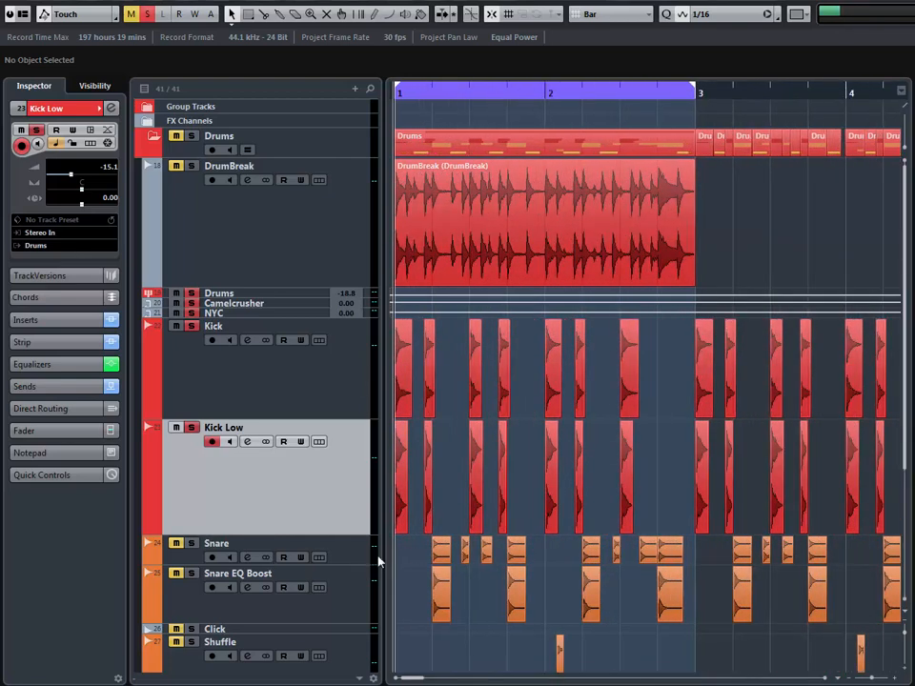
{"action": "key", "text": "h"}
{"action": "key", "text": "h"}
{"action": "key", "text": "h"}
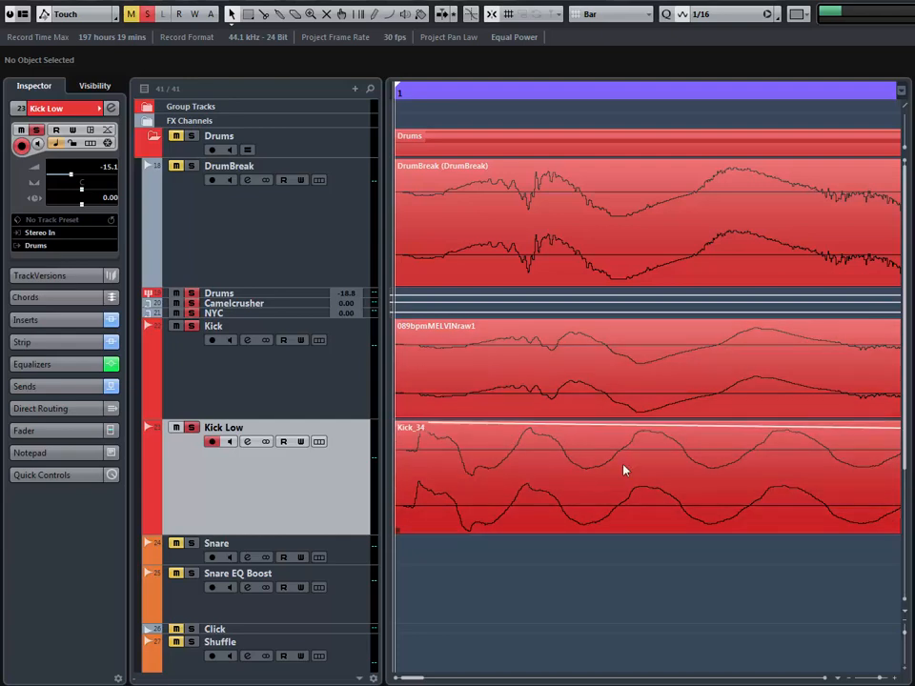
{"action": "key", "text": "g"}
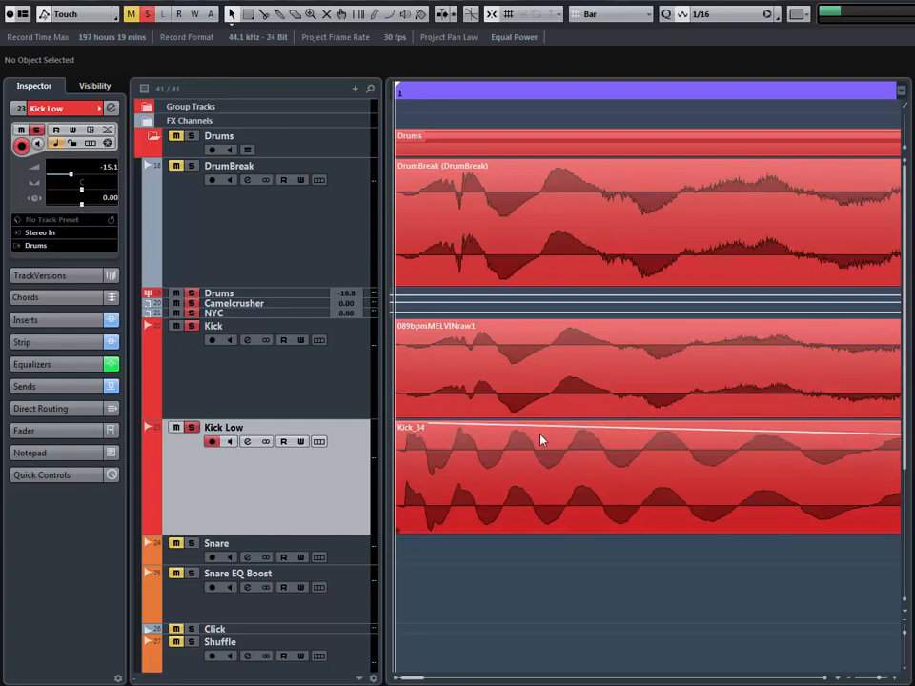
{"action": "key", "text": "g"}
{"action": "key", "text": "g"}
{"action": "key", "text": "g"}
{"action": "key", "text": "g"}
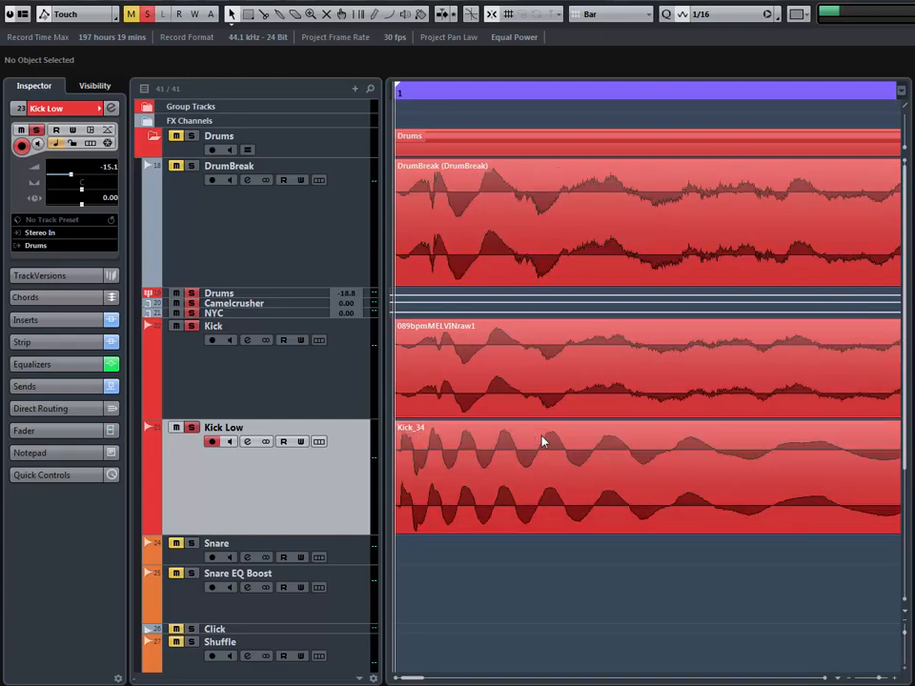
{"action": "key", "text": "g"}
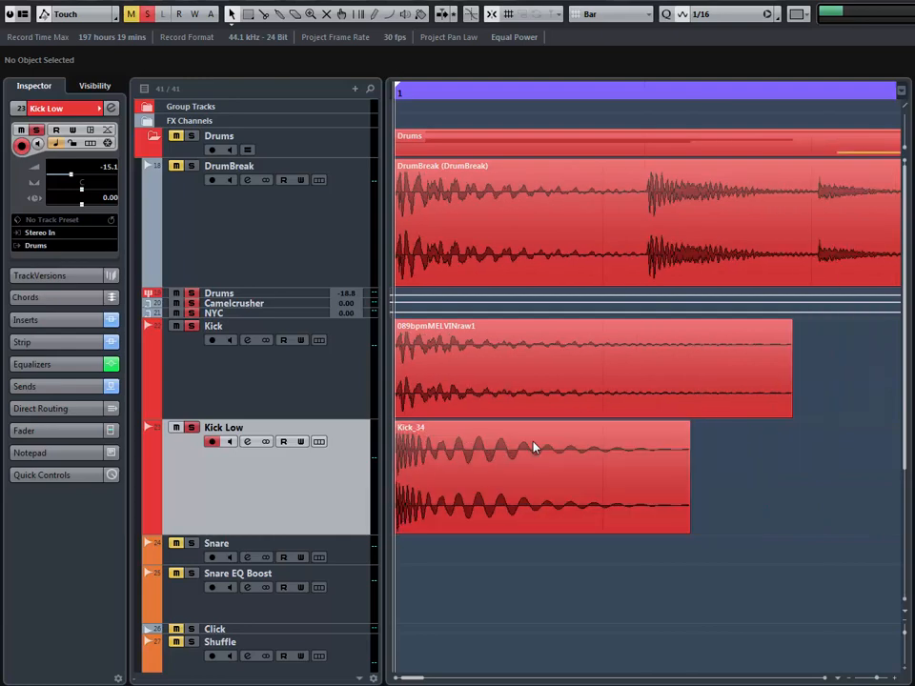
{"action": "key", "text": "g"}
{"action": "key", "text": "g"}
{"action": "key", "text": "g"}
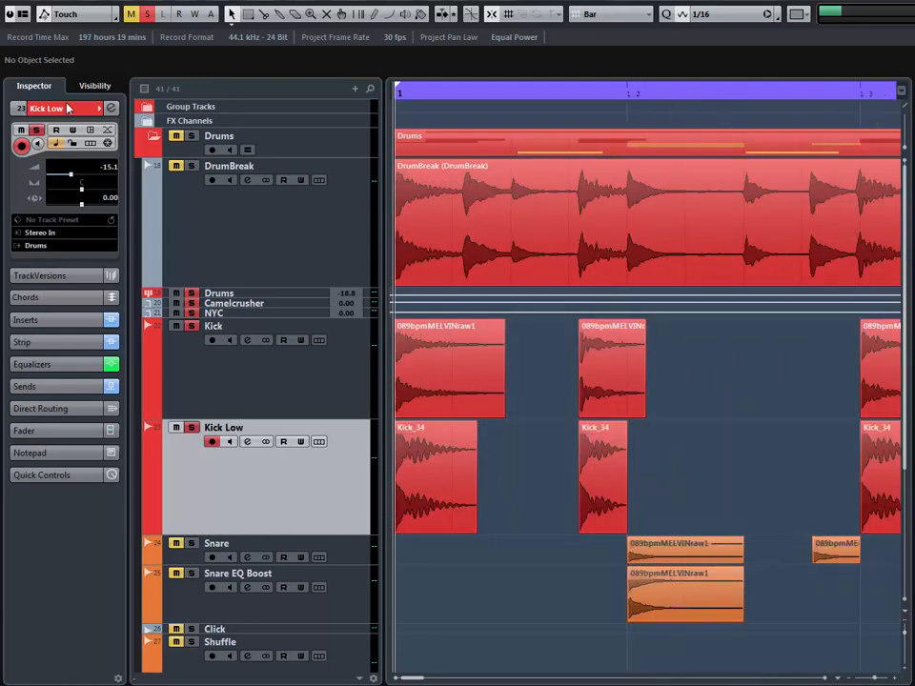
- Reopen the Kick Low channel settings to check the phase inversion in the pre section, and close them
{"action": "left_click", "coordinate": [111, 109]}
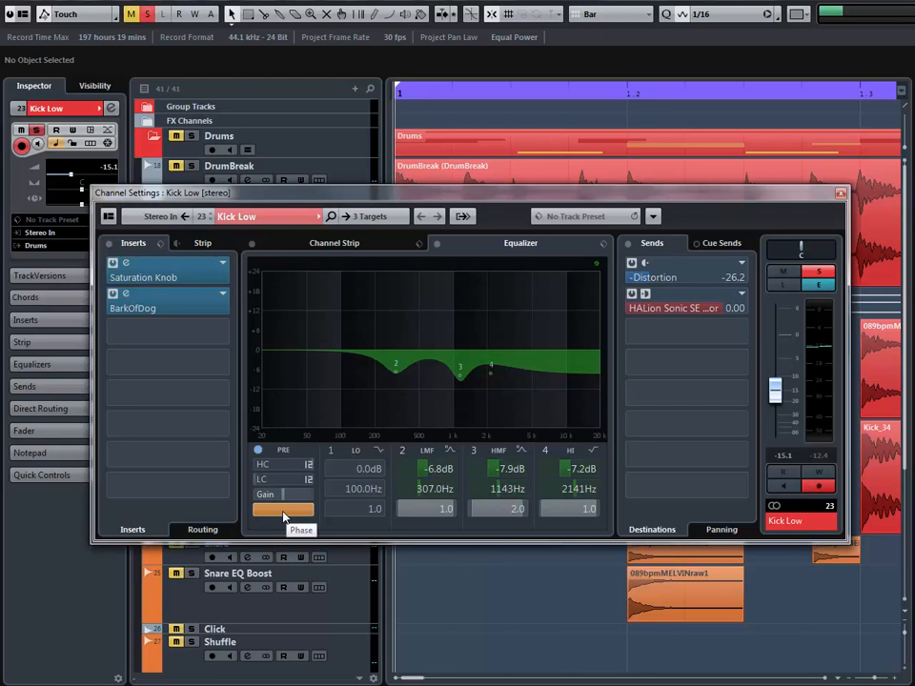
{"action": "left_click", "coordinate": [840, 194]}
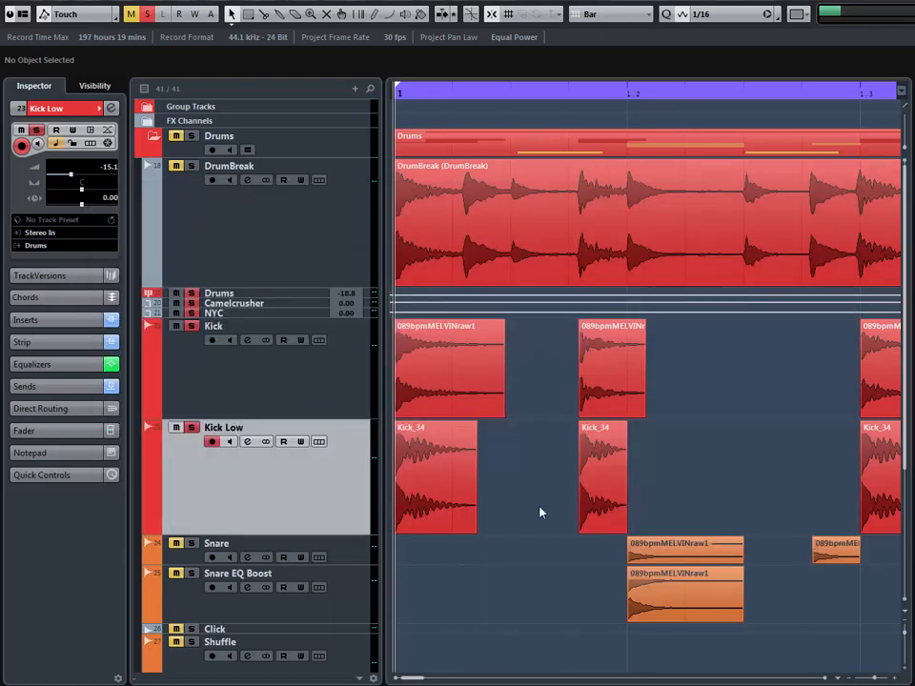
{"action": "key", "text": "g"}
{"action": "key", "text": "g"}
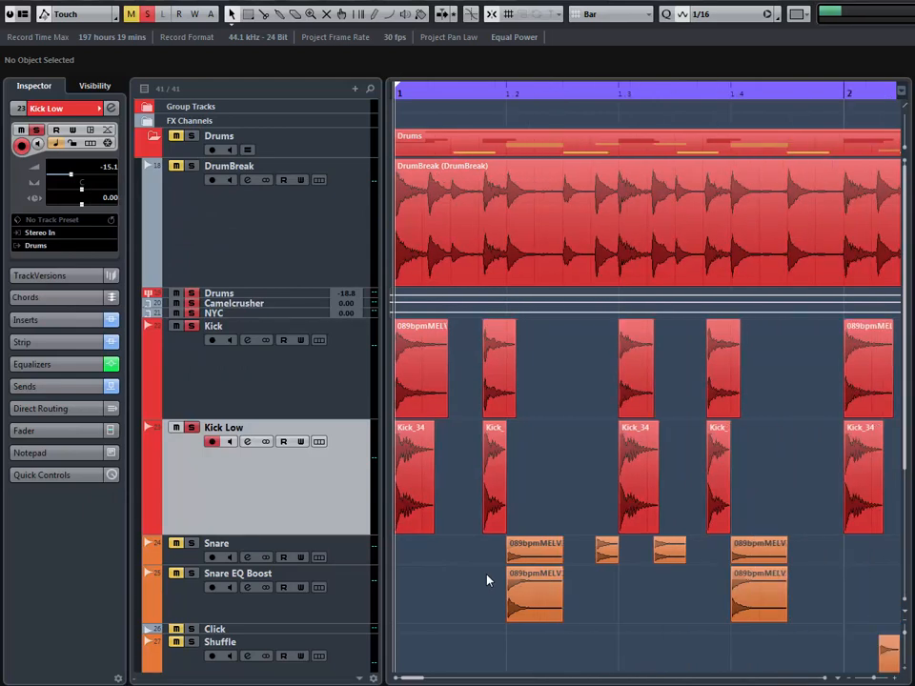
- Examine the peaks and troughs of the first Kick and Kick Low waveforms at close range
{"action": "key", "text": "h"}
{"action": "key", "text": "h"}
{"action": "key", "text": "h"}
{"action": "key", "text": "h"}
{"action": "key", "text": "h"}
{"action": "key", "text": "h"}
{"action": "key", "text": "h"}
{"action": "key", "text": "h"}
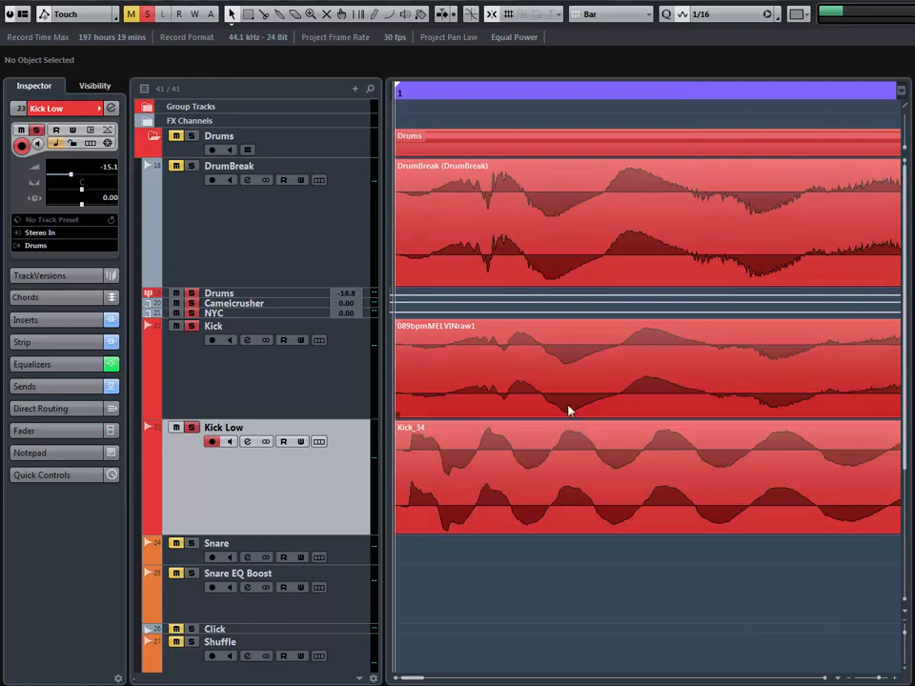
{"action": "key", "text": "g"}
{"action": "key", "text": "g"}
{"action": "key", "text": "g"}
{"action": "key", "text": "g"}
{"action": "key", "text": "g"}
{"action": "key", "text": "g"}
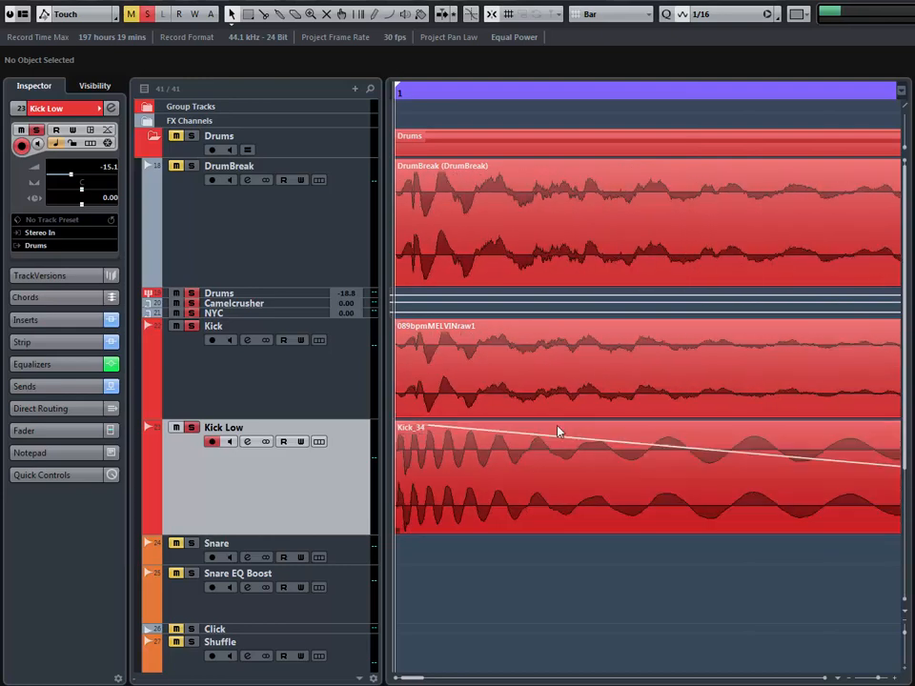
{"action": "key", "text": "g"}
{"action": "key", "text": "g"}
{"action": "key", "text": "g"}
{"action": "key", "text": "g"}
{"action": "key", "text": "g"}
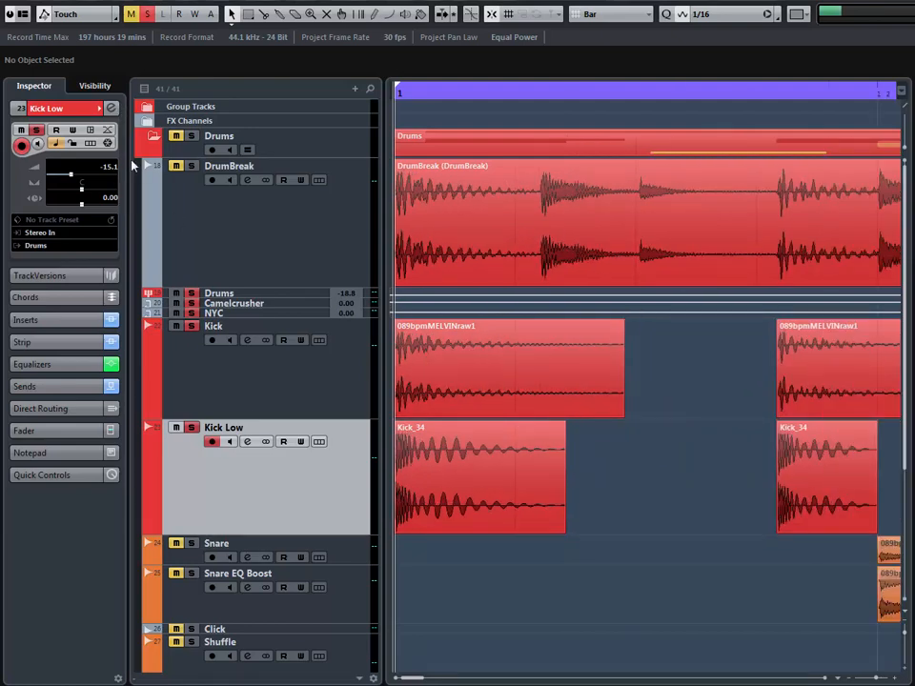
- Audition the Kick Low channel with its phase inversion off and on during playback, leaving it on, and close the channel settings
{"action": "left_click", "coordinate": [112, 110]}
{"action": "key", "text": "space"}
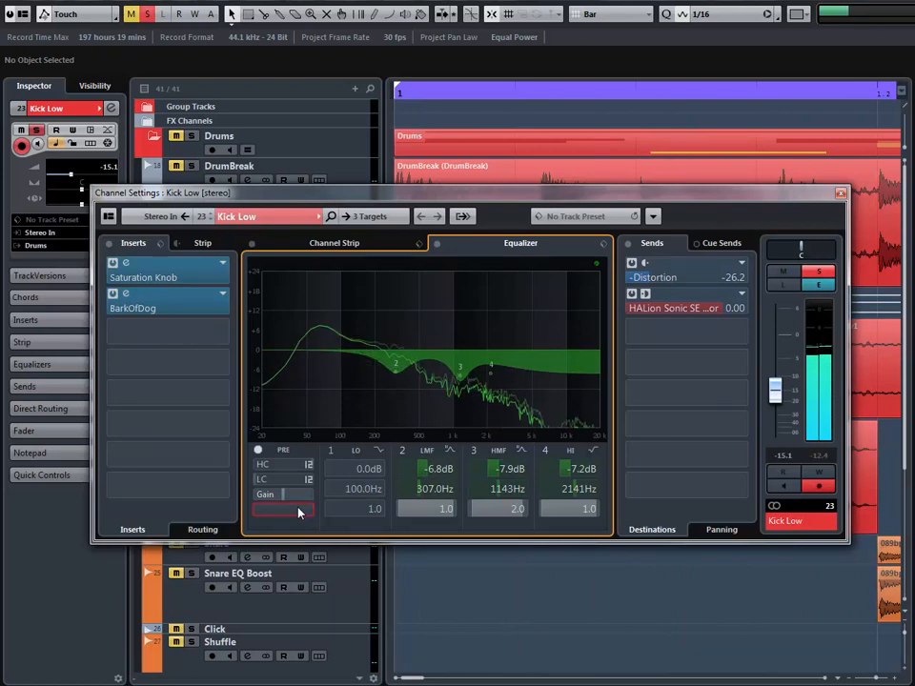
{"action": "left_click", "coordinate": [299, 513]}
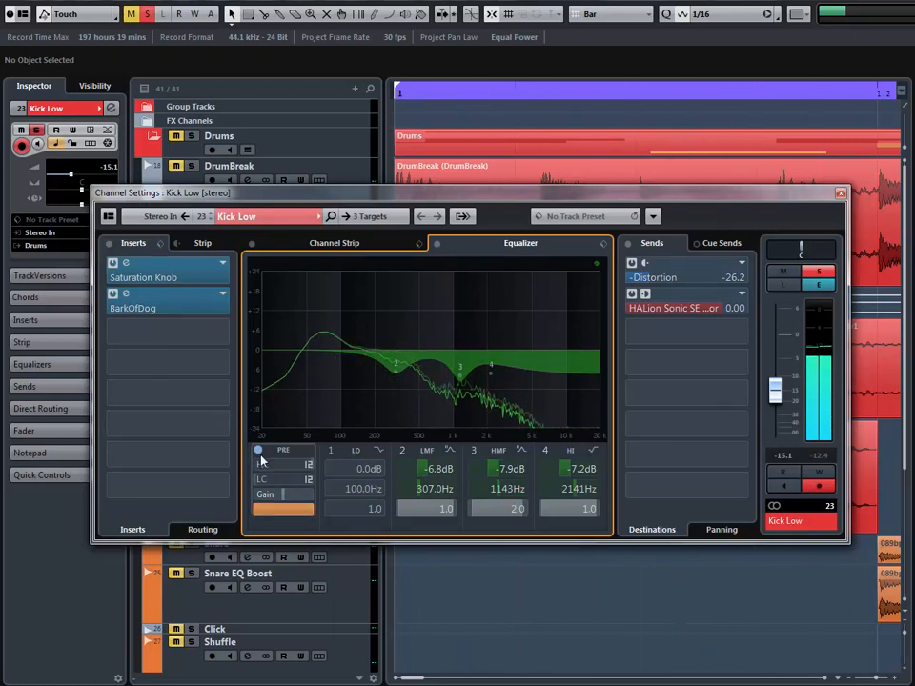
{"action": "left_click", "coordinate": [841, 193]}
- Solo the Snare track and play its slices across the two-bar loop
{"action": "key", "text": "g"}
{"action": "key", "text": "g"}
{"action": "key", "text": "g"}
{"action": "key", "text": "g"}
{"action": "key", "text": "g"}
{"action": "key", "text": "g"}
{"action": "key", "text": "g"}
{"action": "key", "text": "g"}
{"action": "key", "text": "g"}
{"action": "key", "text": "g"}
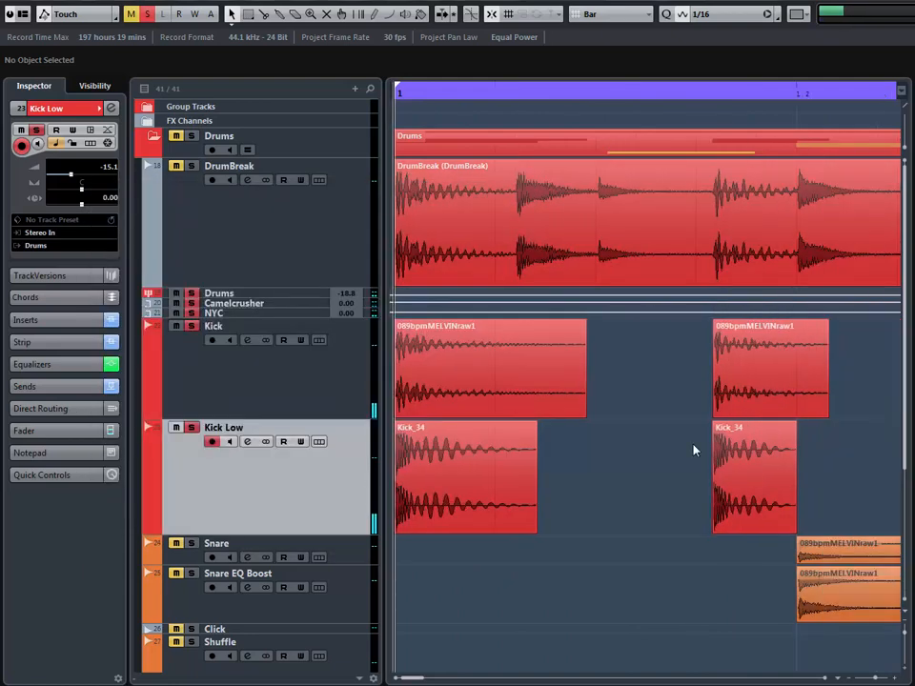
{"action": "key", "text": "g"}
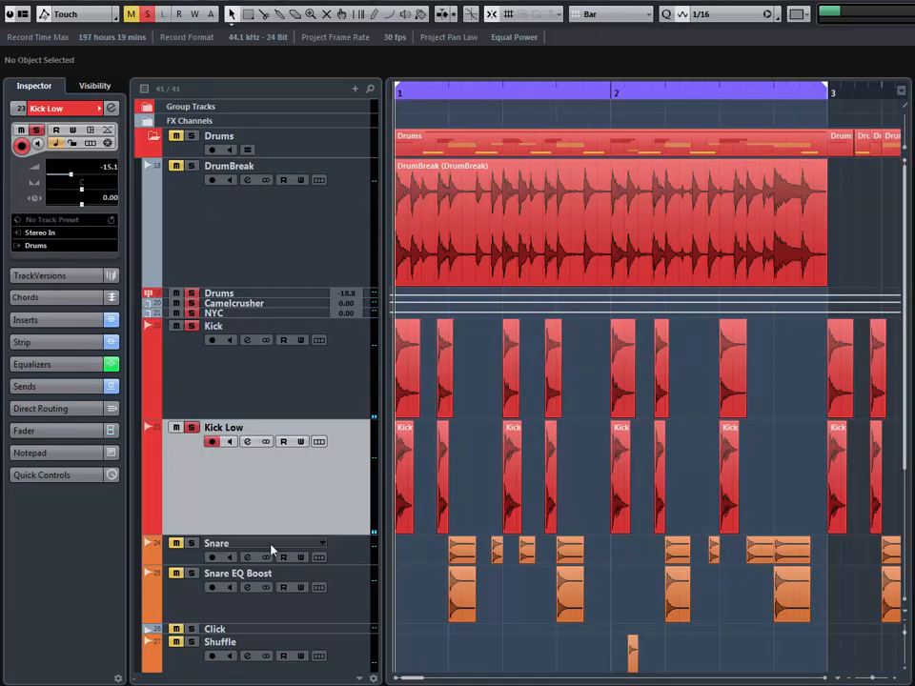
{"action": "left_click", "coordinate": [206, 545]}
{"action": "key", "text": "space"}
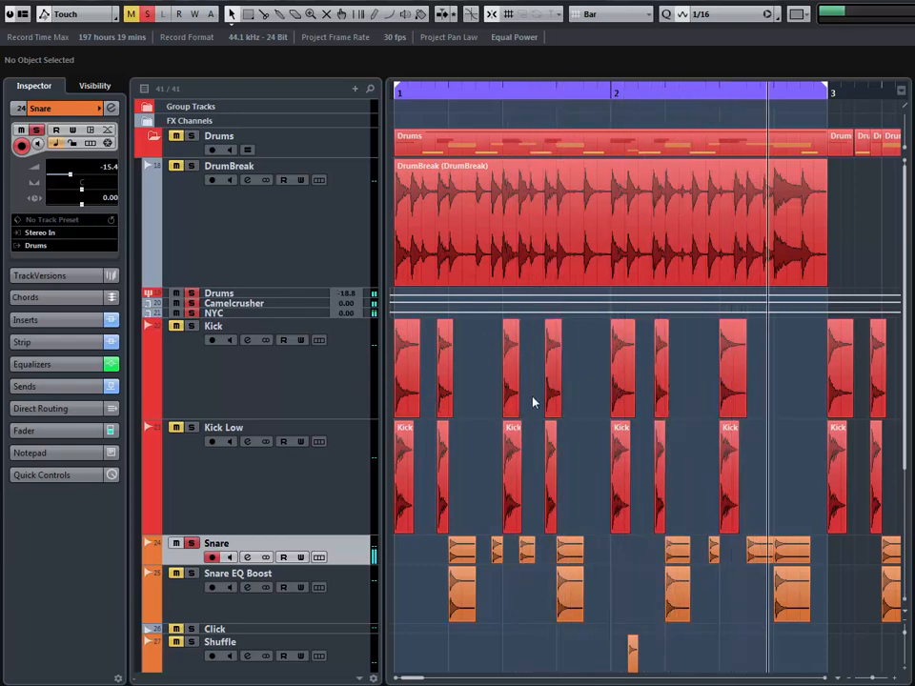
- Open the Snare channel settings and inspect its equalizer, sends and the Saturation Knob insert
{"action": "left_click", "coordinate": [111, 107]}
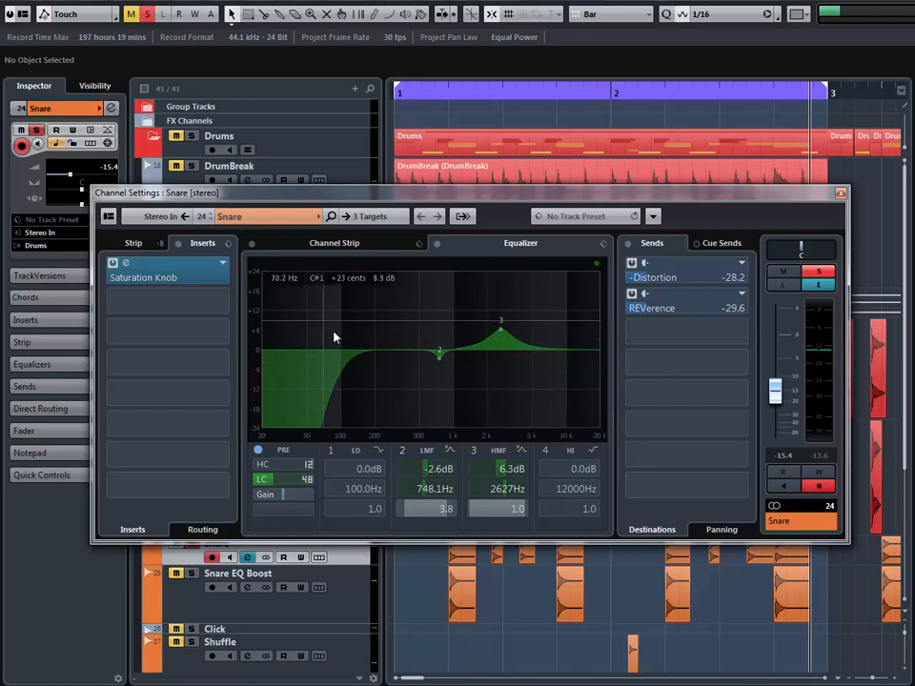
{"action": "double_click", "coordinate": [134, 275]}
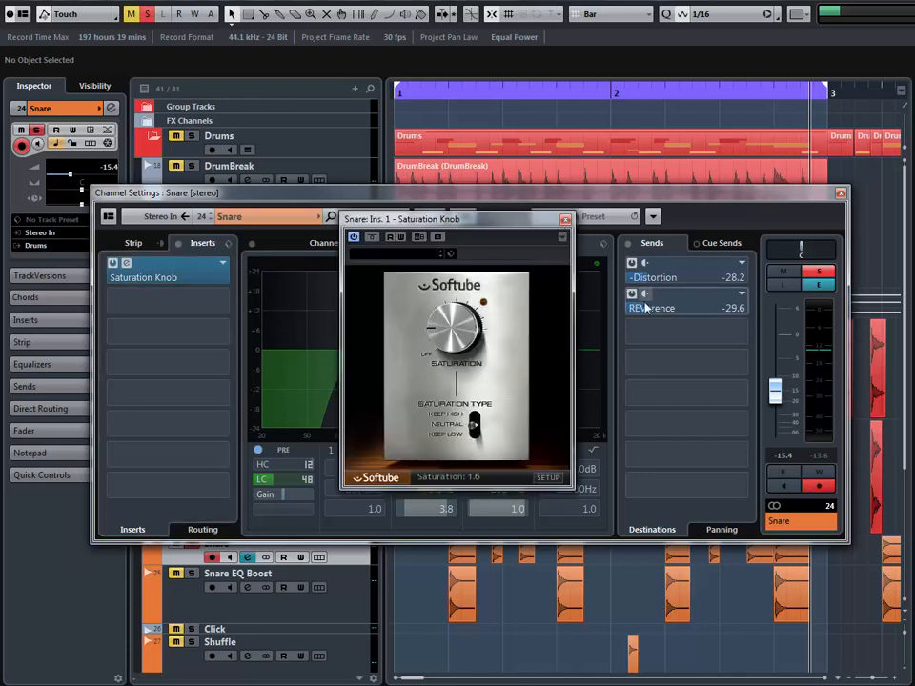
{"action": "left_click", "coordinate": [566, 222]}
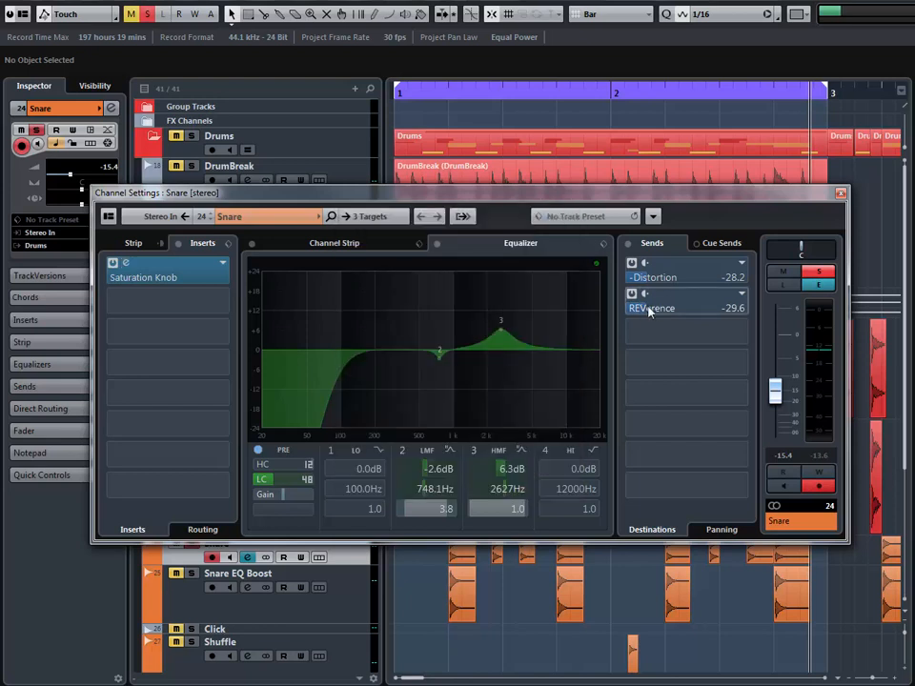
- Audition the Snare with its inserts, channel strip, equalizer and sends bypassed and re-enabled one by one, and close the channel settings
{"action": "left_click", "coordinate": [437, 244]}
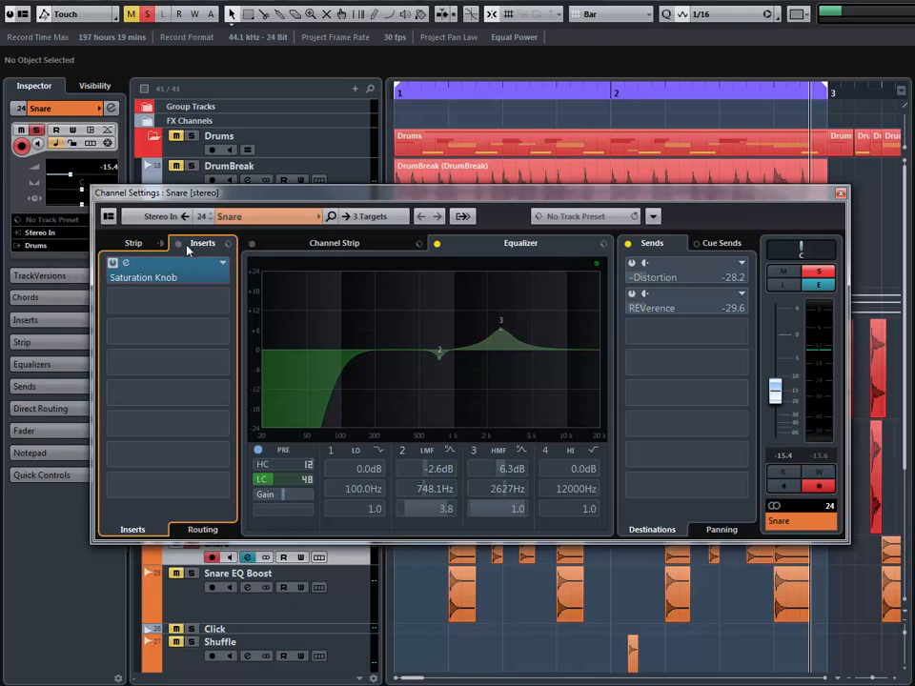
{"action": "left_click", "coordinate": [349, 245]}
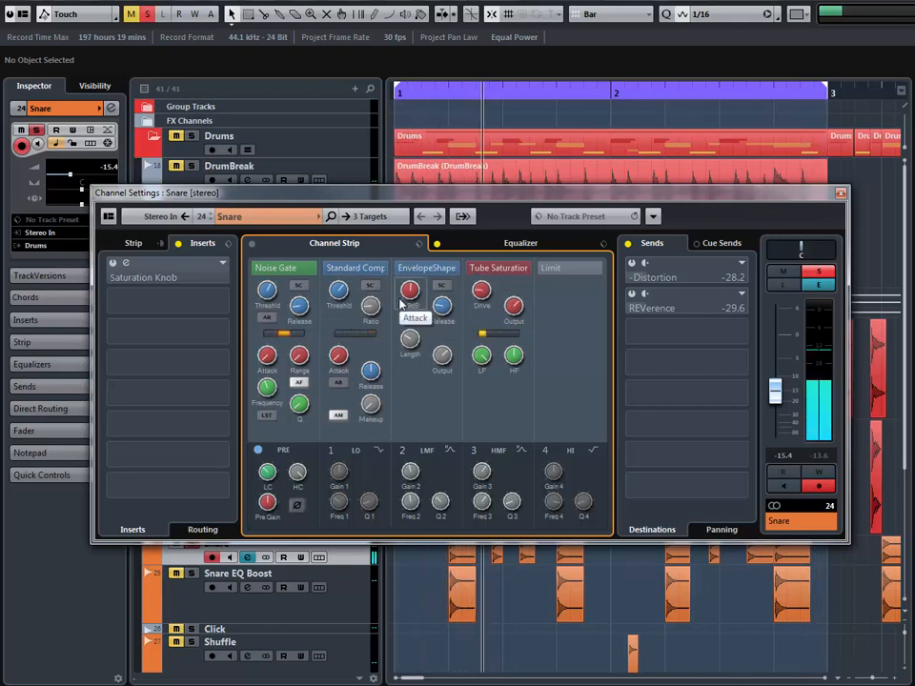
{"action": "left_click", "coordinate": [252, 245]}
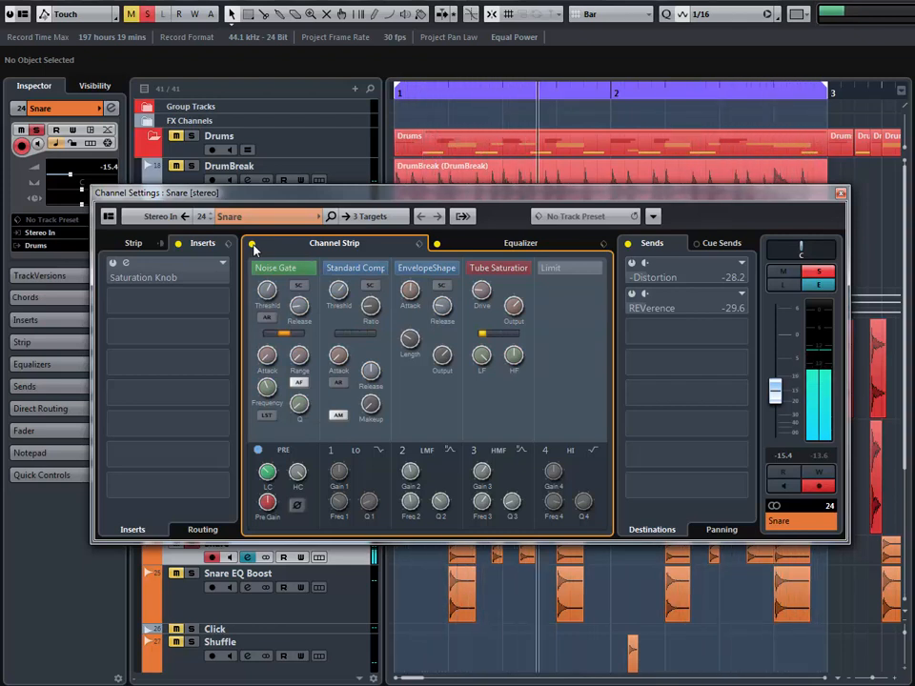
{"action": "left_click", "coordinate": [252, 245]}
{"action": "left_click", "coordinate": [178, 244]}
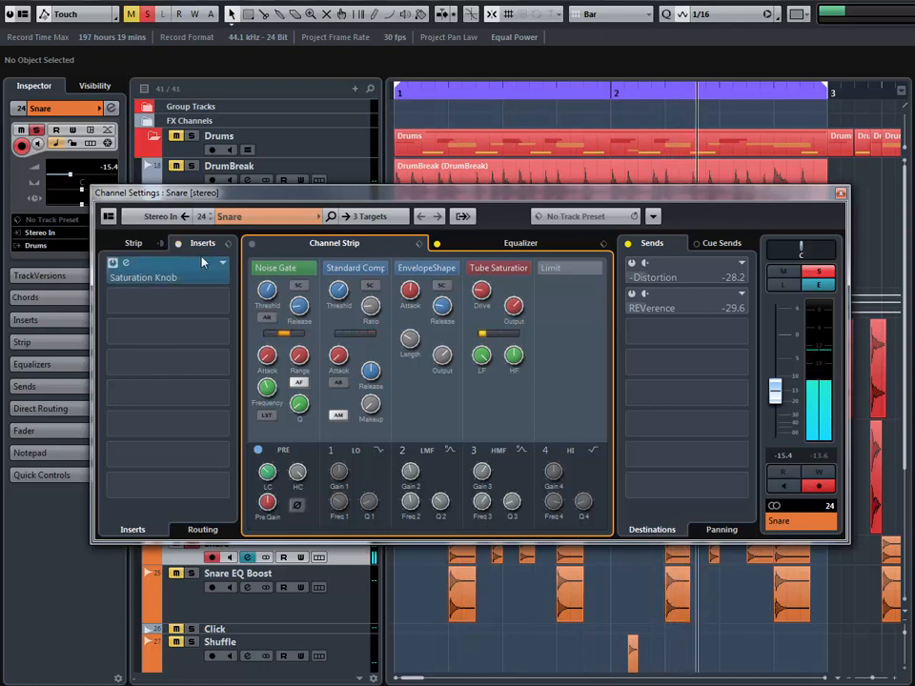
{"action": "left_click", "coordinate": [437, 245]}
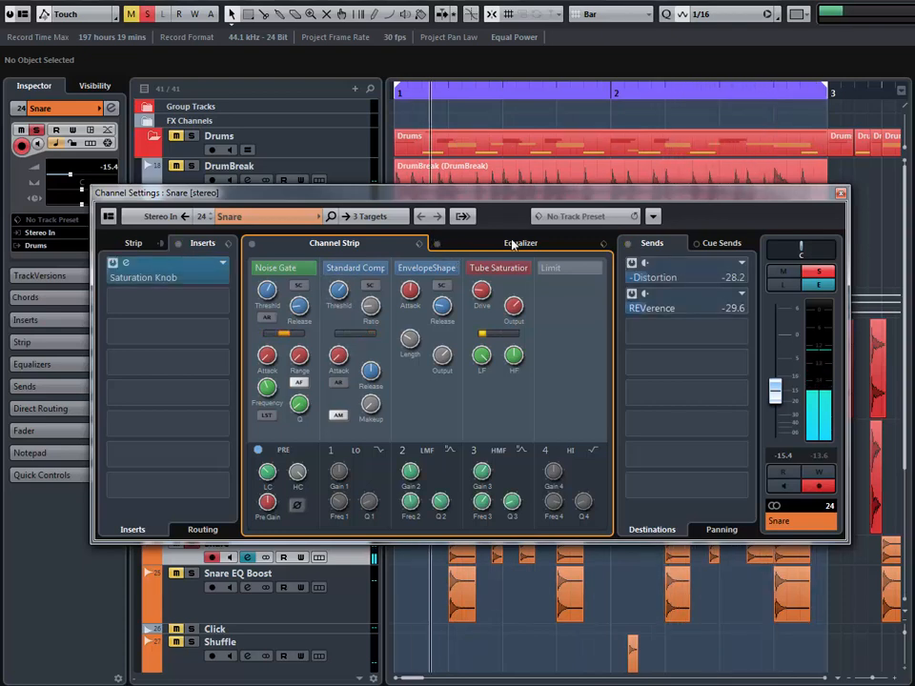
{"action": "left_click", "coordinate": [629, 243]}
{"action": "left_click", "coordinate": [841, 192]}
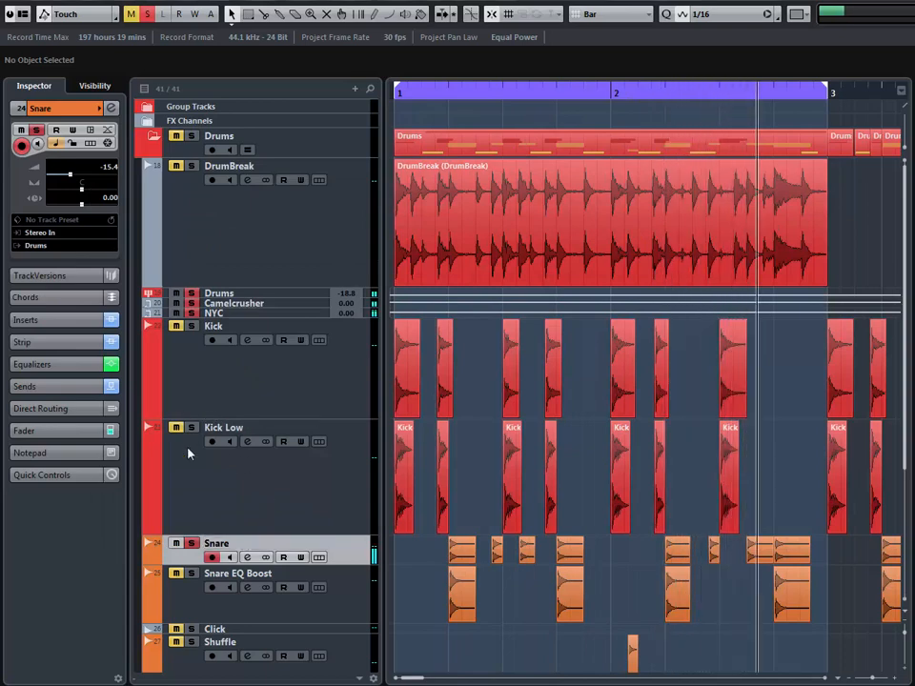
- Try a Parametric I boost of 10.7 dB at 229.2 Hz on the Snare equalizer, switch that band off and close the settings
{"action": "key", "text": "e"}
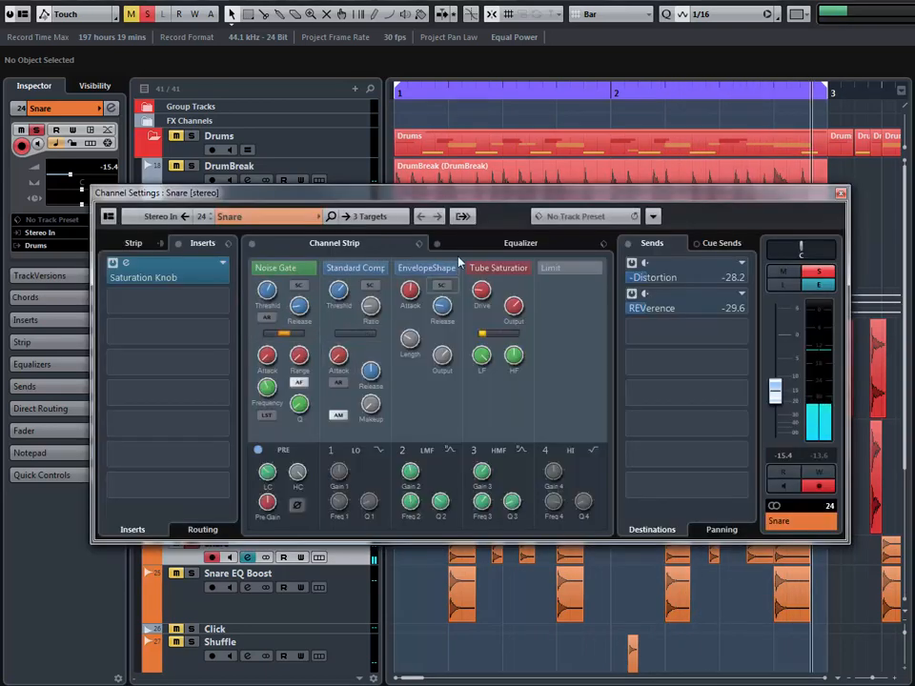
{"action": "left_click", "coordinate": [518, 244]}
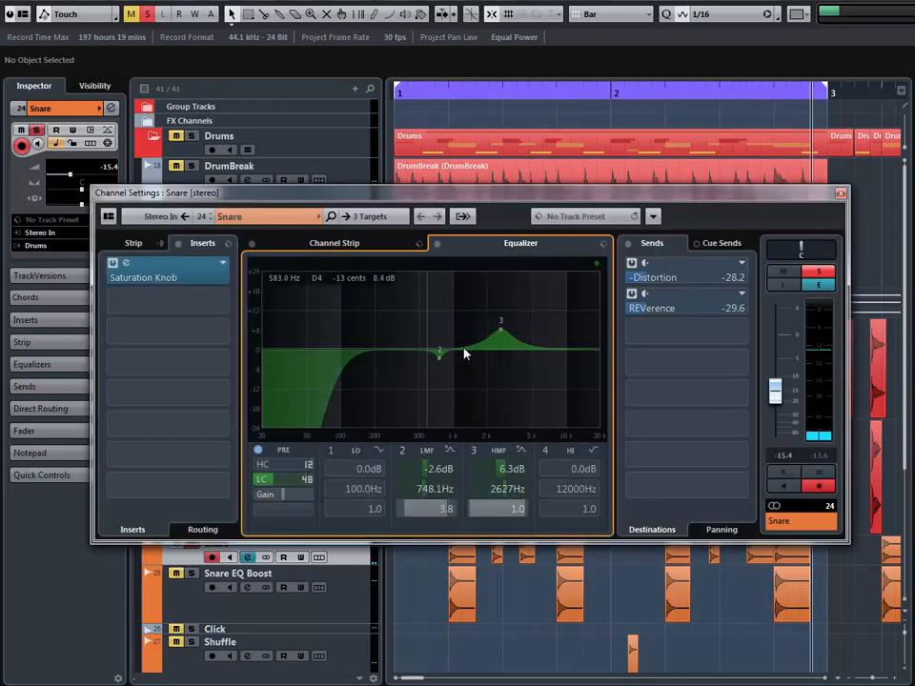
{"action": "left_click_drag", "start_coordinate": [382, 353], "coordinate": [378, 329]}
{"action": "left_click", "coordinate": [380, 450]}
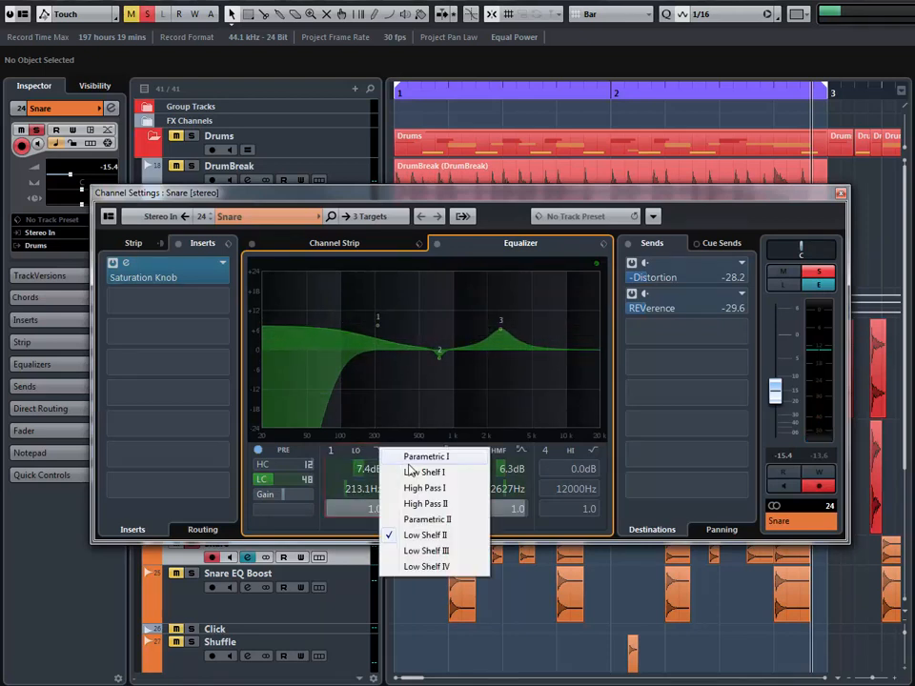
{"action": "left_click", "coordinate": [415, 459]}
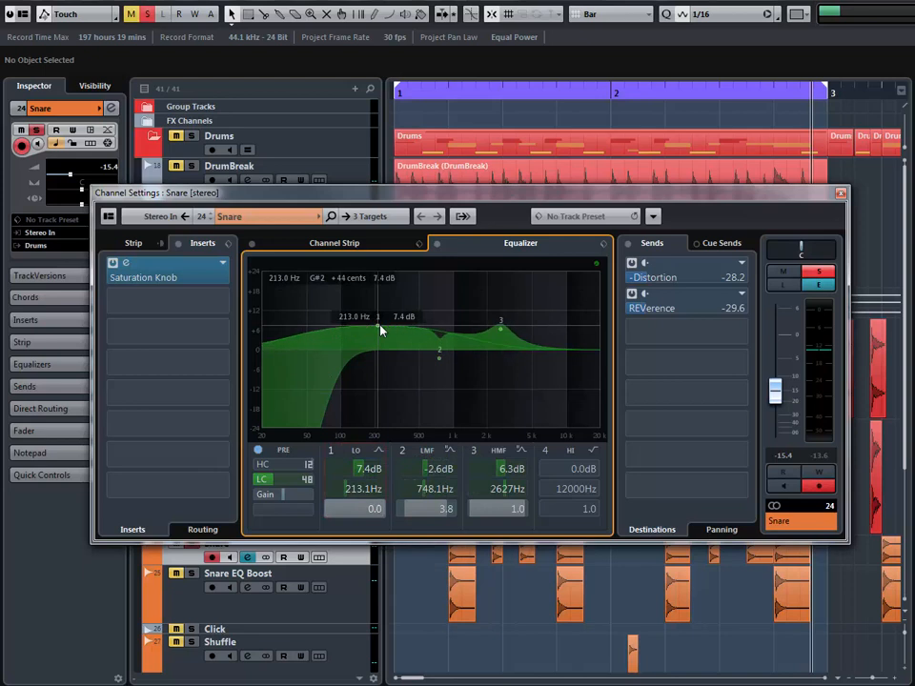
{"action": "left_click_drag", "start_coordinate": [380, 330], "coordinate": [383, 319]}
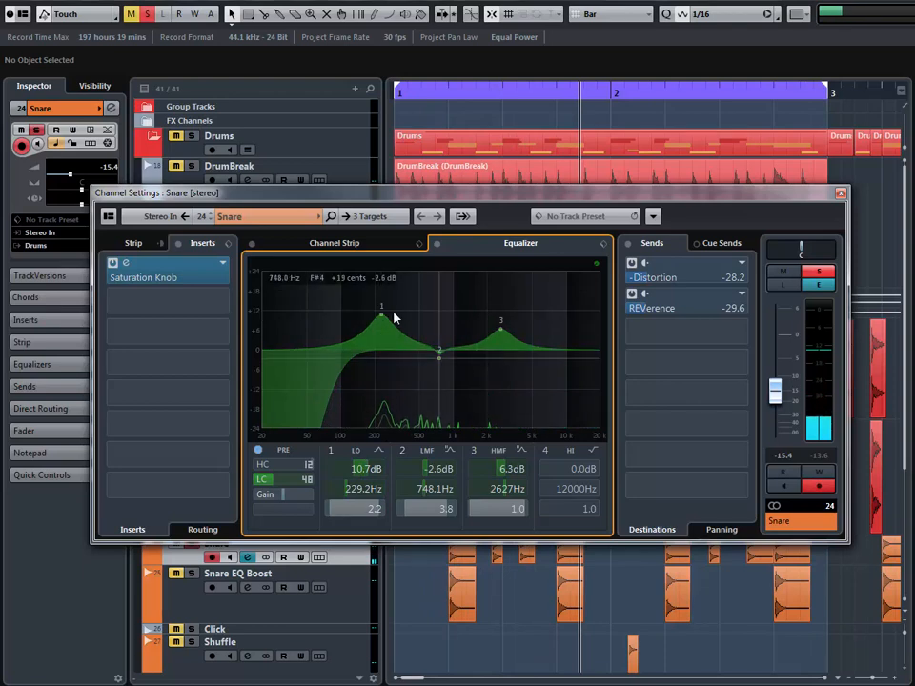
{"action": "double_click", "coordinate": [384, 318]}
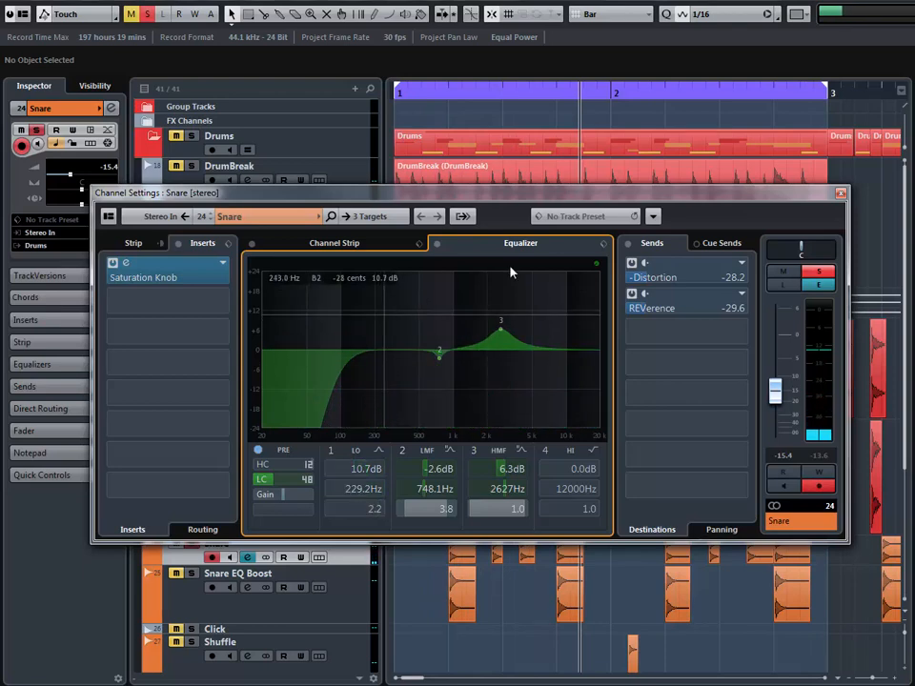
{"action": "left_click", "coordinate": [841, 195]}
- Solo the Snare EQ Boost track together with the Snare track
{"action": "left_click", "coordinate": [279, 482]}
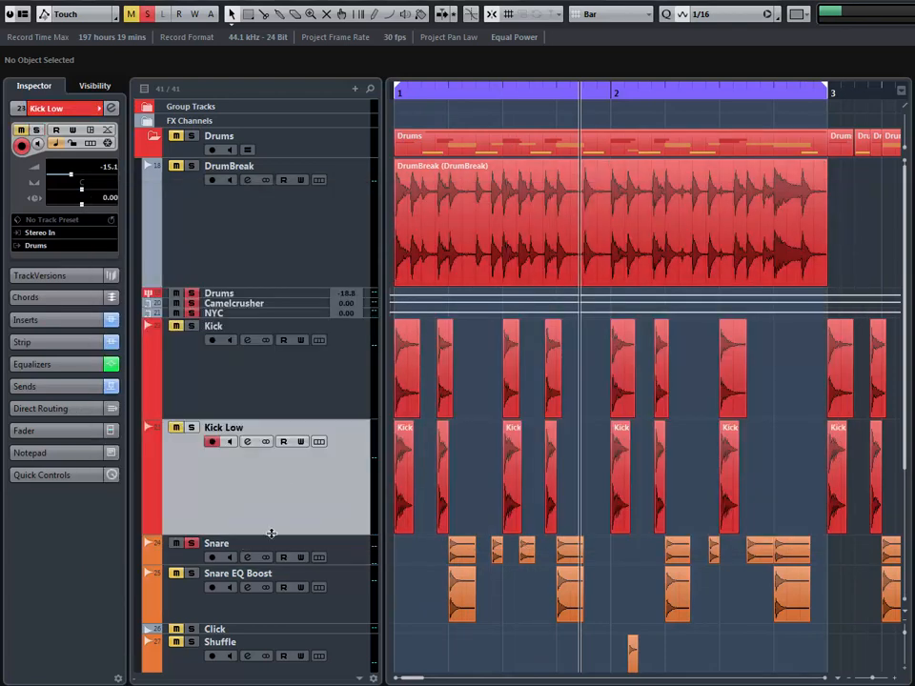
{"action": "left_click", "coordinate": [255, 553]}
{"action": "left_click", "coordinate": [193, 596]}
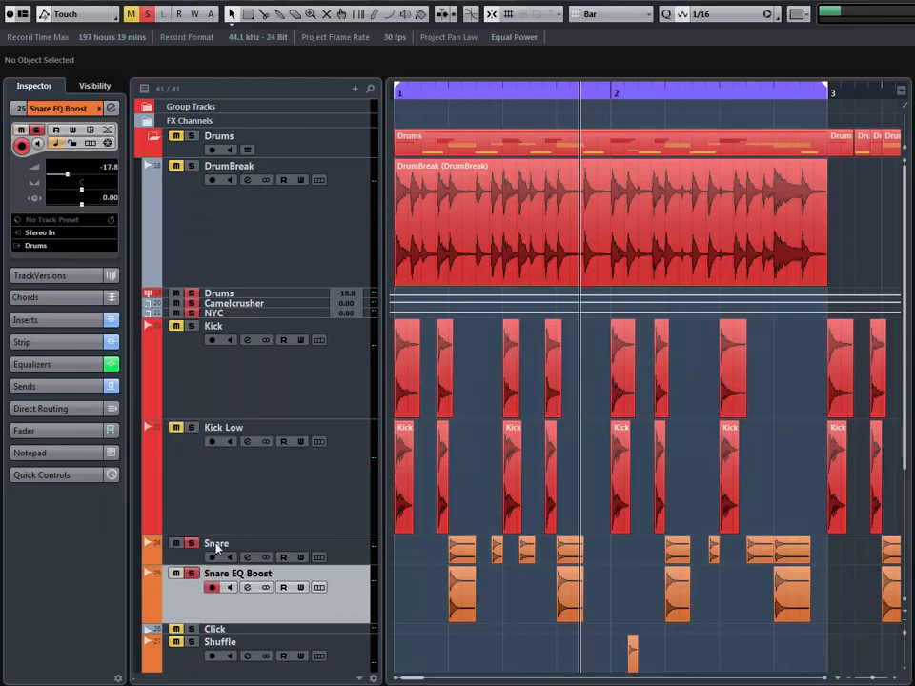
- Compare the equalizer curves of the Snare and Snare EQ Boost channels, and close the channel settings
{"action": "left_click", "coordinate": [216, 547]}
{"action": "left_click", "coordinate": [110, 111]}
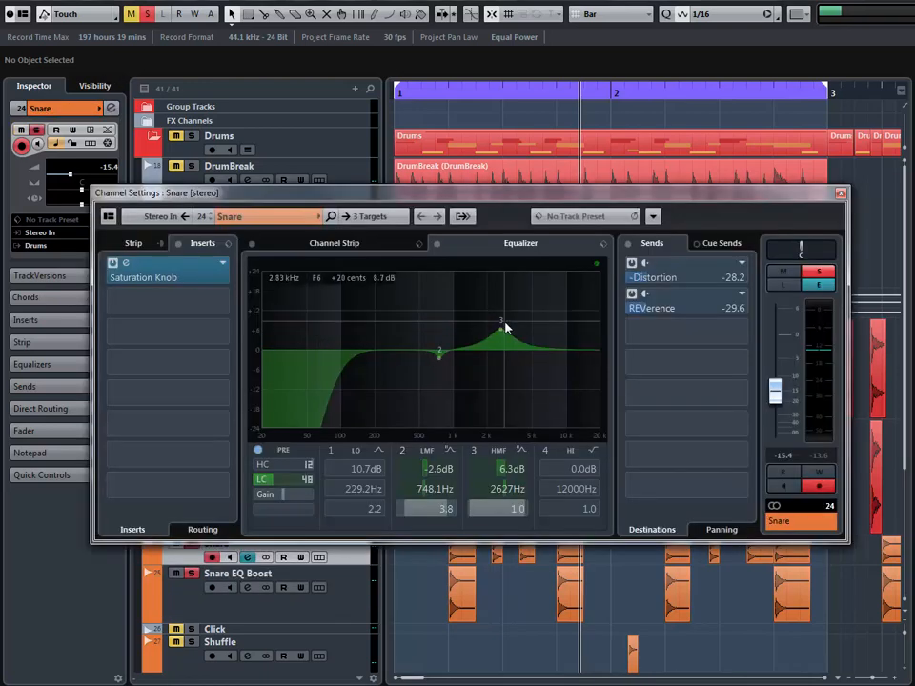
{"action": "key", "text": "Down"}
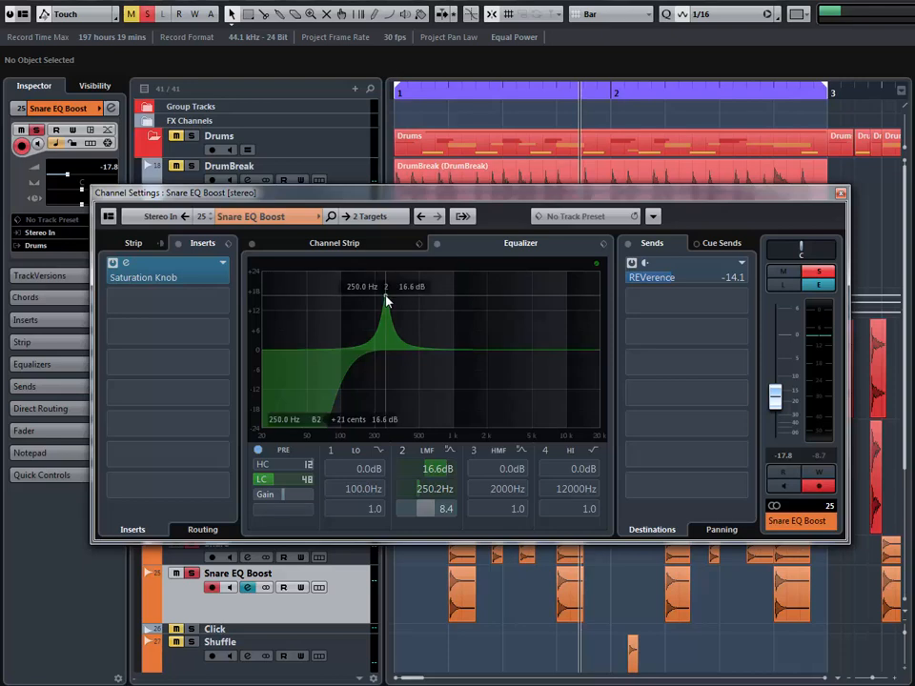
{"action": "left_click", "coordinate": [841, 195]}
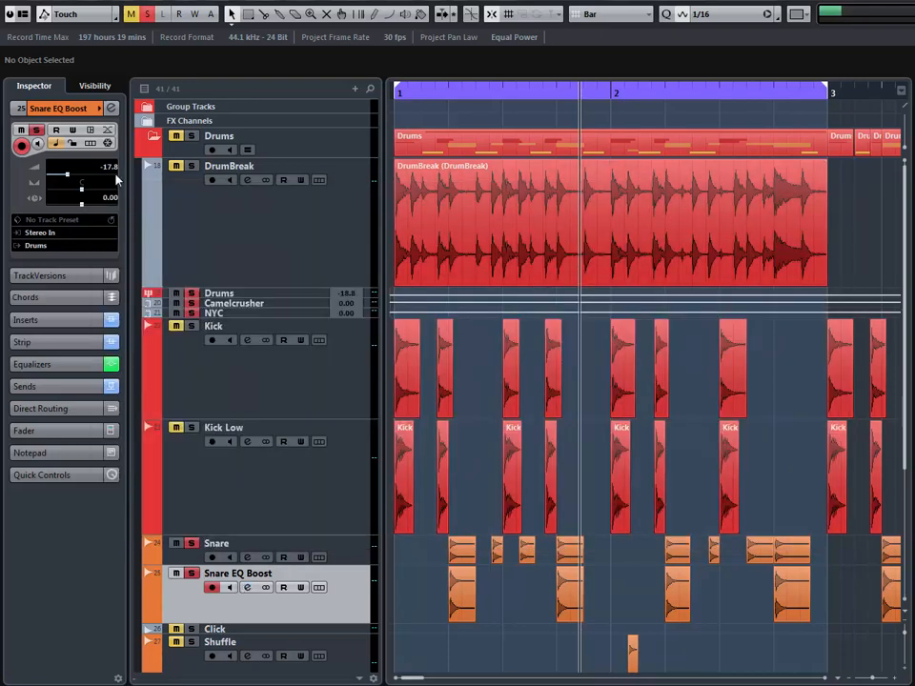
- Audition the Snare in the loop without and with the Snare EQ Boost layer, leaving that layer soloed
{"action": "left_click", "coordinate": [281, 553]}
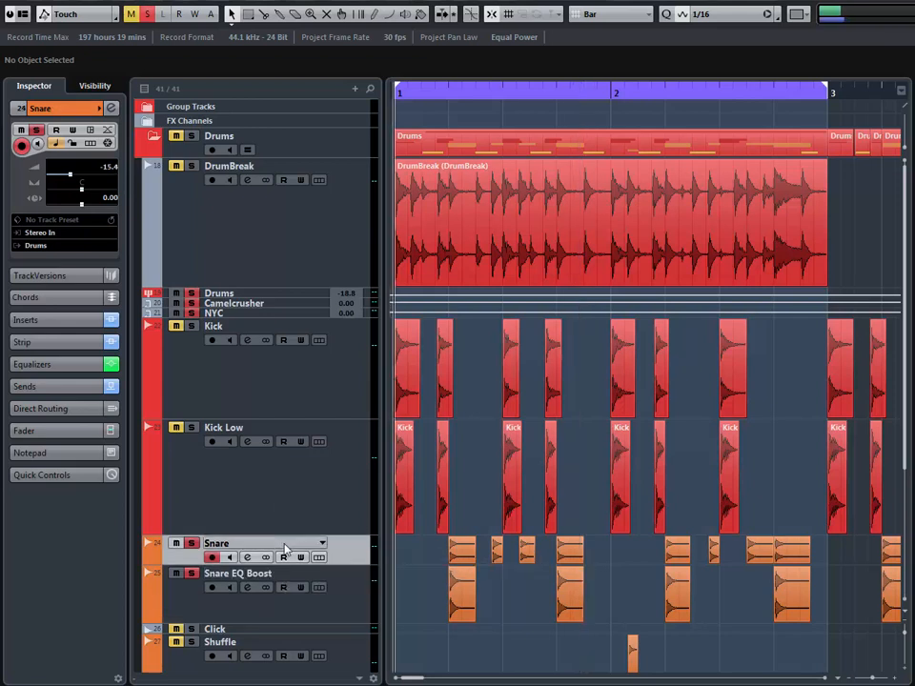
{"action": "key", "text": "space"}
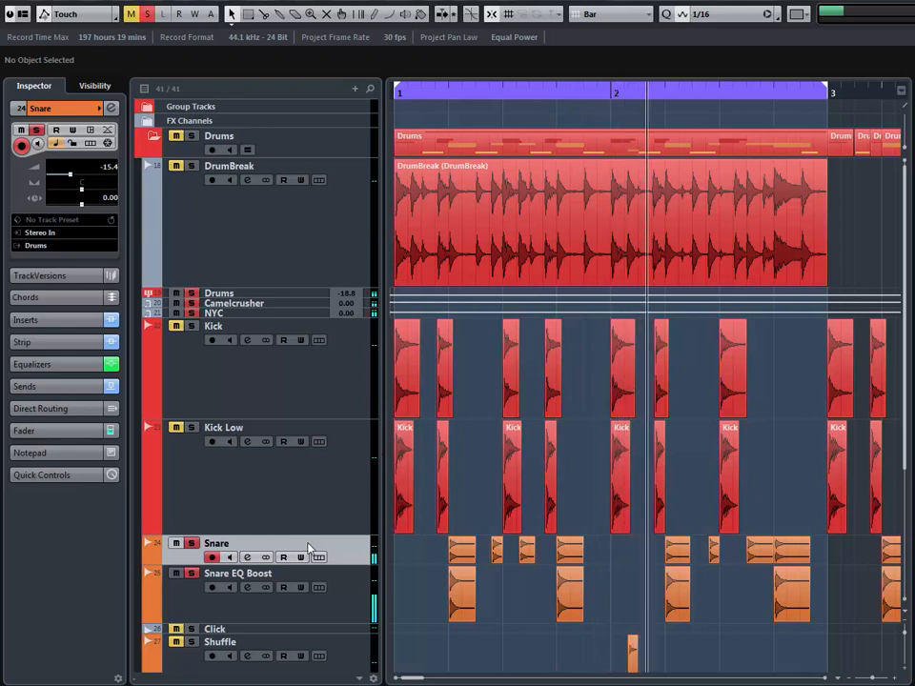
{"action": "left_click", "coordinate": [192, 575]}
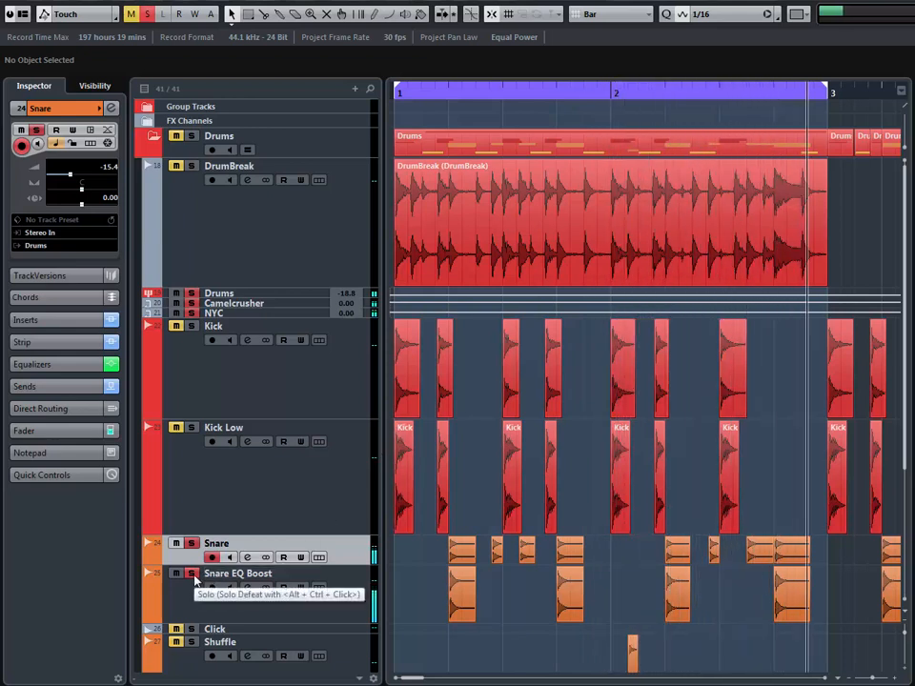
{"action": "left_click", "coordinate": [192, 575]}
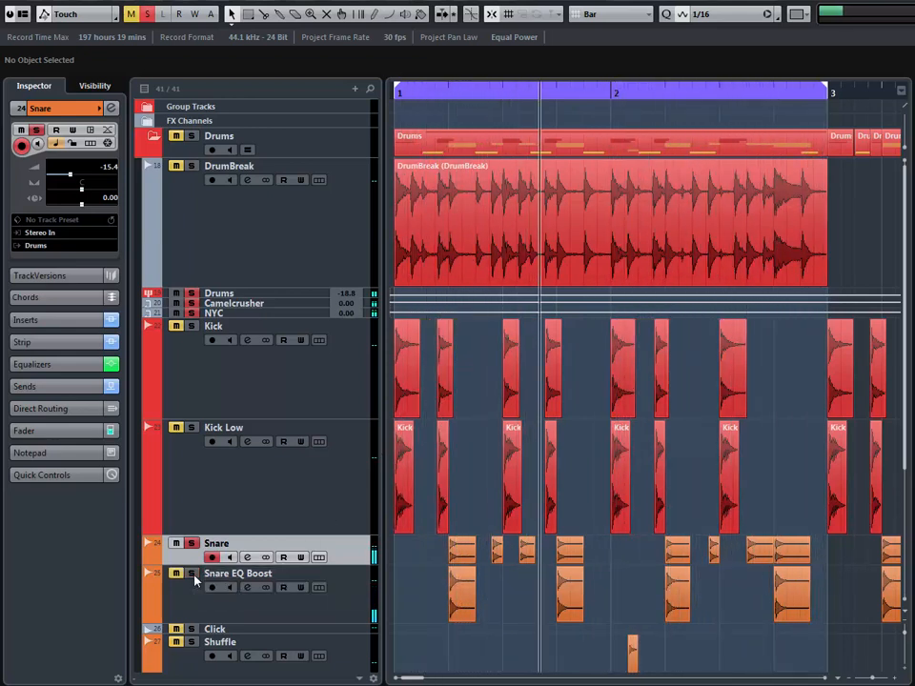
{"action": "left_click", "coordinate": [193, 575]}
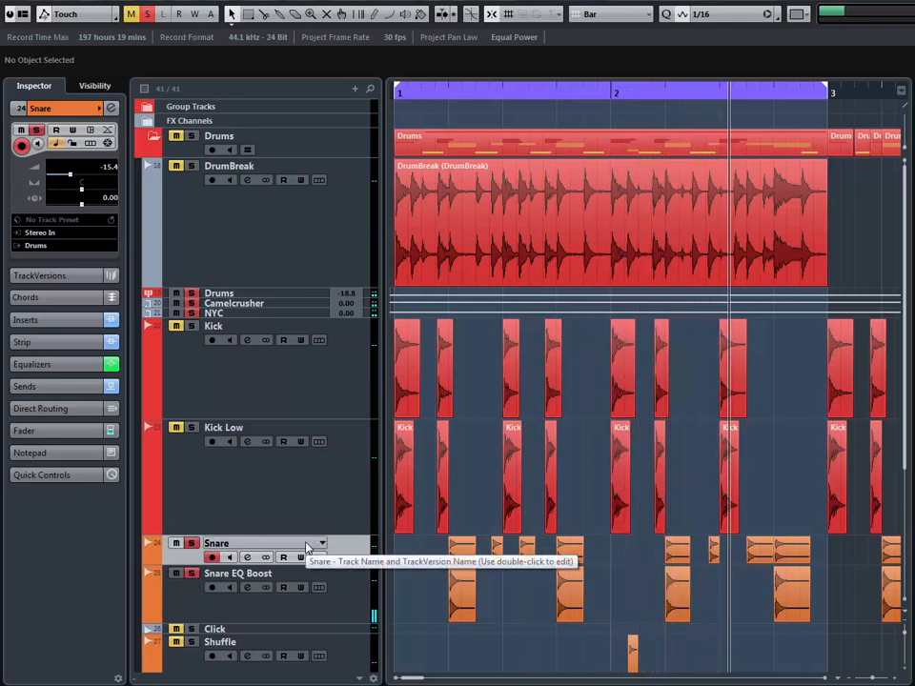
{"action": "left_click", "coordinate": [445, 89]}
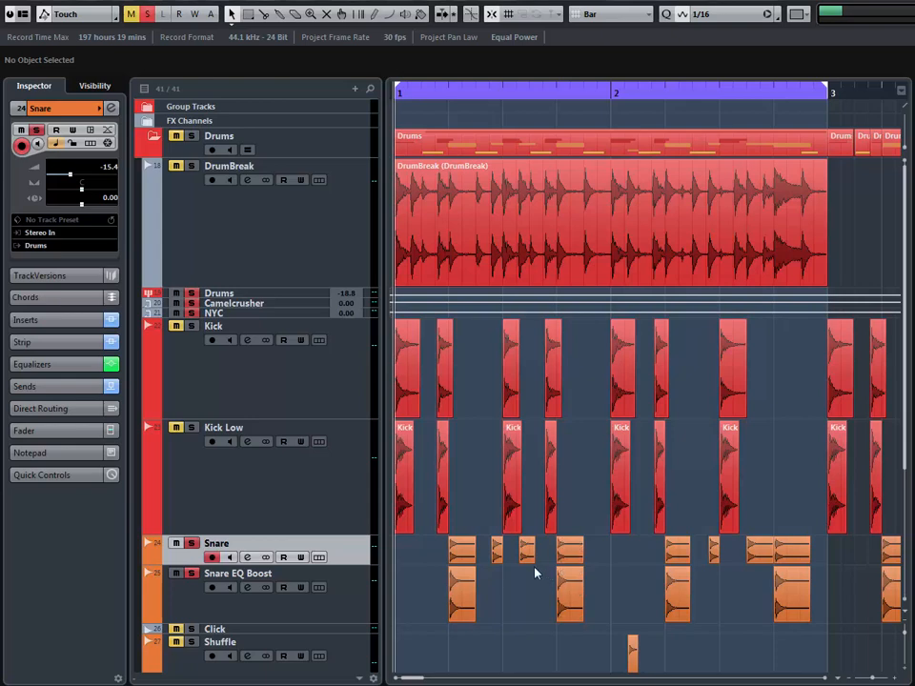
- Solo the Shuffle track and play its slice together with the snare layers from bar 2
{"action": "scroll", "coordinate": [482, 491], "scroll_direction": "down", "scroll_amount": 3}
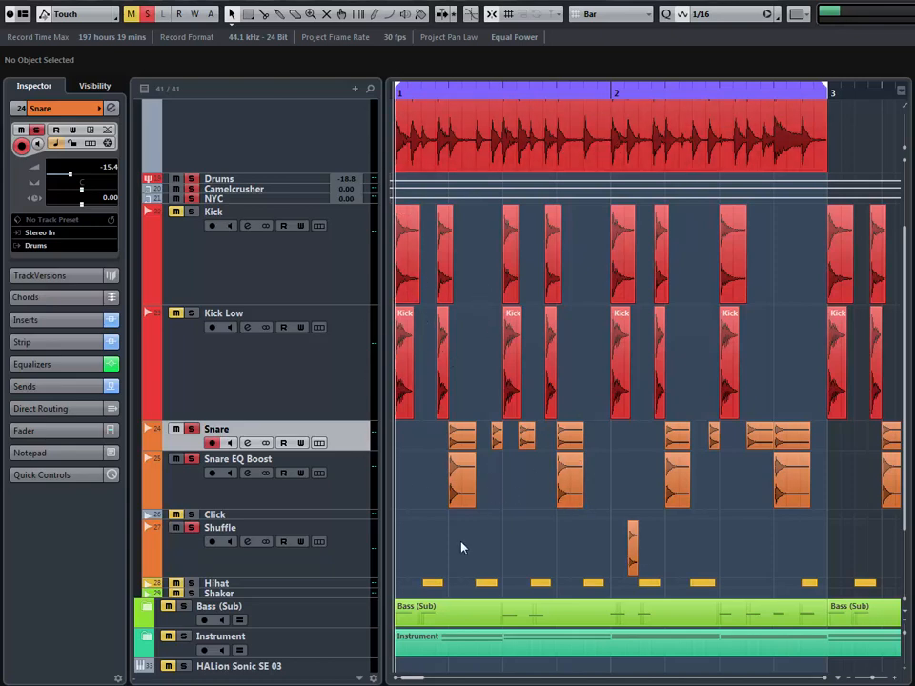
{"action": "key", "text": "g"}
{"action": "key", "text": "g"}
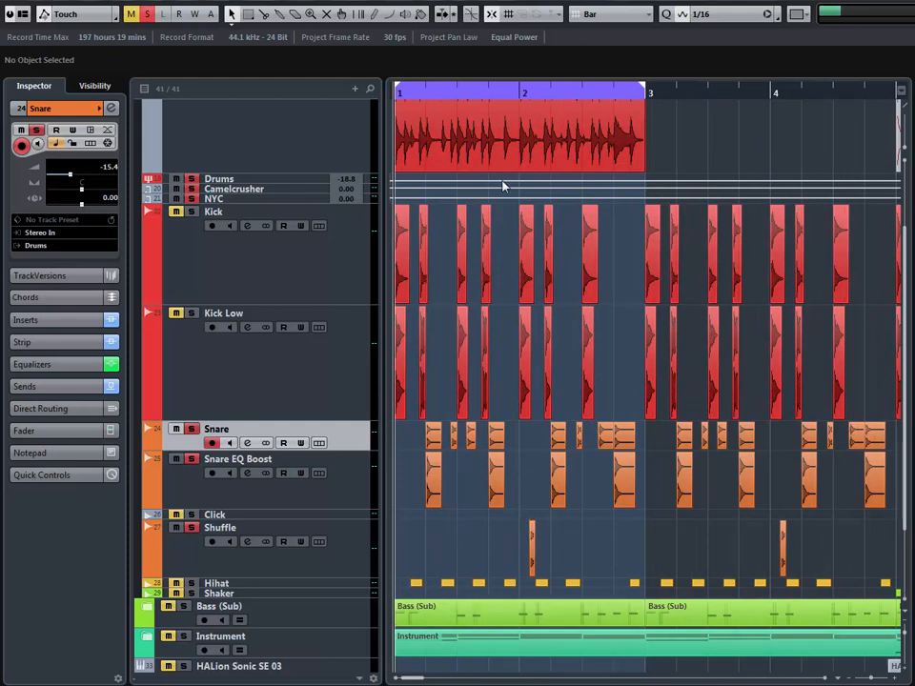
{"action": "left_click", "coordinate": [517, 96]}
{"action": "key", "text": "space"}
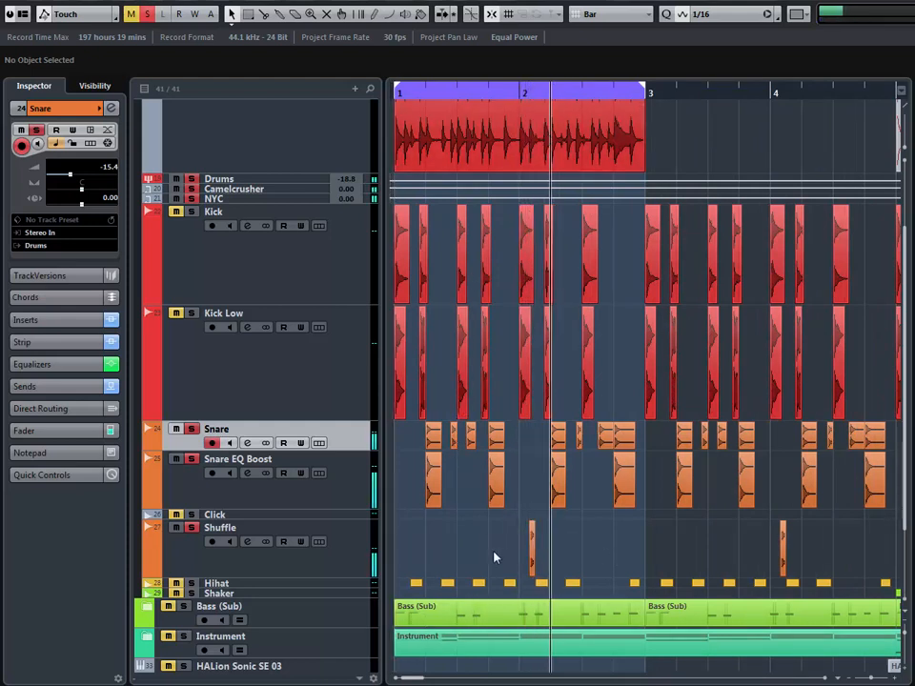
{"action": "left_click", "coordinate": [523, 94]}
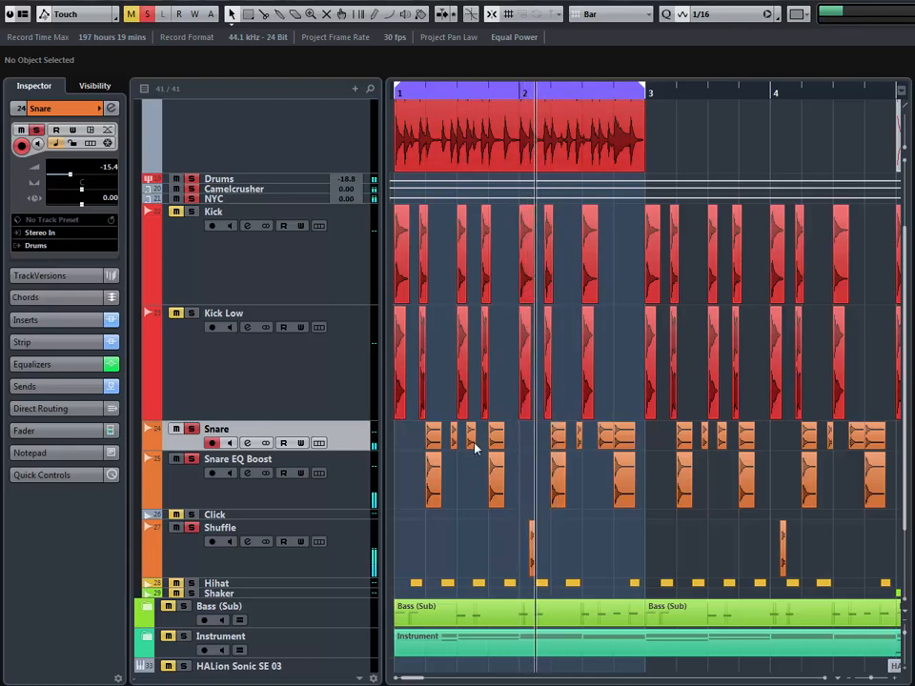
{"action": "key", "text": "g"}
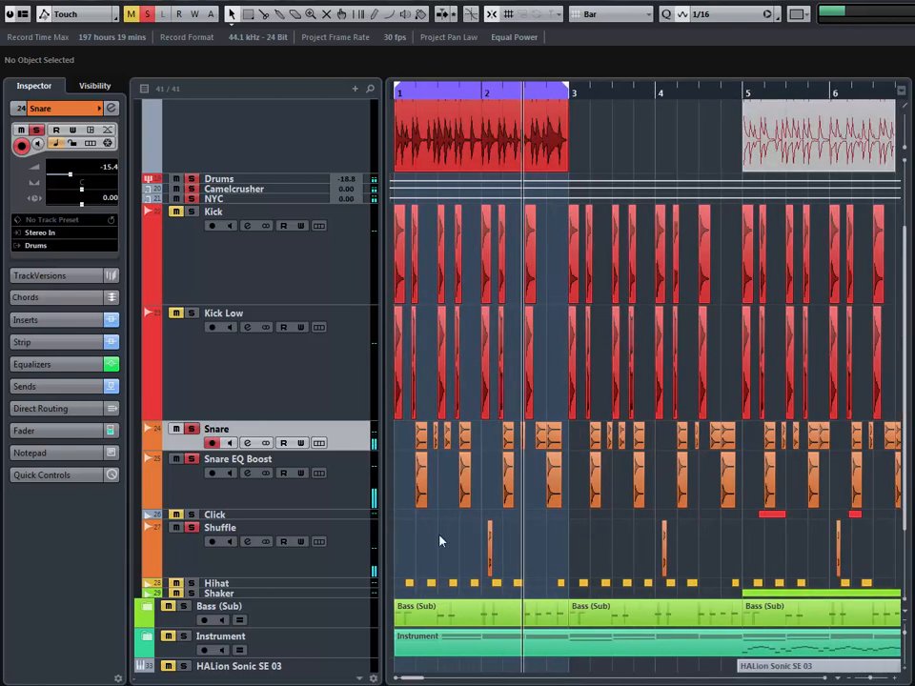
- Solo the whole Drums folder
{"action": "scroll", "coordinate": [207, 172], "scroll_direction": "up", "scroll_amount": 3}
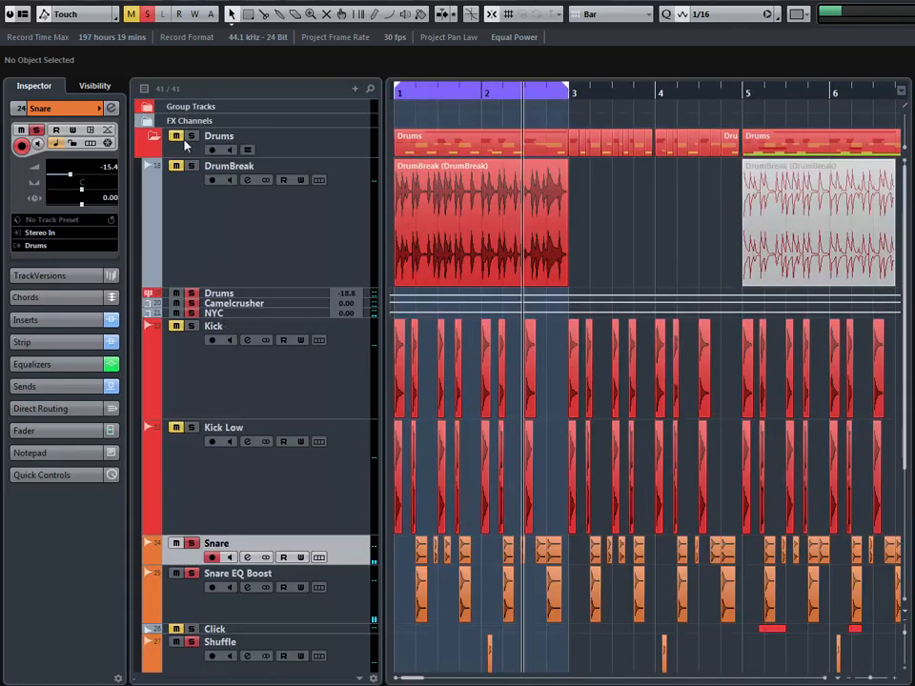
{"action": "key", "text": "shift+f"}
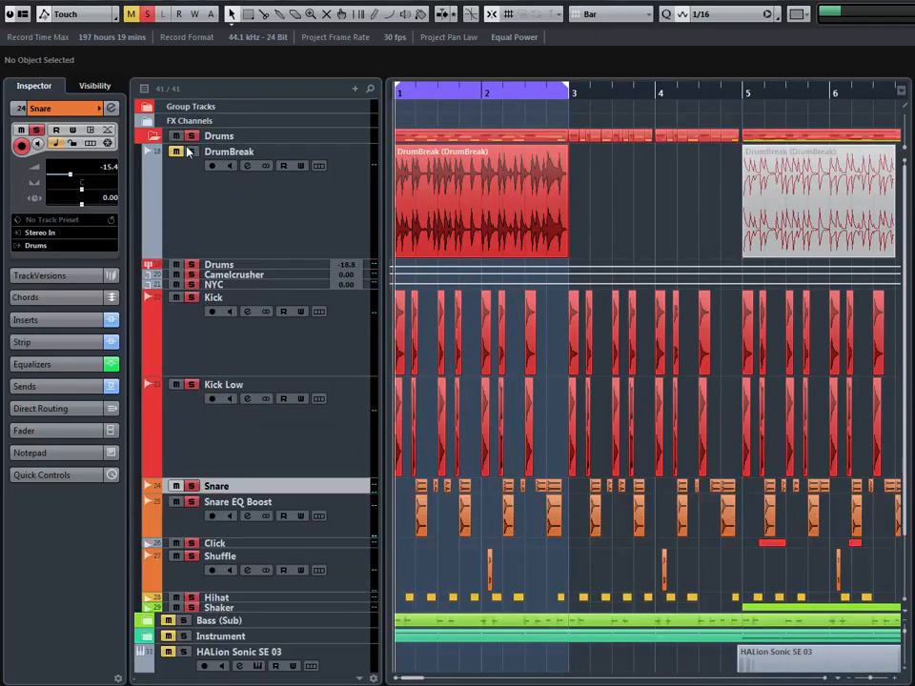
- Select the Click track and place the playback position at bar 5, close to its first audio event
{"action": "key", "text": "h"}
{"action": "key", "text": "h"}
{"action": "key", "text": "g"}
{"action": "key", "text": "g"}
{"action": "key", "text": "g"}
{"action": "key", "text": "g"}
{"action": "key", "text": "g"}
{"action": "key", "text": "g"}
{"action": "key", "text": "g"}
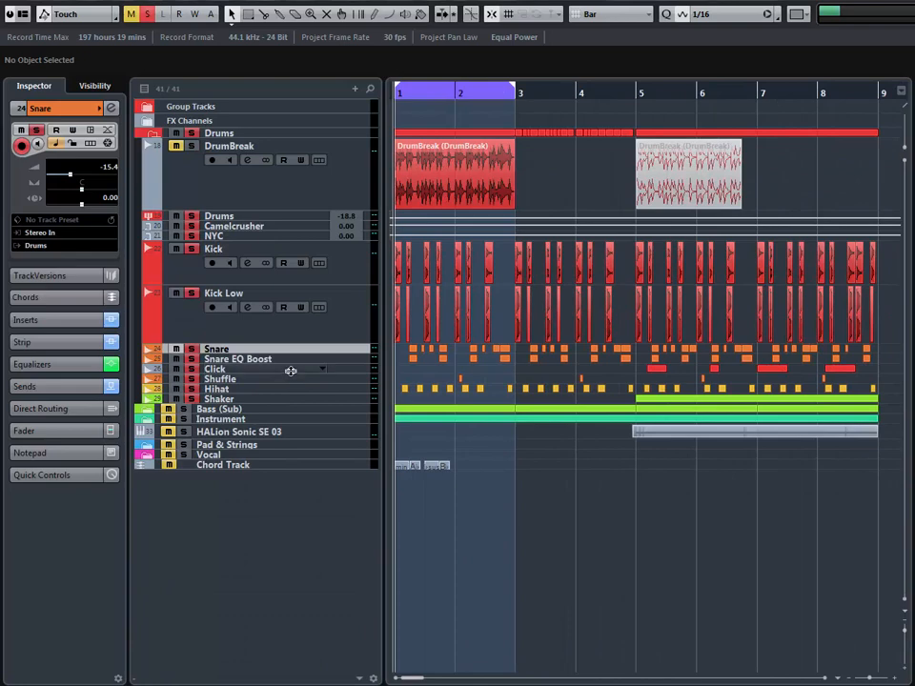
{"action": "left_click", "coordinate": [291, 371]}
{"action": "left_click", "coordinate": [636, 95]}
{"action": "key", "text": "h"}
{"action": "key", "text": "h"}
{"action": "key", "text": "h"}
{"action": "key", "text": "h"}
{"action": "key", "text": "h"}
{"action": "key", "text": "h"}
{"action": "key", "text": "h"}
{"action": "key", "text": "h"}
{"action": "key", "text": "h"}
{"action": "key", "text": "h"}
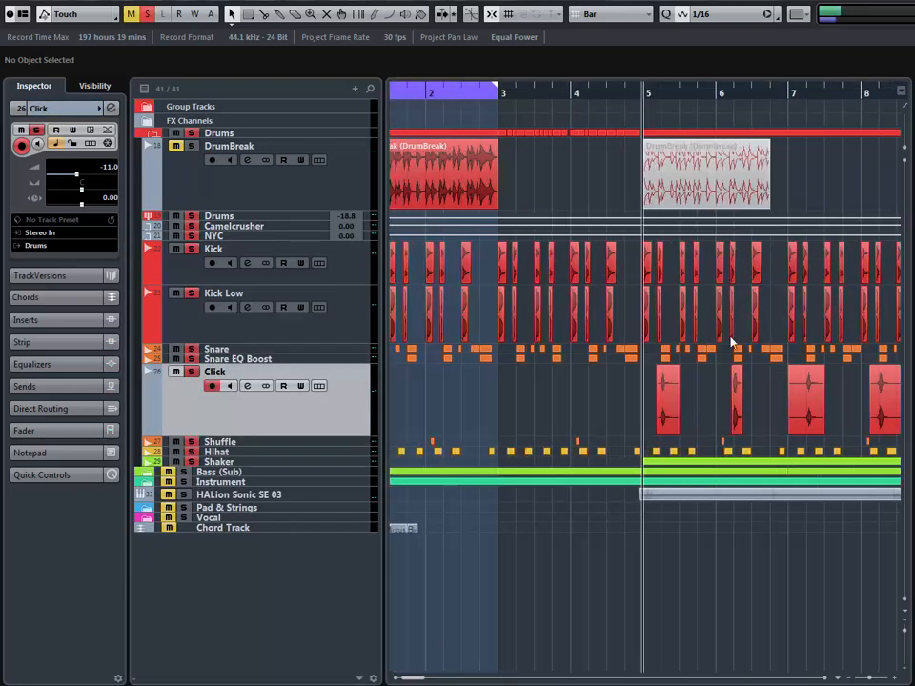
- Raise the Click track's volume to -9.42
{"action": "key", "text": "g"}
{"action": "key", "text": "g"}
{"action": "key", "text": "g"}
{"action": "key", "text": "g"}
{"action": "key", "text": "g"}
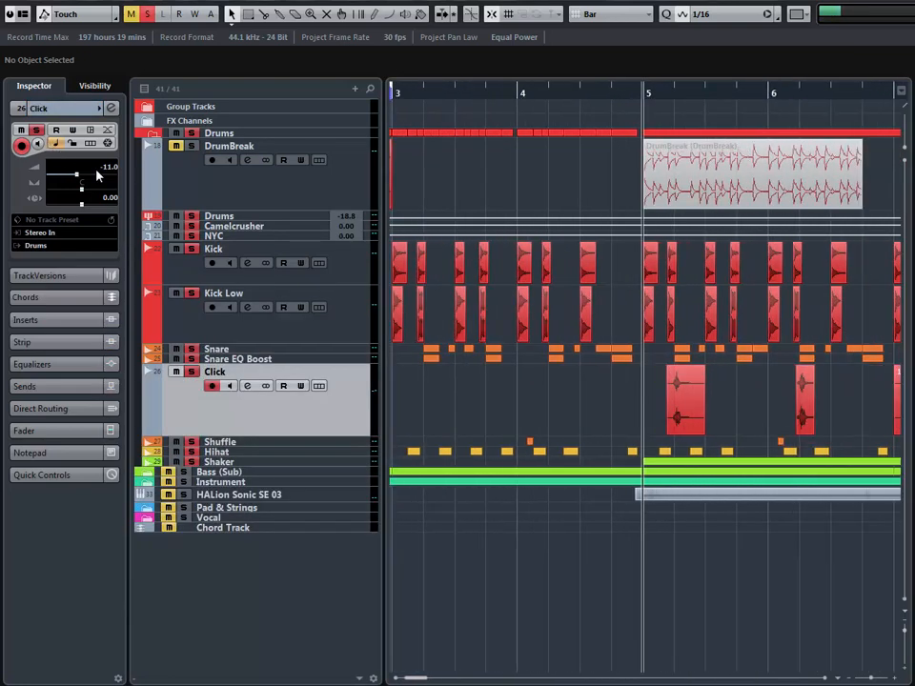
{"action": "key", "text": "g"}
{"action": "key", "text": "g"}
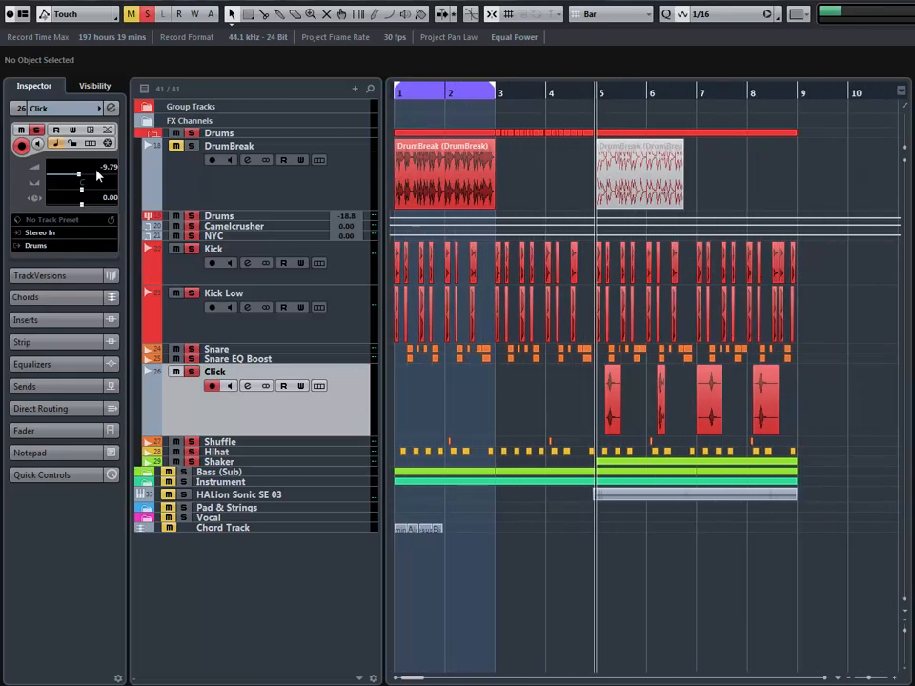
{"action": "key", "text": "g"}
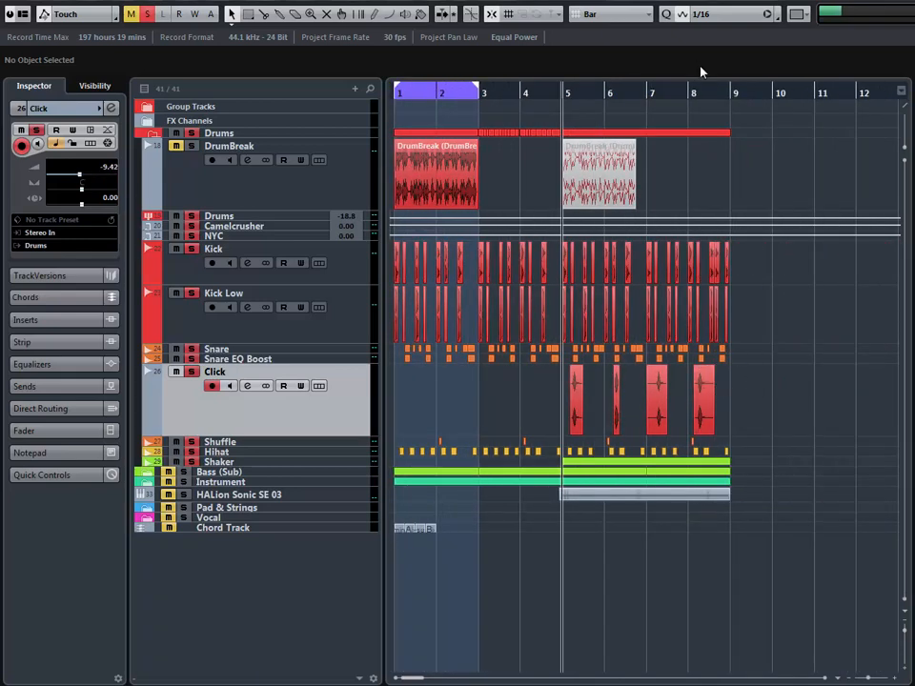
- Play the drums from bar 5 with the click layer and inspect the low-cut filter in the Click channel's settings
{"action": "key", "text": "h"}
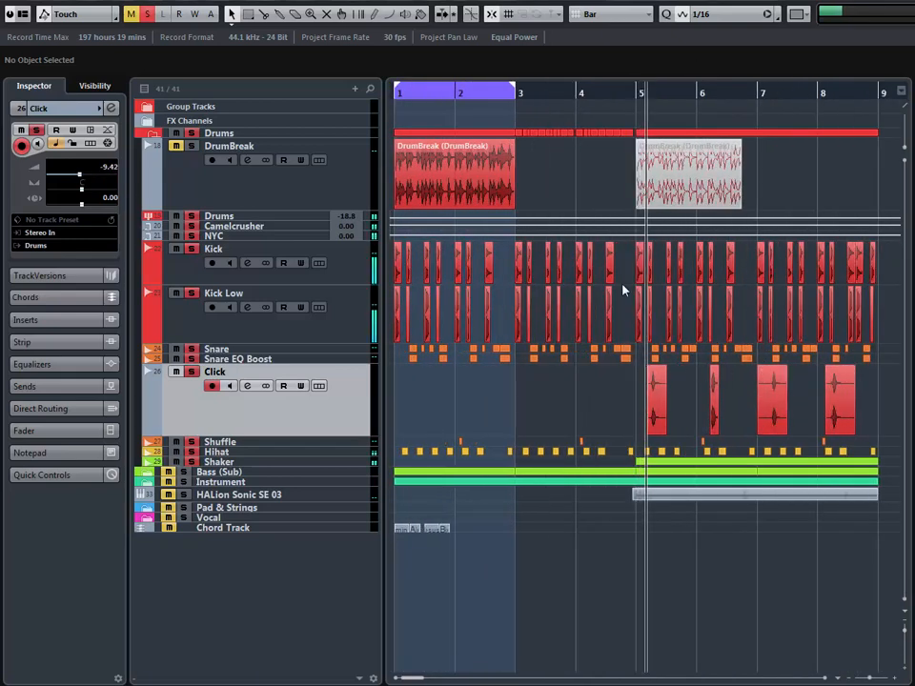
{"action": "key", "text": "g"}
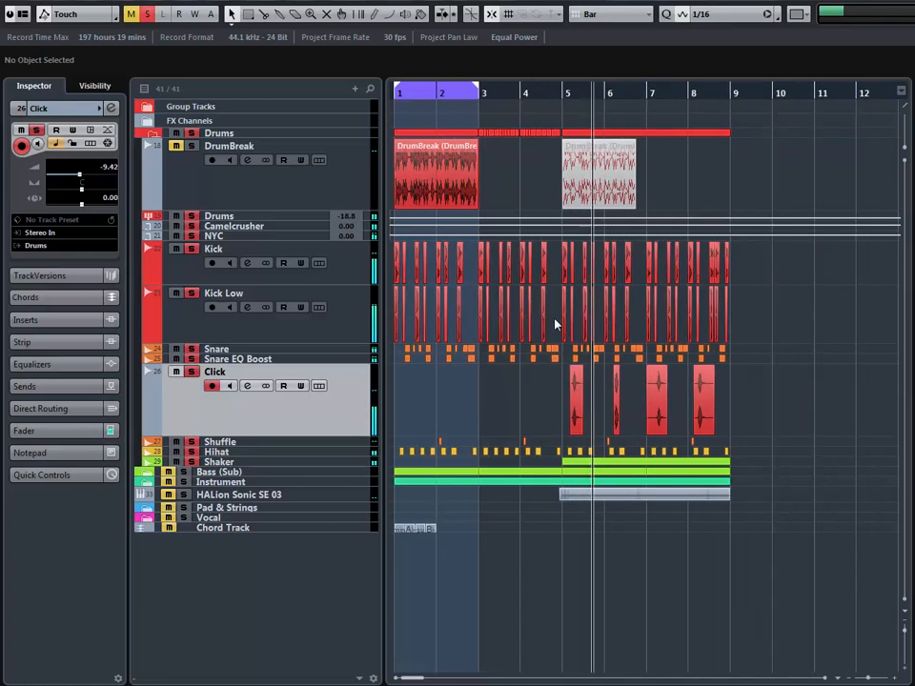
{"action": "left_click", "coordinate": [112, 109]}
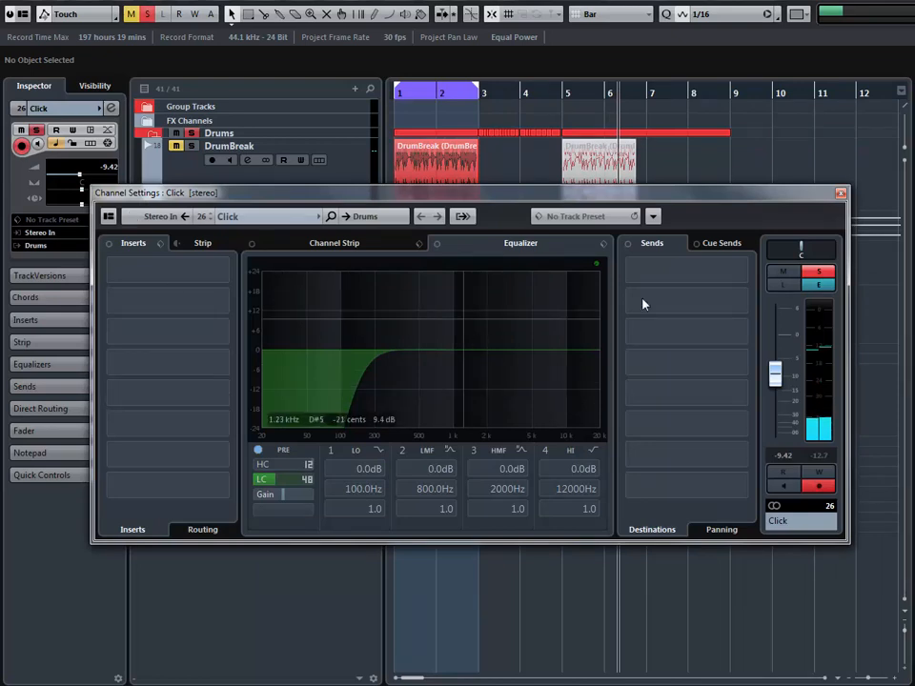
{"action": "left_click", "coordinate": [842, 194]}
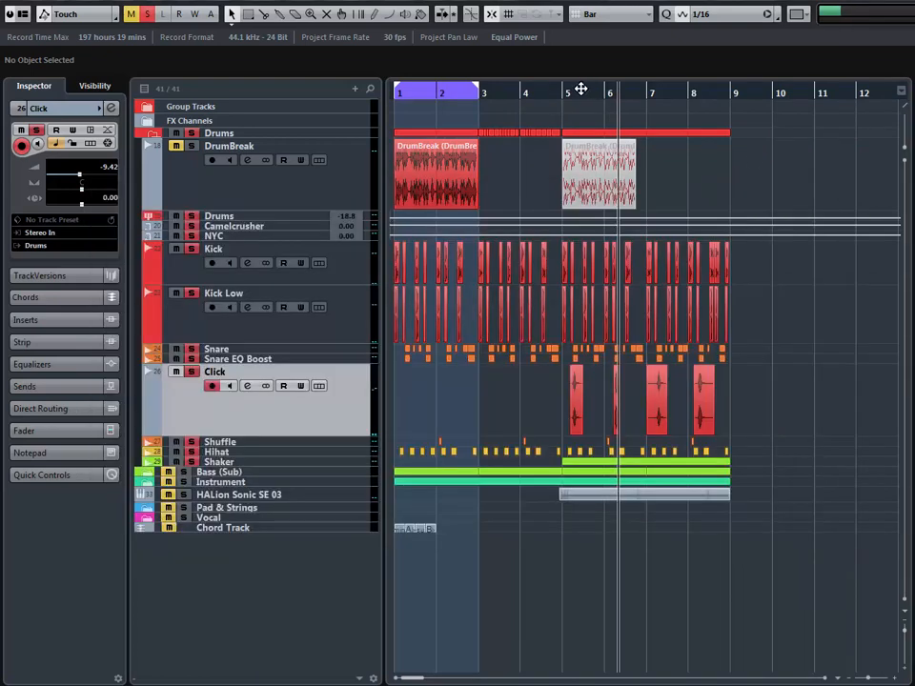
- Move the playback position back to the start of bar 1
{"action": "left_click", "coordinate": [394, 99]}
{"action": "key", "text": "h"}
{"action": "key", "text": "h"}
{"action": "key", "text": "h"}
{"action": "key", "text": "h"}
{"action": "key", "text": "h"}
{"action": "key", "text": "h"}
{"action": "key", "text": "h"}
{"action": "key", "text": "h"}
{"action": "key", "text": "h"}
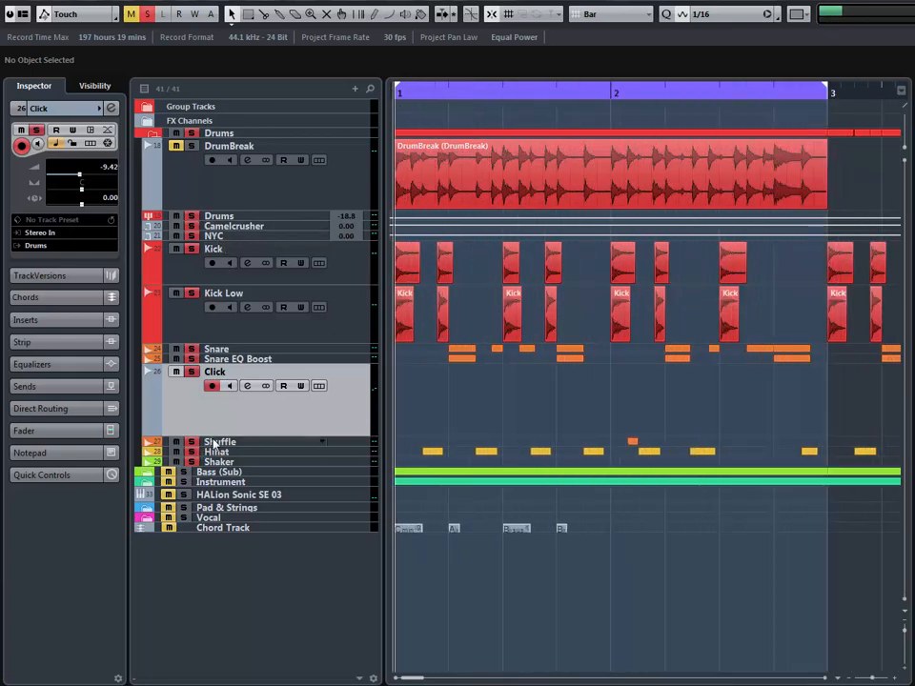
{"action": "key", "text": "g"}
{"action": "key", "text": "g"}
{"action": "key", "text": "g"}
{"action": "key", "text": "g"}
- Inspect the Hihat channel's strip modules and its lkjb_Luftikus_x64 insert, closing both windows when finished
{"action": "left_click", "coordinate": [229, 360]}
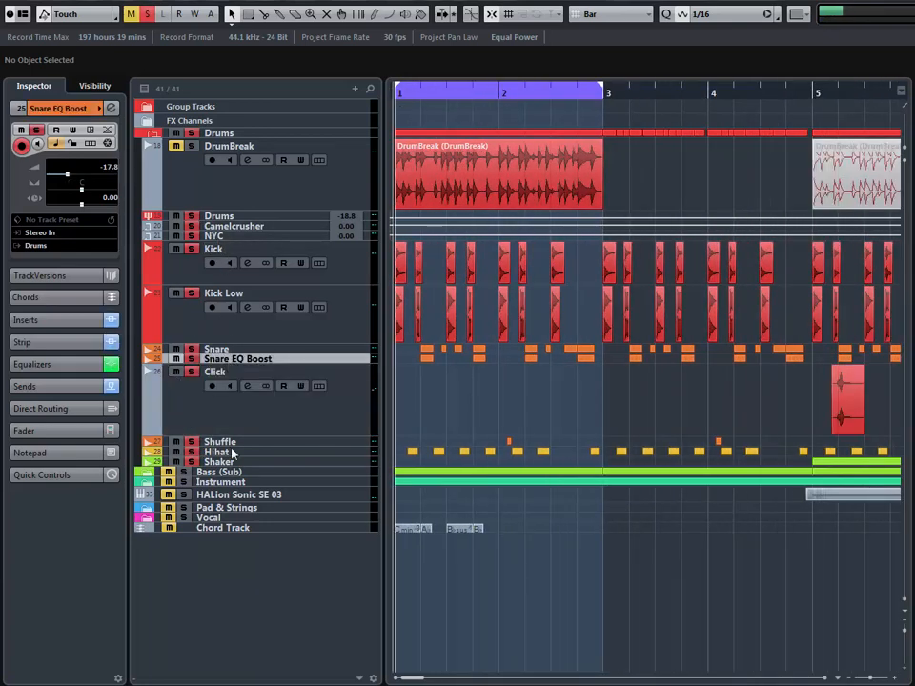
{"action": "left_click", "coordinate": [221, 453]}
{"action": "left_click", "coordinate": [116, 118]}
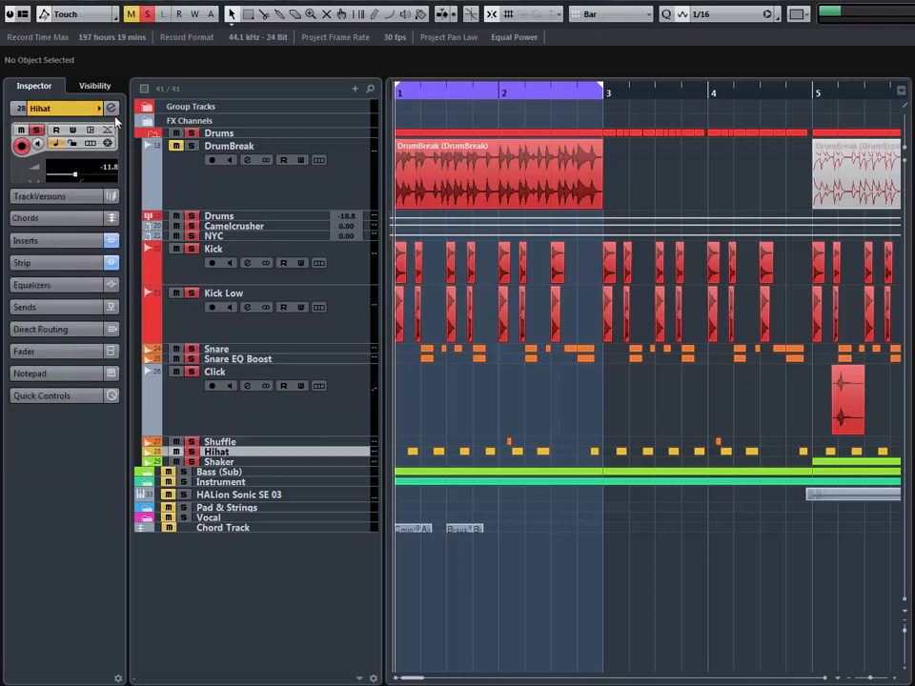
{"action": "left_click", "coordinate": [109, 108]}
{"action": "left_click", "coordinate": [329, 245]}
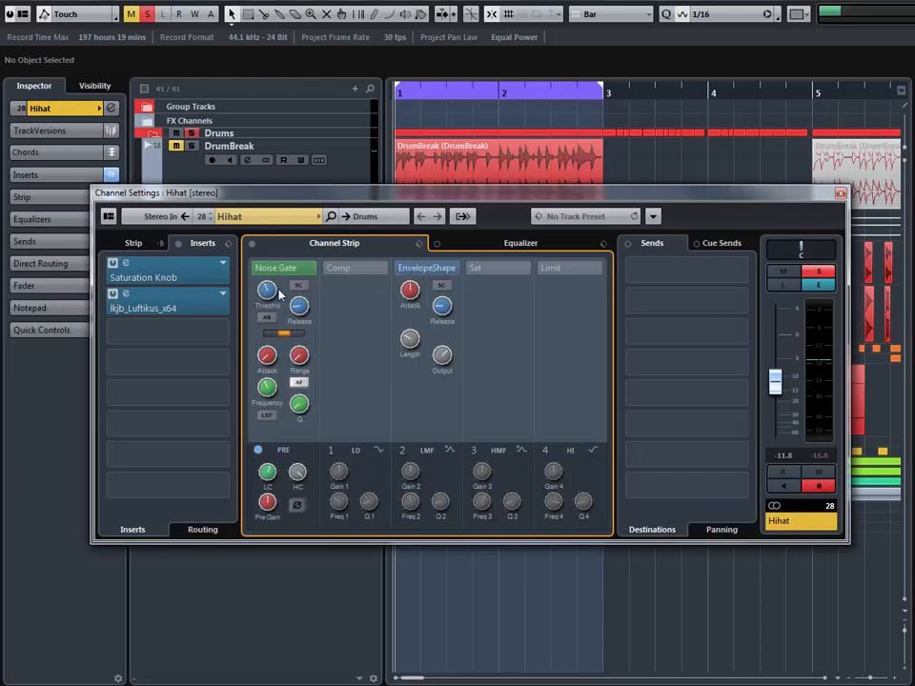
{"action": "left_click", "coordinate": [128, 296]}
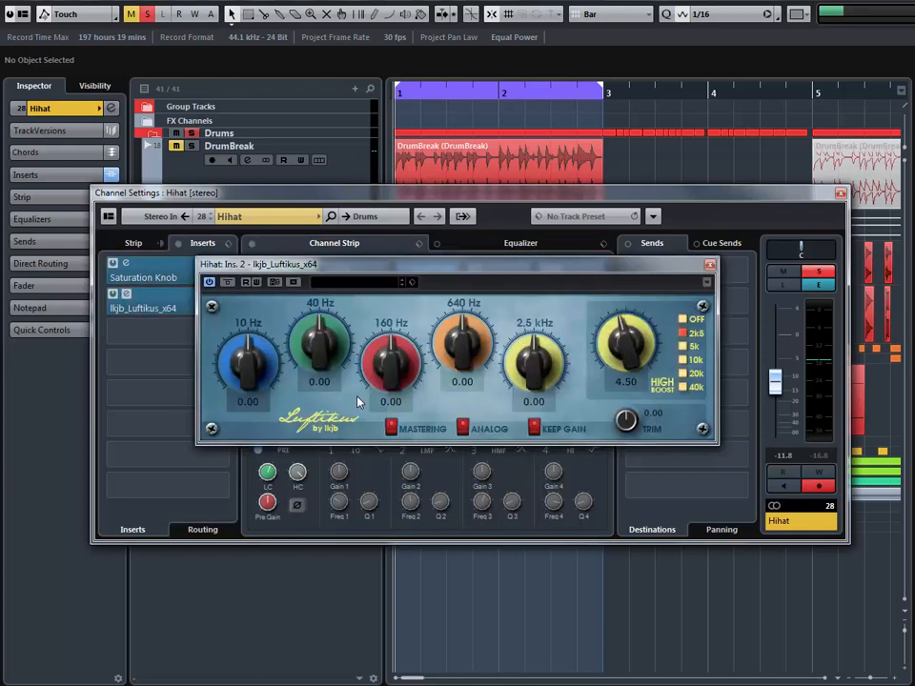
{"action": "left_click", "coordinate": [710, 265]}
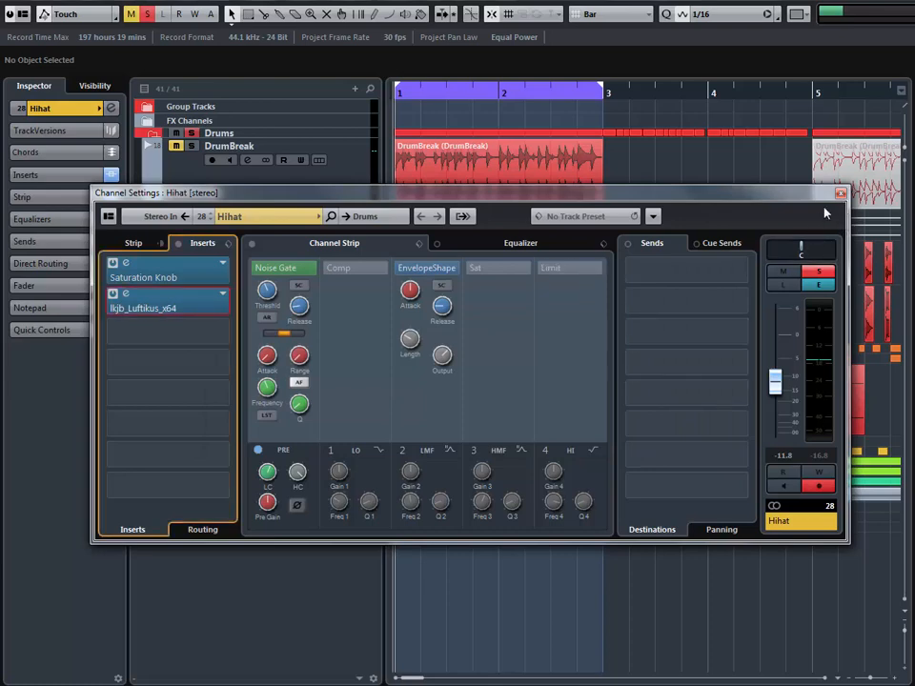
{"action": "left_click", "coordinate": [841, 194]}
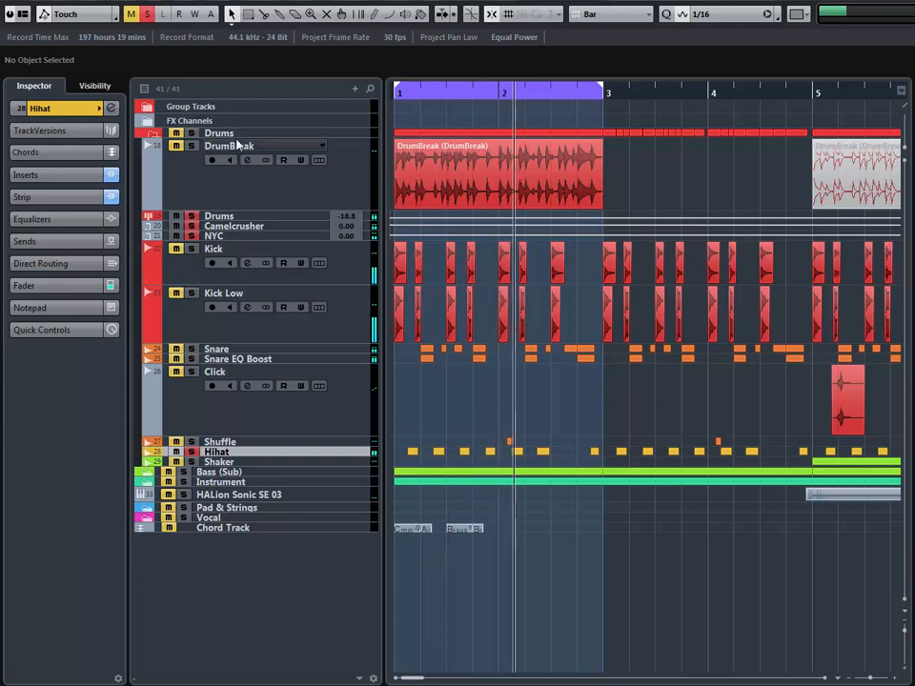
- Audition the Hihat track soloed in an enlarged lane, then unsolo it and solo the whole Drums folder
{"action": "left_click", "coordinate": [220, 454]}
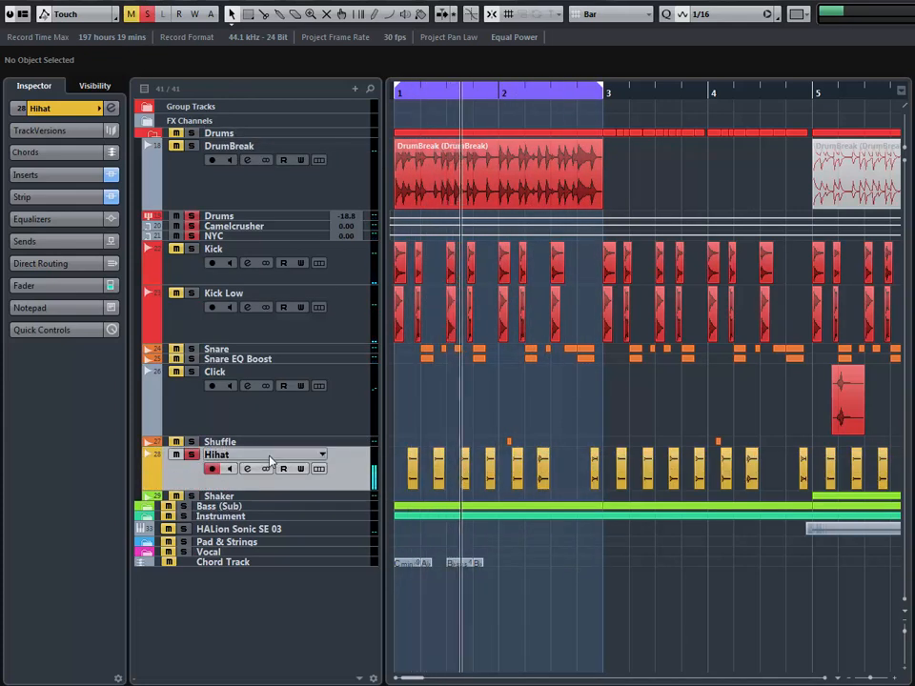
{"action": "left_click", "coordinate": [191, 455]}
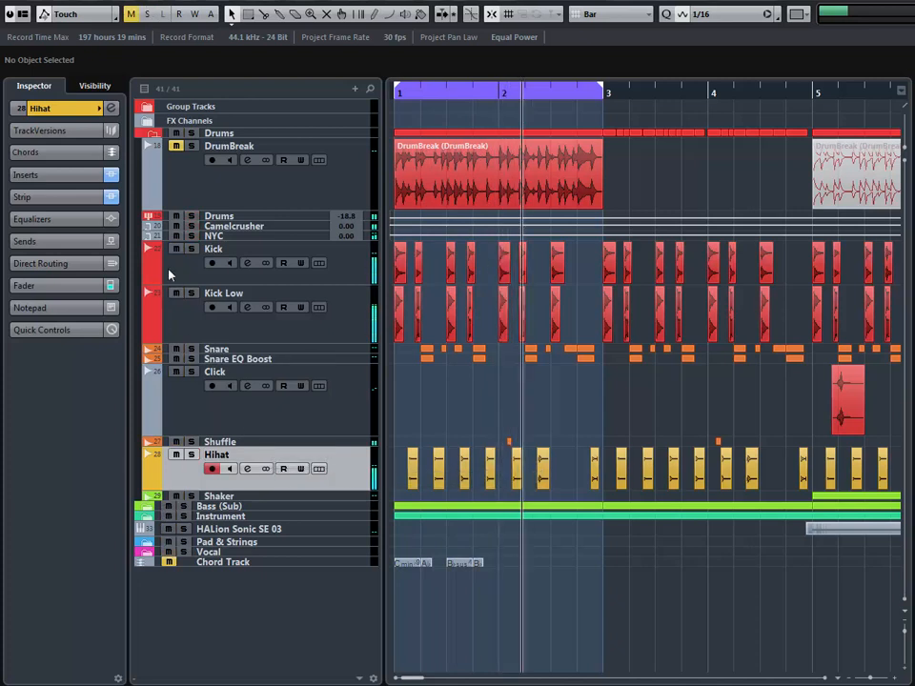
{"action": "left_click", "coordinate": [192, 133]}
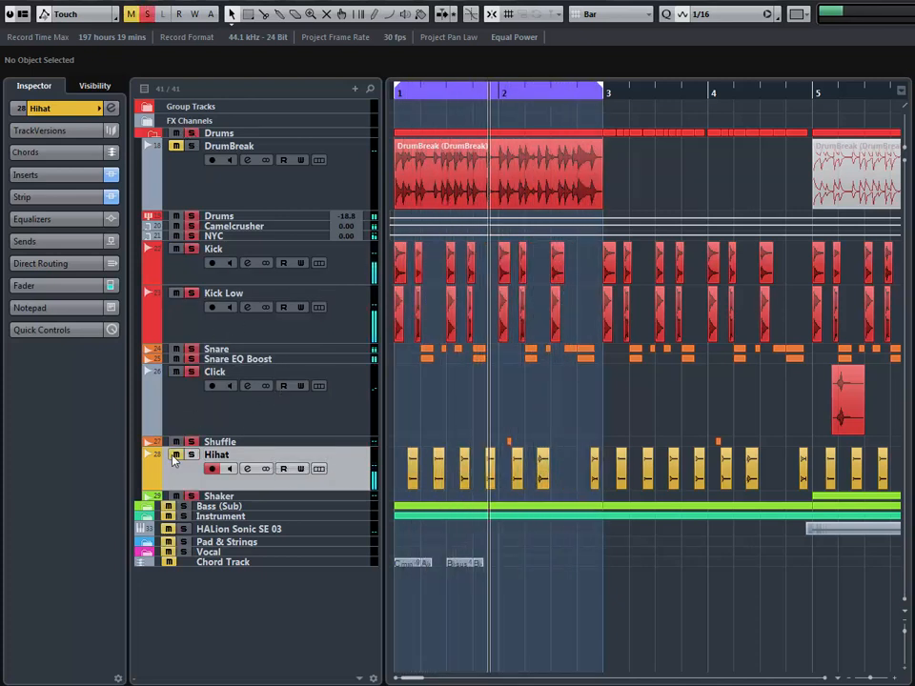
- Set the Hihat track's volume to -10.6 while the drum loop plays
{"action": "left_click", "coordinate": [57, 108]}
{"action": "scroll", "coordinate": [84, 177], "scroll_direction": "up", "scroll_amount": 4}
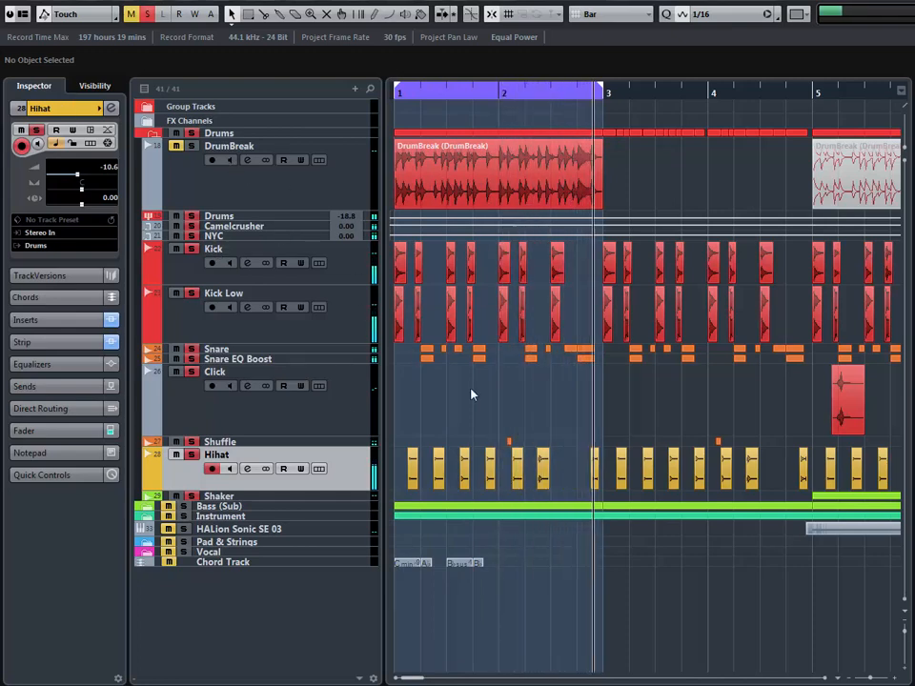
{"action": "key", "text": "h"}
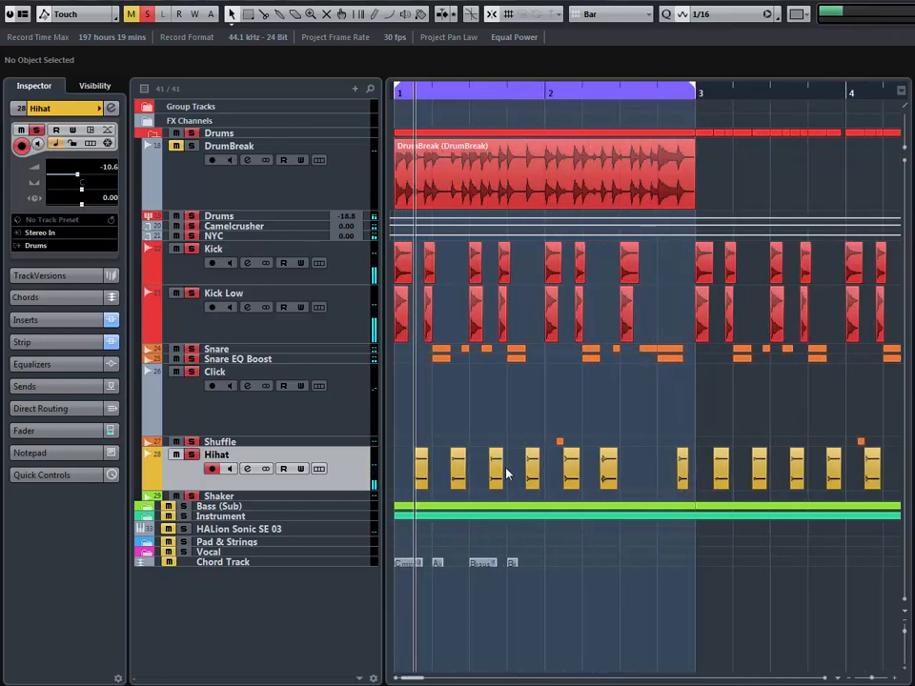
{"action": "key", "text": "g"}
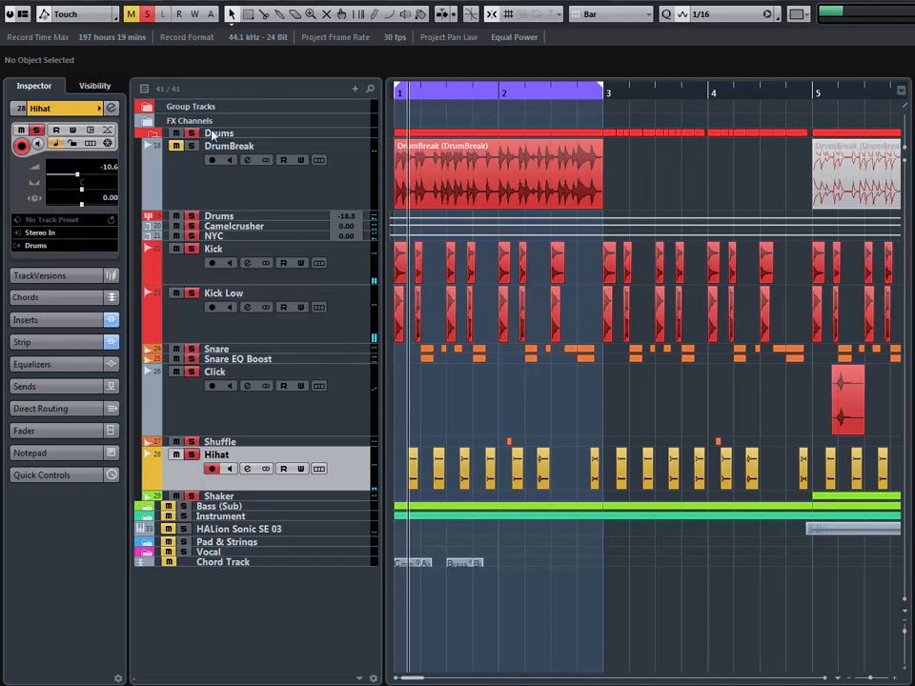
- Play the original DrumBreak track soloed for comparison, then unsolo it and return to bar 1
{"action": "left_click", "coordinate": [147, 13]}
{"action": "key", "text": "space"}
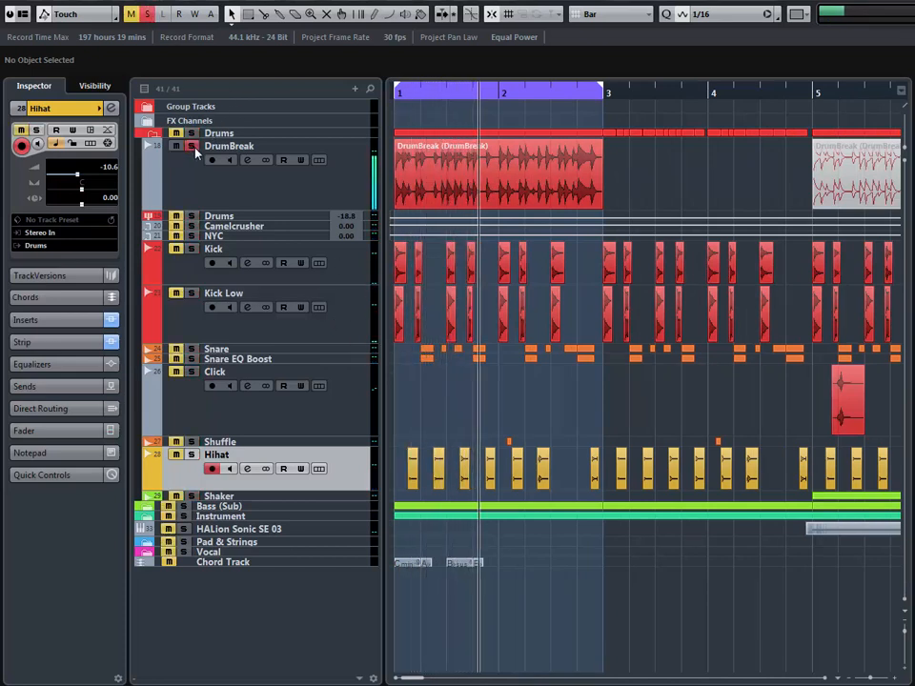
{"action": "left_click", "coordinate": [191, 147]}
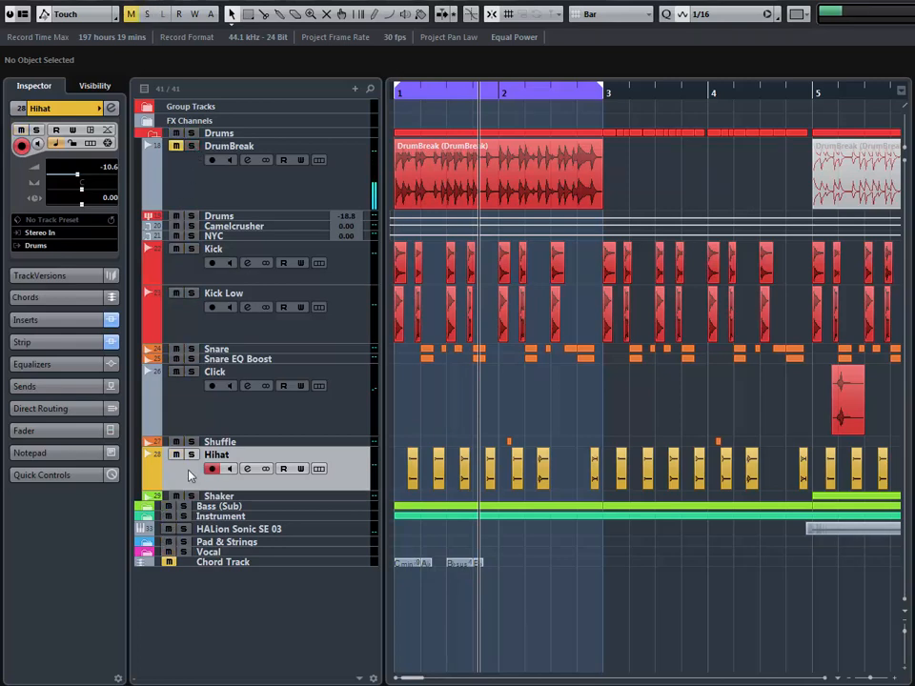
{"action": "key", "text": "period"}
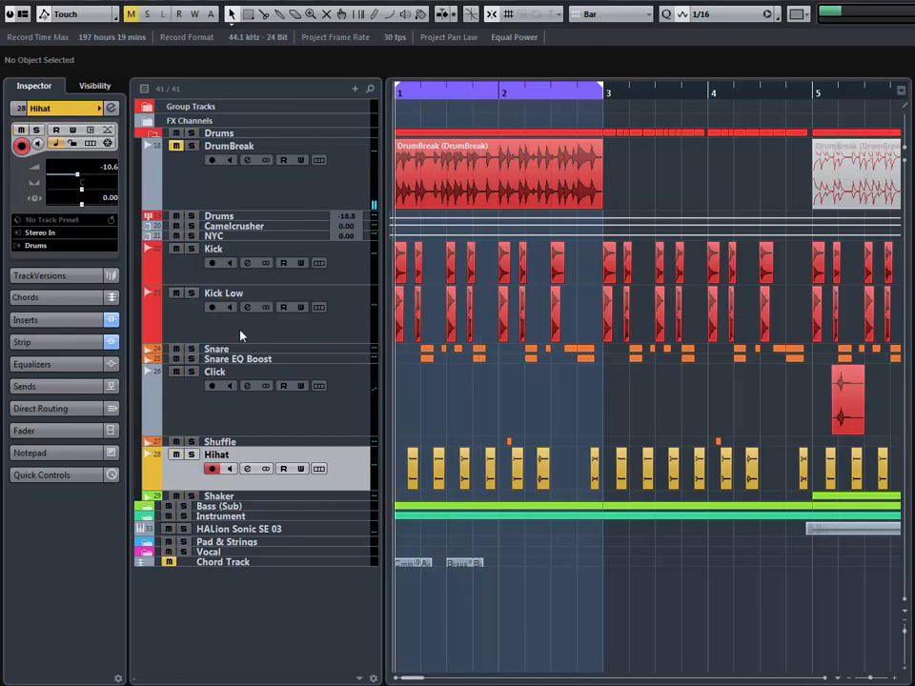
- Play the layered drum loop from bar 1 with the whole Drums folder soloed
{"action": "key", "text": "g"}
{"action": "key", "text": "g"}
{"action": "key", "text": "space"}
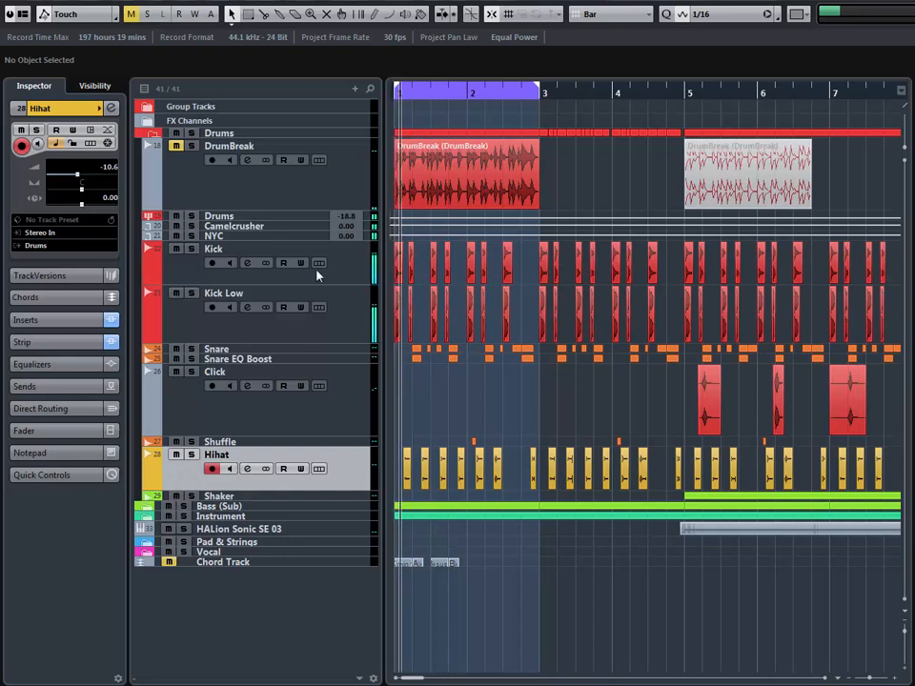
{"action": "left_click", "coordinate": [191, 132]}
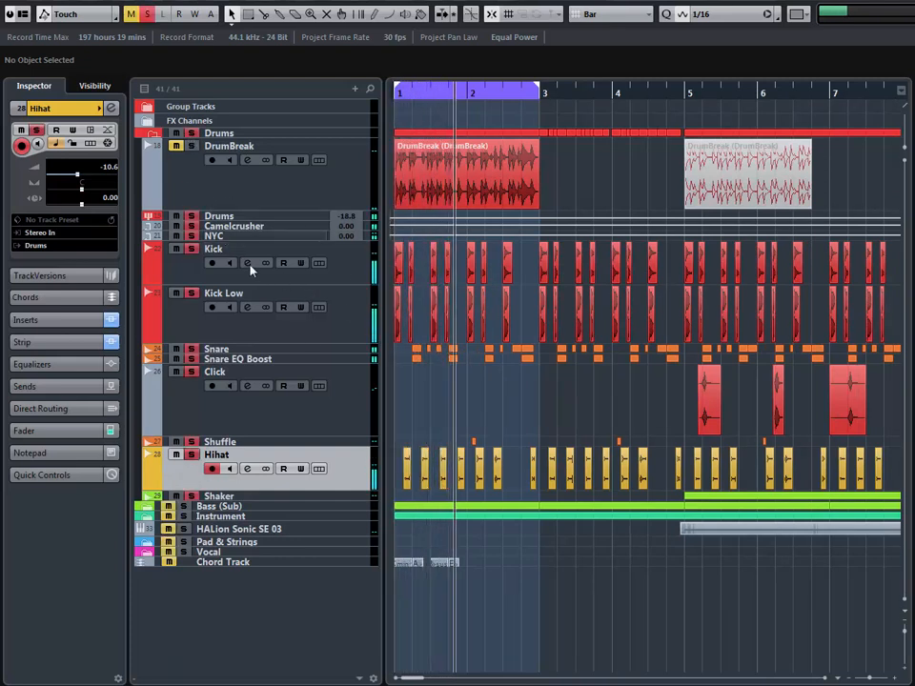
- Reset the Hihat track's volume and bring it down to -11.0 against the playing drums
{"action": "left_click", "coordinate": [109, 172], "text": "ctrl"}
{"action": "scroll", "coordinate": [109, 173], "scroll_direction": "down", "scroll_amount": 4}
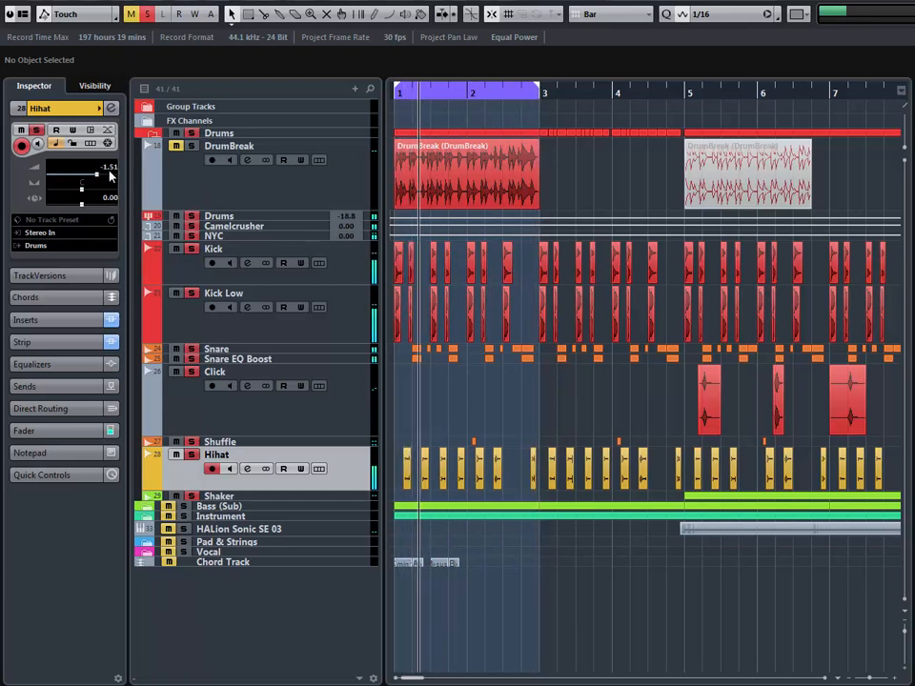
{"action": "scroll", "coordinate": [109, 174], "scroll_direction": "down", "scroll_amount": 3}
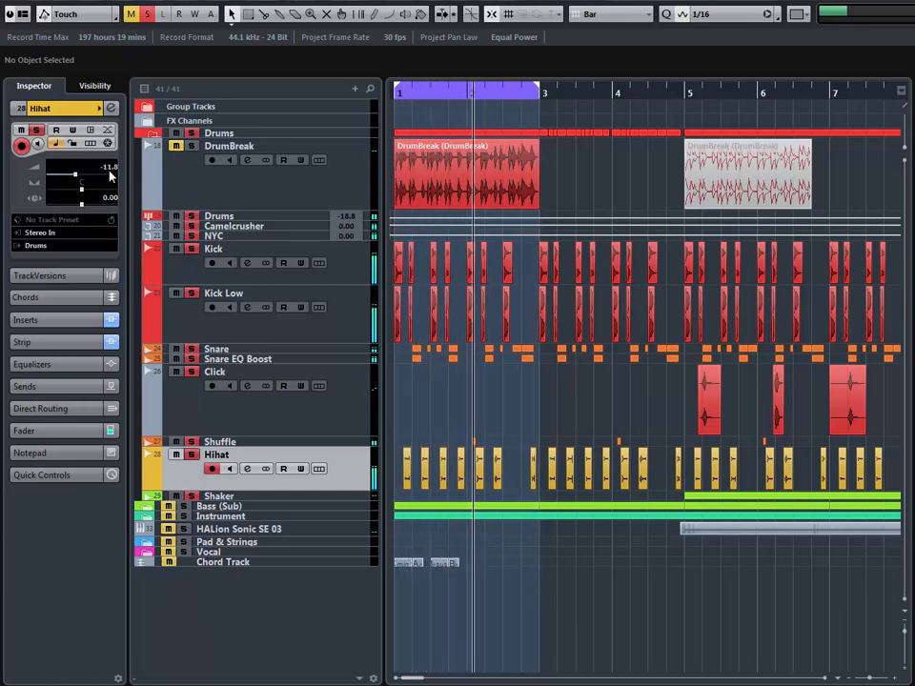
{"action": "scroll", "coordinate": [109, 174], "scroll_direction": "up", "scroll_amount": 1}
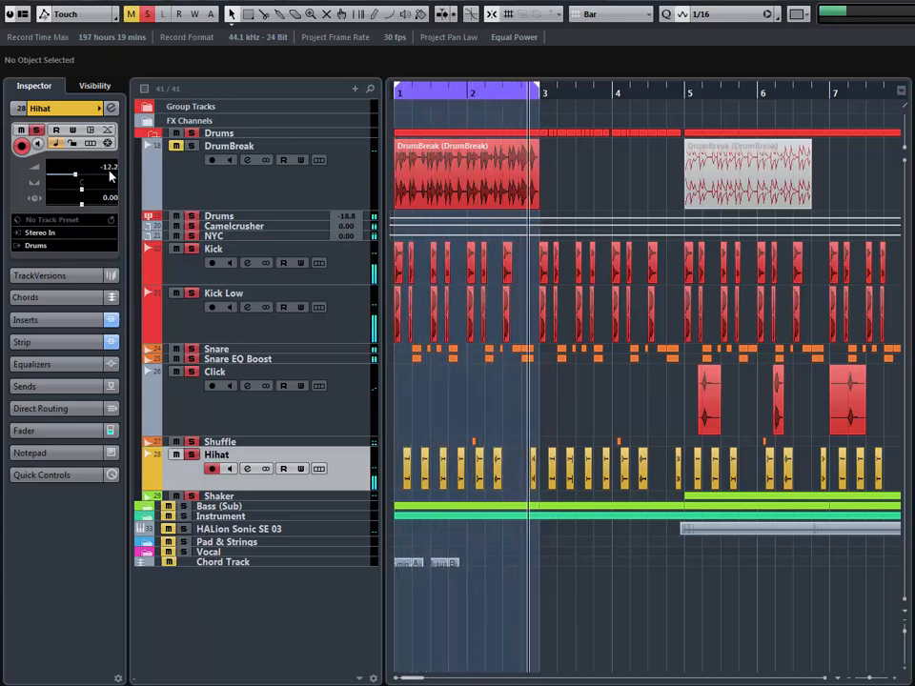
{"action": "scroll", "coordinate": [111, 175], "scroll_direction": "up", "scroll_amount": 1}
- Examine how the Hihat slices line up with the kick and snare slices and the DrumBreak waveform in bar 1
{"action": "key", "text": "h"}
{"action": "key", "text": "h"}
{"action": "key", "text": "h"}
{"action": "key", "text": "h"}
{"action": "key", "text": "h"}
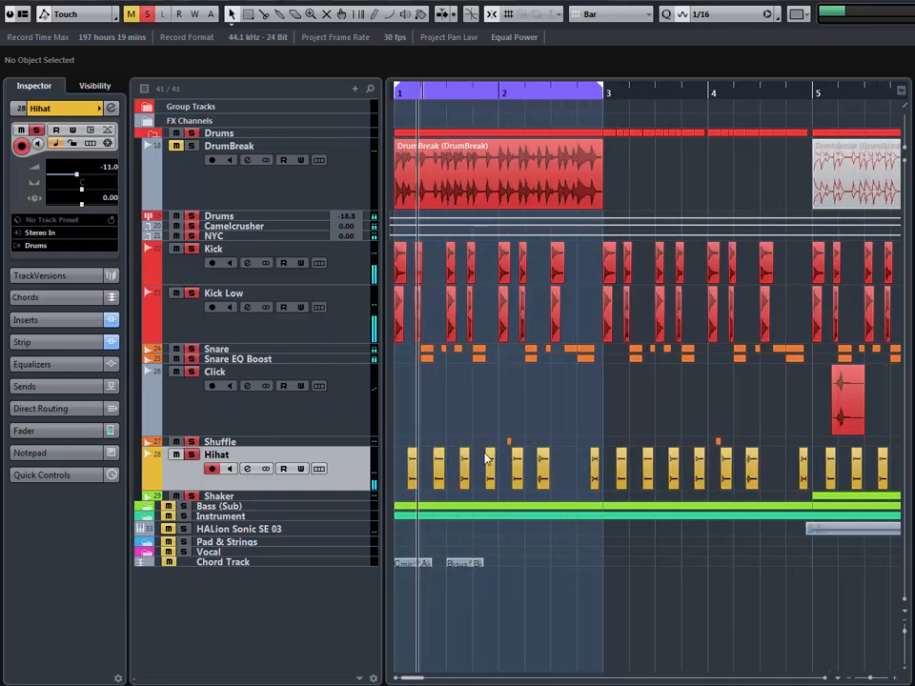
{"action": "key", "text": "g"}
{"action": "key", "text": "g"}
{"action": "key", "text": "g"}
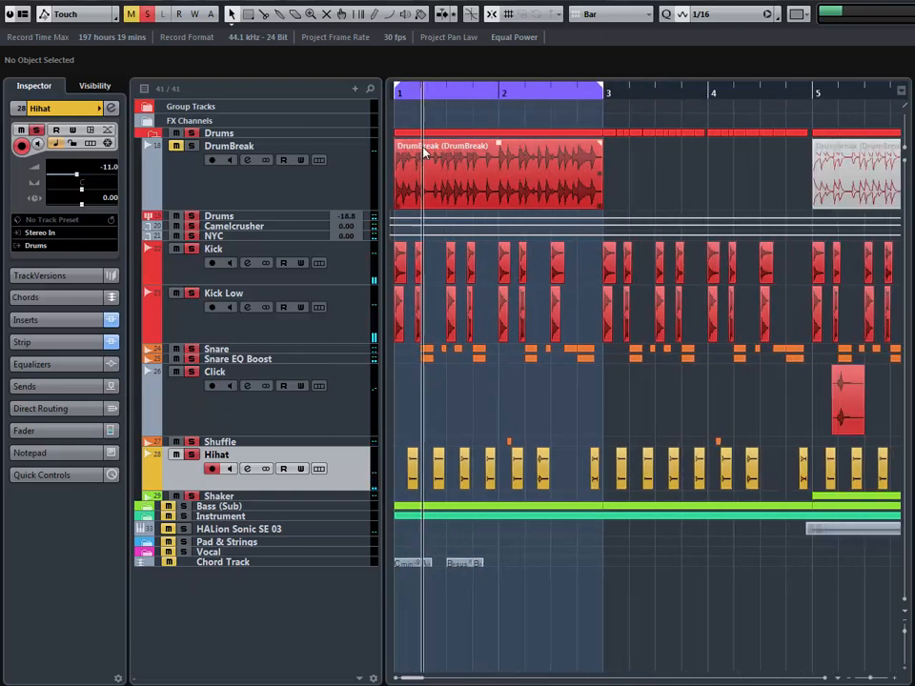
{"action": "key", "text": "h"}
{"action": "key", "text": "h"}
{"action": "key", "text": "h"}
{"action": "key", "text": "h"}
{"action": "key", "text": "h"}
{"action": "key", "text": "h"}
{"action": "key", "text": "h"}
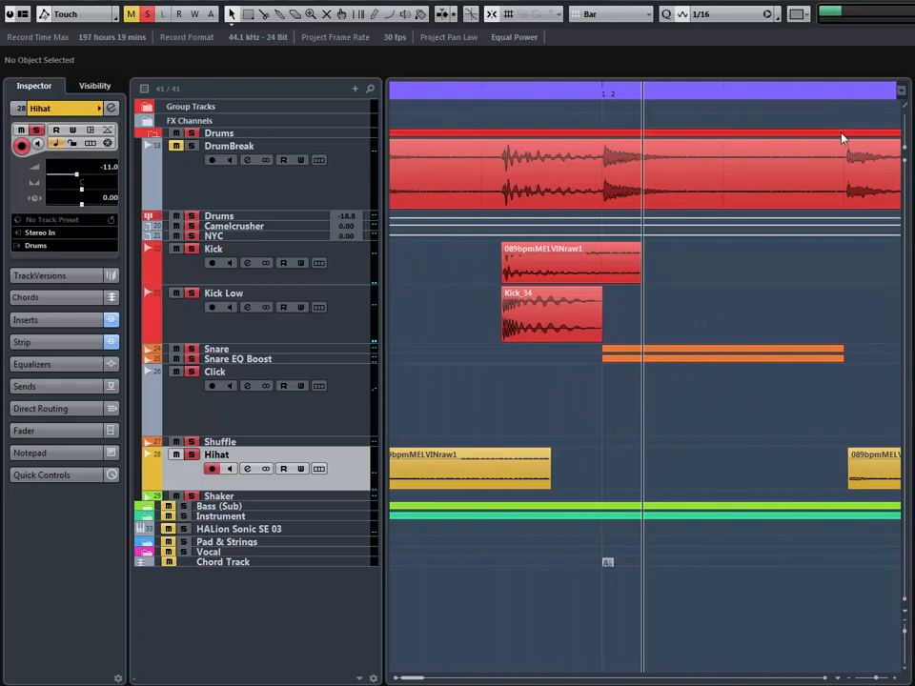
{"action": "key", "text": "g"}
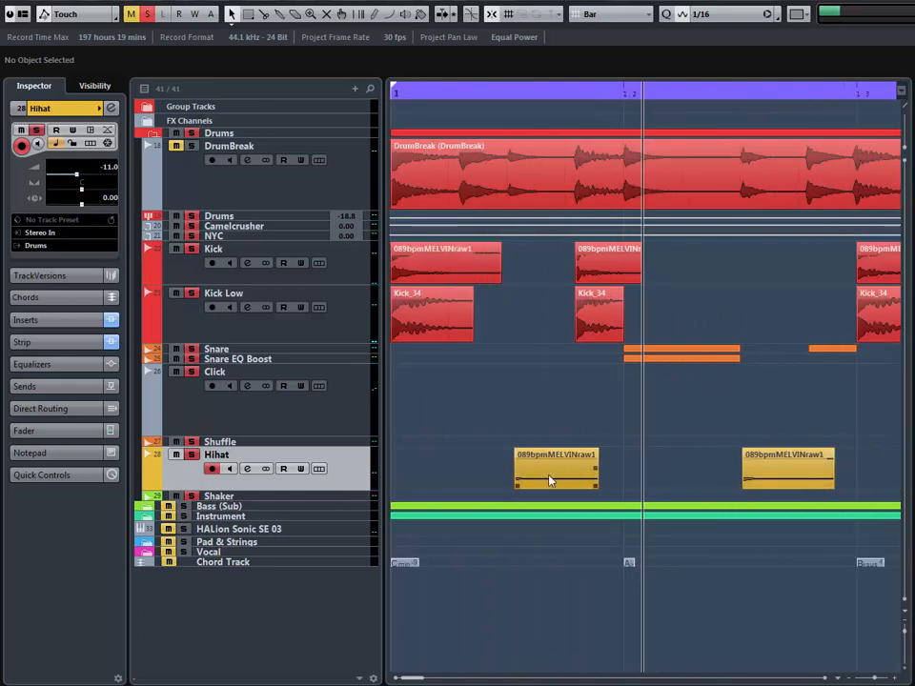
{"action": "key", "text": "g"}
{"action": "key", "text": "g"}
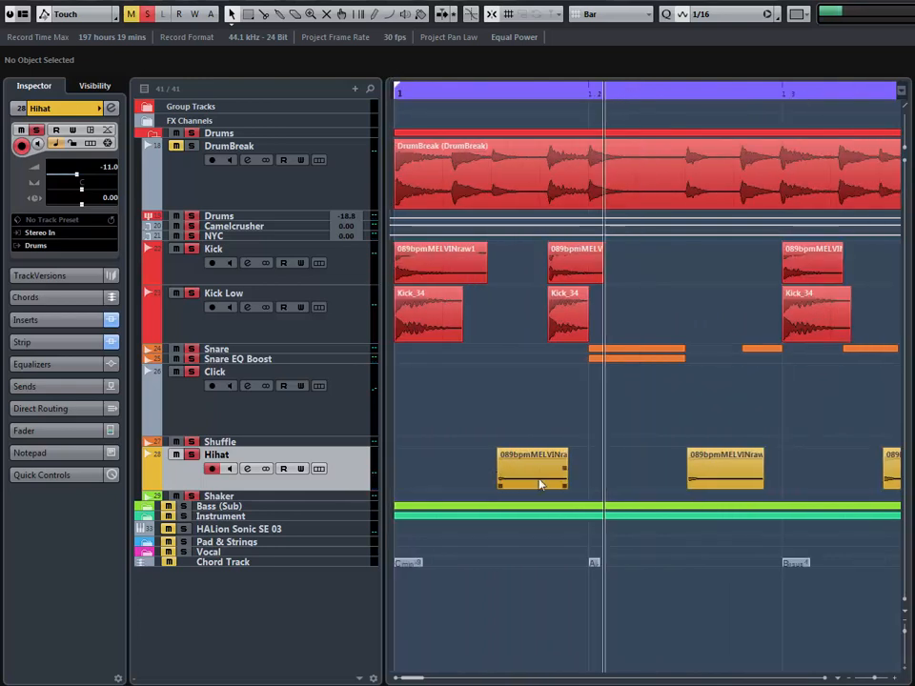
{"action": "key", "text": "g"}
{"action": "key", "text": "g"}
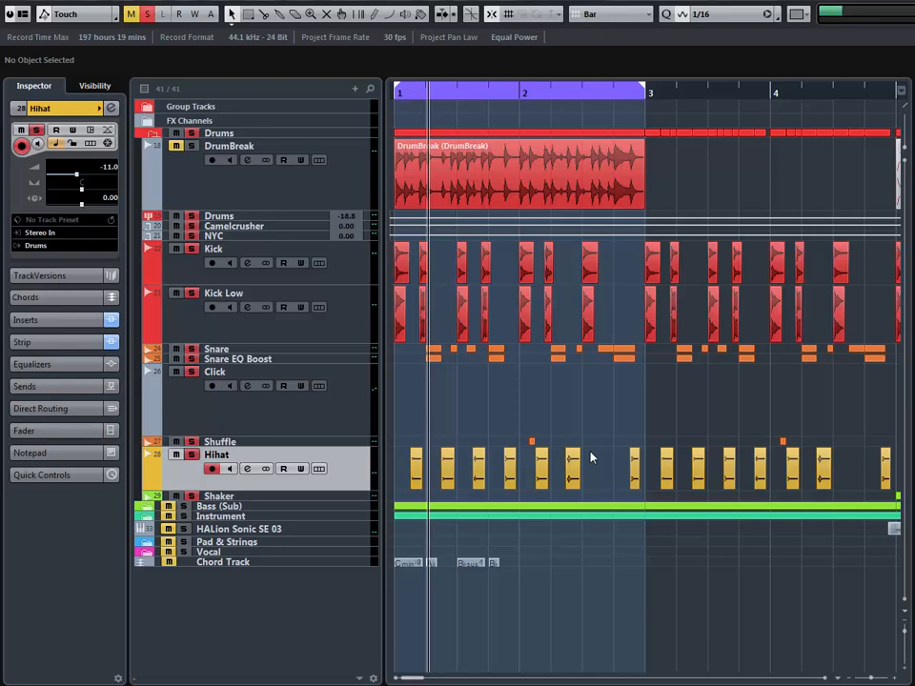
{"action": "key", "text": "g"}
{"action": "key", "text": "g"}
{"action": "key", "text": "g"}
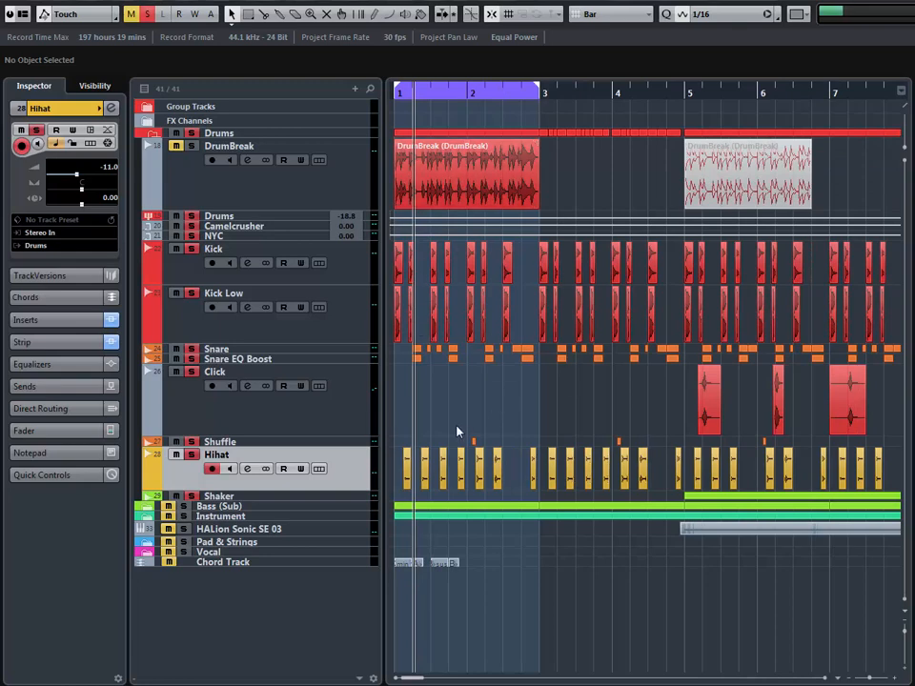
- Open the channel settings of the Drums group and view its MultibandEnvelopeShaper insert
{"action": "key", "text": "g"}
{"action": "key", "text": "g"}
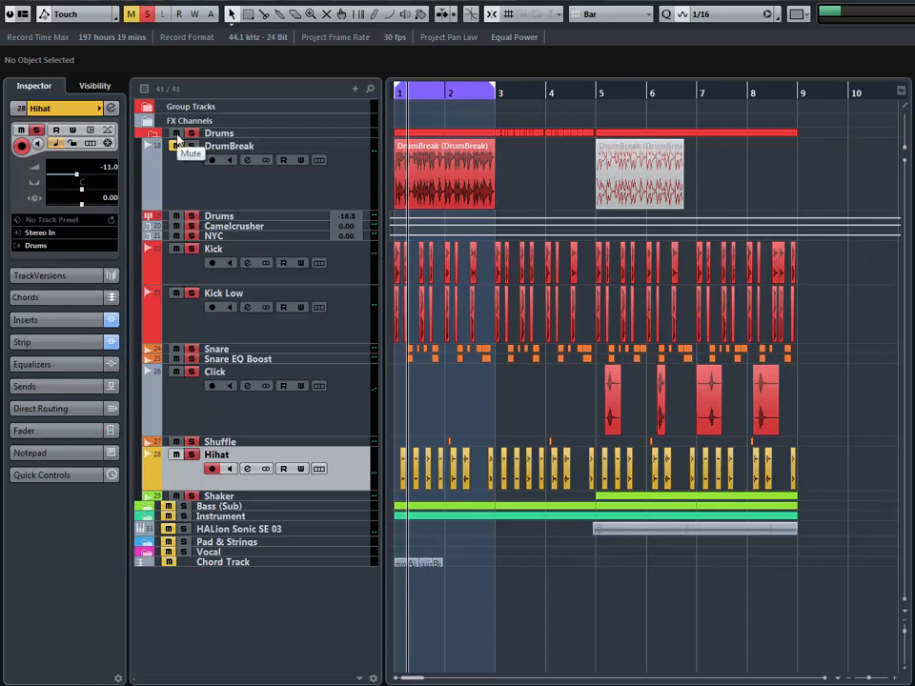
{"action": "left_click", "coordinate": [215, 218]}
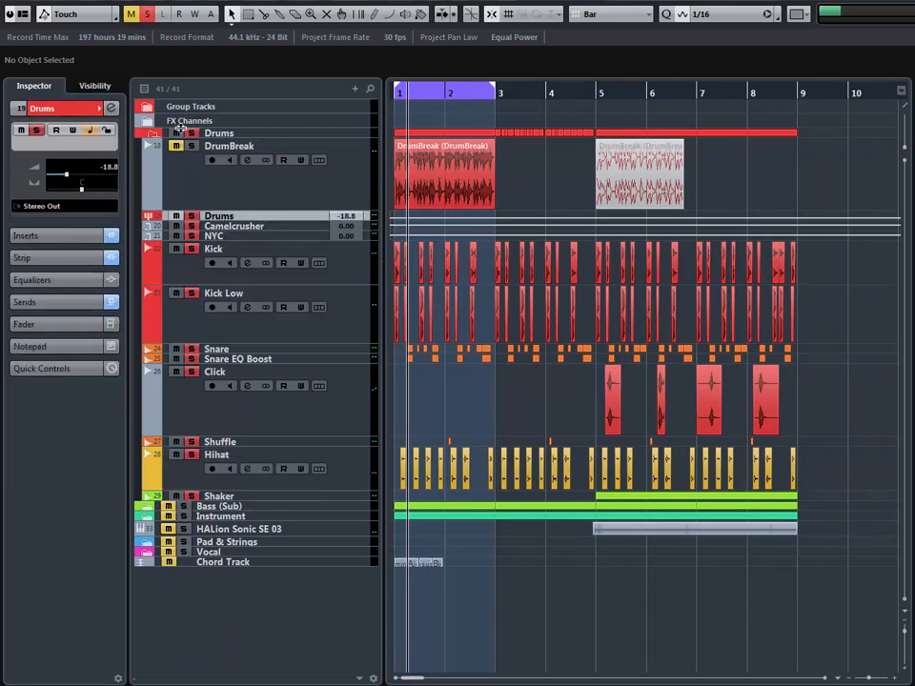
{"action": "left_click", "coordinate": [112, 109]}
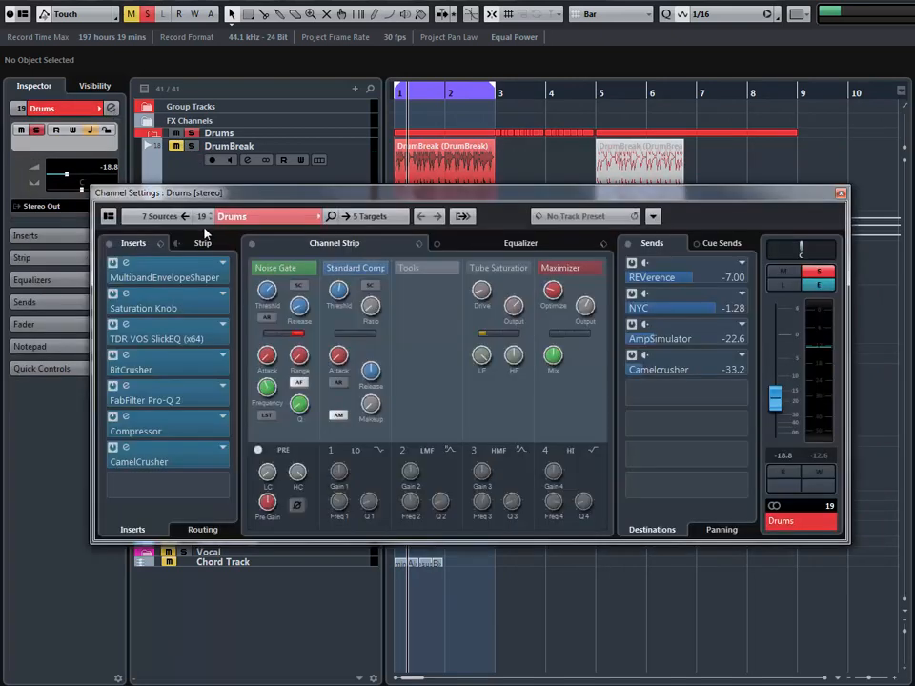
{"action": "double_click", "coordinate": [157, 275]}
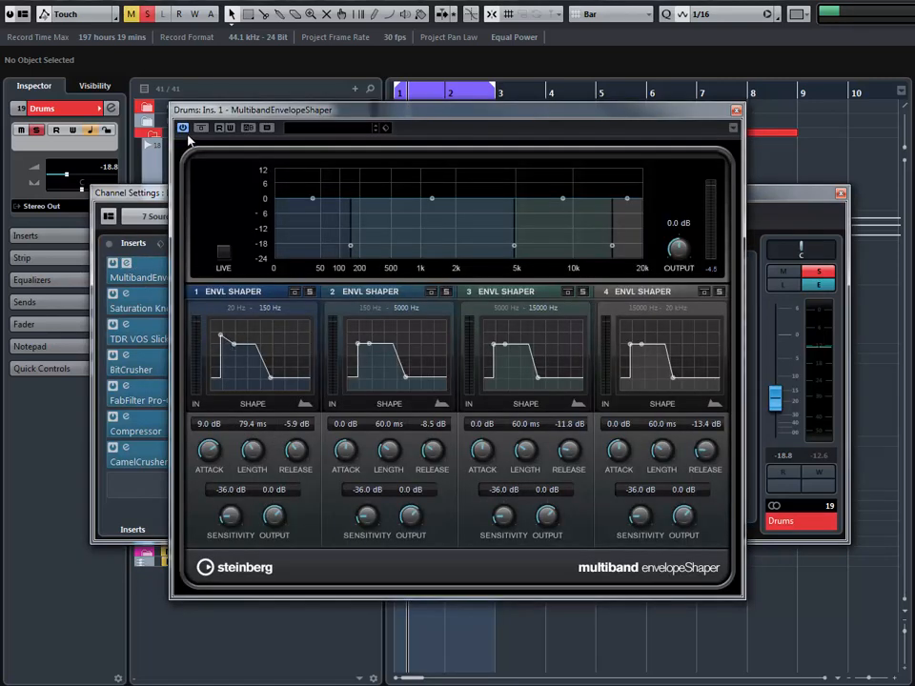
{"action": "left_click", "coordinate": [736, 110]}
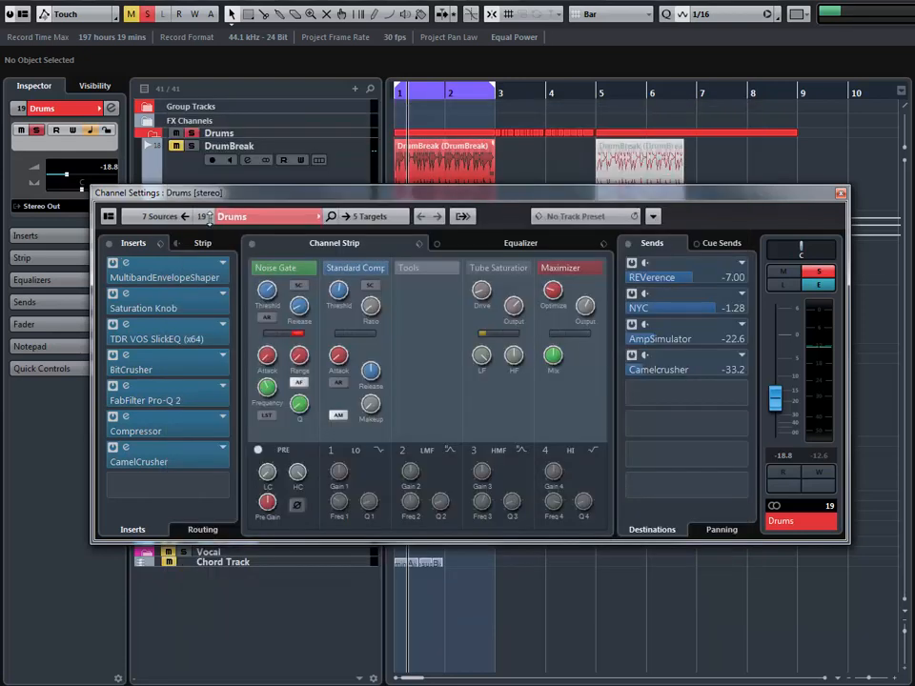
- Bypass the Drums group's inserts, channel strip and sends, and play the loop unprocessed
{"action": "left_click", "coordinate": [111, 244]}
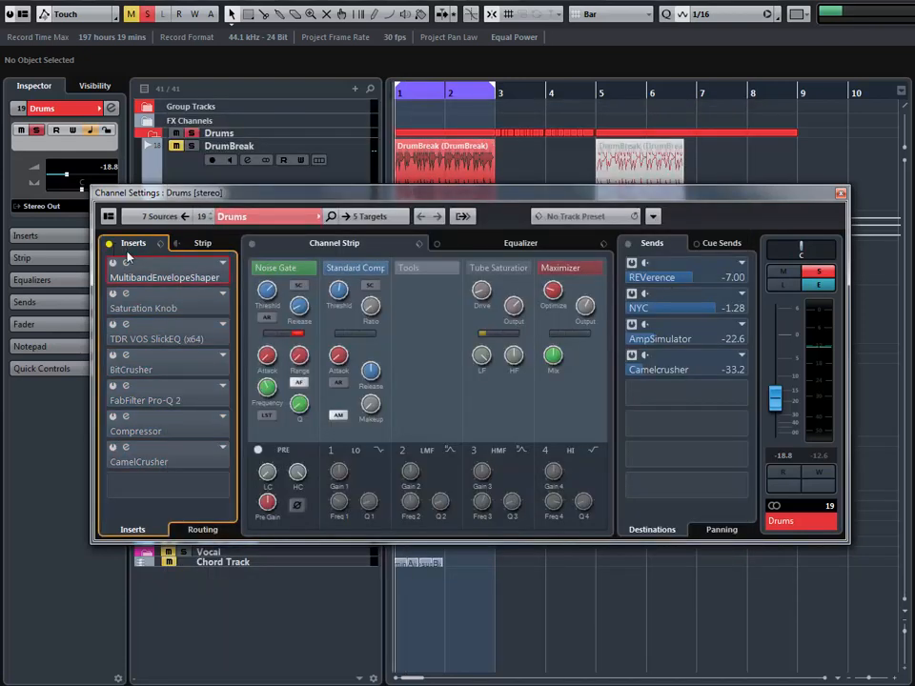
{"action": "left_click", "coordinate": [252, 244]}
{"action": "left_click", "coordinate": [628, 244]}
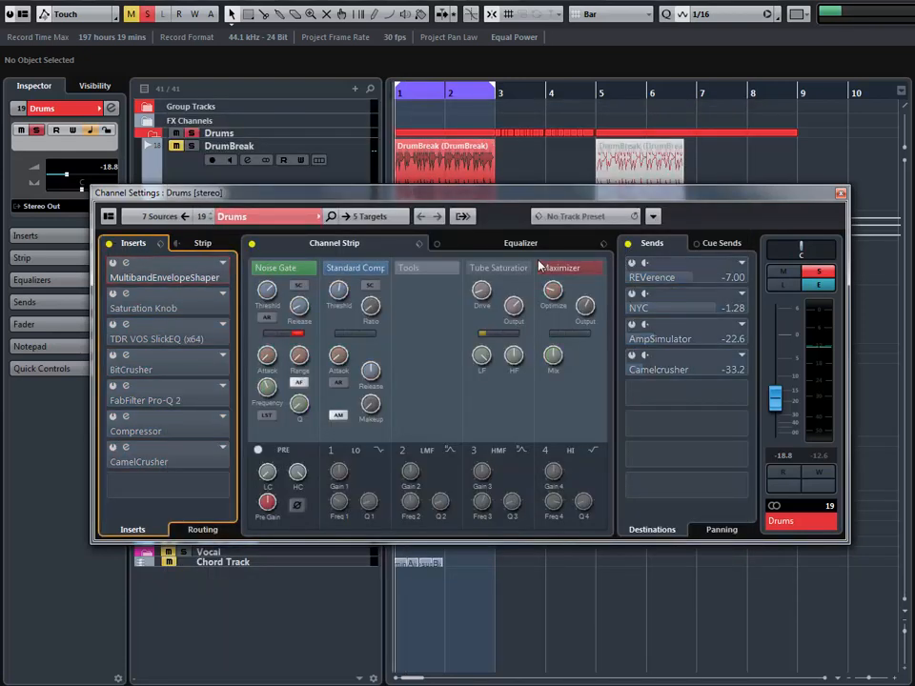
{"action": "key", "text": "space"}
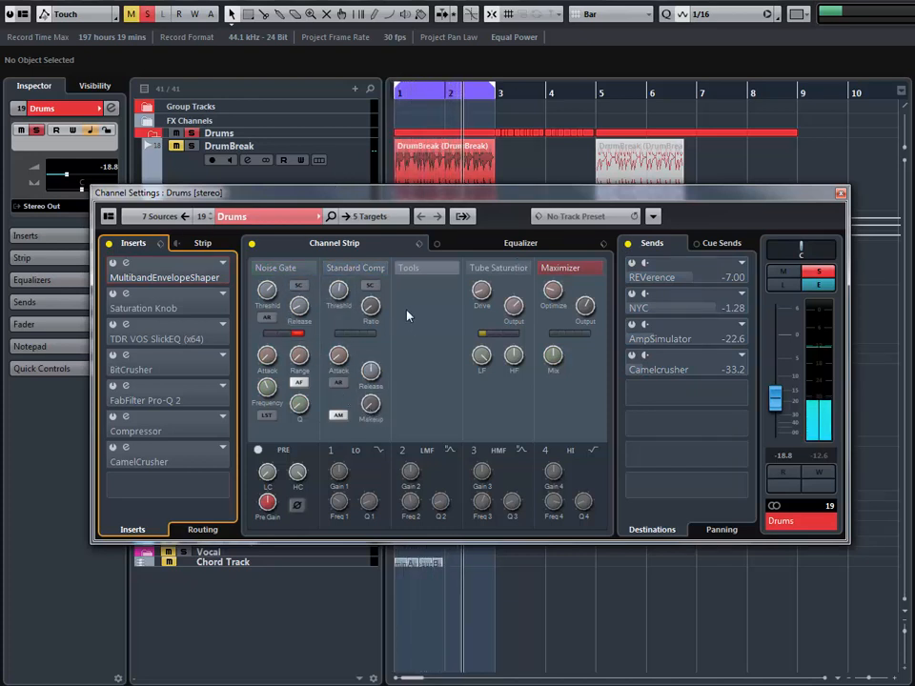
- Reactivate the Drums inserts one by one during playback, from MultibandEnvelopeShaper through Saturation Knob, SlickEQ, BitCrusher and Pro-Q 2 to Compressor
{"action": "left_click", "coordinate": [113, 266]}
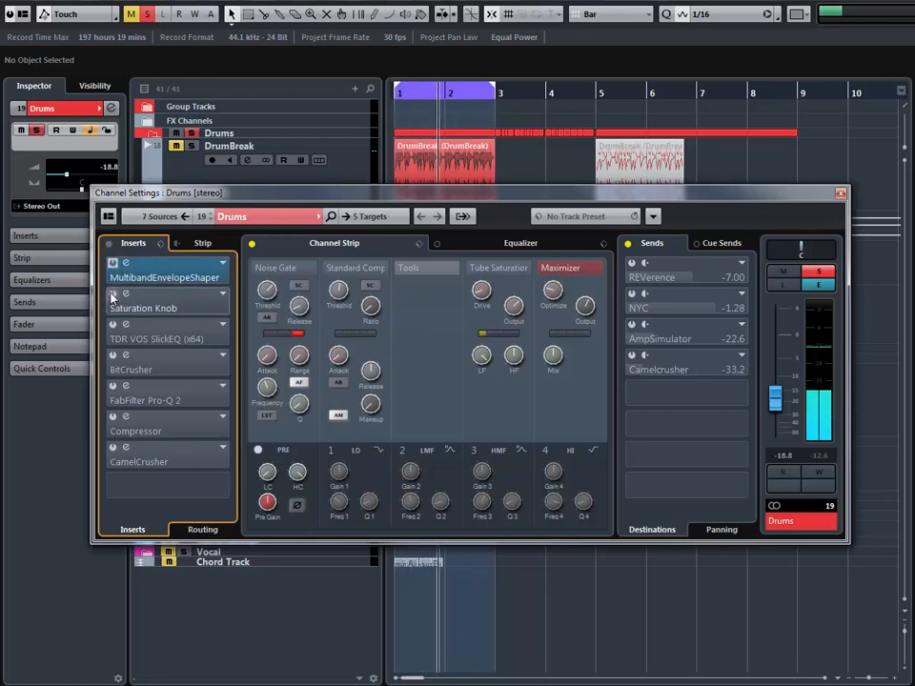
{"action": "left_click", "coordinate": [114, 296]}
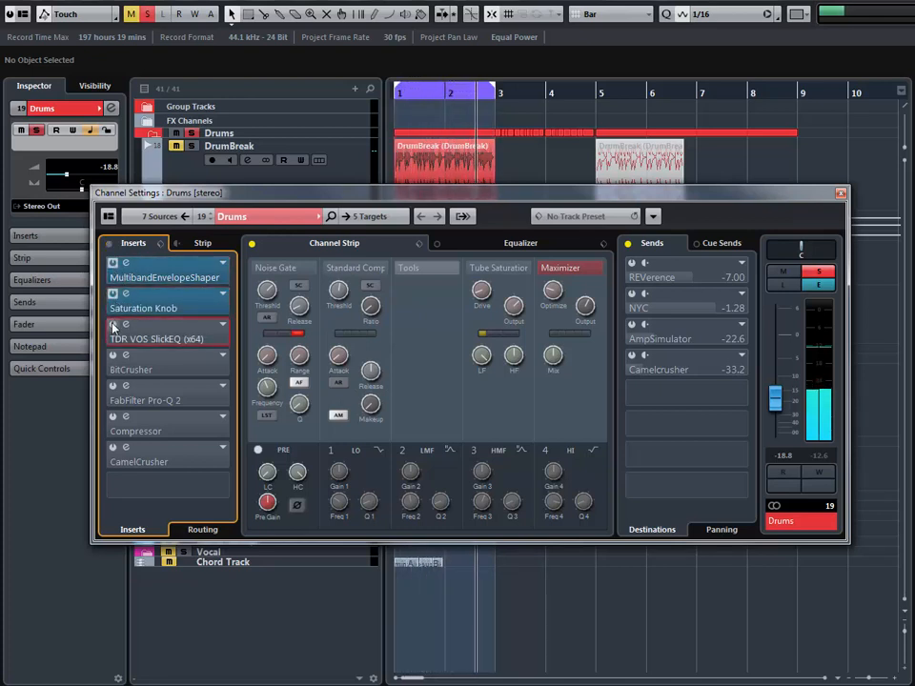
{"action": "left_click", "coordinate": [114, 327]}
{"action": "left_click", "coordinate": [114, 357]}
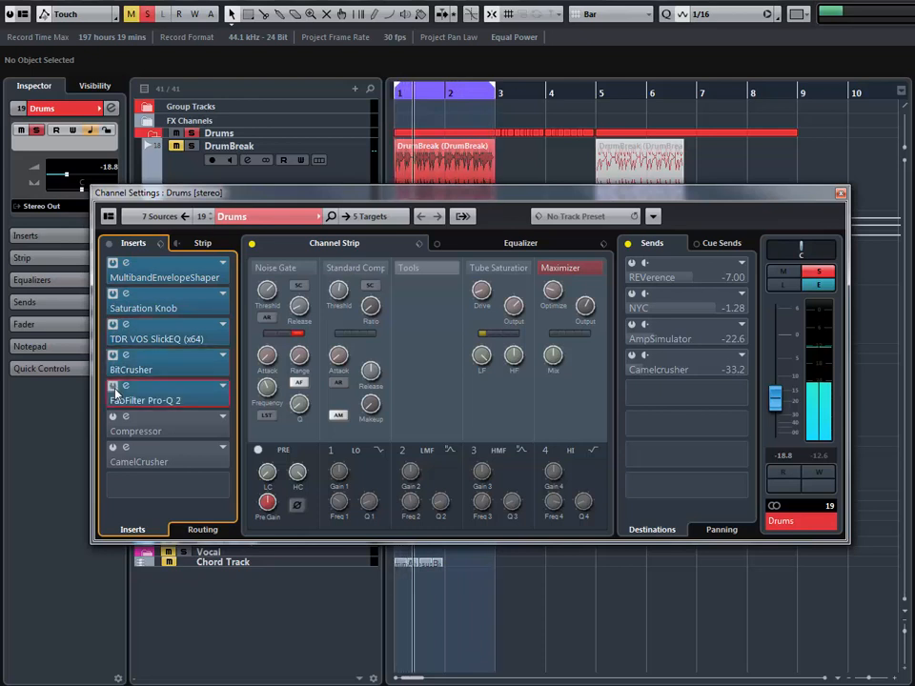
{"action": "left_click", "coordinate": [115, 388]}
{"action": "left_click", "coordinate": [113, 419]}
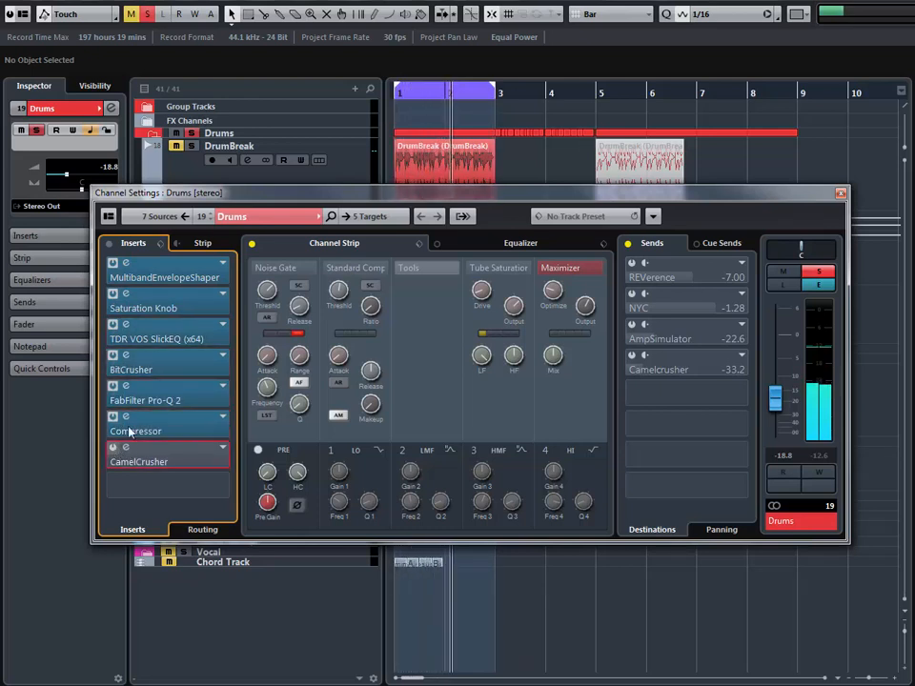
- Reactivate the Drums group's channel strip, sends and CamelCrusher insert while the loop plays
{"action": "left_click", "coordinate": [252, 243]}
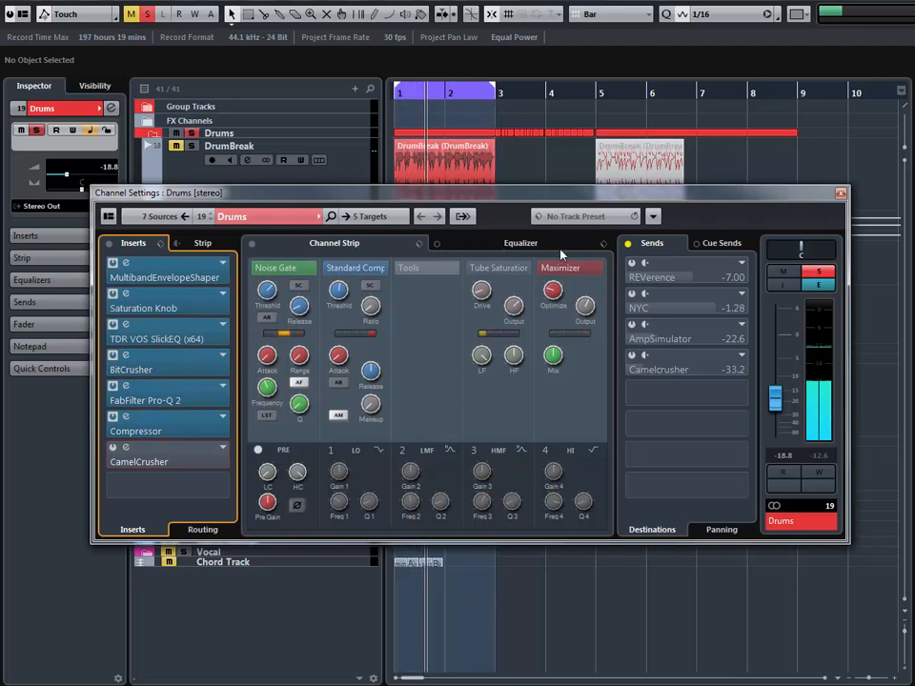
{"action": "left_click", "coordinate": [628, 244]}
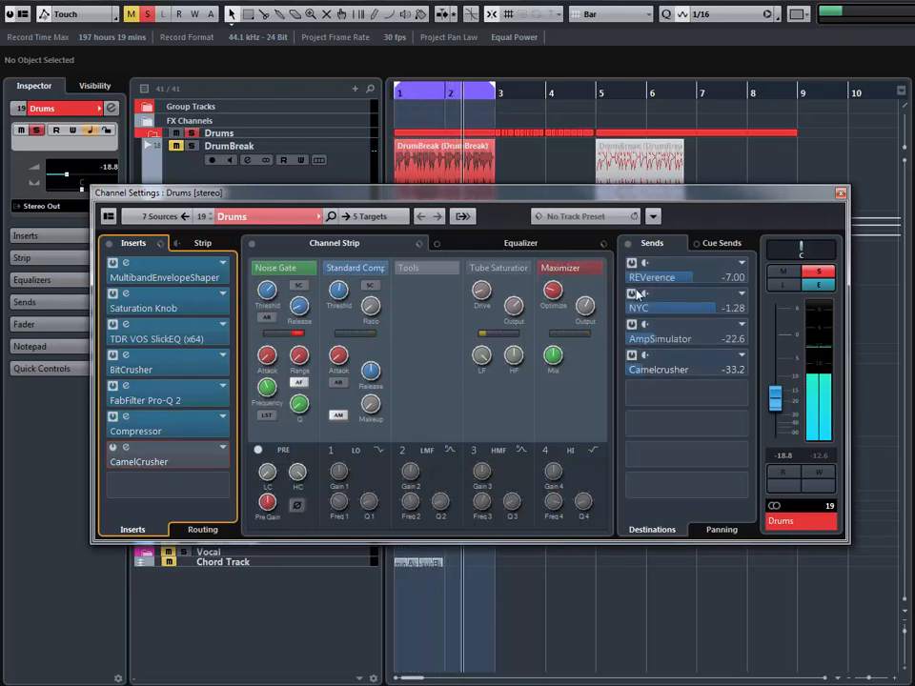
{"action": "left_click", "coordinate": [113, 447]}
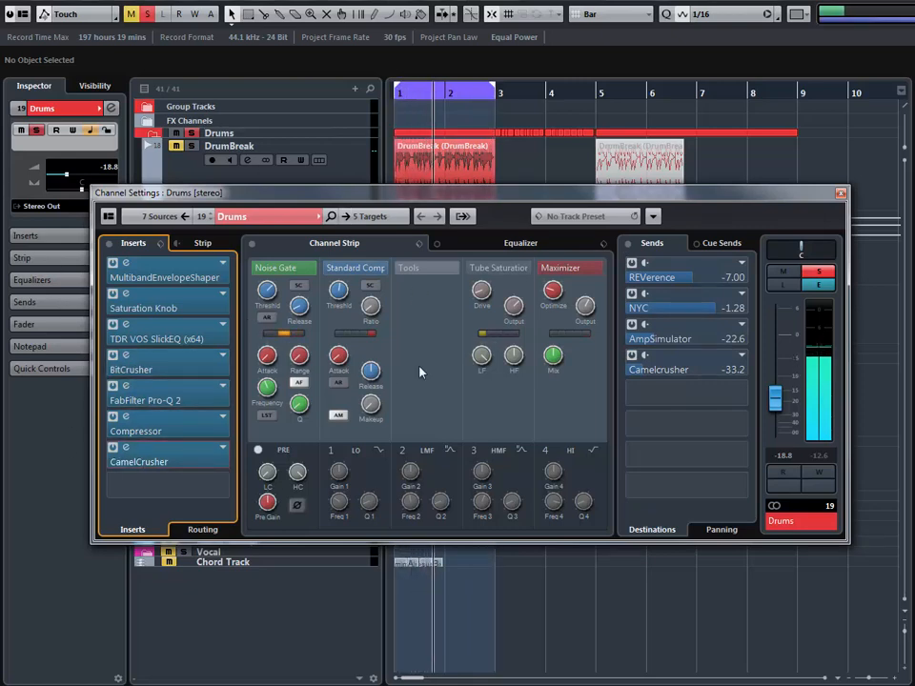
- Review the MultibandEnvelopeShaper's band settings and the Saturation Knob's settings on the Drums group
{"action": "left_click", "coordinate": [189, 275]}
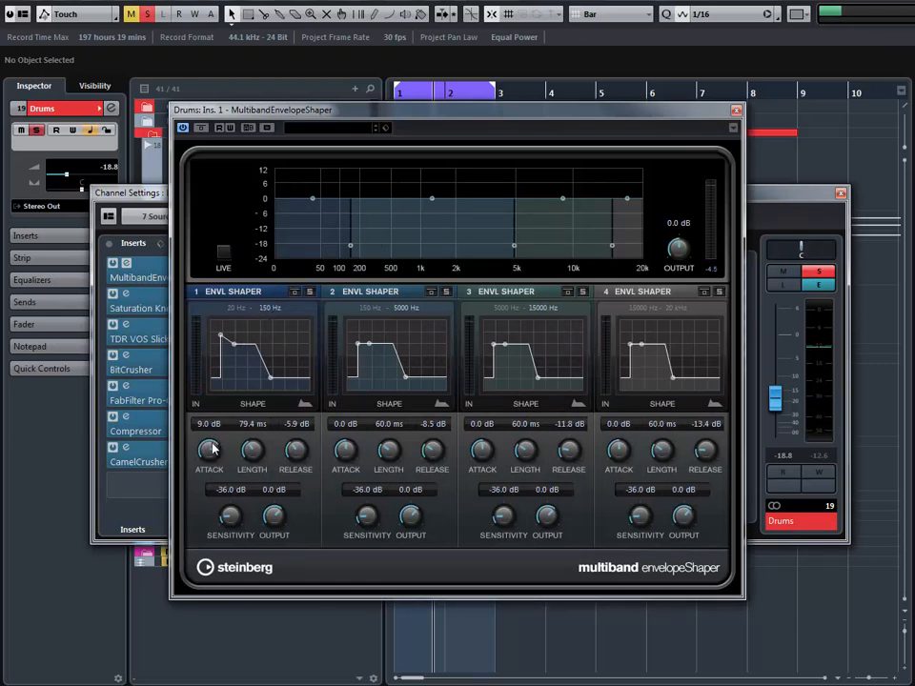
{"action": "left_click", "coordinate": [736, 110]}
{"action": "left_click", "coordinate": [157, 308]}
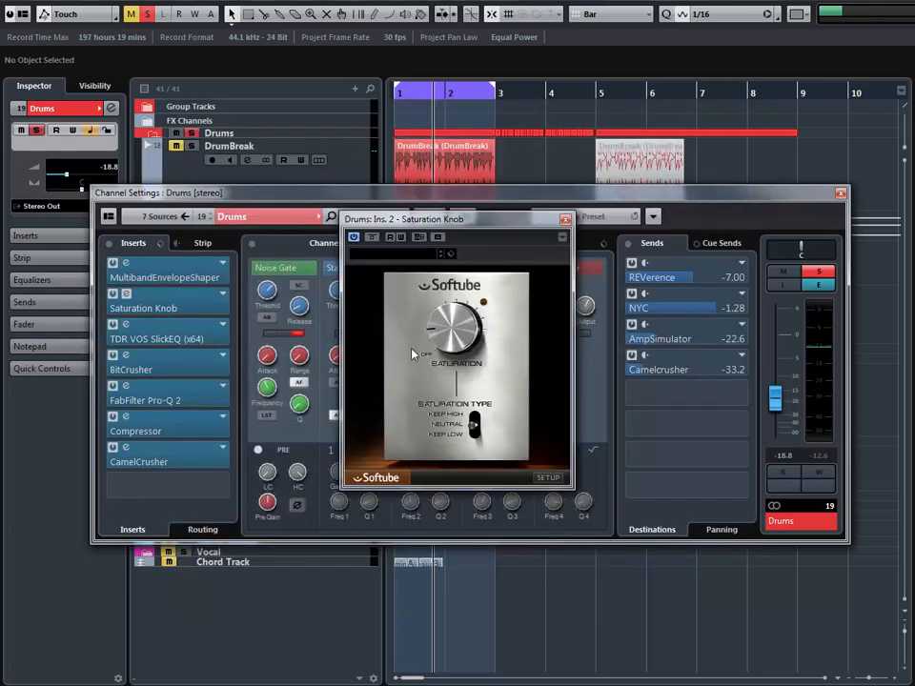
{"action": "left_click", "coordinate": [565, 219]}
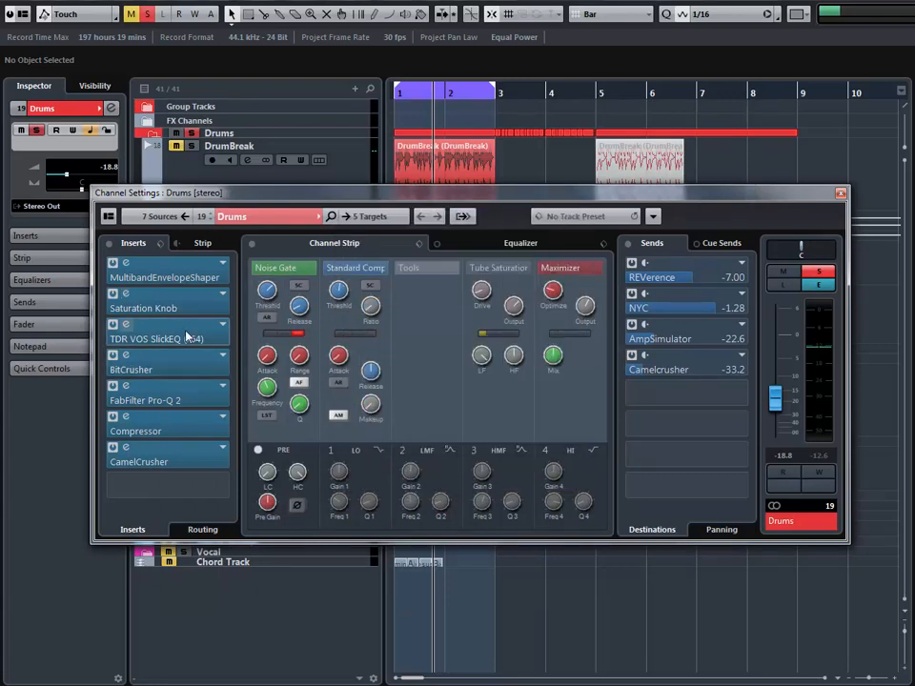
- Review the TDR VOS SlickEQ insert's low, mid and high band settings and its list of EQ models
{"action": "left_click", "coordinate": [188, 336]}
{"action": "left_click_drag", "start_coordinate": [394, 420], "coordinate": [395, 373]}
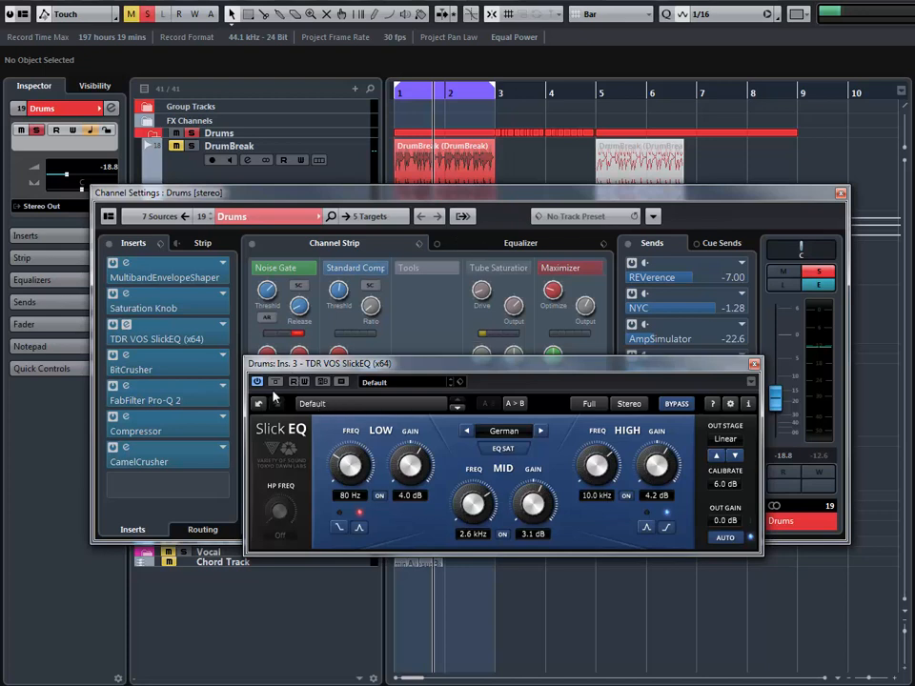
{"action": "left_click", "coordinate": [513, 434]}
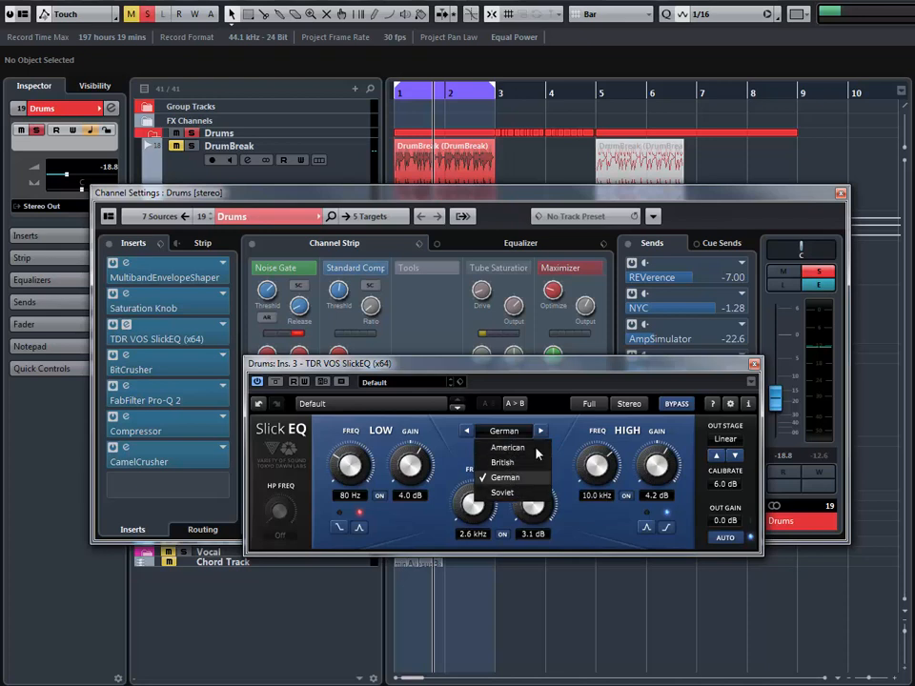
{"action": "left_click", "coordinate": [555, 424]}
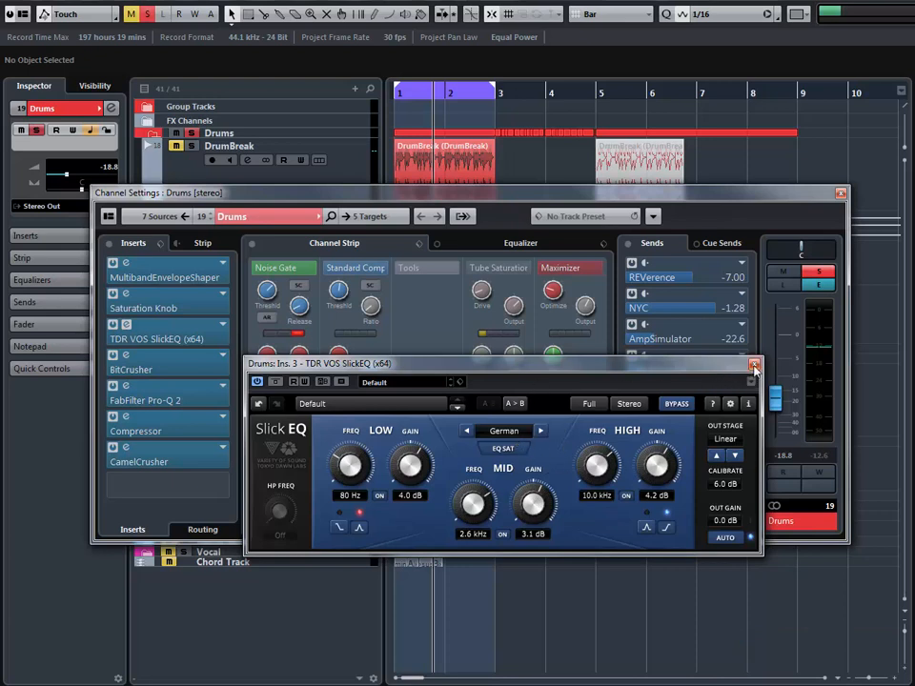
{"action": "left_click", "coordinate": [755, 365]}
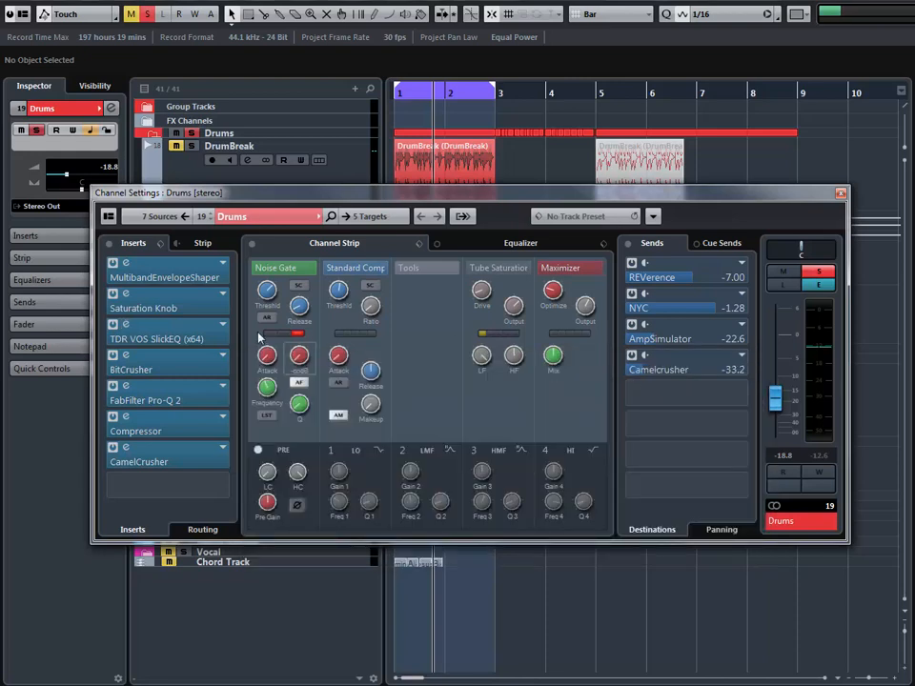
- Review the BitCrusher settings and the FabFilter Pro-Q 2 mid/side curves on the Drums group
{"action": "left_click", "coordinate": [132, 362]}
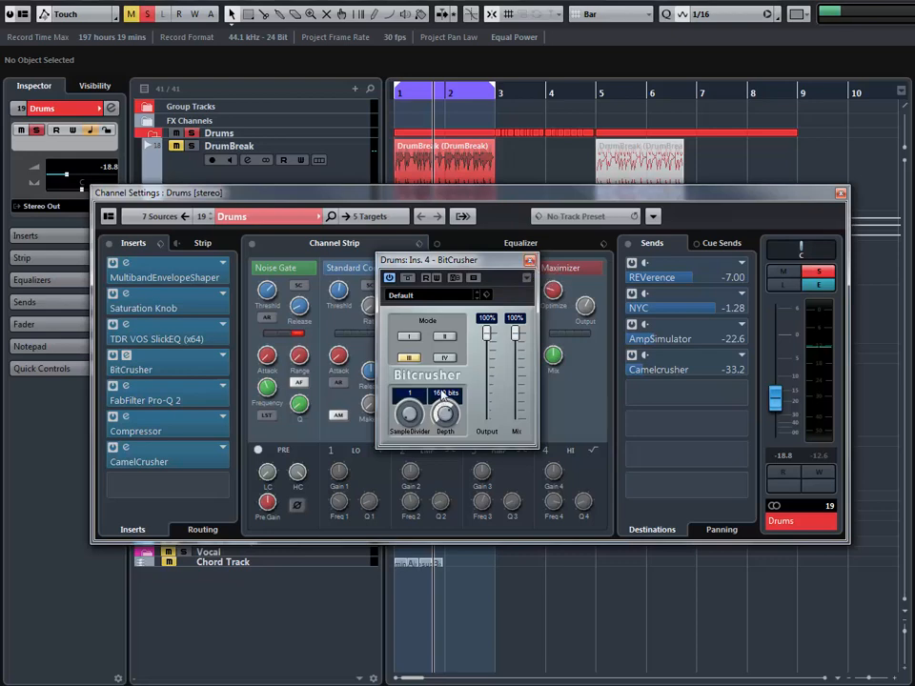
{"action": "left_click", "coordinate": [529, 263]}
{"action": "left_click", "coordinate": [145, 400]}
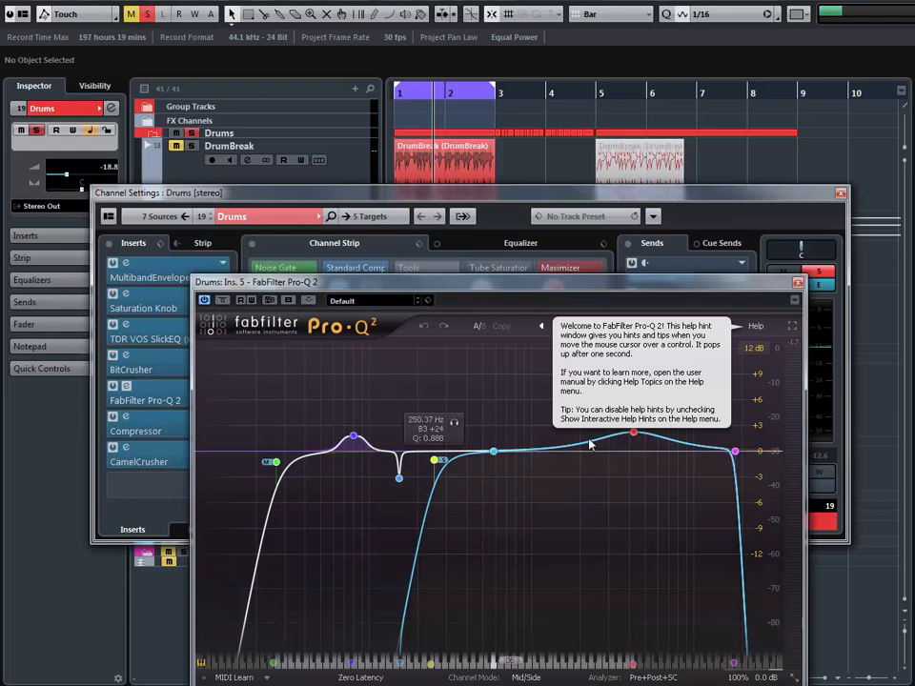
{"action": "left_click", "coordinate": [798, 283]}
- Examine the Drums Compressor's gain reduction against the playing loop and look at its preset list
{"action": "double_click", "coordinate": [127, 422]}
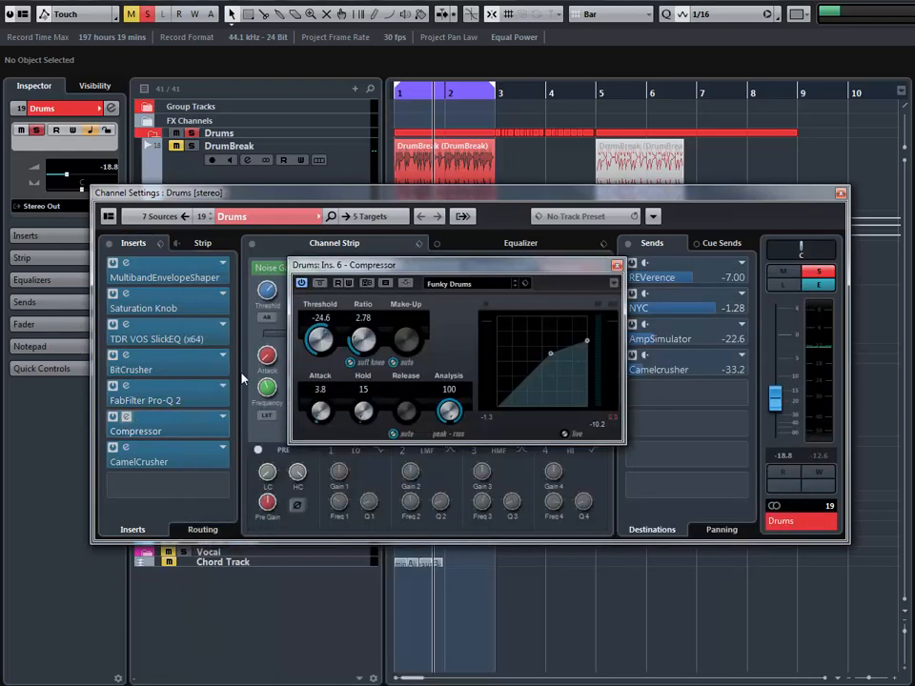
{"action": "key", "text": "space"}
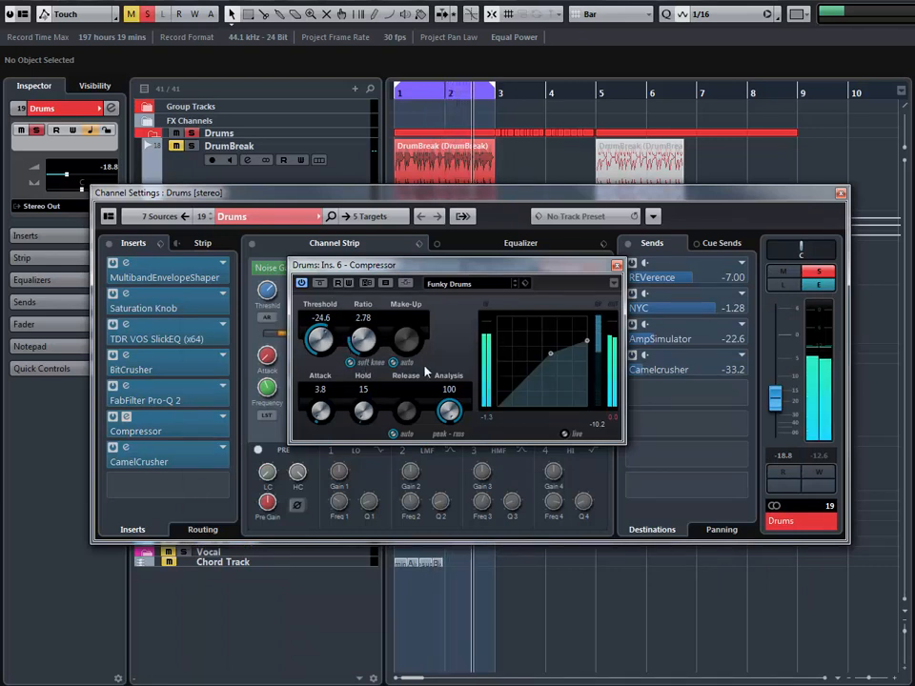
{"action": "left_click", "coordinate": [453, 286]}
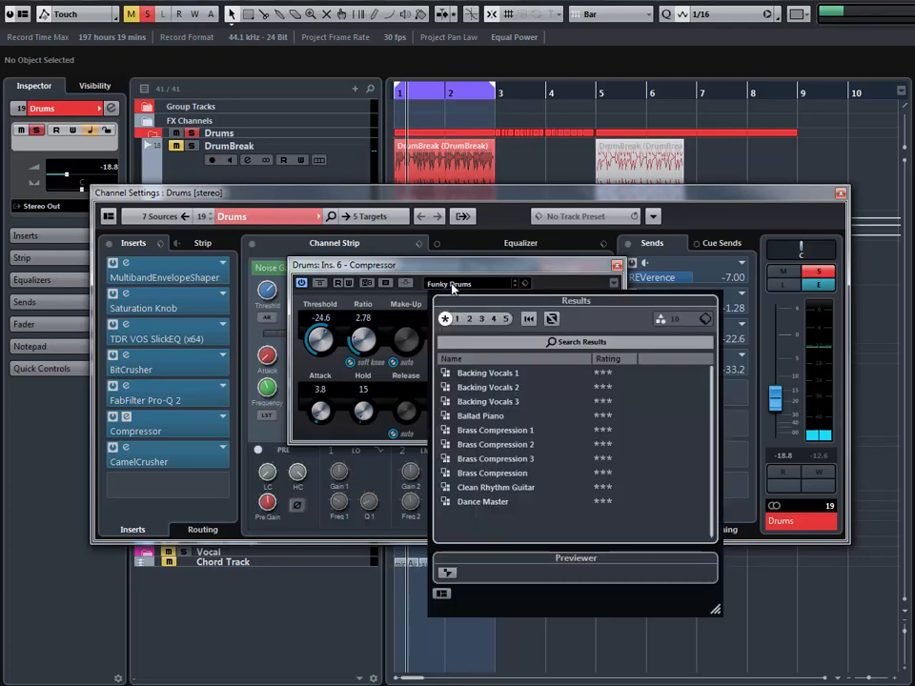
{"action": "left_click", "coordinate": [454, 288]}
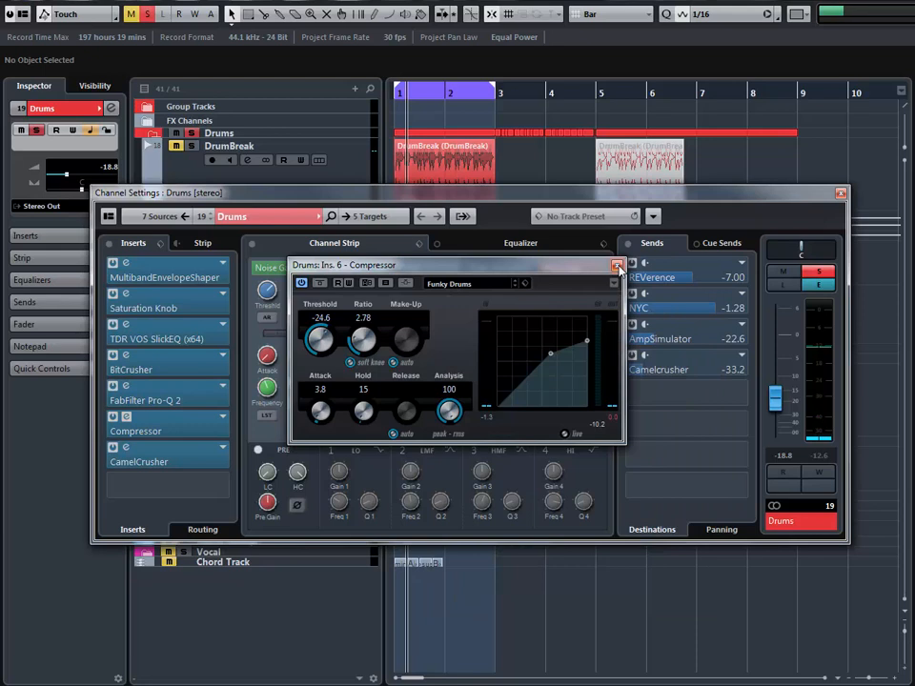
{"action": "left_click", "coordinate": [617, 266]}
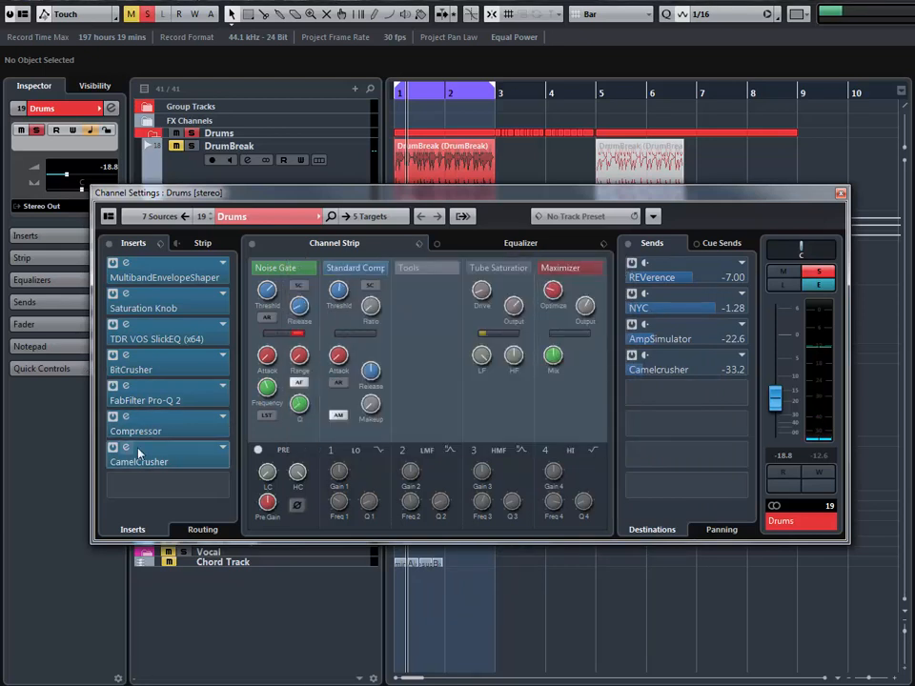
- Recheck the Compressor's Funky Drums preset settings and open the CamelCrusher insert for viewing
{"action": "left_click", "coordinate": [126, 417]}
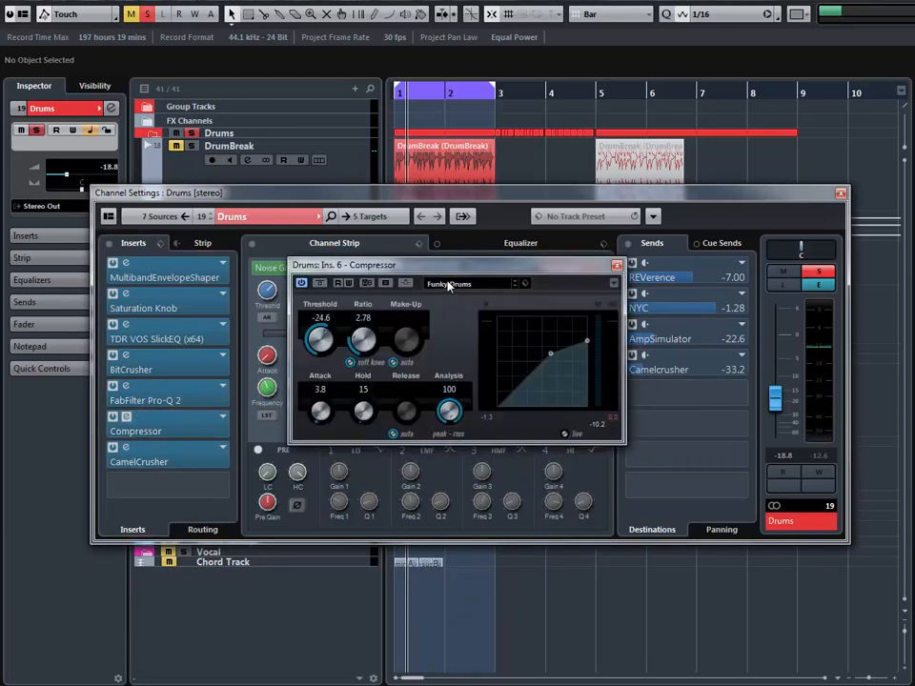
{"action": "left_click", "coordinate": [617, 267]}
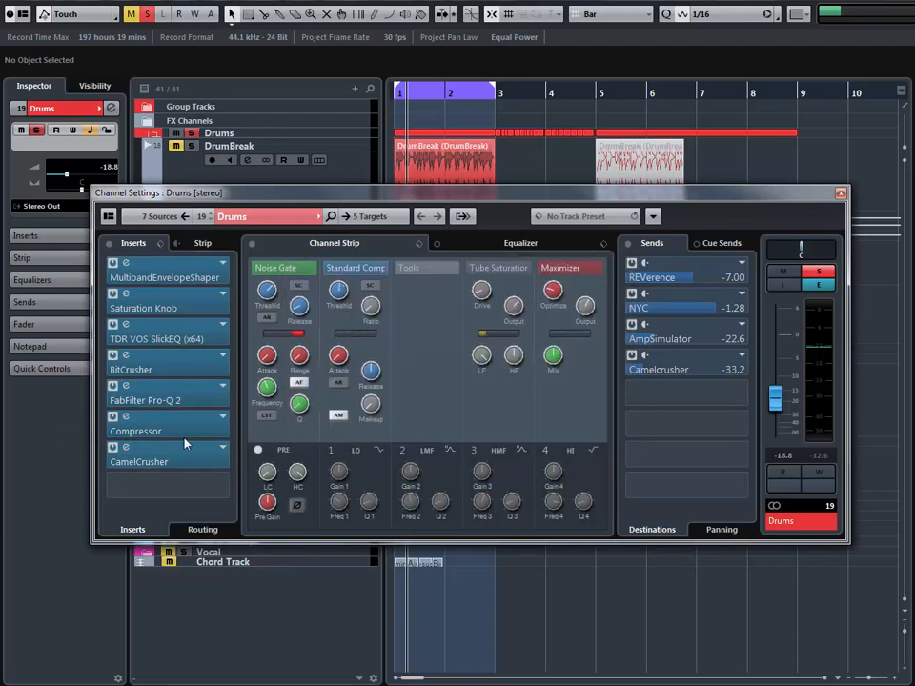
{"action": "left_click", "coordinate": [126, 451]}
{"action": "left_click", "coordinate": [127, 451]}
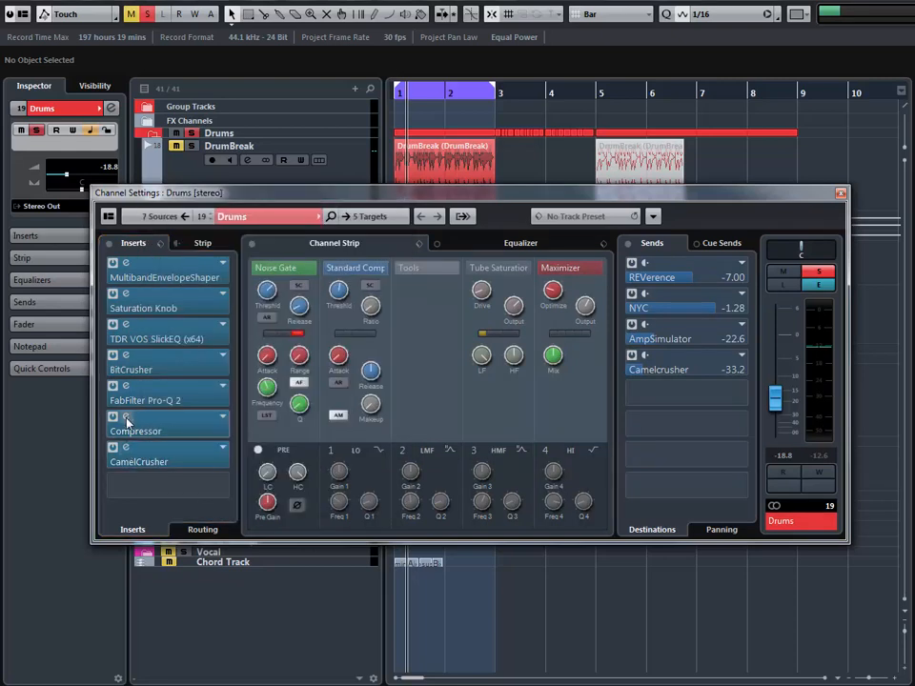
{"action": "left_click", "coordinate": [126, 417]}
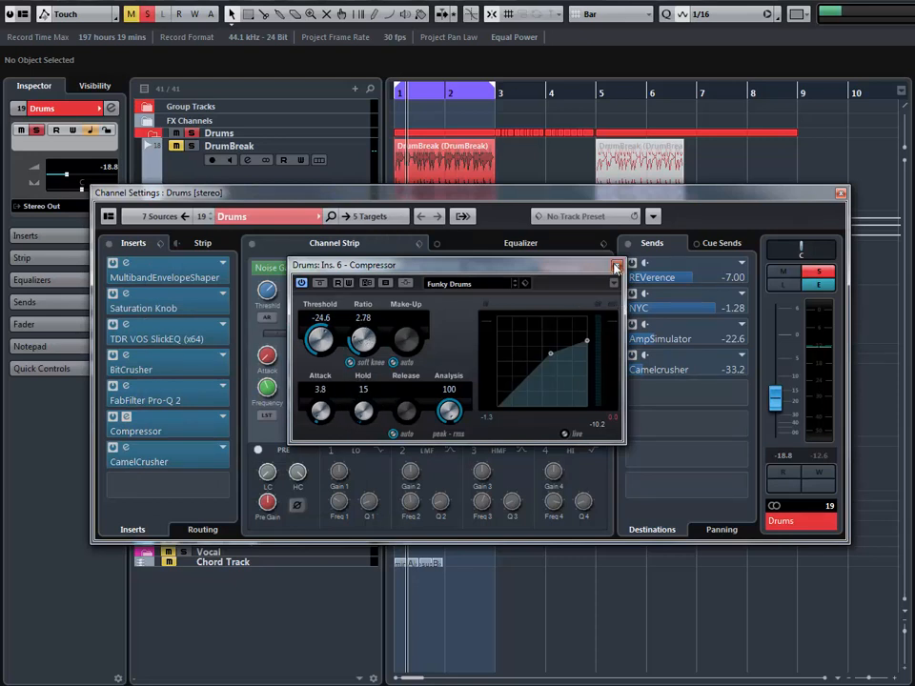
{"action": "left_click", "coordinate": [616, 265]}
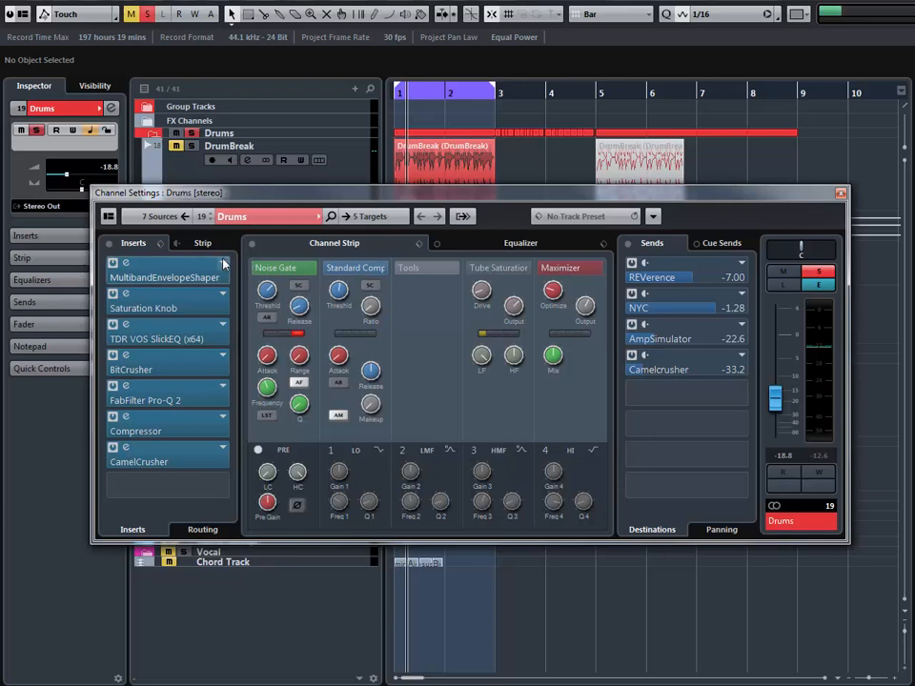
{"action": "double_click", "coordinate": [181, 464]}
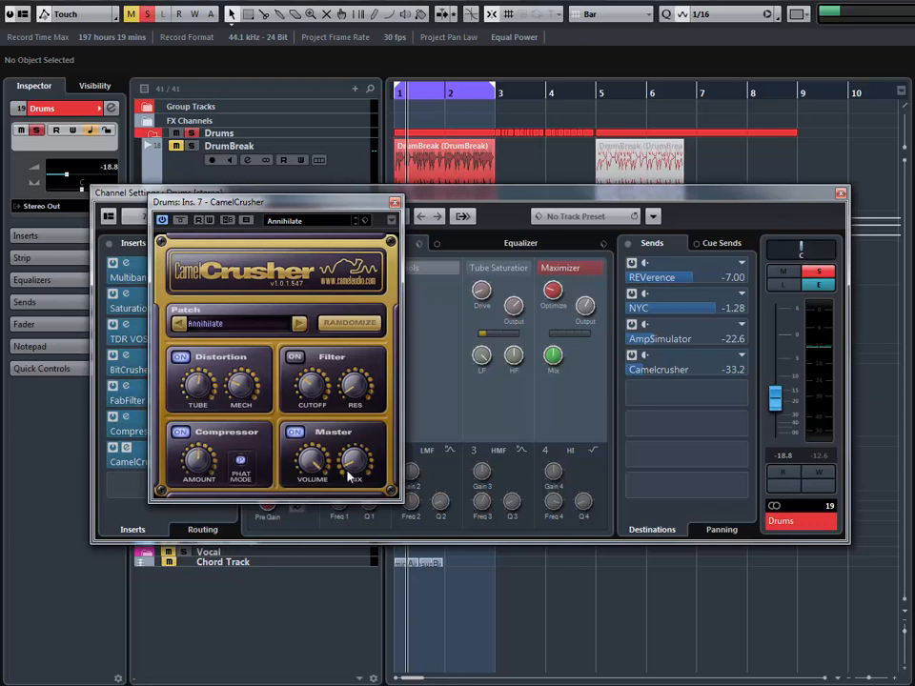
- Play the loop to hear the Drums group through the CamelCrusher insert and close the plug-in
{"action": "key", "text": "space"}
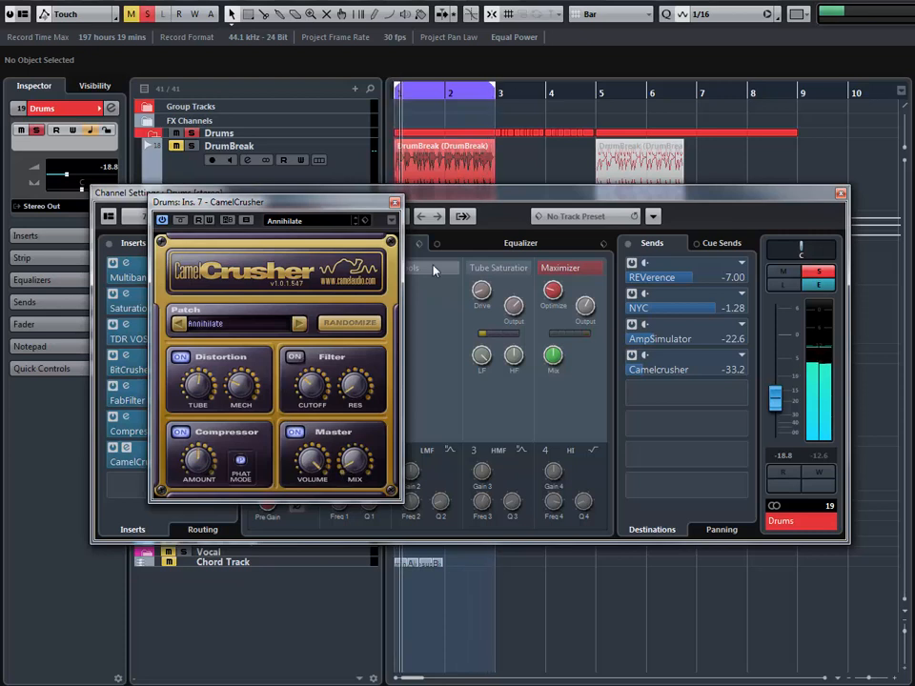
{"action": "left_click", "coordinate": [396, 202]}
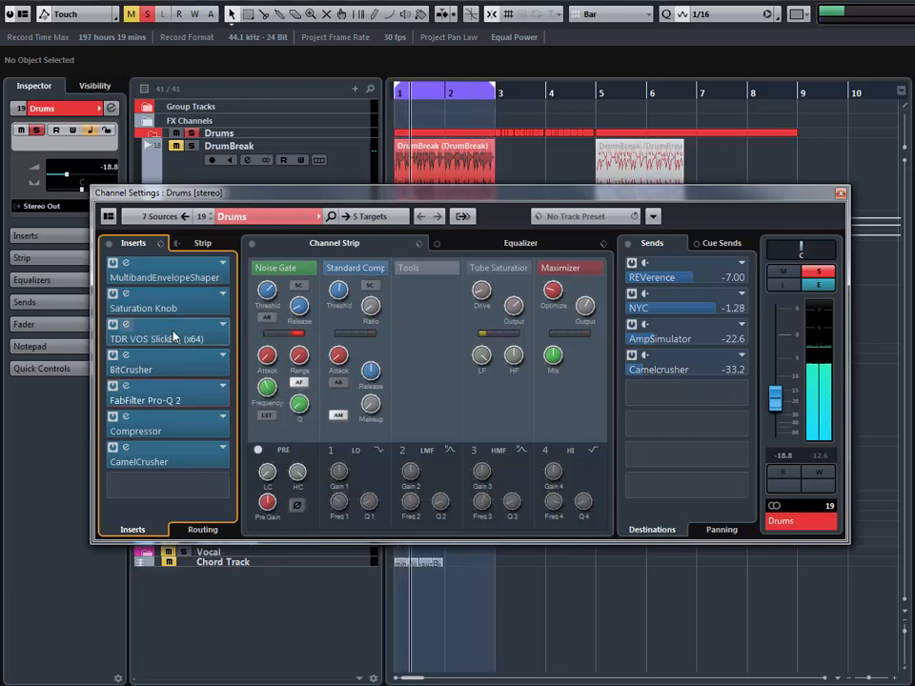
{"action": "left_click_drag", "start_coordinate": [180, 337], "coordinate": [253, 286]}
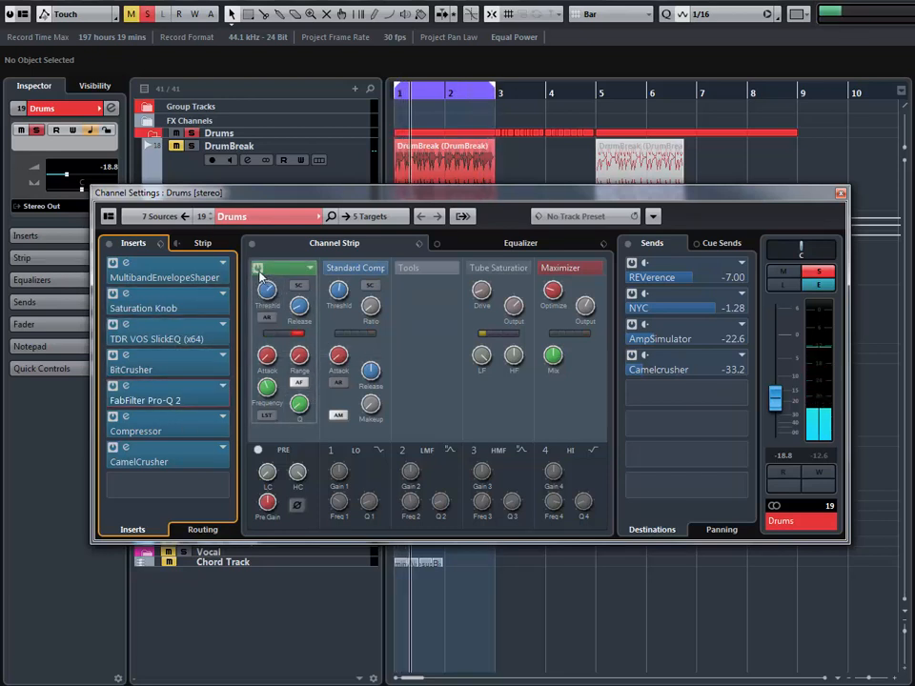
- Compare the playing Drums loop with the channel strip's Noise Gate bypassed and active
{"action": "left_click", "coordinate": [259, 272]}
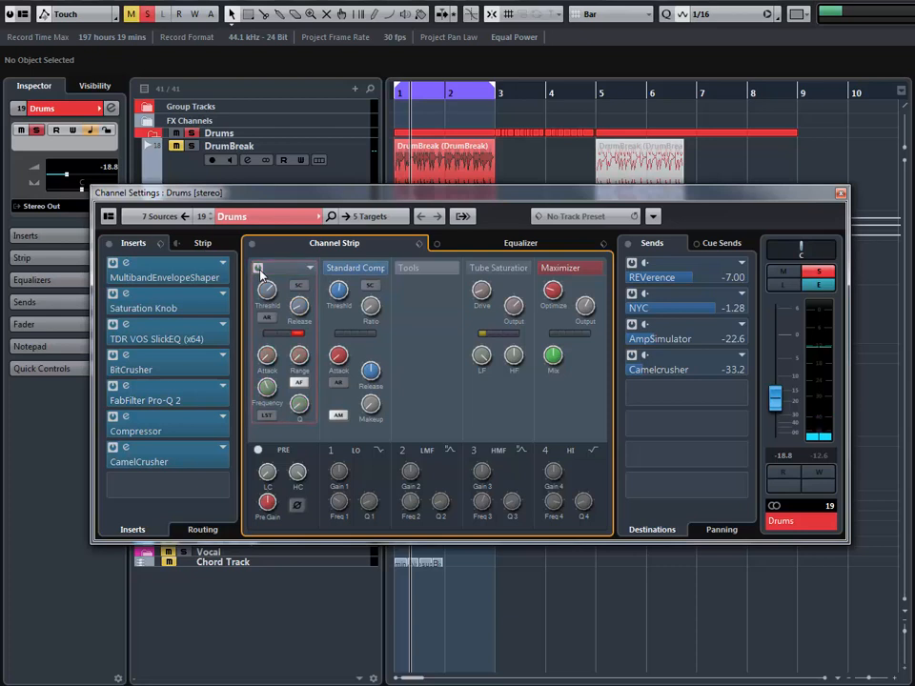
{"action": "left_click", "coordinate": [258, 271]}
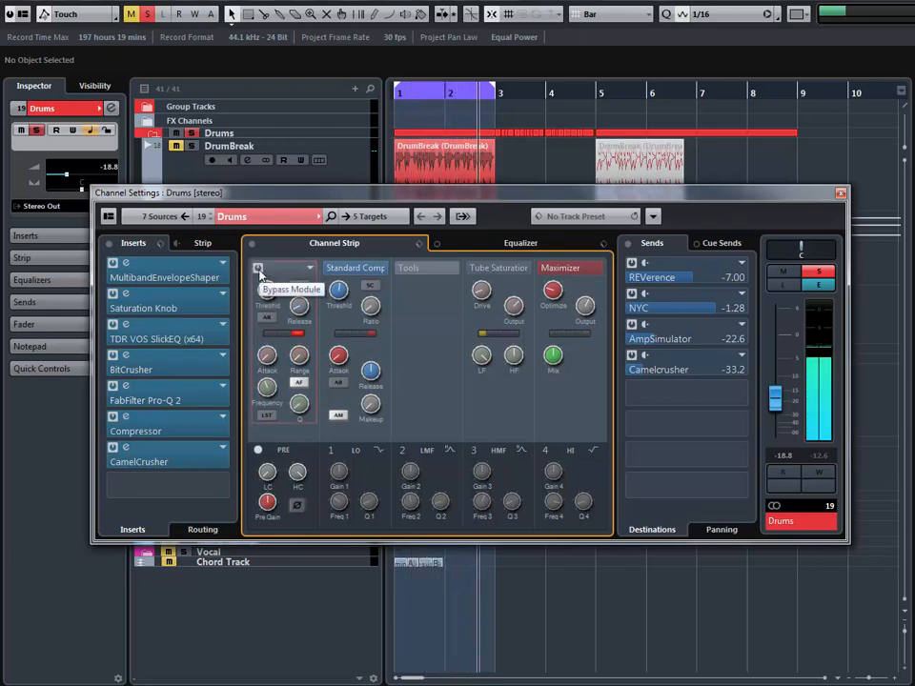
{"action": "left_click", "coordinate": [259, 271]}
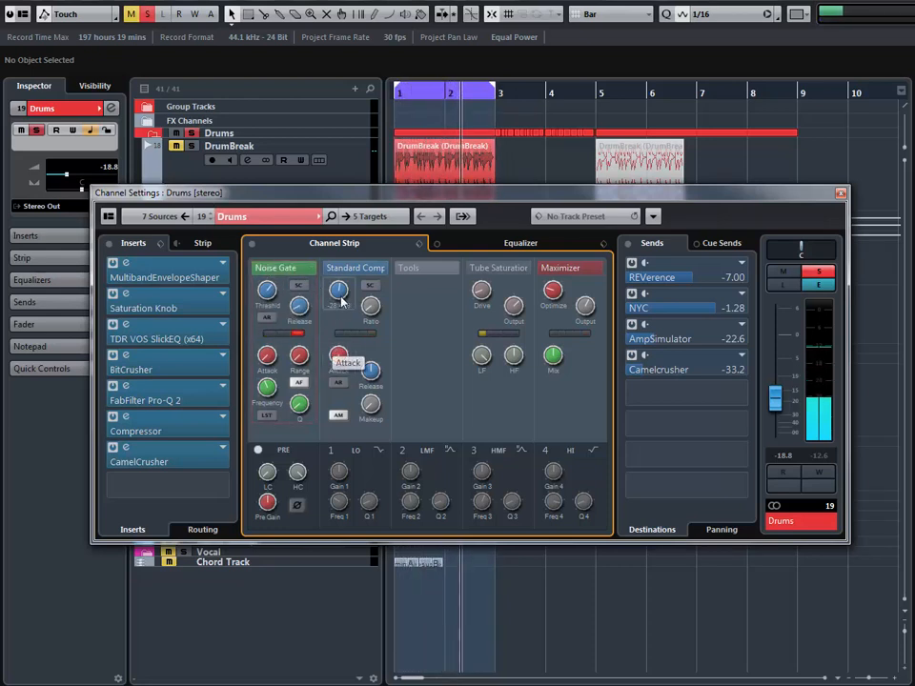
{"action": "mouse_move", "coordinate": [329, 271]}
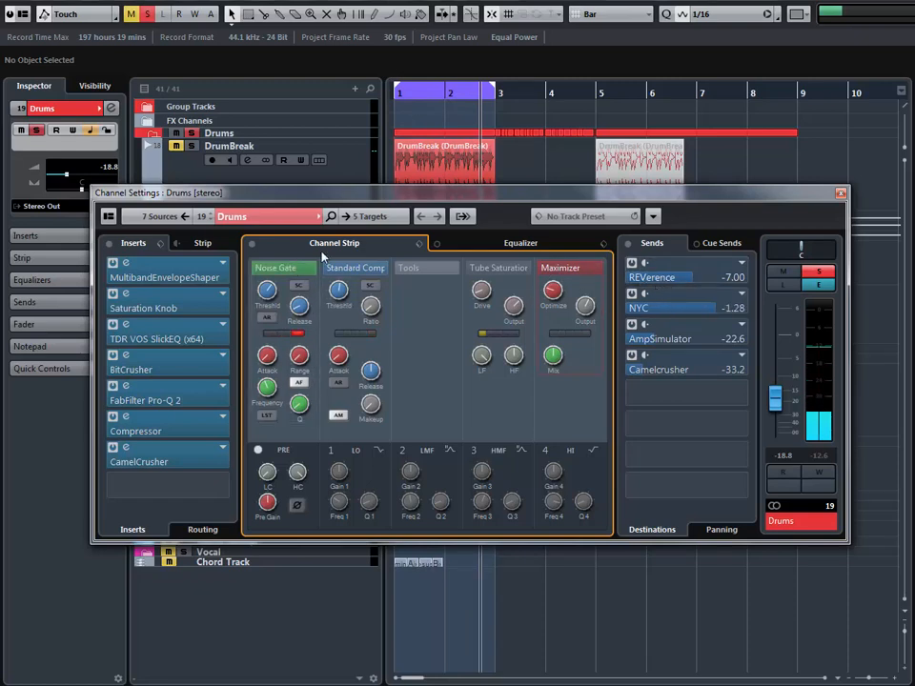
- Review the impulse response and settings of the REVerence effect fed by the Drums group's first send
{"action": "right_click", "coordinate": [760, 270]}
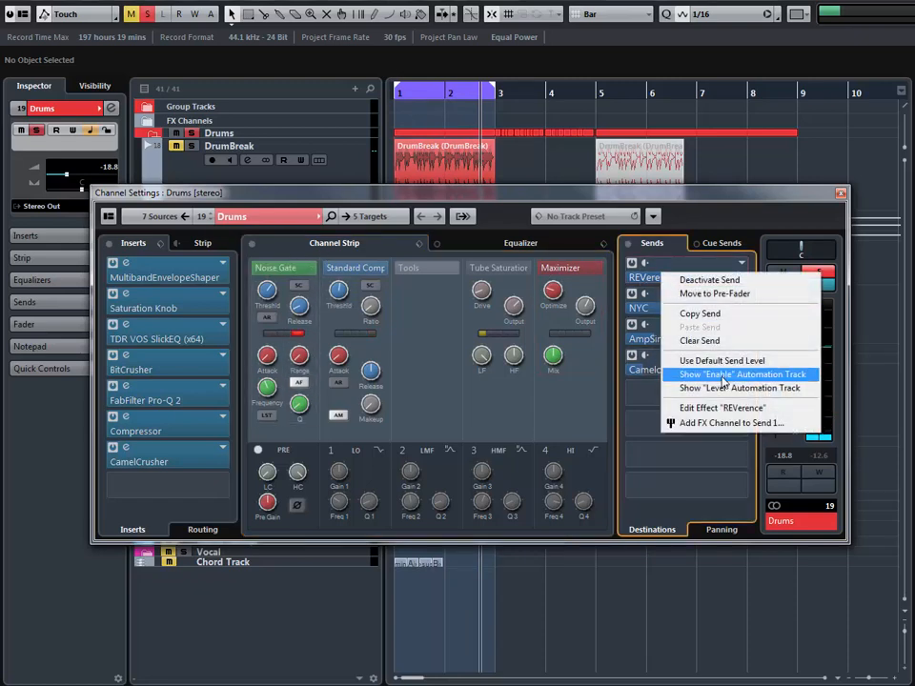
{"action": "left_click", "coordinate": [703, 413]}
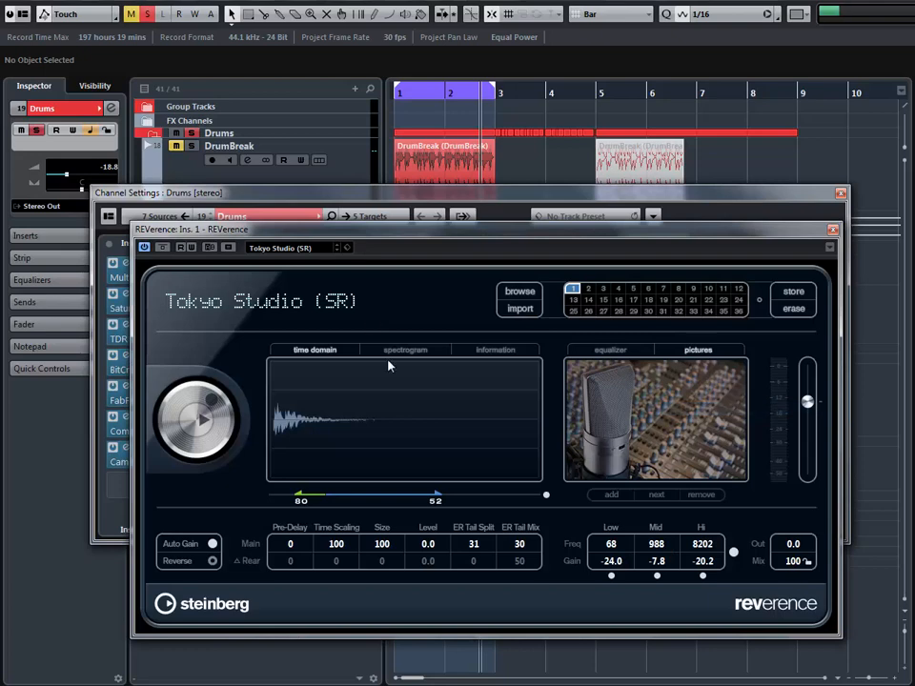
{"action": "left_click", "coordinate": [833, 230]}
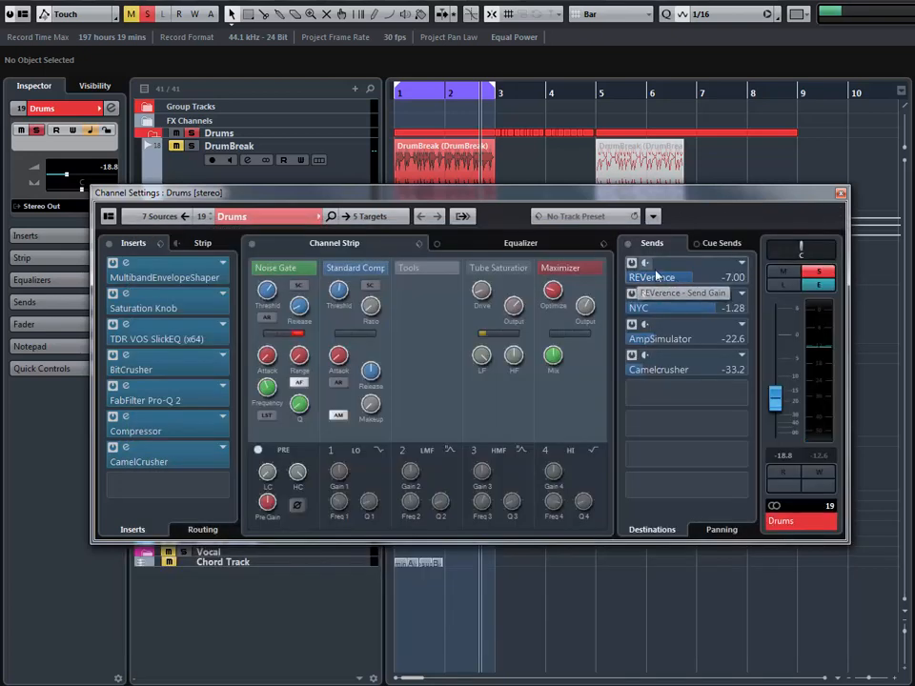
- Review the NYC send's Compressor settings and its gain reduction against the playing loop
{"action": "right_click", "coordinate": [665, 317]}
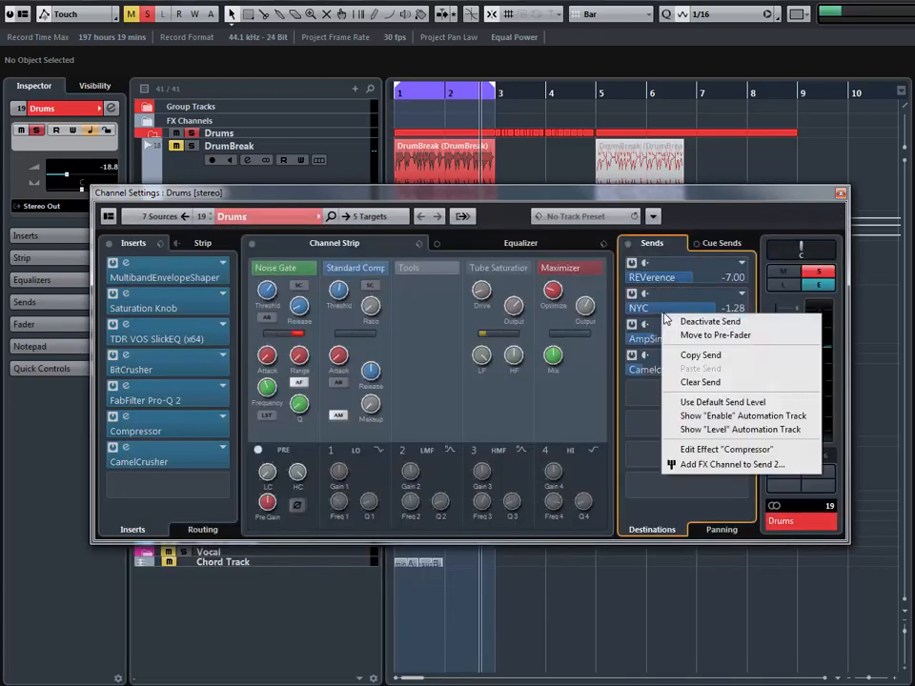
{"action": "left_click", "coordinate": [696, 449]}
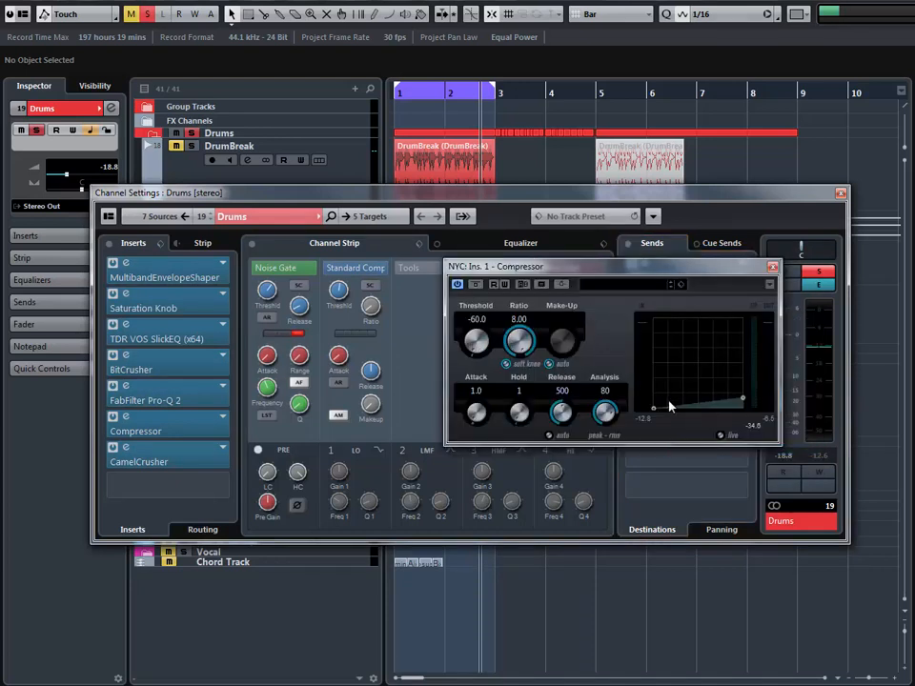
{"action": "key", "text": "space"}
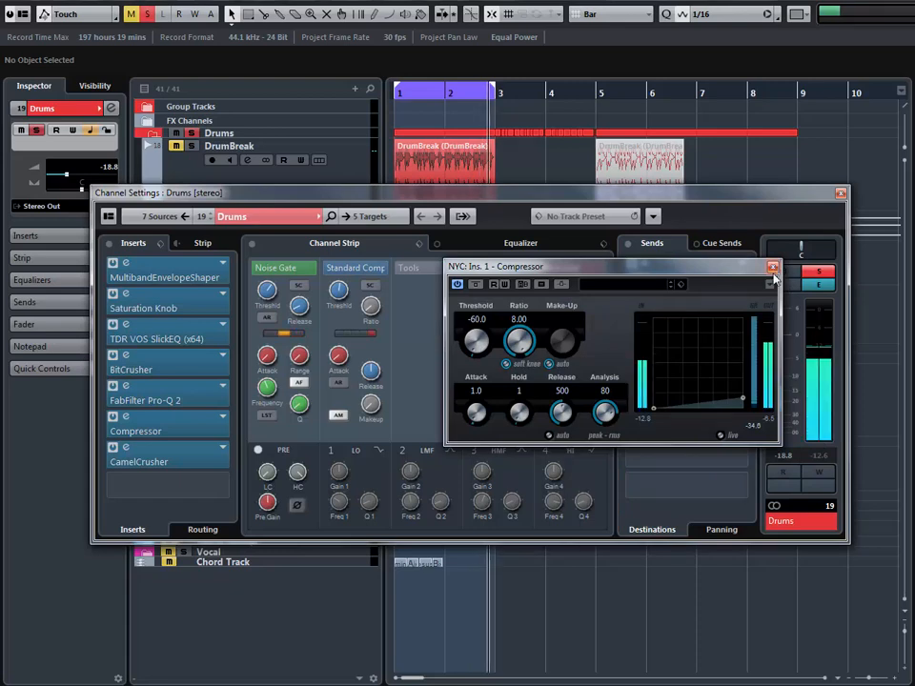
{"action": "left_click", "coordinate": [773, 268]}
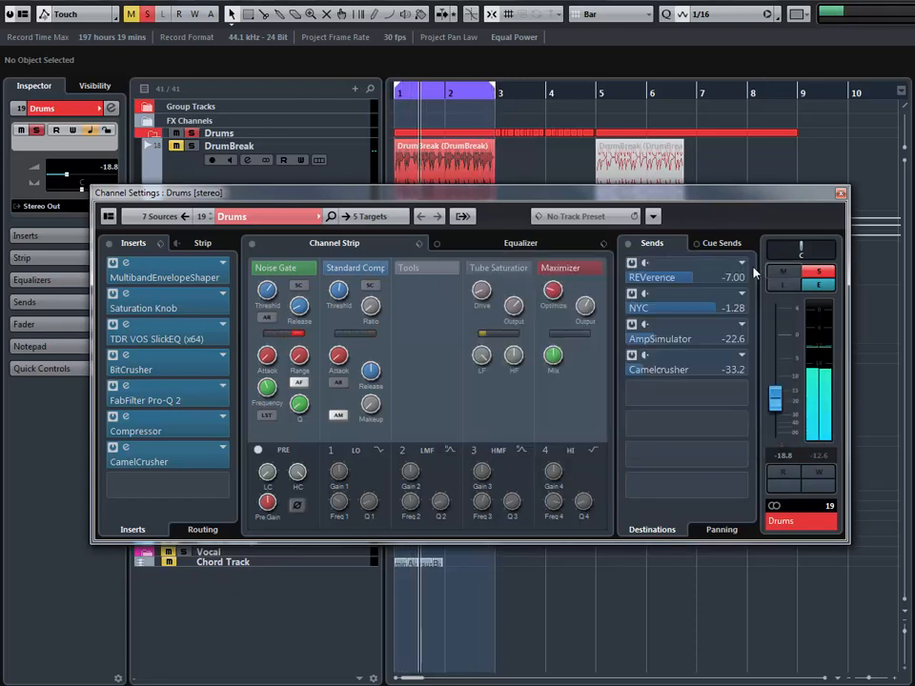
- Inspect the effects behind the Drums group's AmpSimulator and Camelcrusher sends
{"action": "right_click", "coordinate": [689, 346]}
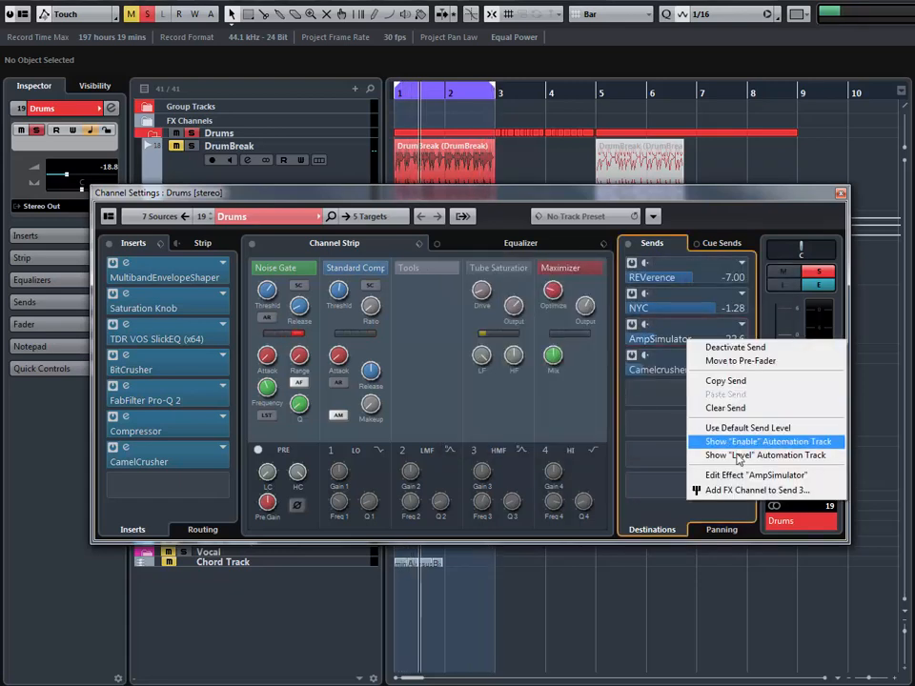
{"action": "left_click", "coordinate": [724, 416]}
{"action": "left_click", "coordinate": [681, 220]}
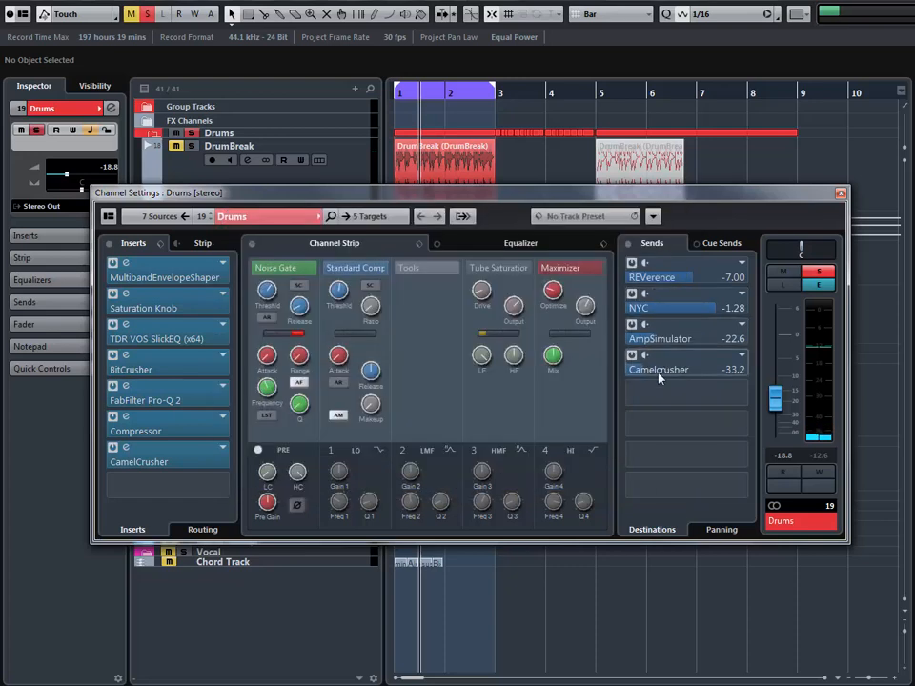
{"action": "right_click", "coordinate": [649, 369]}
{"action": "left_click", "coordinate": [706, 509]}
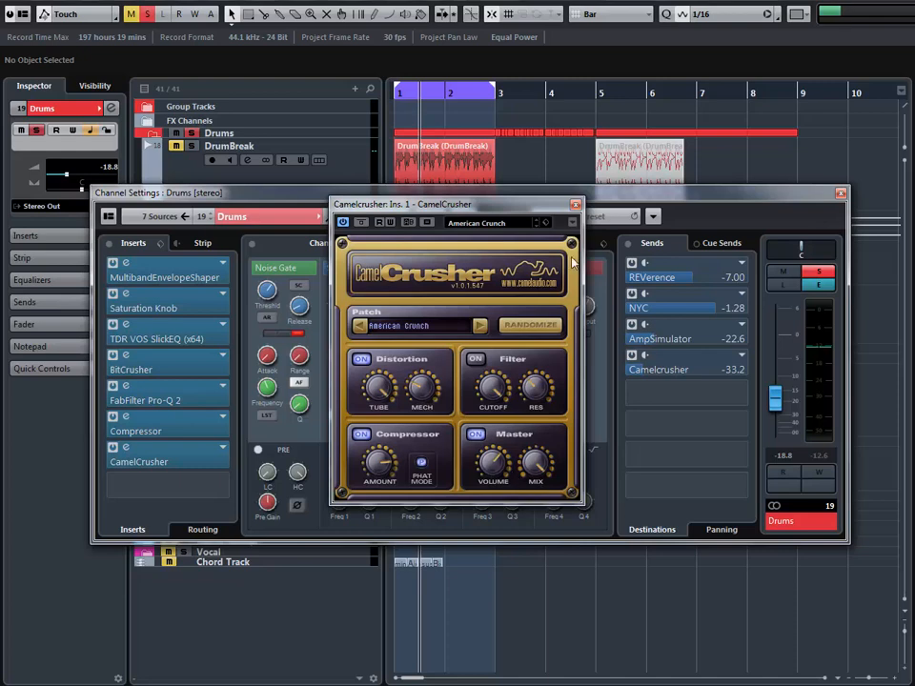
{"action": "left_click", "coordinate": [575, 205]}
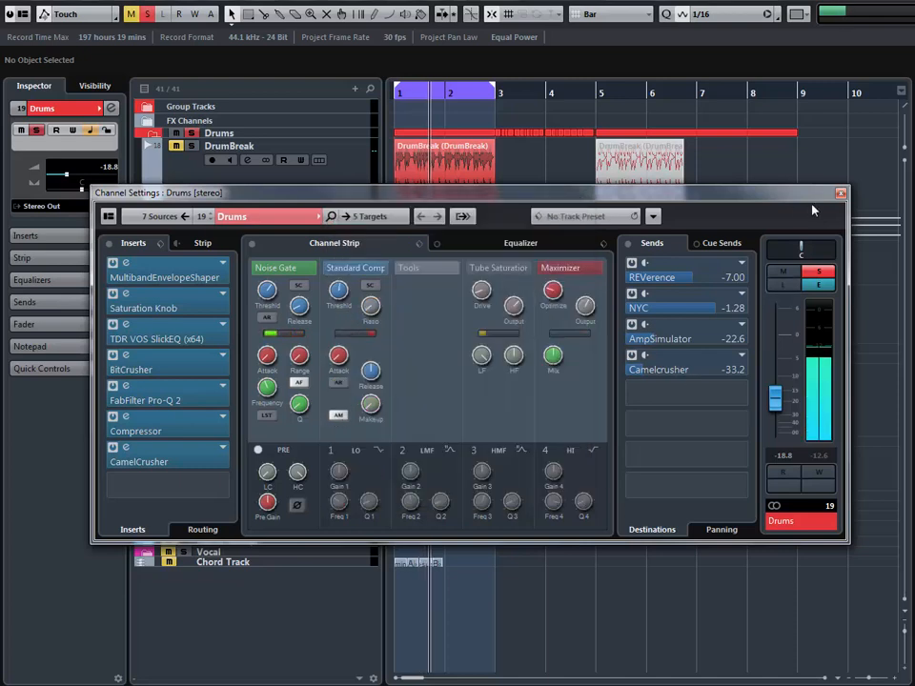
- Compare the playing Drums loop with all sends bypassed and active, and close the Drums channel settings
{"action": "left_click", "coordinate": [627, 245]}
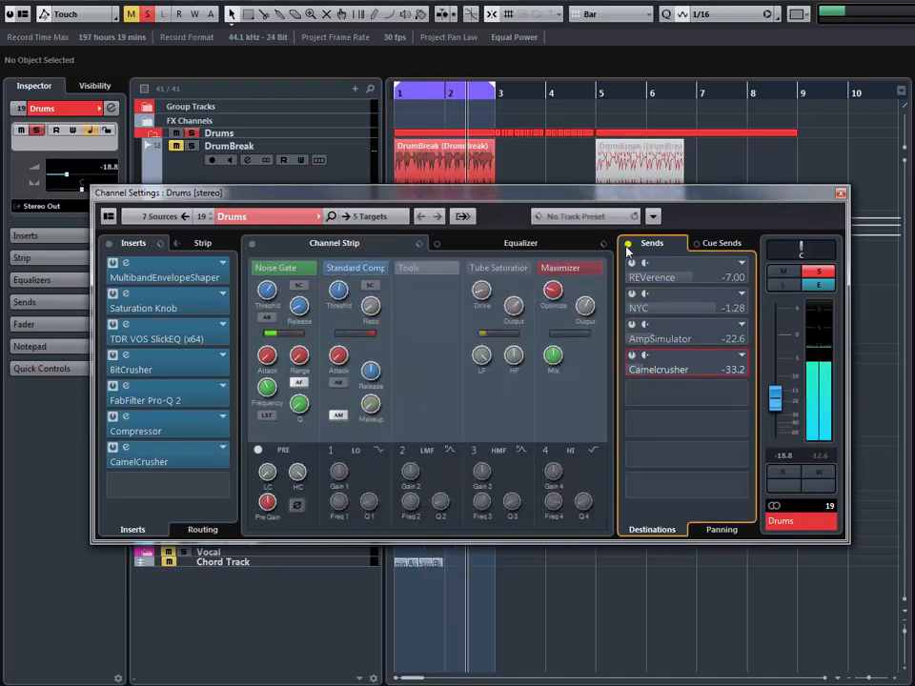
{"action": "left_click", "coordinate": [627, 245]}
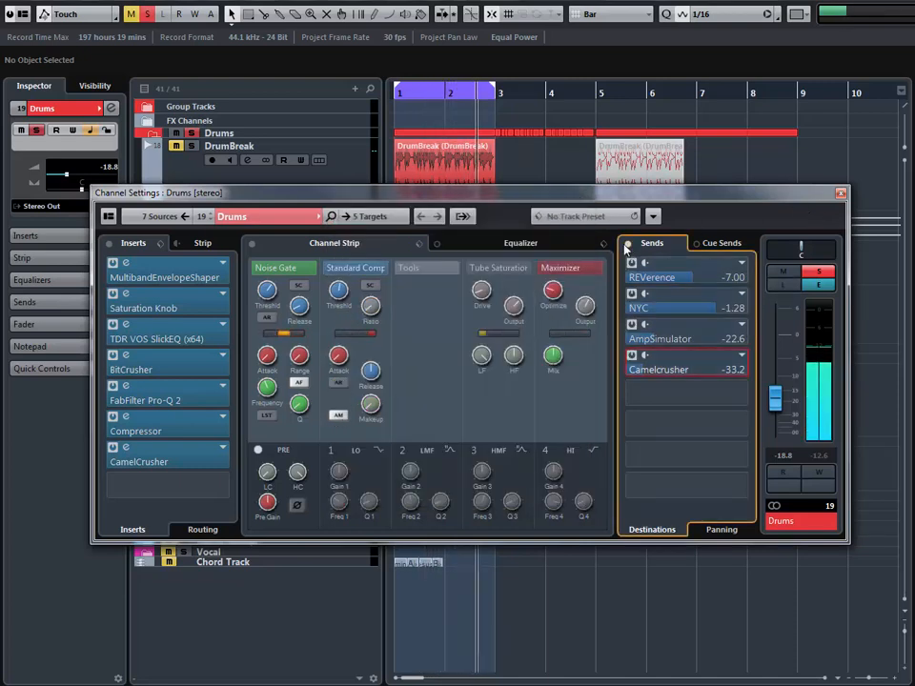
{"action": "left_click", "coordinate": [841, 196]}
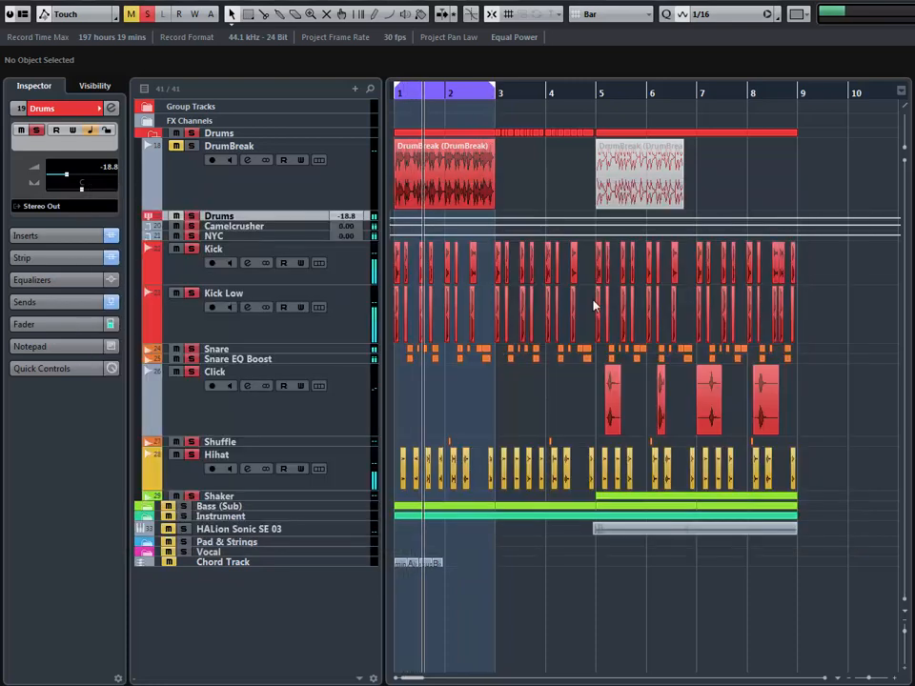
- Collapse the Drums folder, expand Bass (Sub) and open the HALion Sonic SE instrument of its track
{"action": "left_click", "coordinate": [153, 137]}
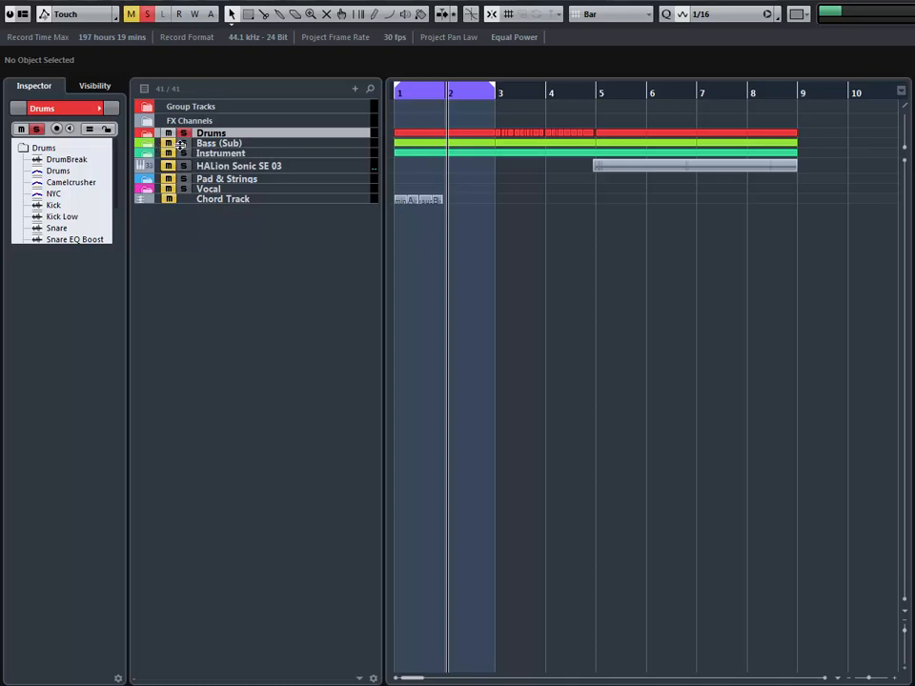
{"action": "left_click", "coordinate": [153, 144]}
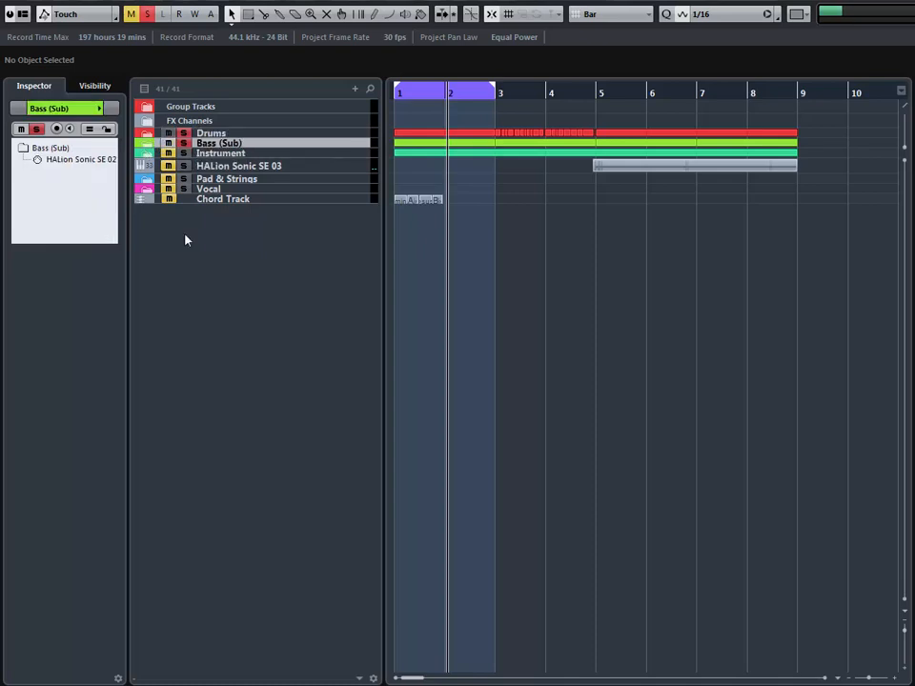
{"action": "left_click", "coordinate": [140, 149]}
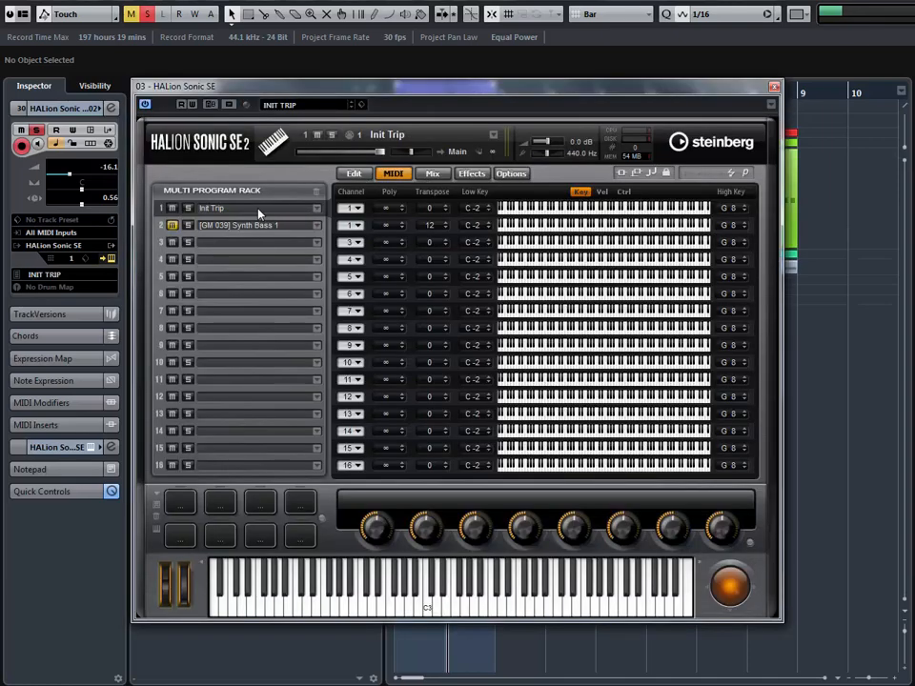
- Examine the Init Trip program's oscillator, filter and envelope settings, closing and reopening the instrument between listening passes
{"action": "left_click", "coordinate": [366, 176]}
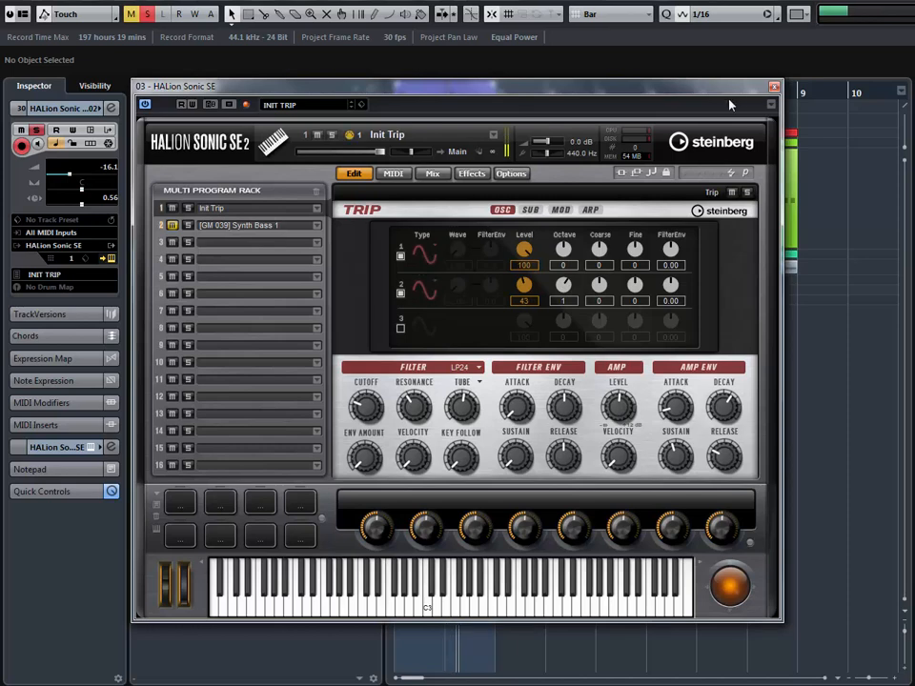
{"action": "left_click", "coordinate": [774, 87]}
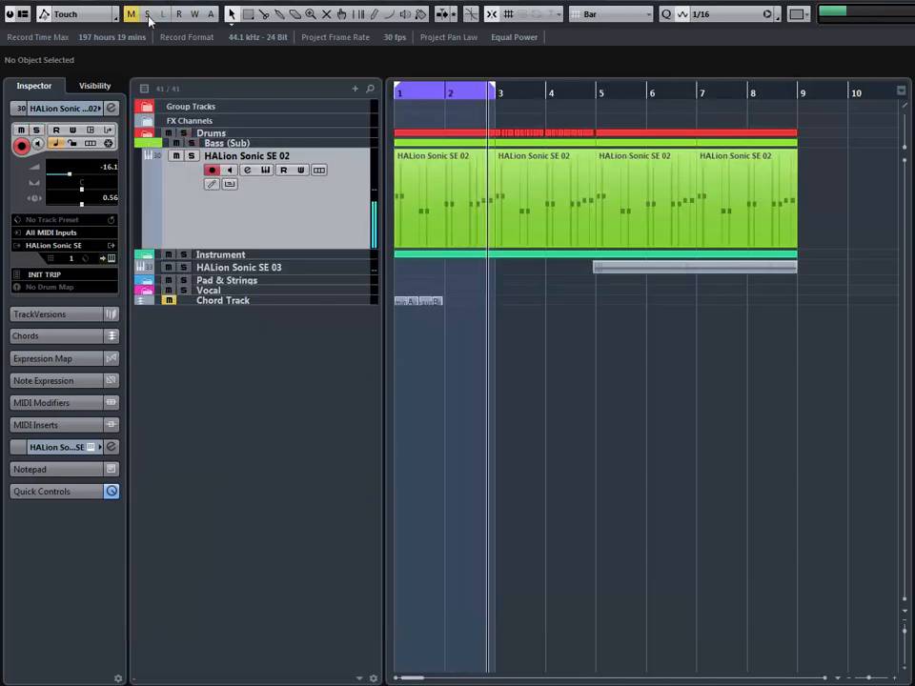
{"action": "left_click", "coordinate": [111, 107]}
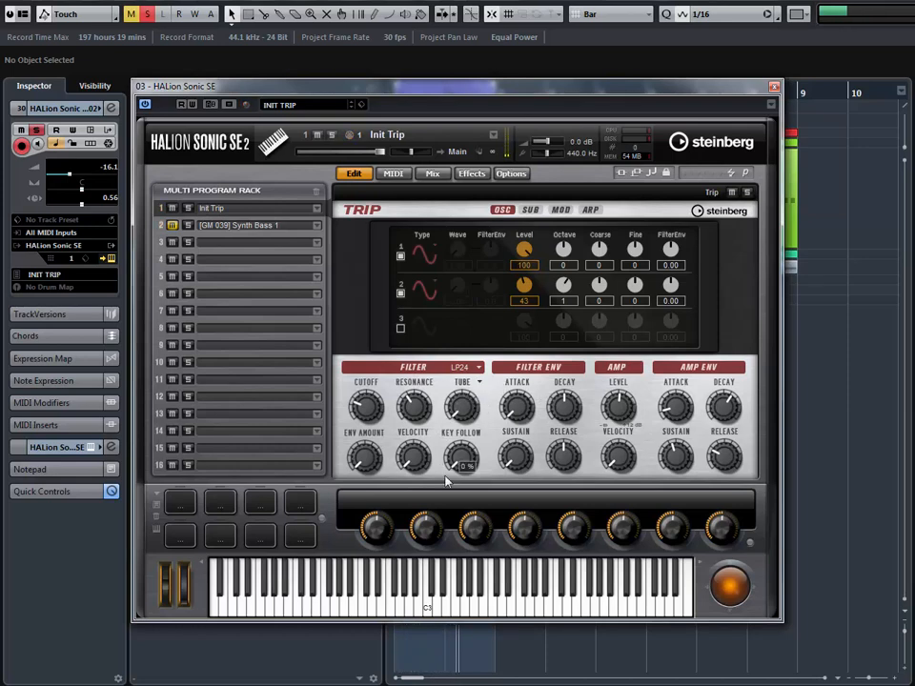
- Try the LP18 filter type on the Init Trip program and return it to LP24
{"action": "left_click", "coordinate": [463, 370]}
{"action": "left_click", "coordinate": [477, 383]}
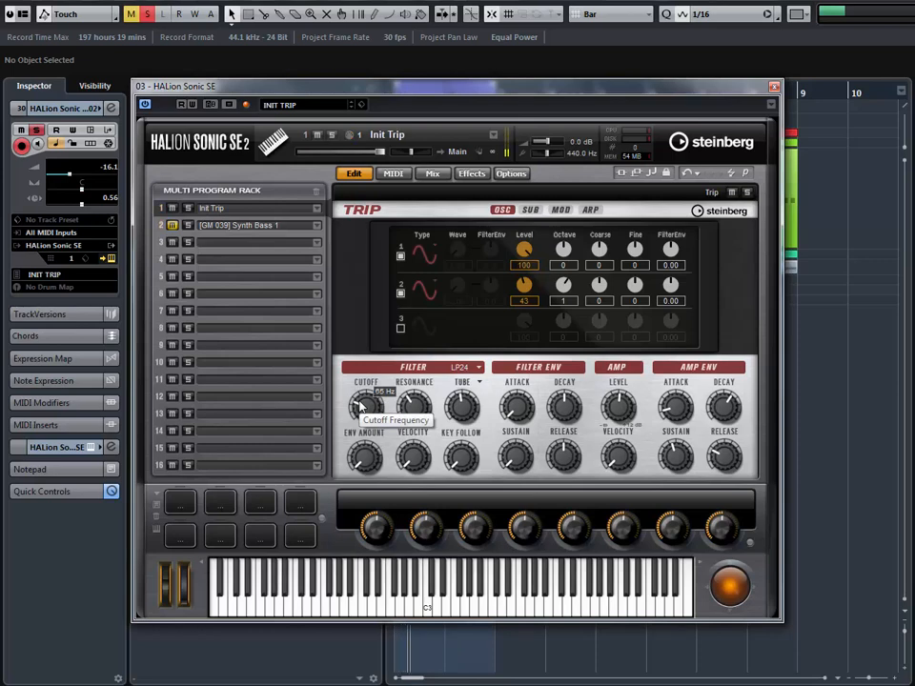
{"action": "mouse_move", "coordinate": [412, 408]}
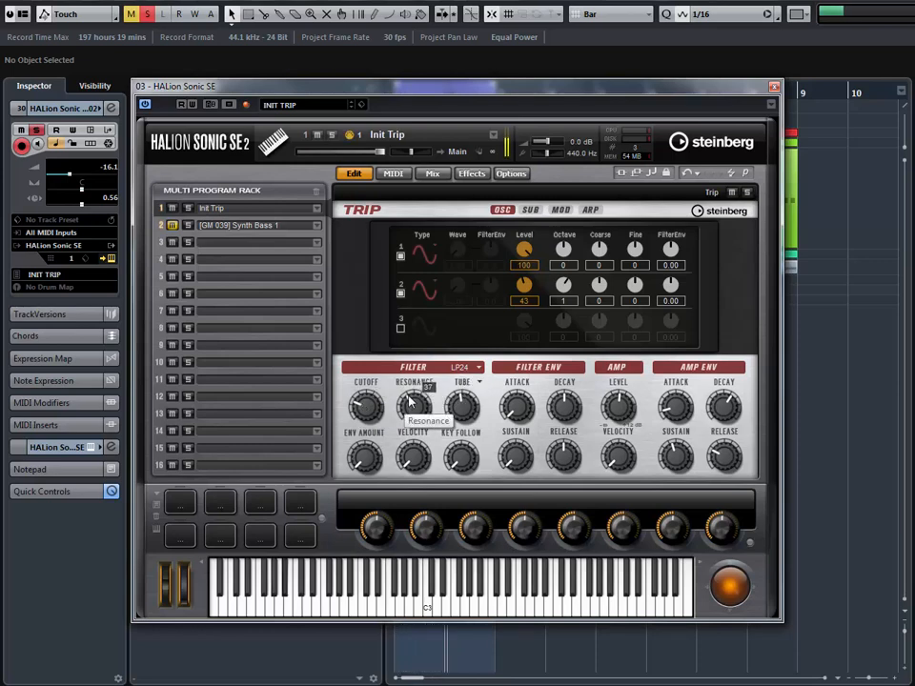
{"action": "left_click", "coordinate": [463, 367]}
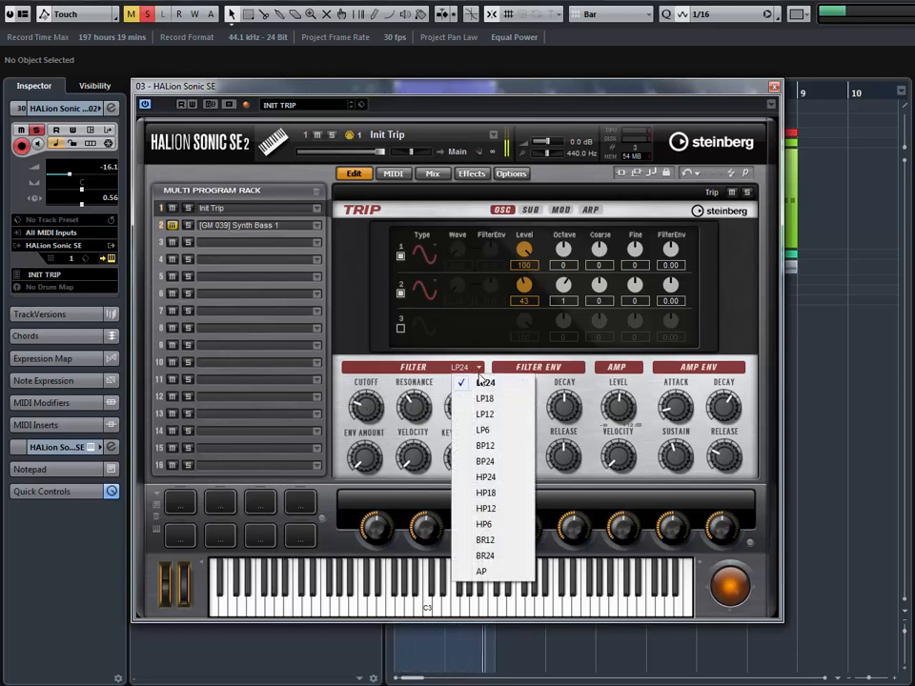
{"action": "left_click", "coordinate": [482, 398]}
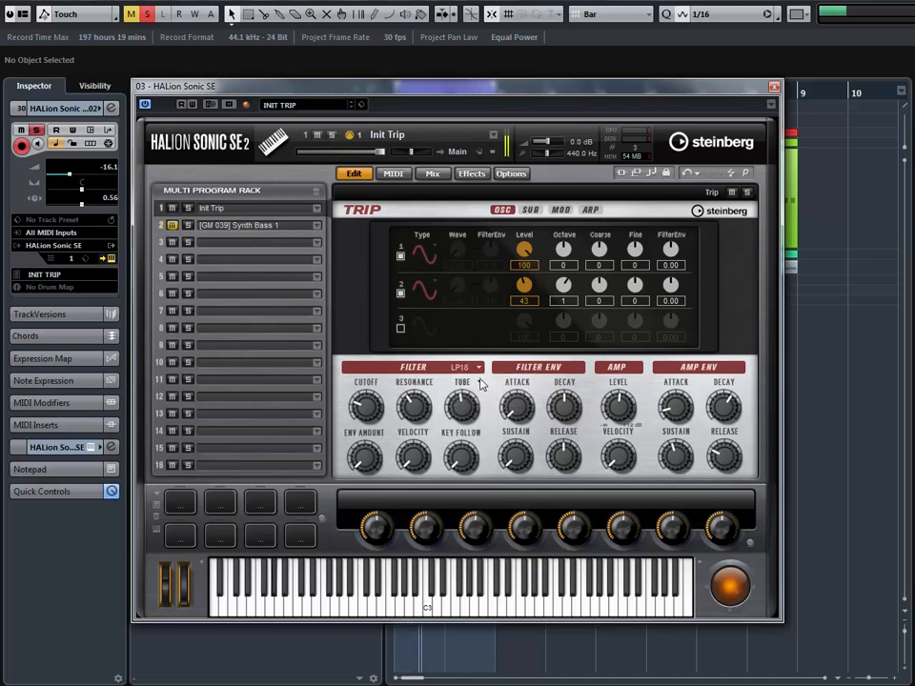
{"action": "left_click", "coordinate": [464, 367]}
{"action": "left_click", "coordinate": [481, 382]}
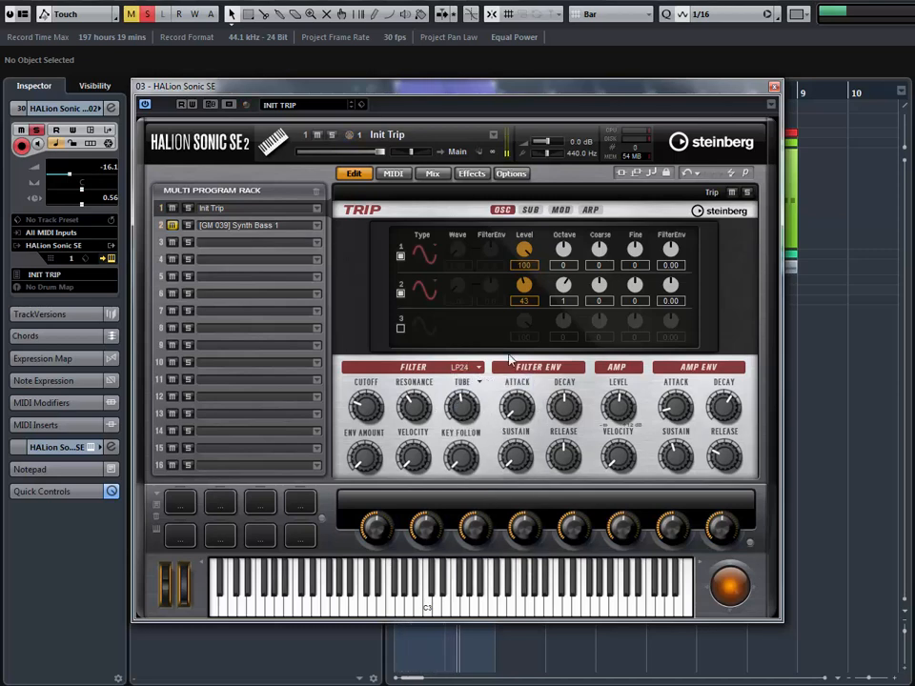
- Review the Init Trip program's sub oscillator, mono and glide settings and its oscillator page, and close HALion Sonic SE
{"action": "left_click", "coordinate": [530, 210]}
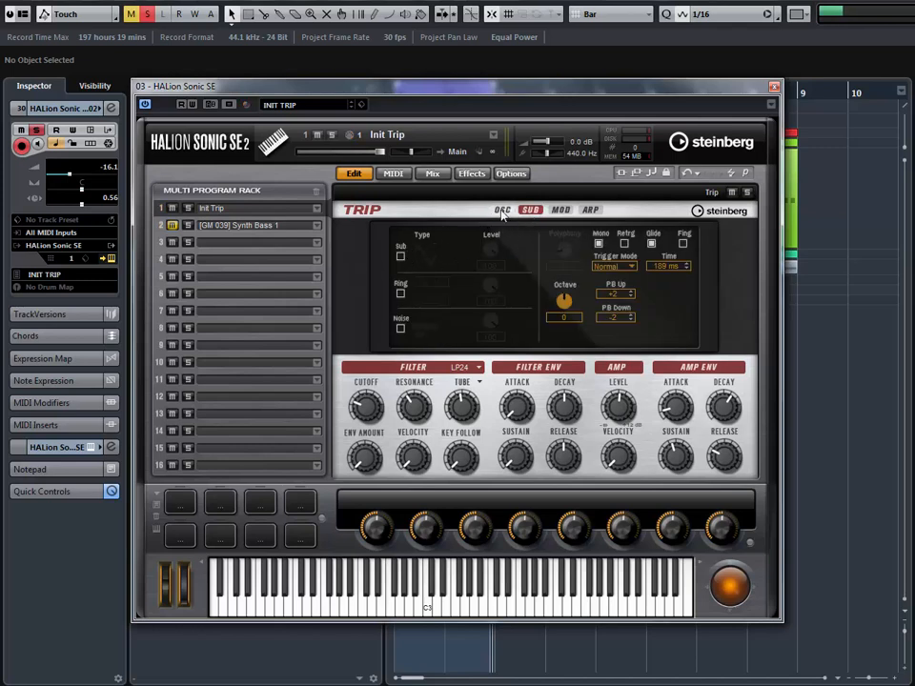
{"action": "left_click", "coordinate": [501, 210]}
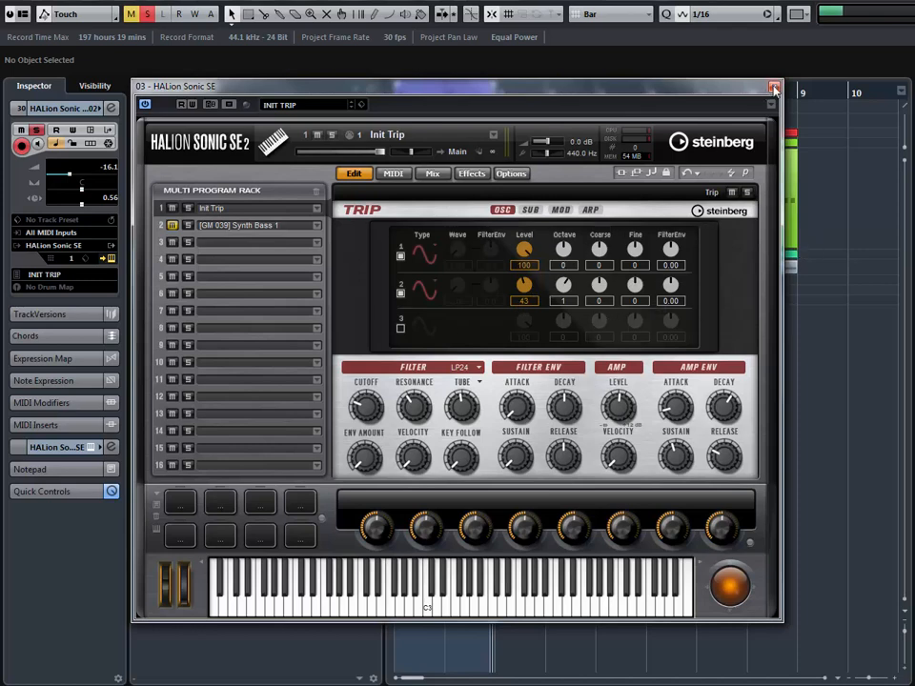
{"action": "left_click", "coordinate": [774, 88]}
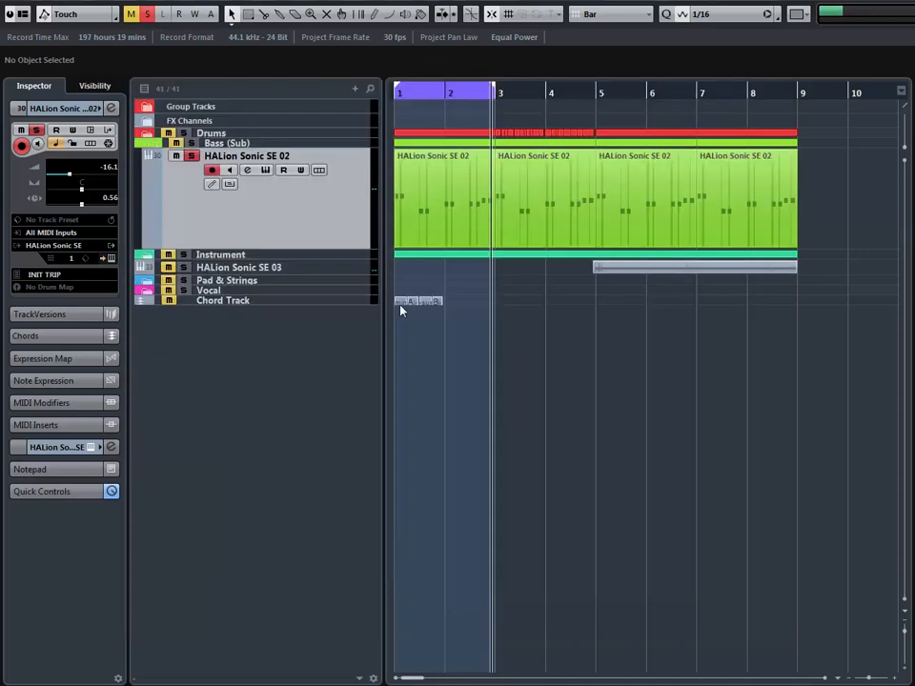
- Unsolo the HALion Sonic SE 02 bass track and examine its channel's inserts, channel strip, EQ and sends
{"action": "left_click", "coordinate": [398, 96]}
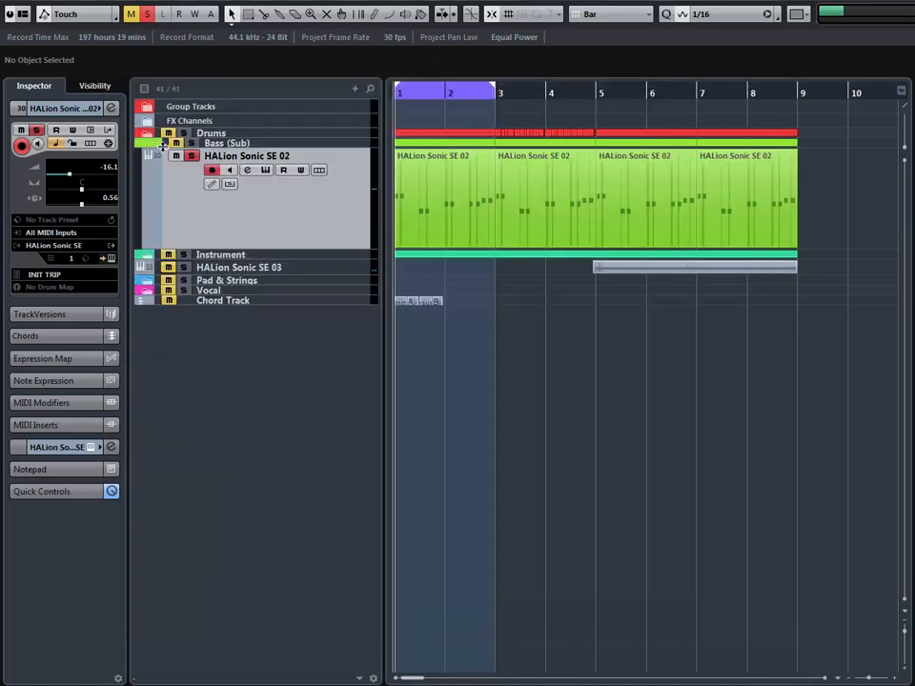
{"action": "left_click", "coordinate": [191, 156]}
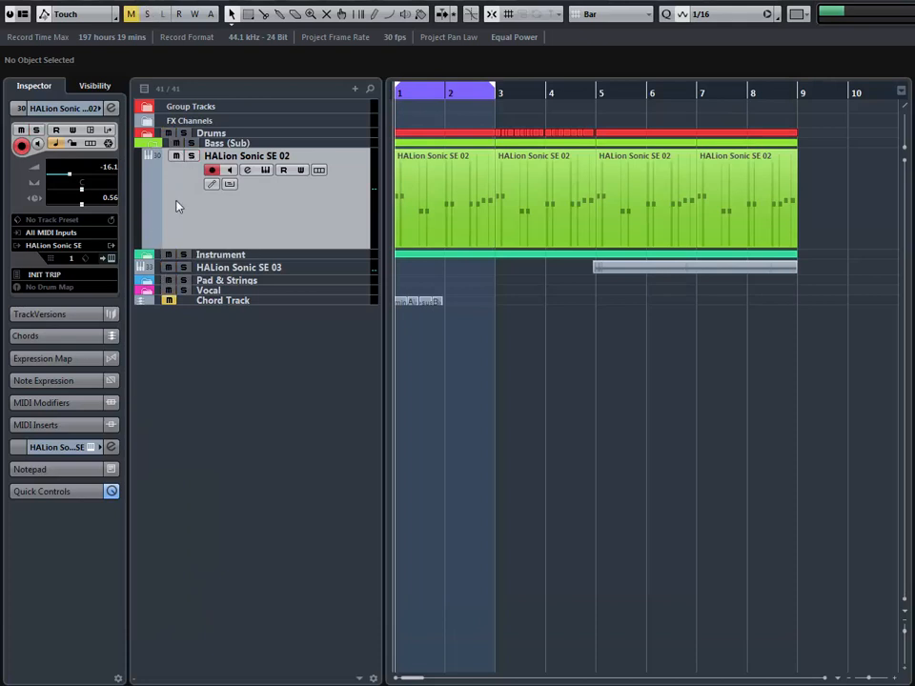
{"action": "left_click", "coordinate": [113, 109]}
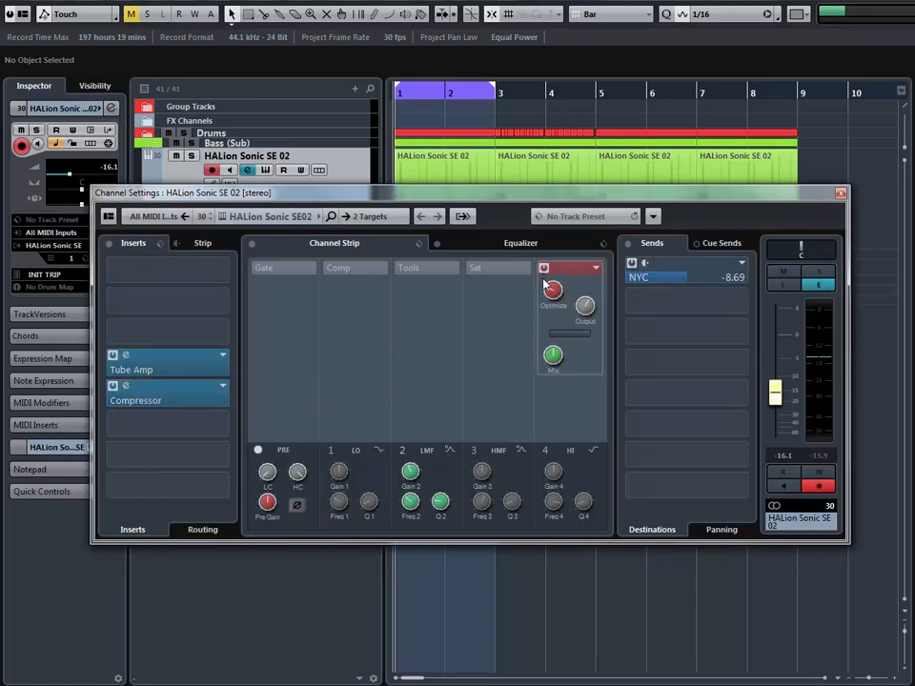
{"action": "left_click", "coordinate": [841, 194]}
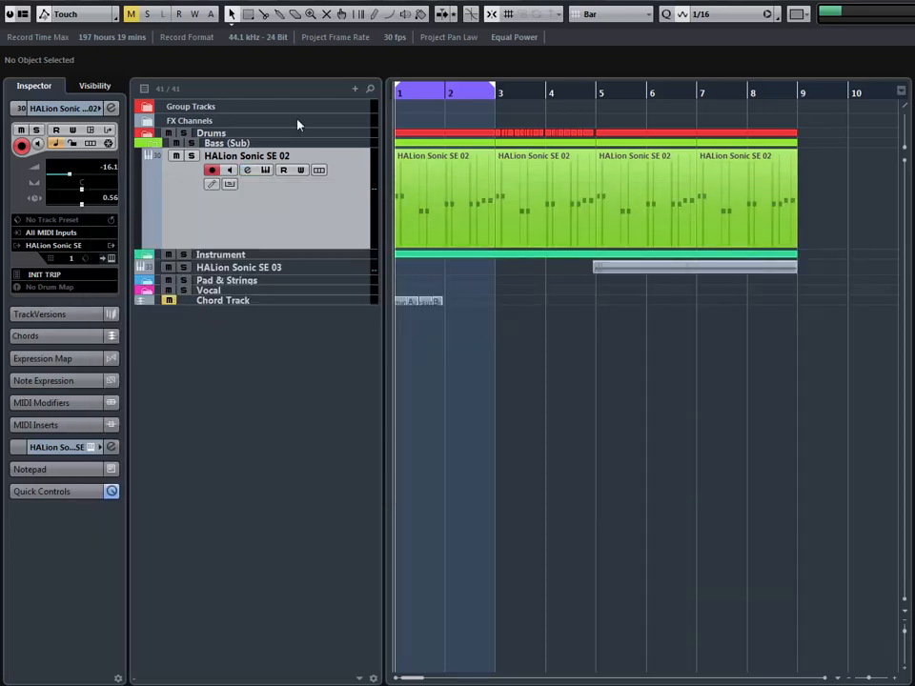
- Solo the Drums and Bass (Sub) folders, play them together and clear all solos
{"action": "left_click", "coordinate": [183, 133]}
{"action": "left_click", "coordinate": [190, 143]}
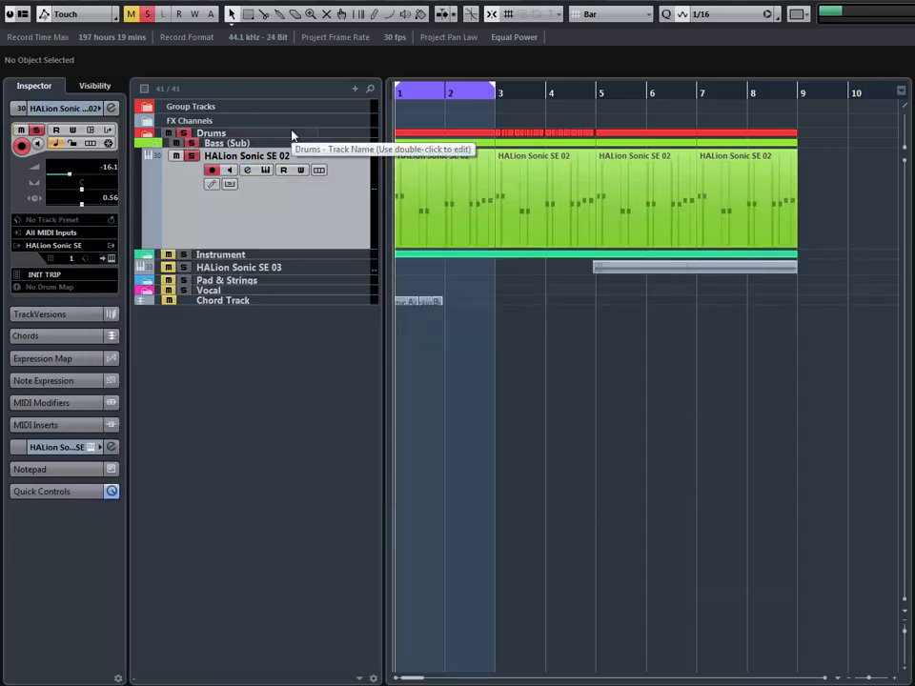
{"action": "key", "text": "g"}
{"action": "key", "text": "space"}
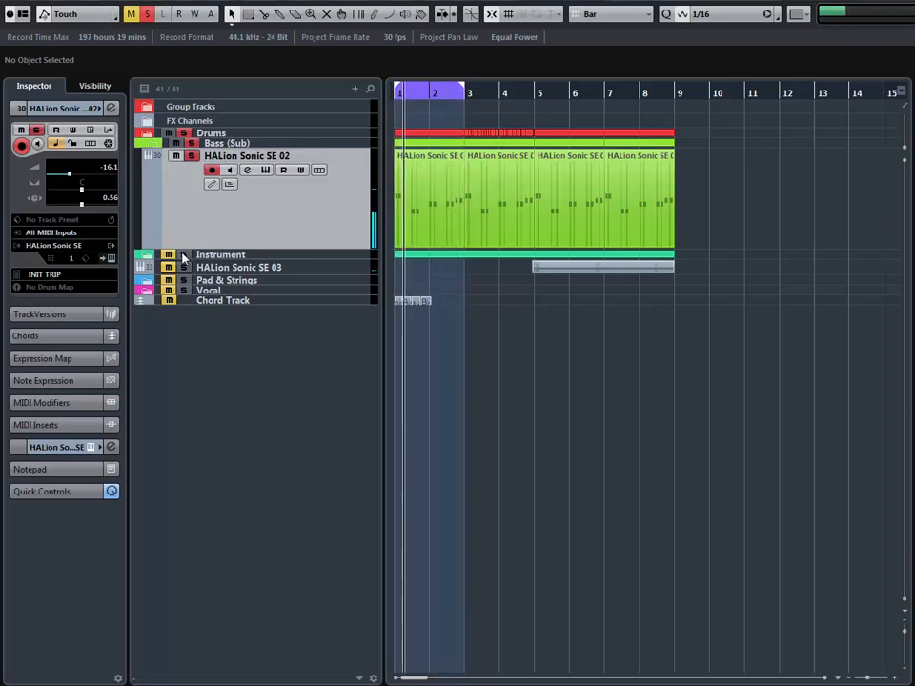
{"action": "left_click", "coordinate": [147, 13]}
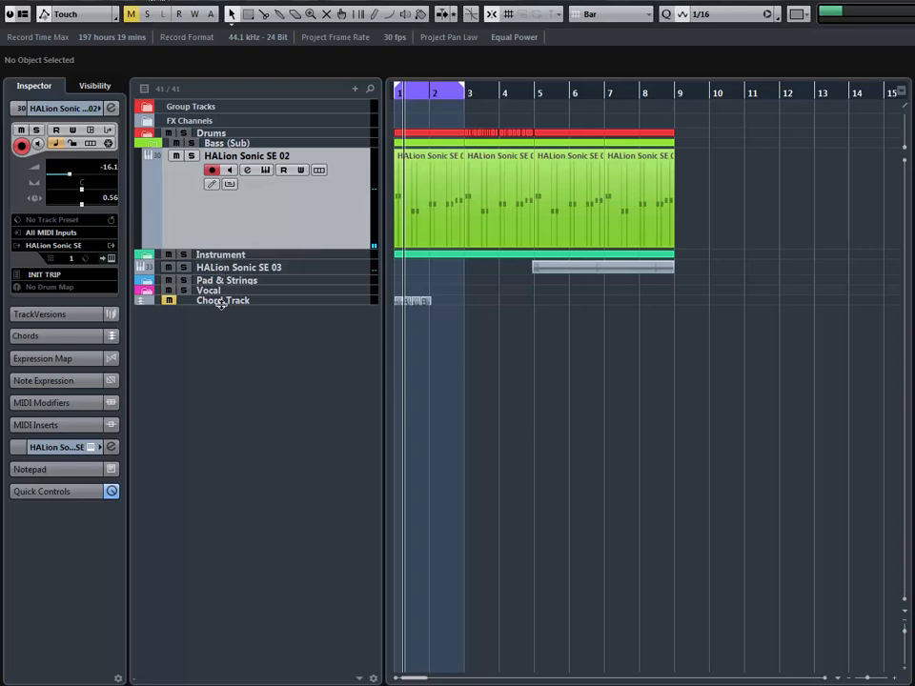
- Expand the Instrument folder to show the chord parts and the Merged part on its two tracks
{"action": "left_click", "coordinate": [148, 256]}
{"action": "key", "text": "h"}
{"action": "key", "text": "h"}
{"action": "key", "text": "h"}
{"action": "key", "text": "h"}
{"action": "key", "text": "h"}
{"action": "key", "text": "h"}
{"action": "key", "text": "h"}
{"action": "key", "text": "h"}
{"action": "key", "text": "h"}
{"action": "key", "text": "h"}
{"action": "key", "text": "h"}
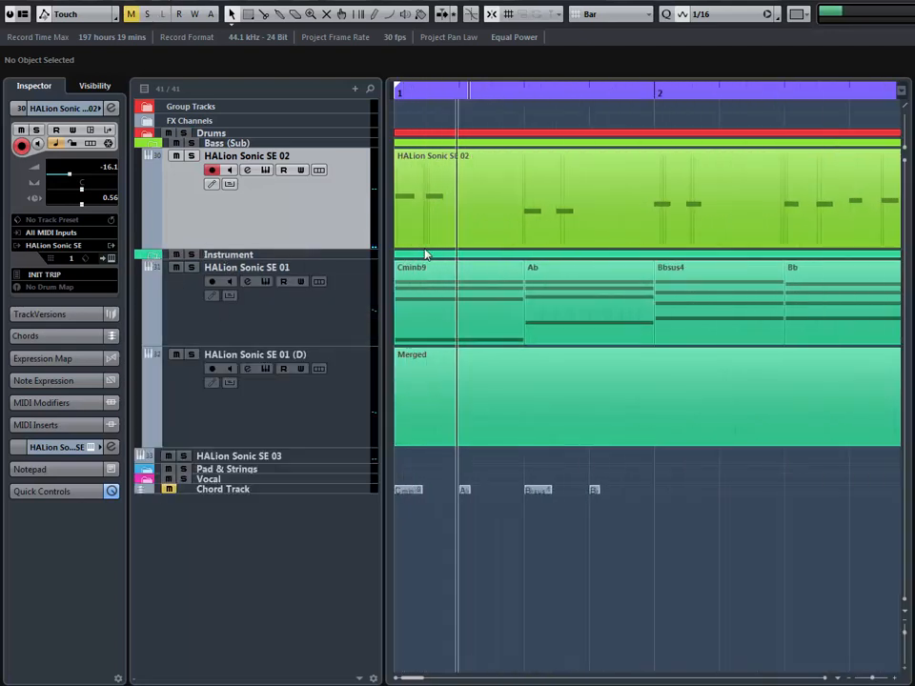
{"action": "key", "text": "g"}
{"action": "key", "text": "g"}
{"action": "key", "text": "g"}
{"action": "key", "text": "g"}
{"action": "key", "text": "g"}
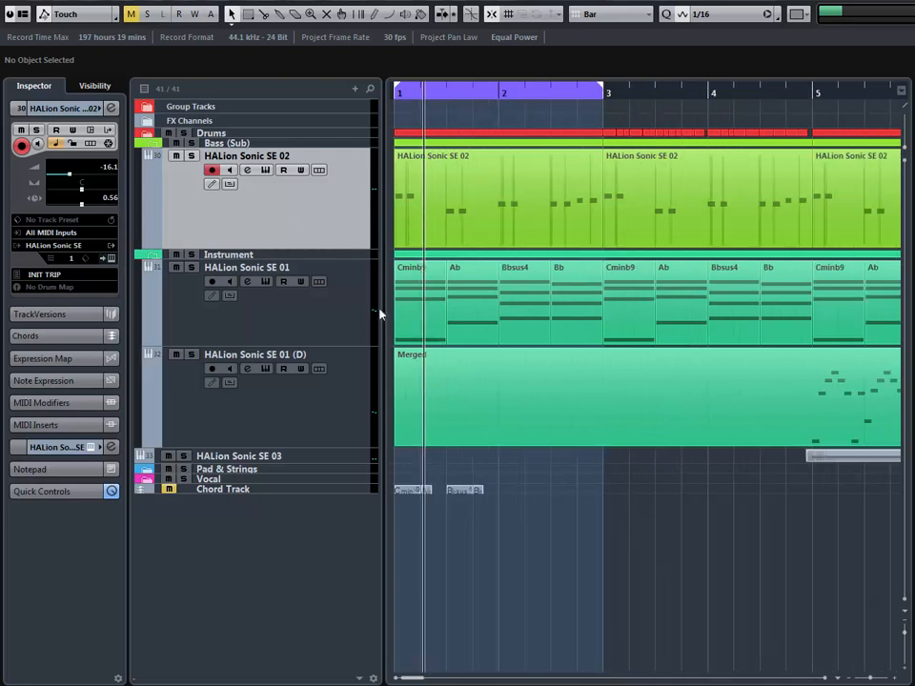
- Enlarge the Chord Track's height so its chord events are readable, and unmute the track
{"action": "left_click_drag", "start_coordinate": [303, 492], "coordinate": [284, 586]}
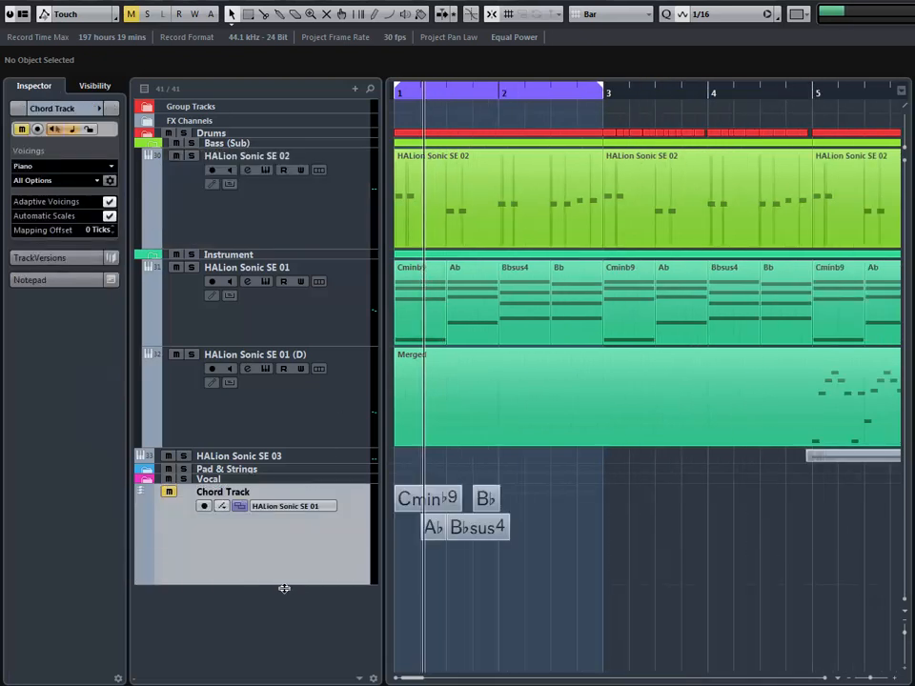
{"action": "key", "text": "h"}
{"action": "key", "text": "h"}
{"action": "key", "text": "h"}
{"action": "key", "text": "h"}
{"action": "key", "text": "h"}
{"action": "key", "text": "h"}
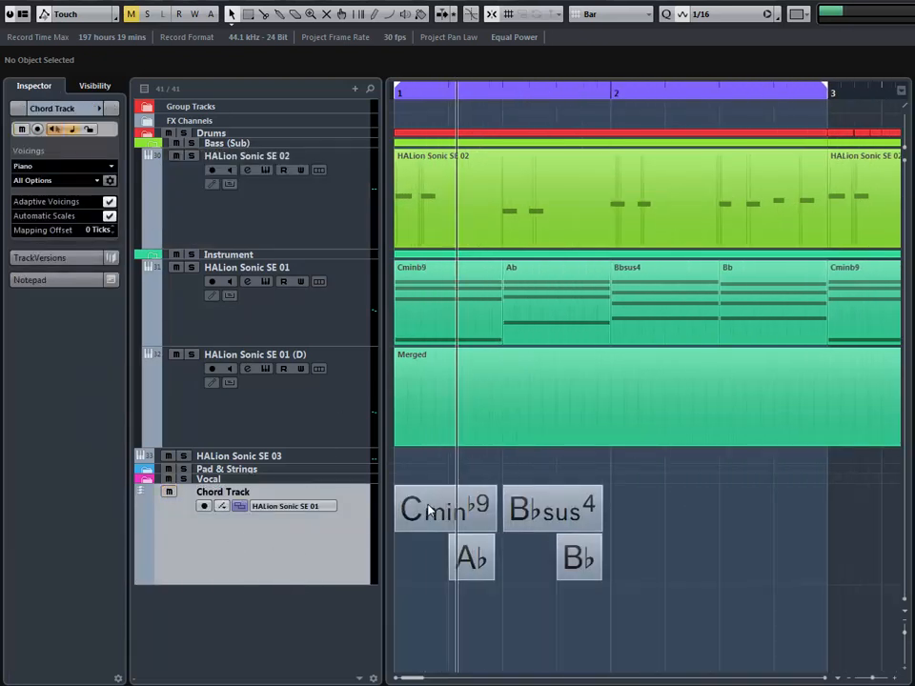
{"action": "key", "text": "g"}
{"action": "key", "text": "g"}
{"action": "key", "text": "g"}
{"action": "key", "text": "g"}
{"action": "key", "text": "g"}
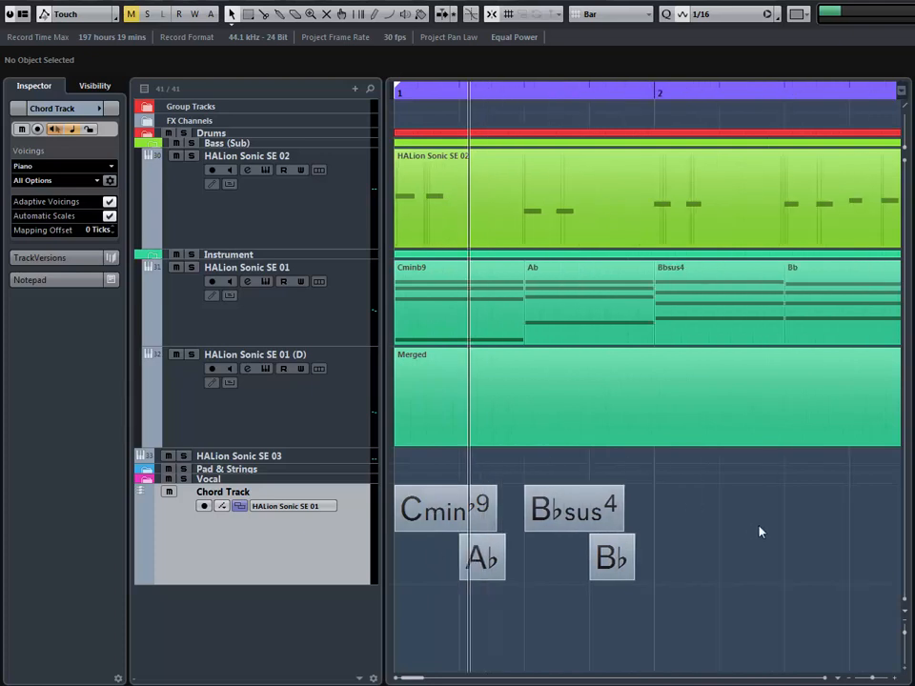
- Draw a chord event at bar 3 of the Chord Track and set it to C major in the chord editor
{"action": "right_click", "coordinate": [695, 537]}
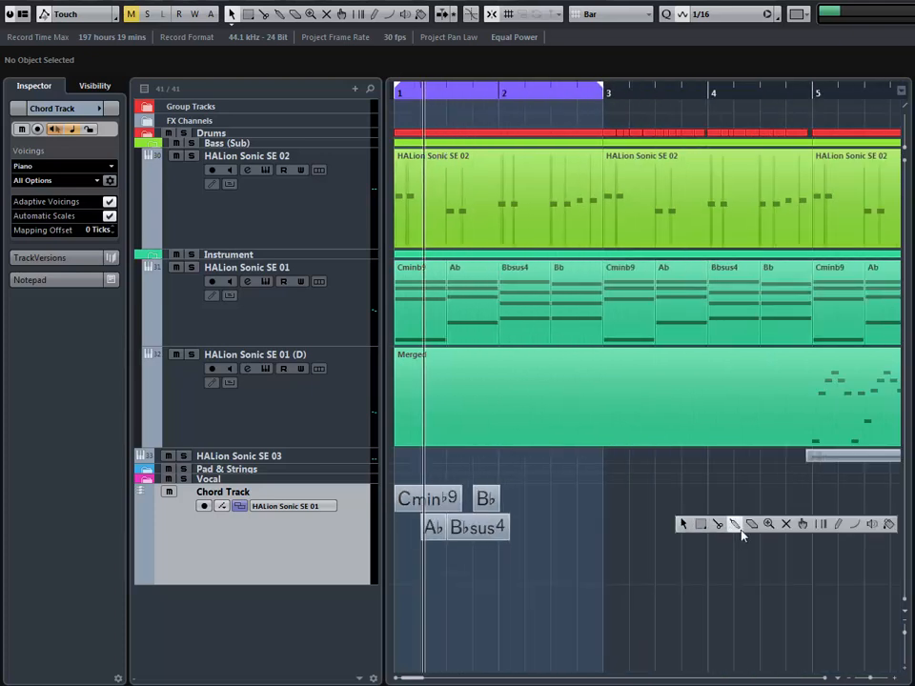
{"action": "left_click", "coordinate": [838, 527]}
{"action": "left_click", "coordinate": [618, 527]}
{"action": "right_click", "coordinate": [624, 514]}
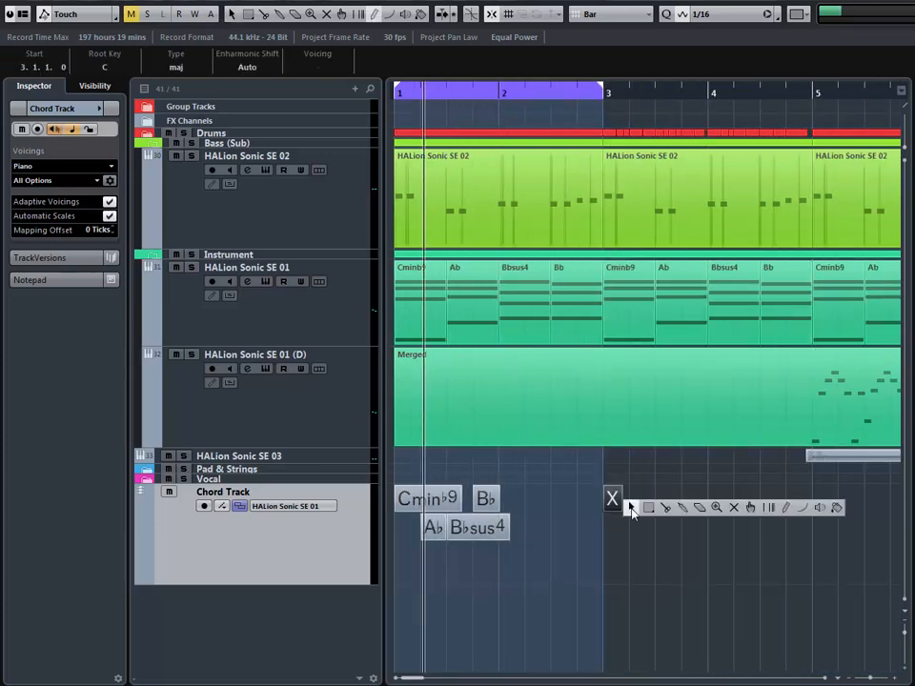
{"action": "left_click", "coordinate": [626, 504]}
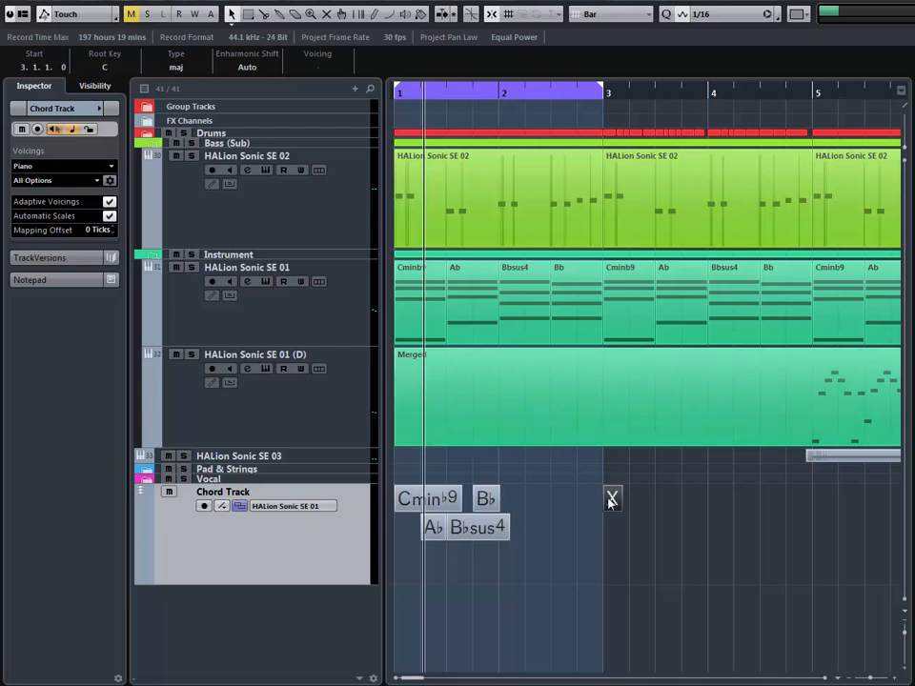
{"action": "double_click", "coordinate": [613, 498]}
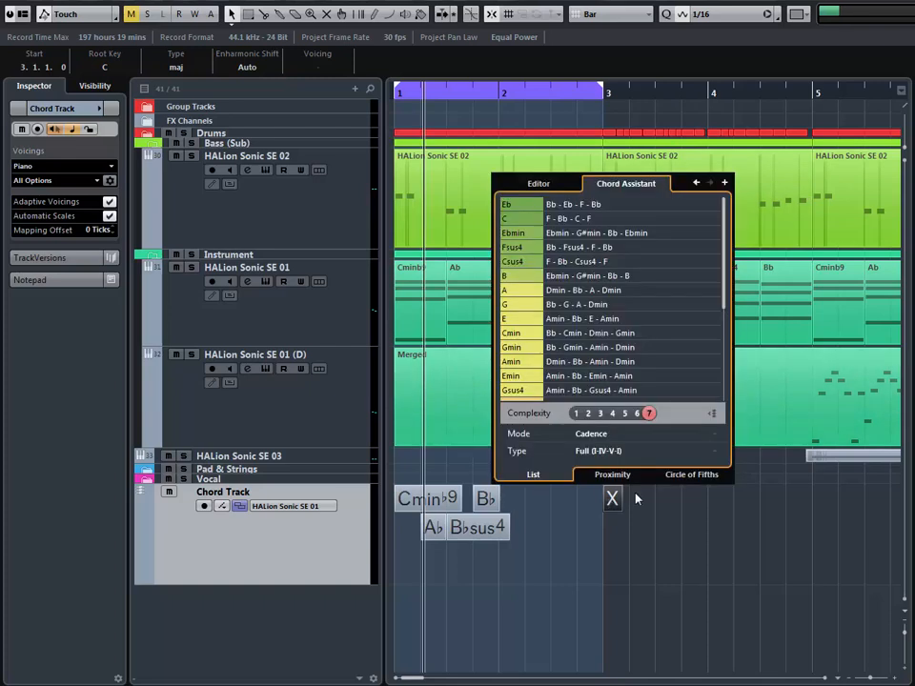
{"action": "left_click", "coordinate": [539, 185]}
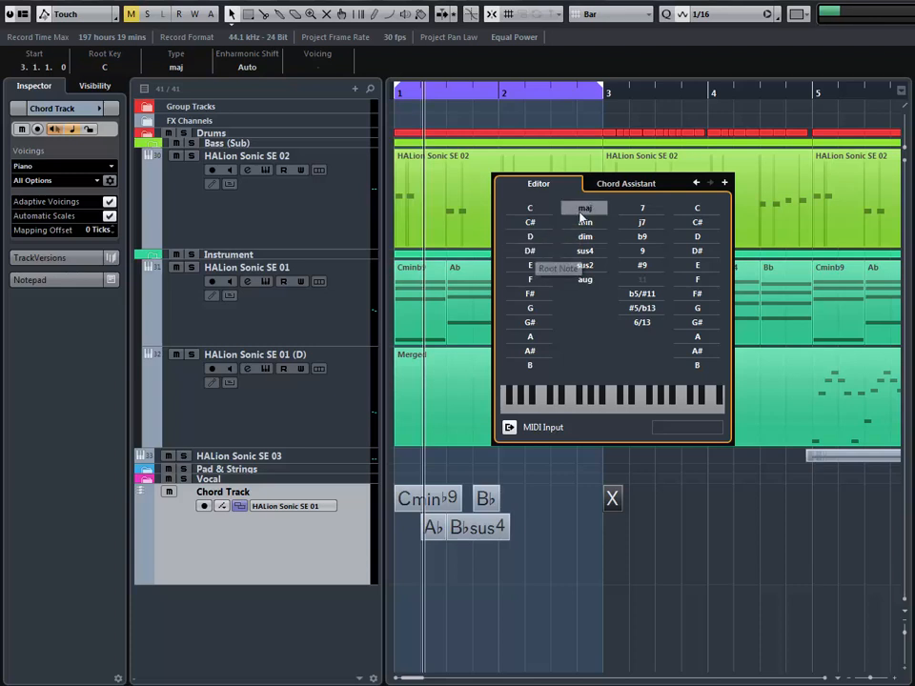
{"action": "left_click", "coordinate": [543, 208]}
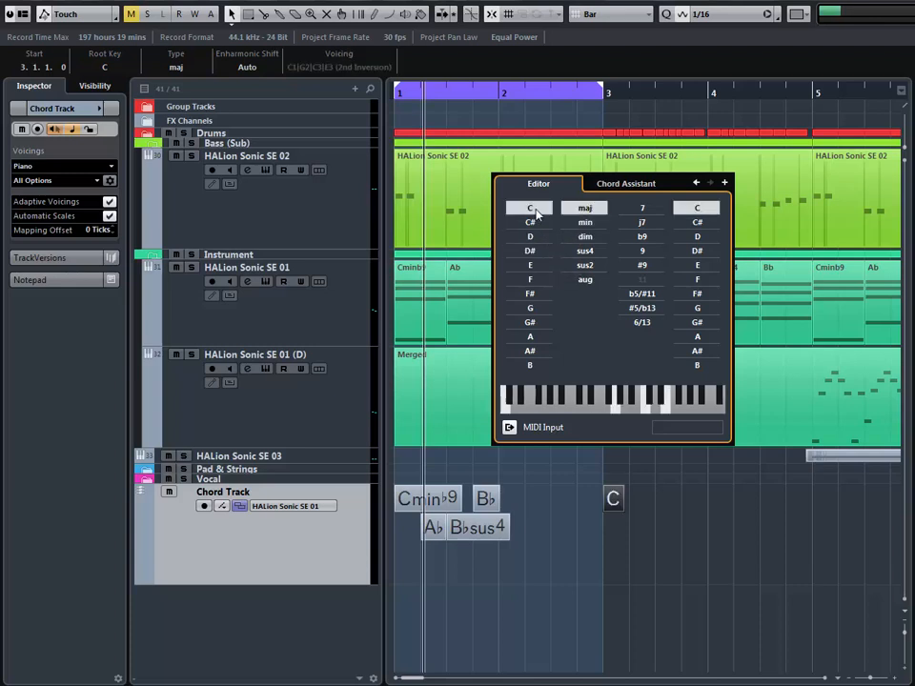
- Try the min, dim and sus4 types with the 7 and 9 tensions on the bar 3 chord, ending on plain Csus4
{"action": "left_click", "coordinate": [585, 222]}
{"action": "left_click", "coordinate": [586, 236]}
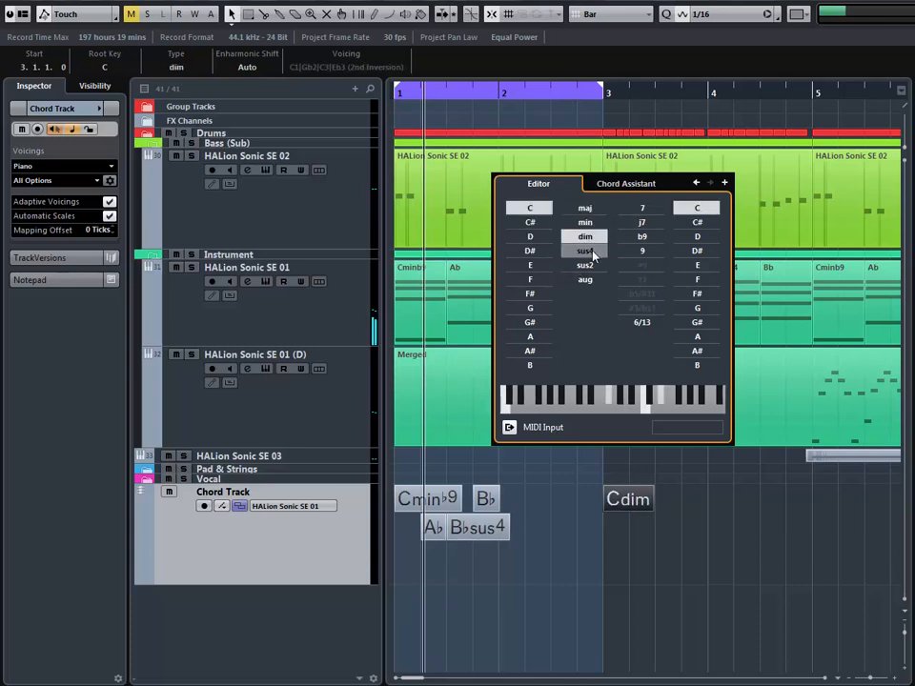
{"action": "left_click", "coordinate": [585, 251]}
{"action": "left_click", "coordinate": [645, 211]}
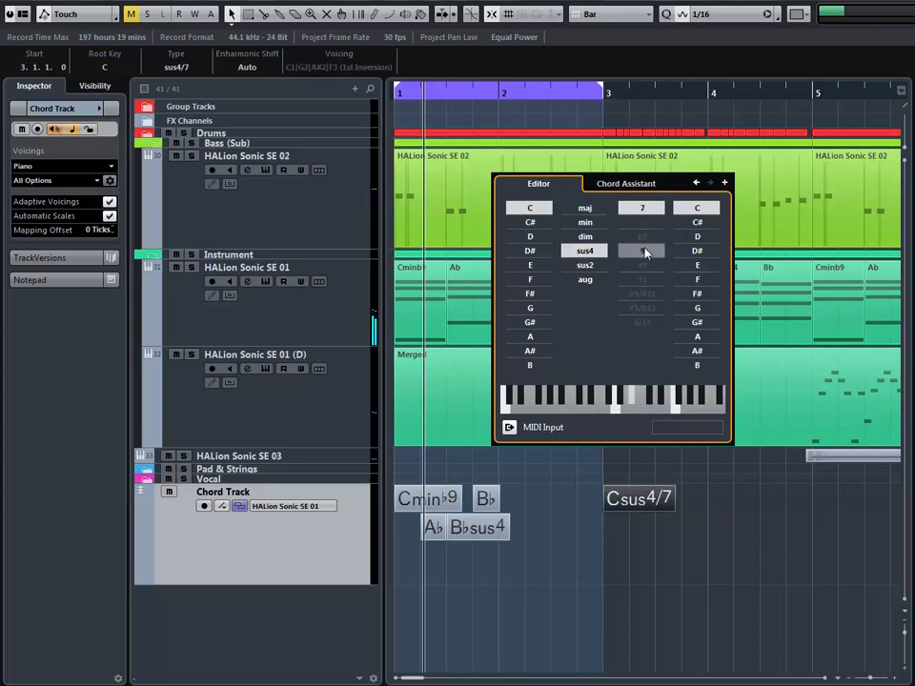
{"action": "left_click", "coordinate": [644, 209]}
{"action": "left_click", "coordinate": [644, 252]}
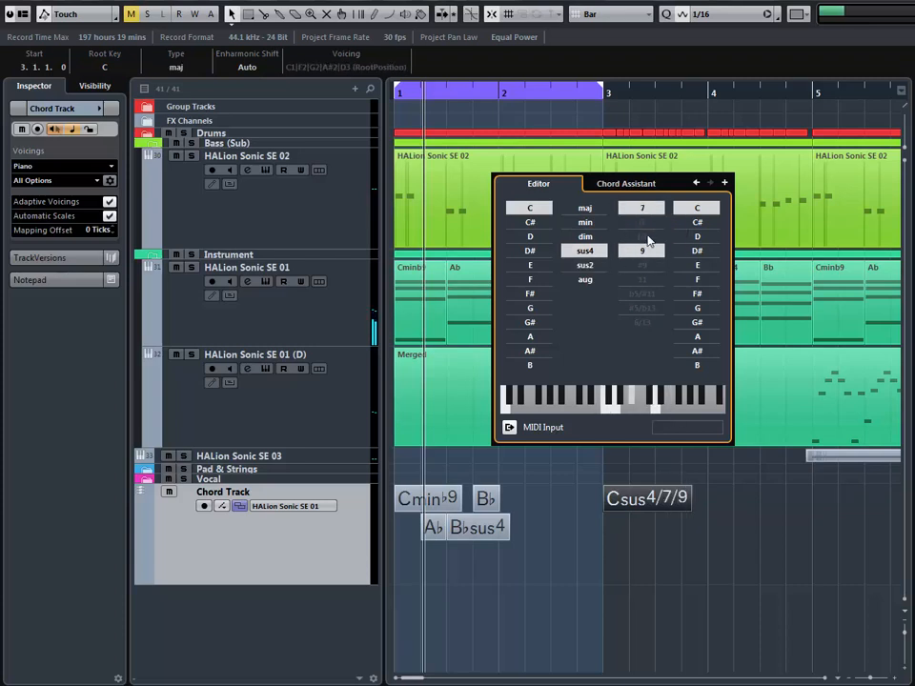
{"action": "left_click", "coordinate": [645, 253]}
{"action": "left_click", "coordinate": [638, 211]}
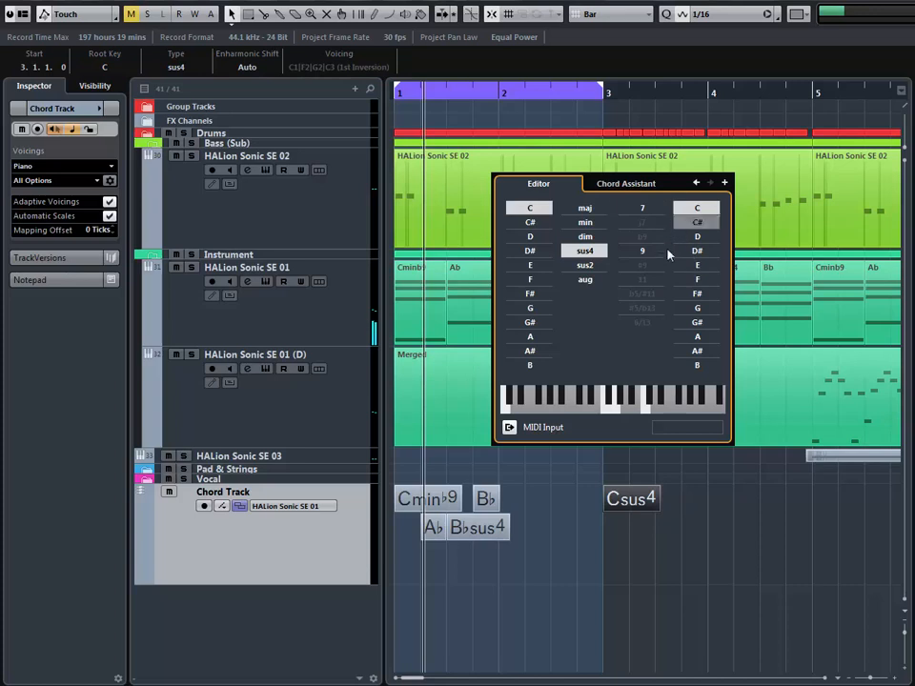
{"action": "left_click", "coordinate": [635, 505]}
{"action": "double_click", "coordinate": [635, 505]}
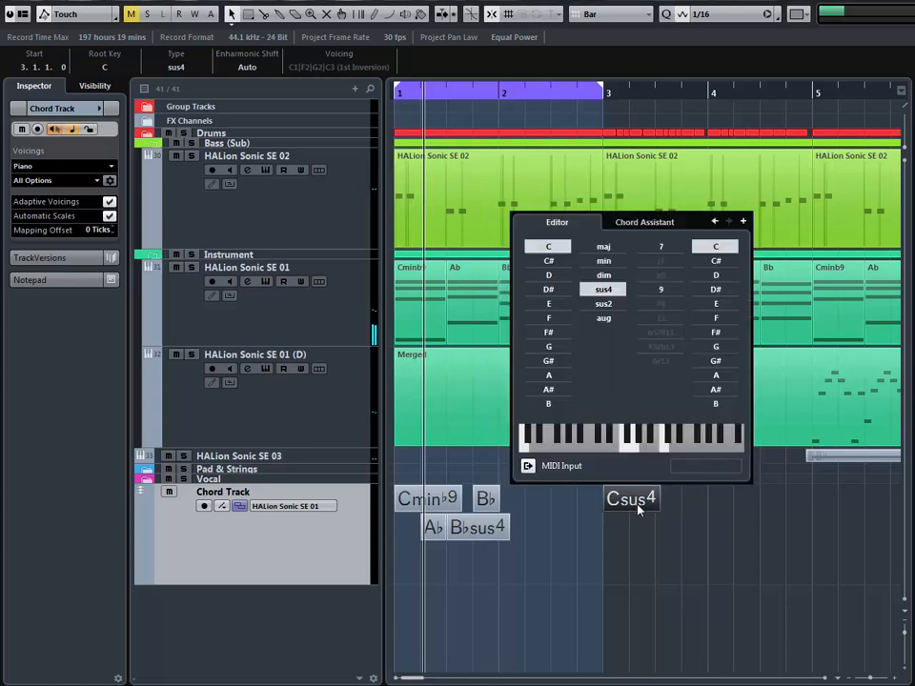
{"action": "left_click", "coordinate": [671, 536]}
- Draw an undefined chord event at bar 4 of the Chord Track and return to the selection tool
{"action": "right_click", "coordinate": [671, 536]}
{"action": "left_click", "coordinate": [817, 537]}
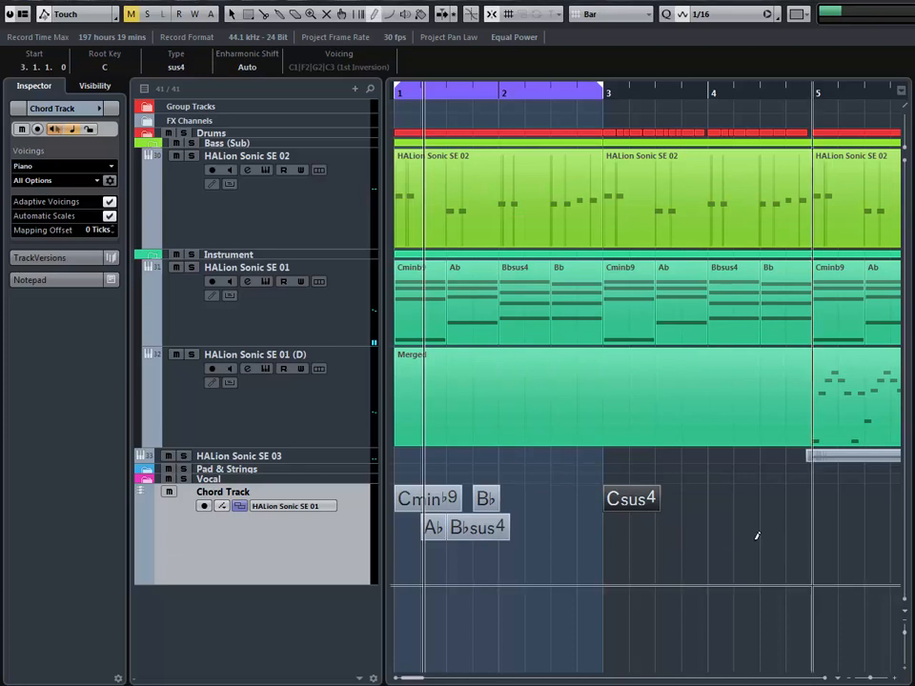
{"action": "left_click", "coordinate": [725, 541]}
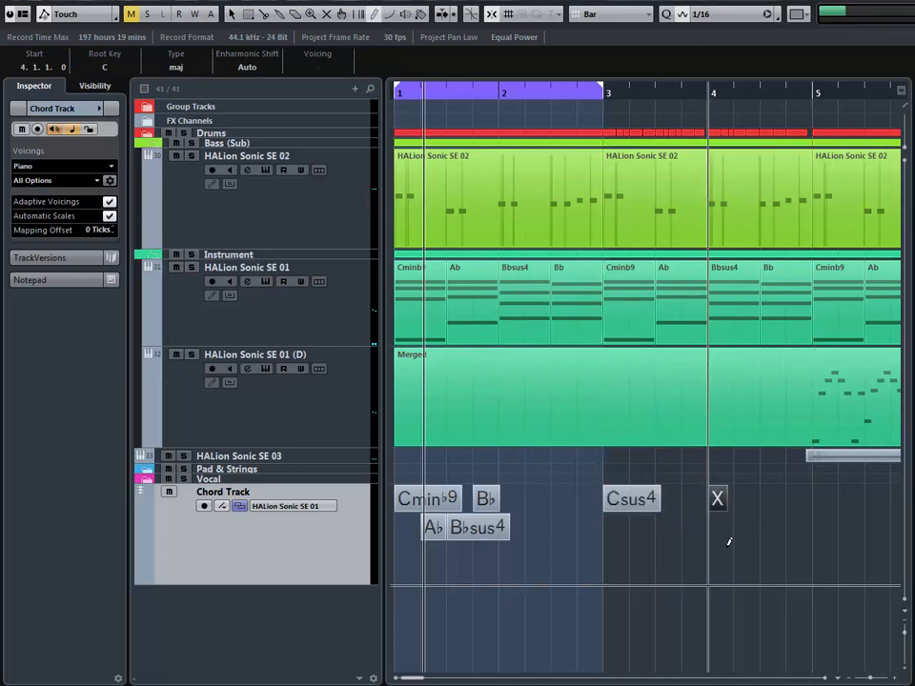
{"action": "right_click", "coordinate": [729, 547]}
{"action": "left_click", "coordinate": [730, 549]}
- Open the Chord Assistant for the bar 4 chord, set the complexity to 1 and audition suggestions, ending on Bb
{"action": "double_click", "coordinate": [718, 498]}
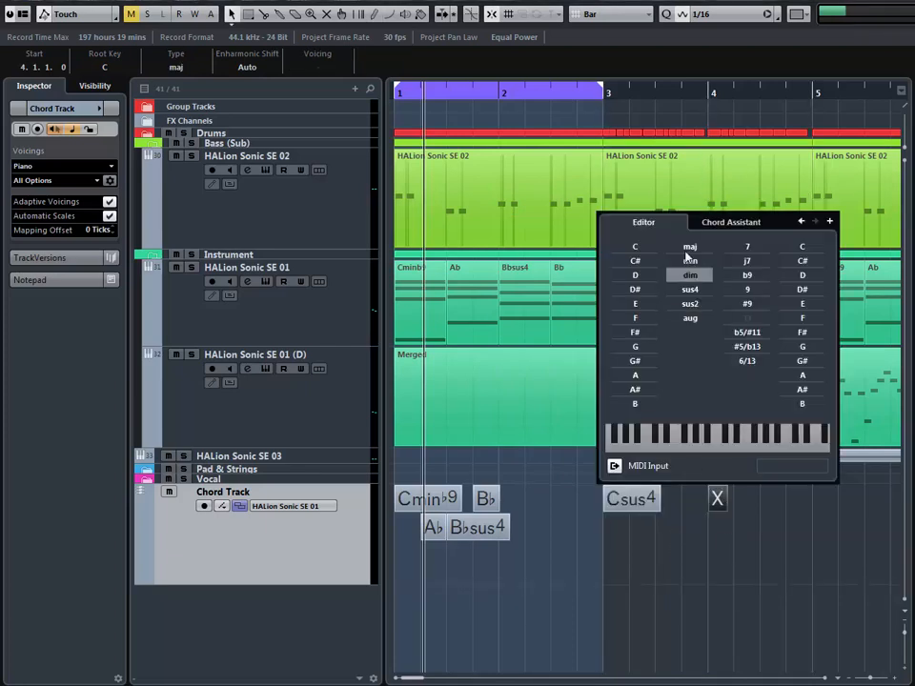
{"action": "left_click", "coordinate": [730, 223]}
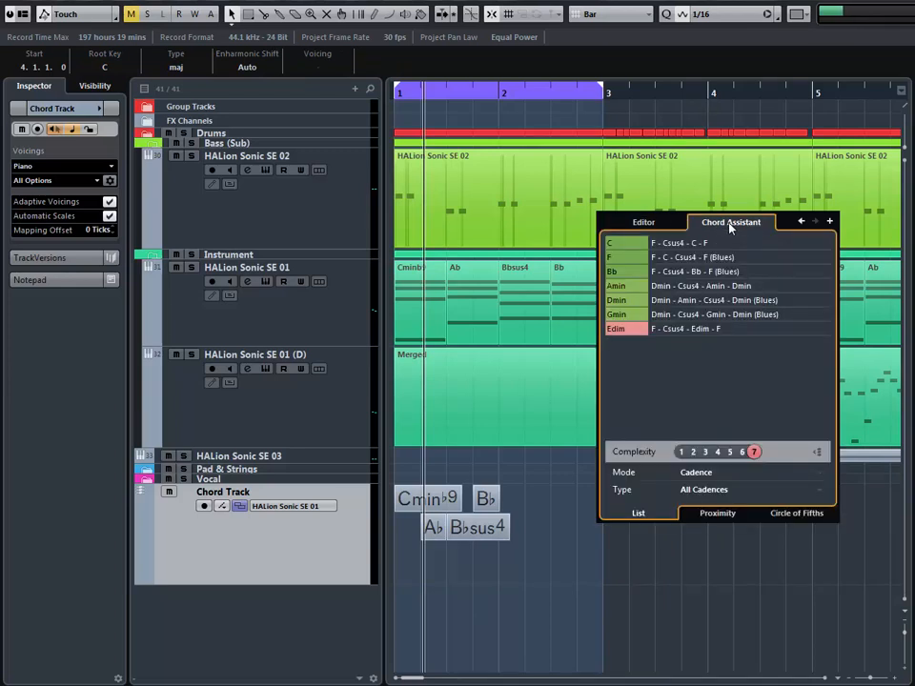
{"action": "left_click", "coordinate": [681, 452]}
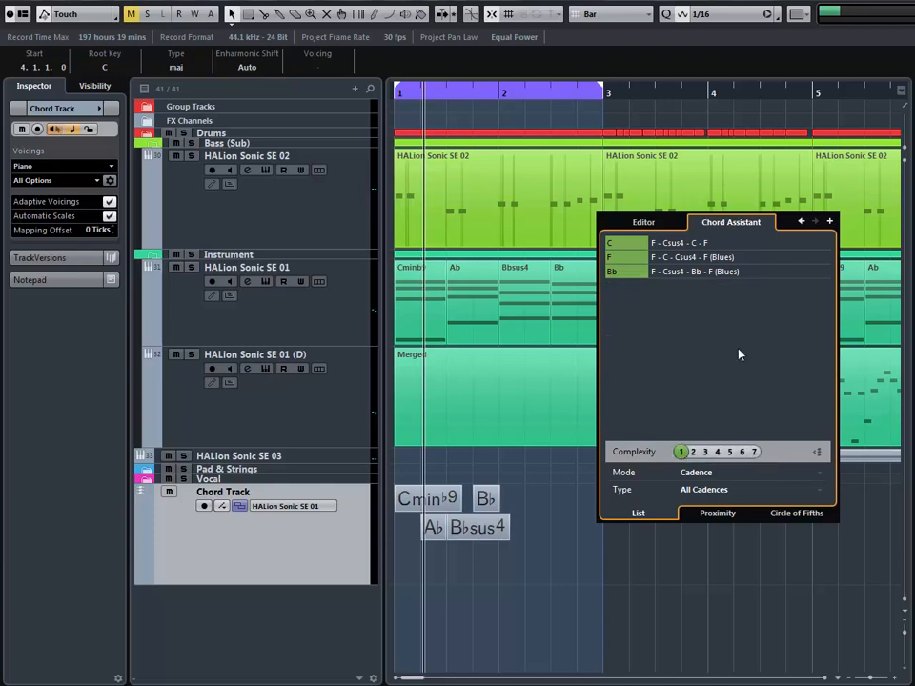
{"action": "left_click", "coordinate": [671, 258]}
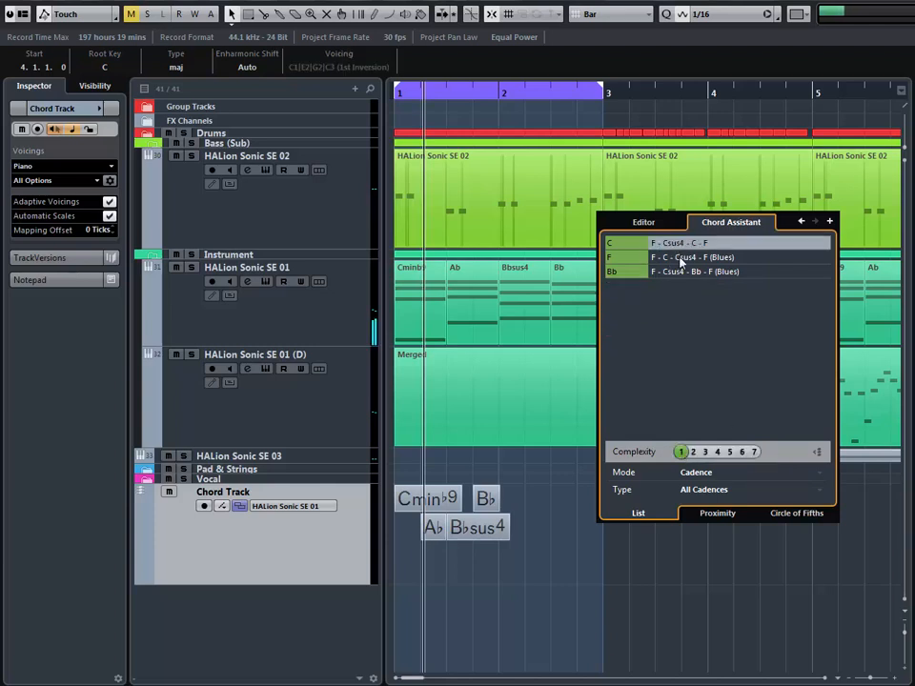
{"action": "left_click", "coordinate": [675, 273]}
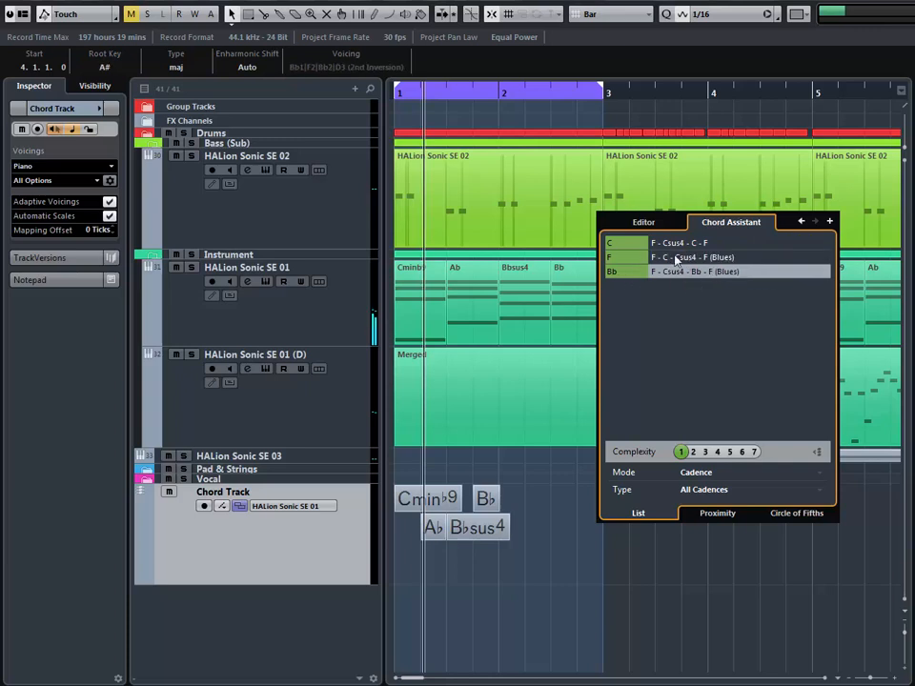
- Raise the Chord Assistant's complexity to 7, audition the Edim and Gmin suggestions and choose Dmin for the bar 4 chord
{"action": "left_click", "coordinate": [754, 453]}
{"action": "left_click", "coordinate": [682, 328]}
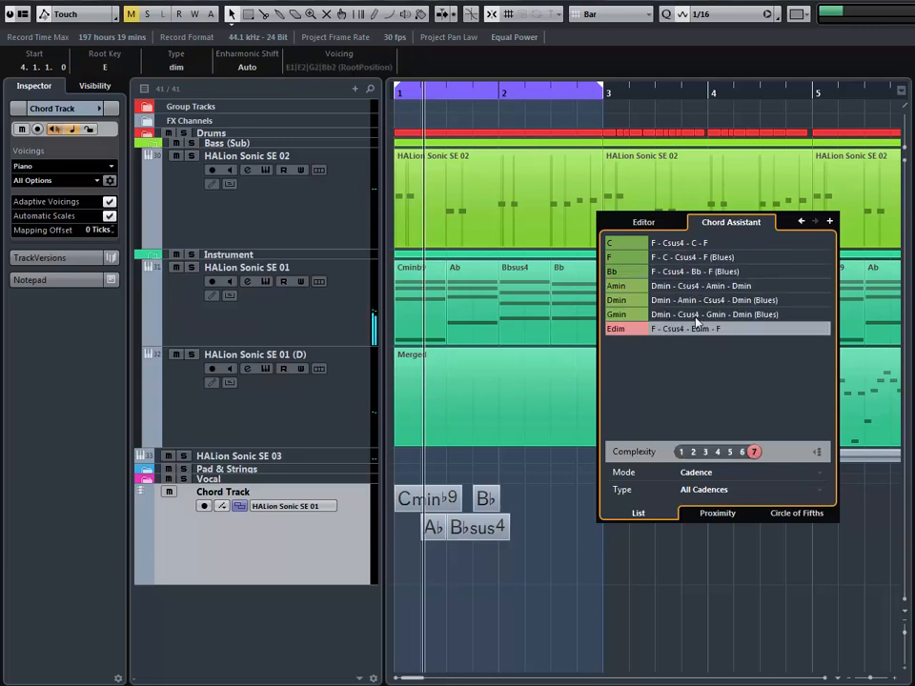
{"action": "left_click", "coordinate": [682, 316]}
{"action": "left_click", "coordinate": [688, 301]}
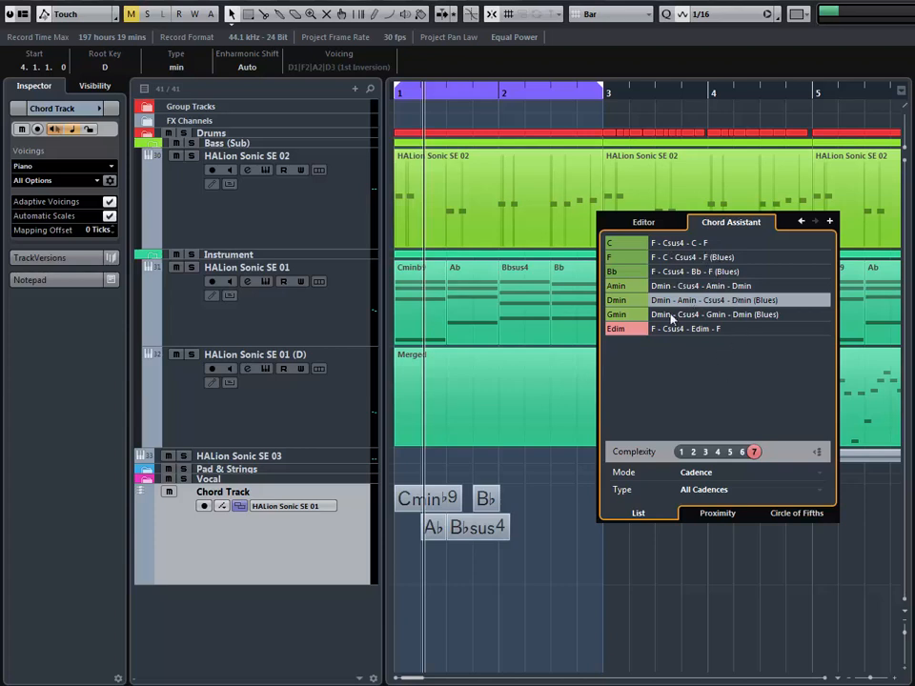
- Close the chord editor and delete the chord events at bars 3 and 4 of the Chord Track
{"action": "left_click", "coordinate": [668, 221]}
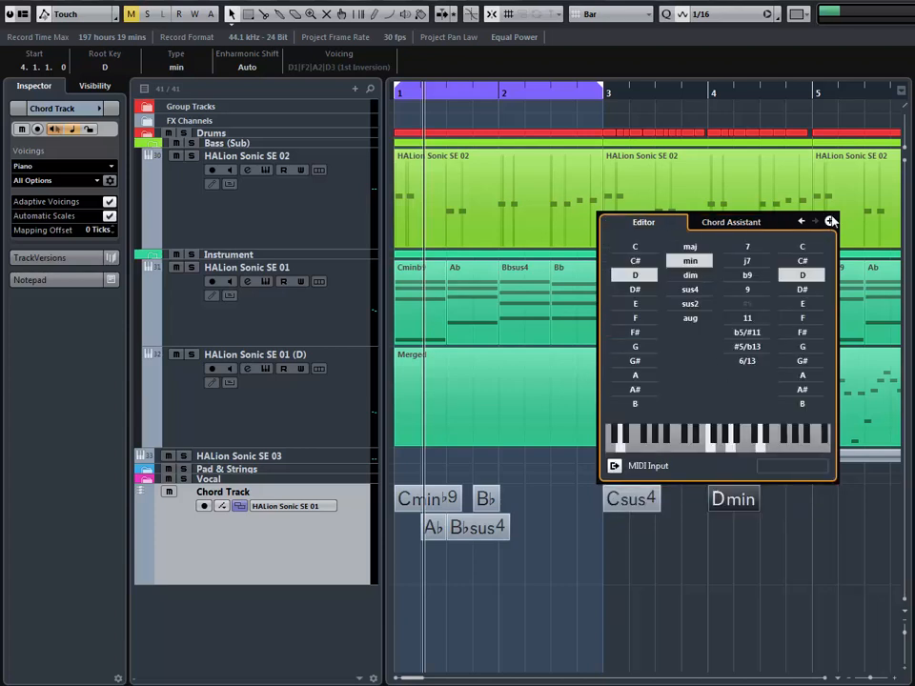
{"action": "left_click", "coordinate": [695, 524]}
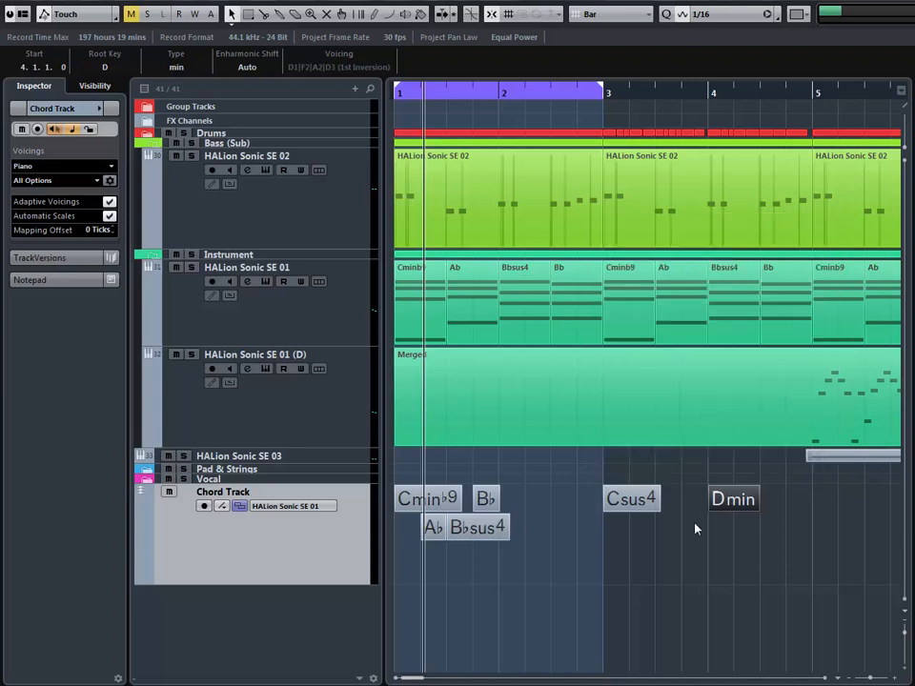
{"action": "left_click_drag", "start_coordinate": [771, 557], "coordinate": [637, 496]}
{"action": "key", "text": "Delete"}
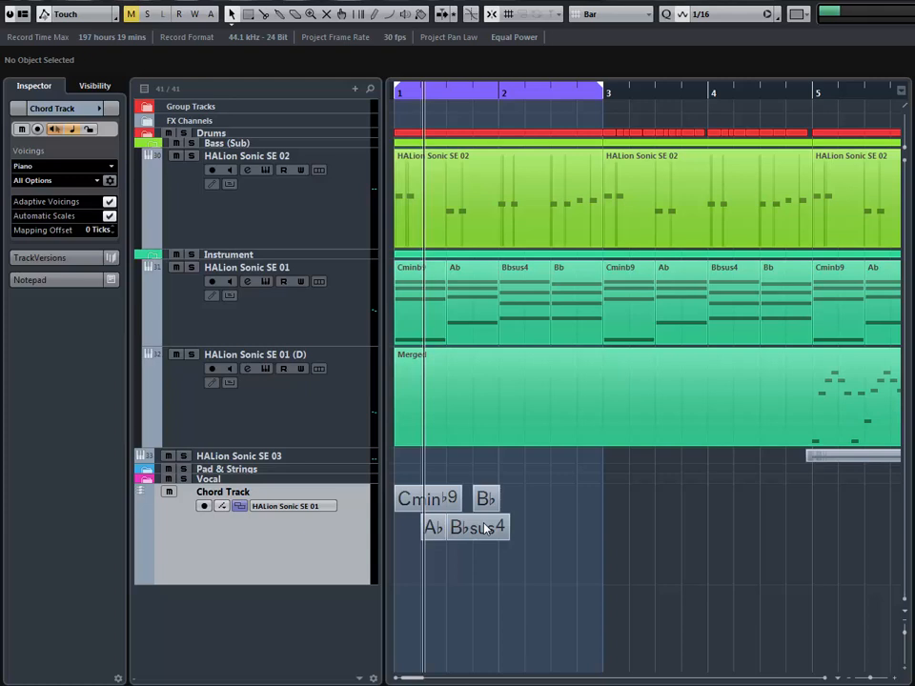
- Move the right locator to bar 5 so the cycle range covers bars 1 to 4
{"action": "key", "text": "g"}
{"action": "key", "text": "g"}
{"action": "key", "text": "g"}
{"action": "key", "text": "g"}
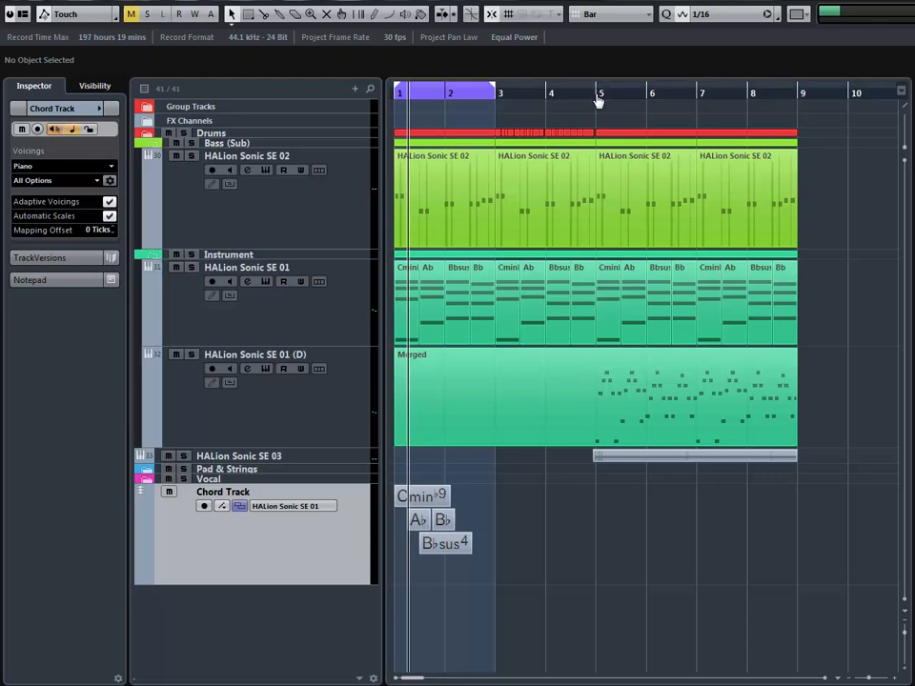
{"action": "left_click", "coordinate": [595, 92], "text": "alt"}
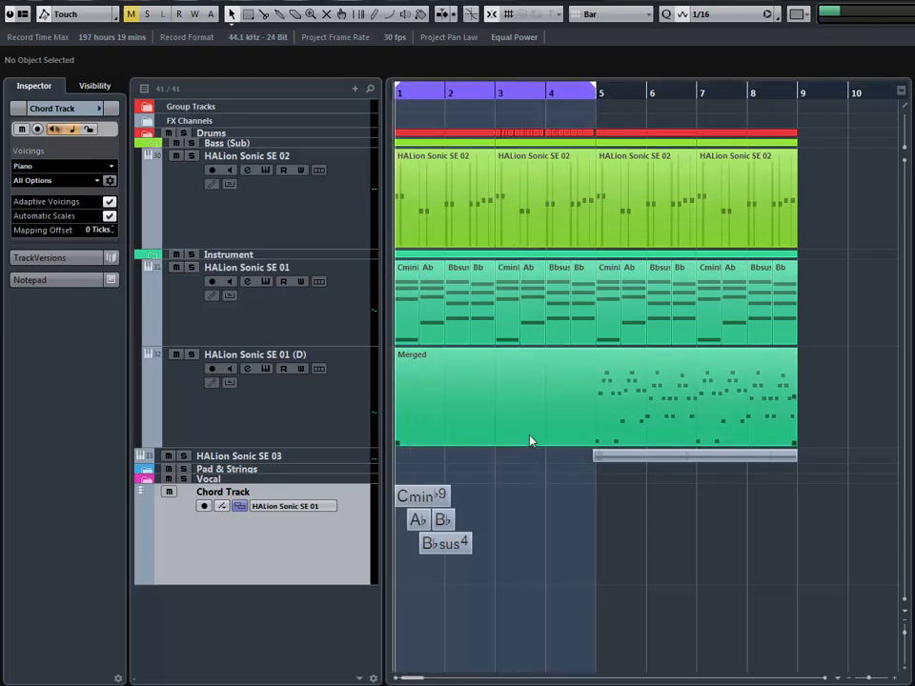
{"action": "key", "text": "h"}
{"action": "key", "text": "h"}
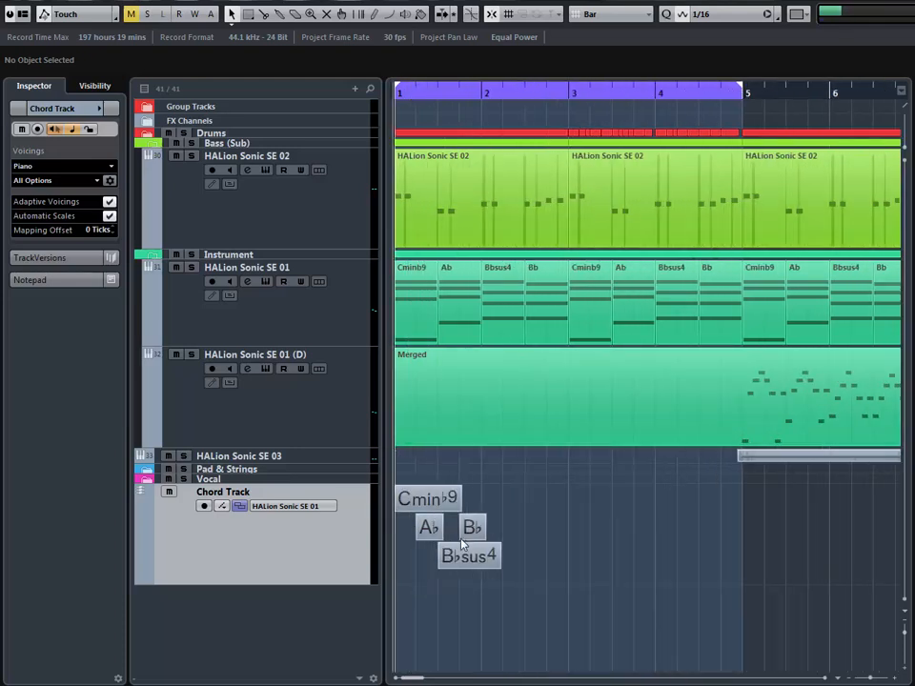
- Go through the chord parts on the HALion Sonic SE 01 track one by one from bar 1 to bar 4
{"action": "left_click", "coordinate": [417, 324]}
{"action": "left_click", "coordinate": [459, 315]}
{"action": "left_click", "coordinate": [513, 308]}
{"action": "left_click", "coordinate": [548, 310]}
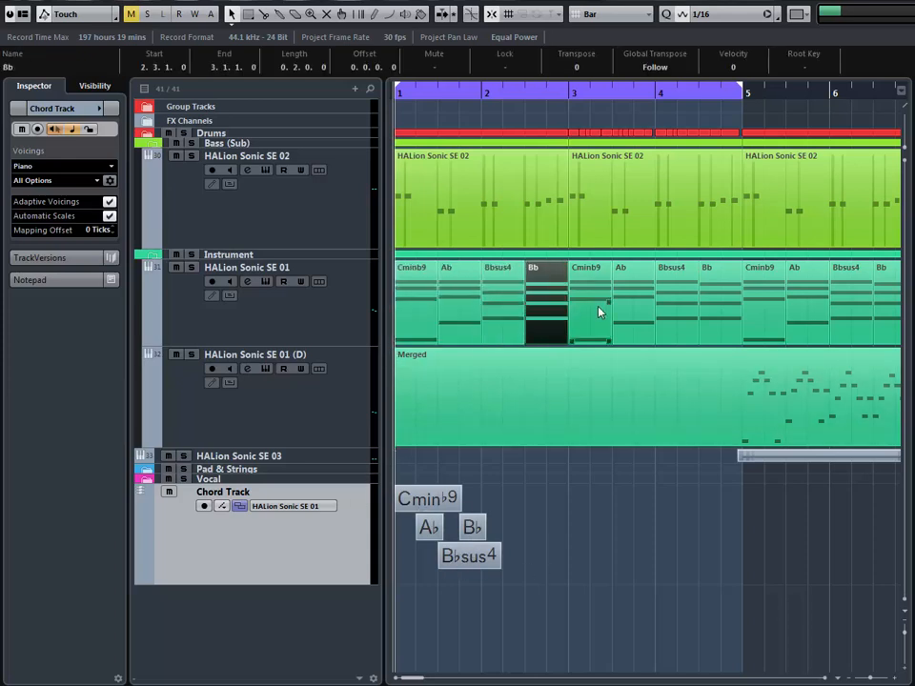
{"action": "left_click", "coordinate": [591, 311]}
{"action": "left_click", "coordinate": [634, 311]}
{"action": "left_click", "coordinate": [679, 312]}
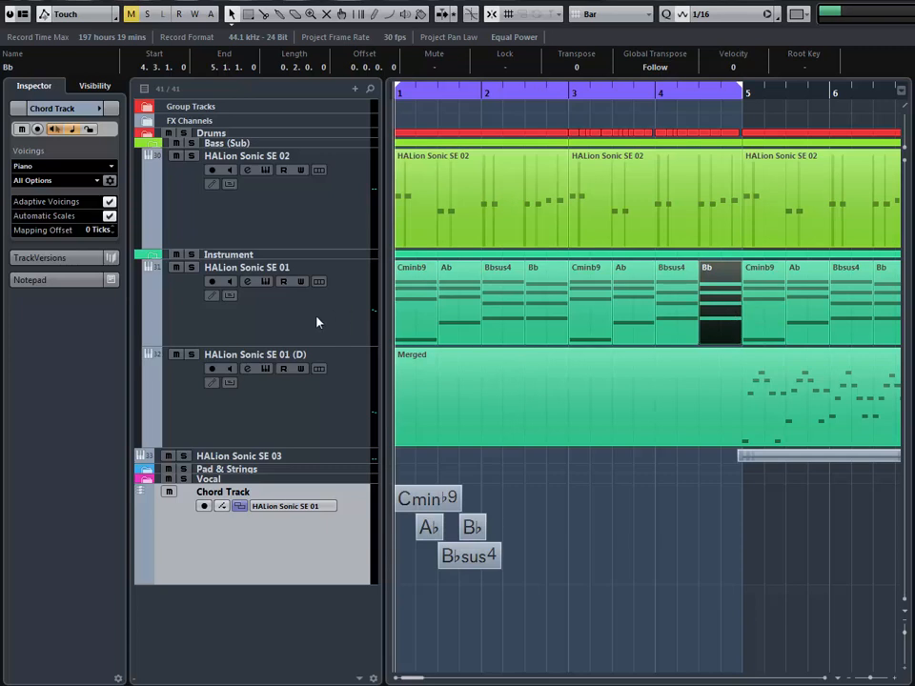
- Solo the HALion Sonic SE 01 track and check the program loaded in its instrument
{"action": "left_click", "coordinate": [316, 321]}
{"action": "key", "text": "g"}
{"action": "key", "text": "g"}
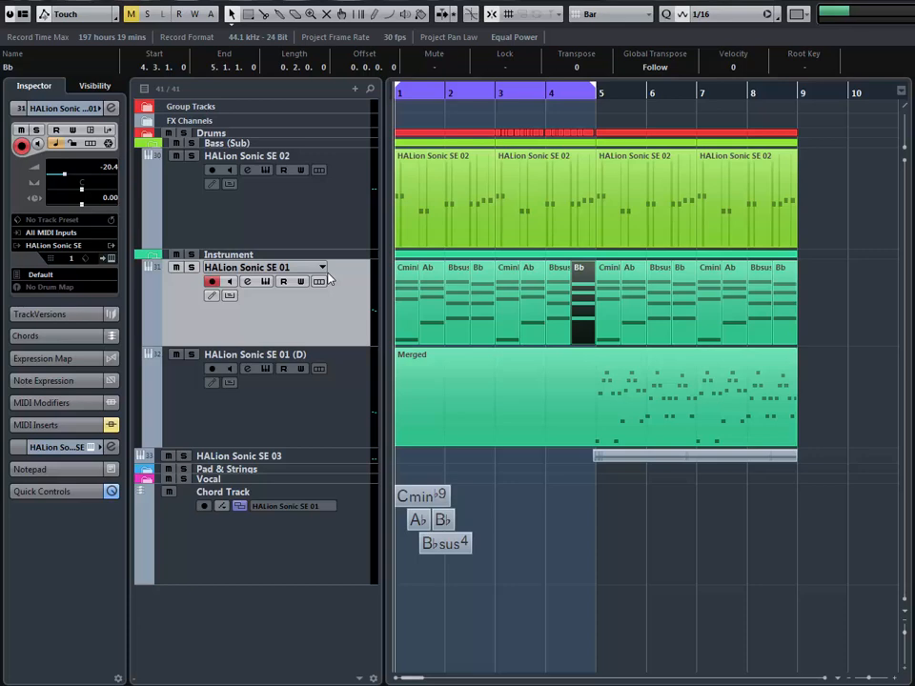
{"action": "key", "text": "s"}
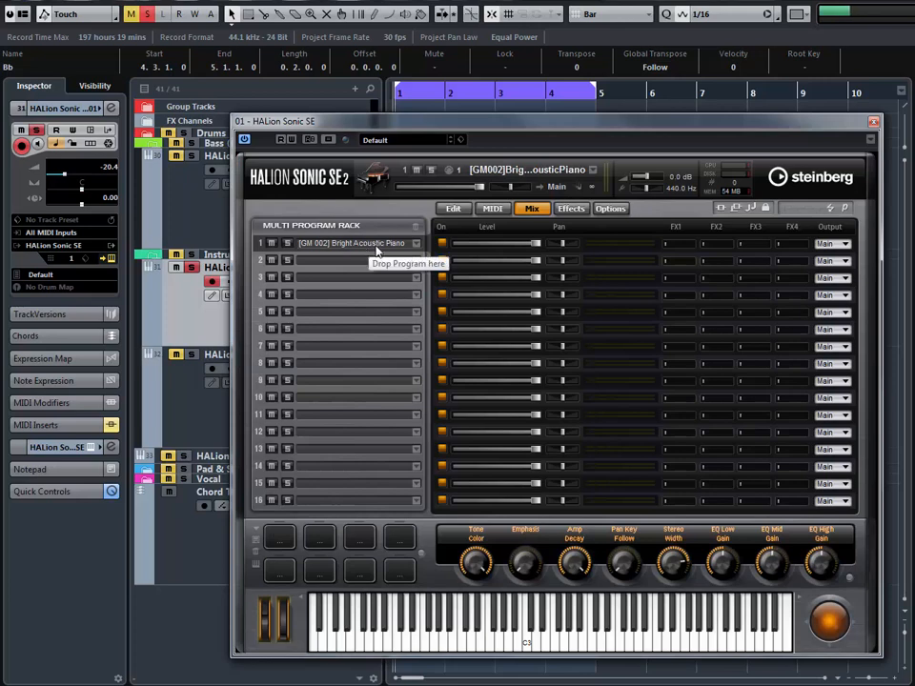
{"action": "left_click", "coordinate": [872, 124]}
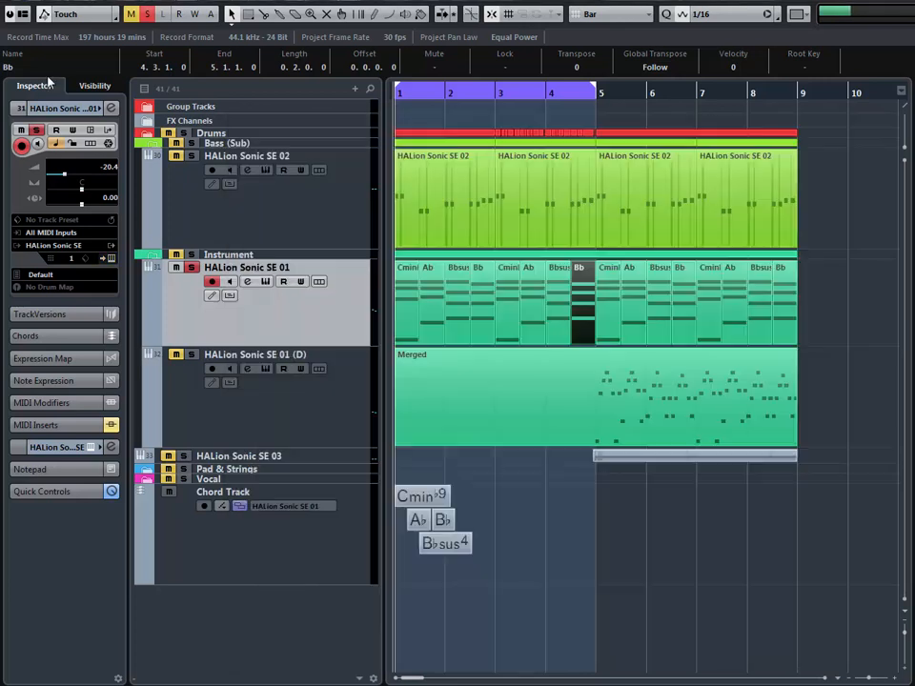
- Open the HALion Sonic SE 01 channel settings, bypass its sends, inserts and channel strip, and audition the dry chords
{"action": "left_click", "coordinate": [110, 108]}
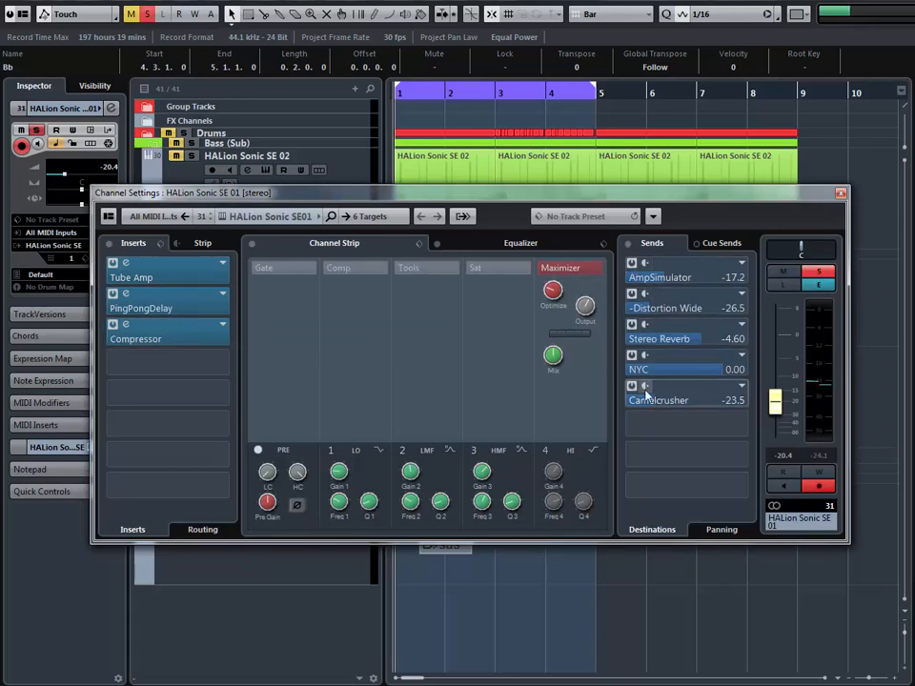
{"action": "left_click", "coordinate": [627, 244]}
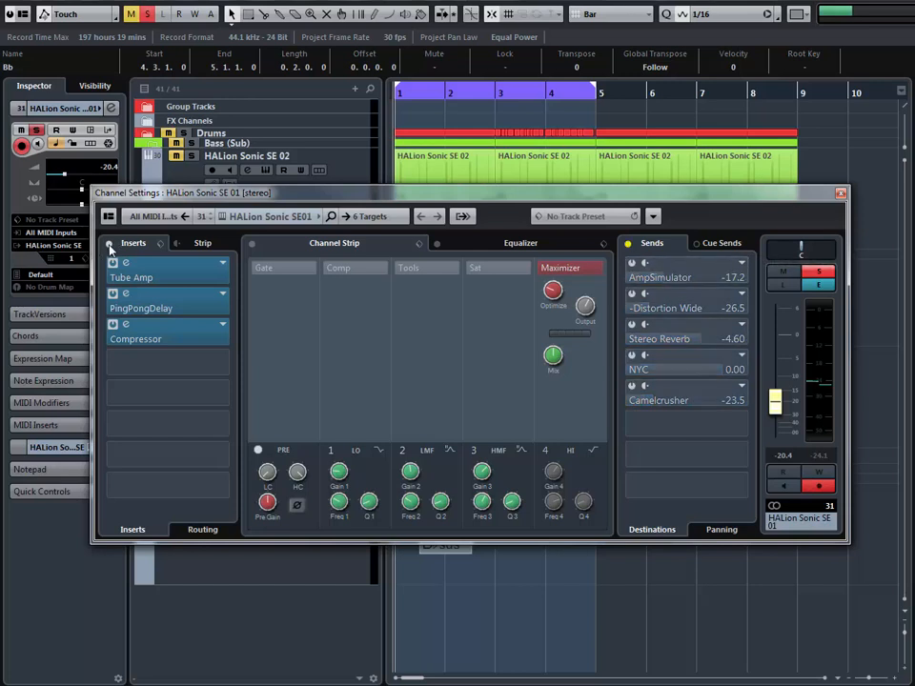
{"action": "left_click", "coordinate": [110, 244]}
{"action": "left_click", "coordinate": [252, 244]}
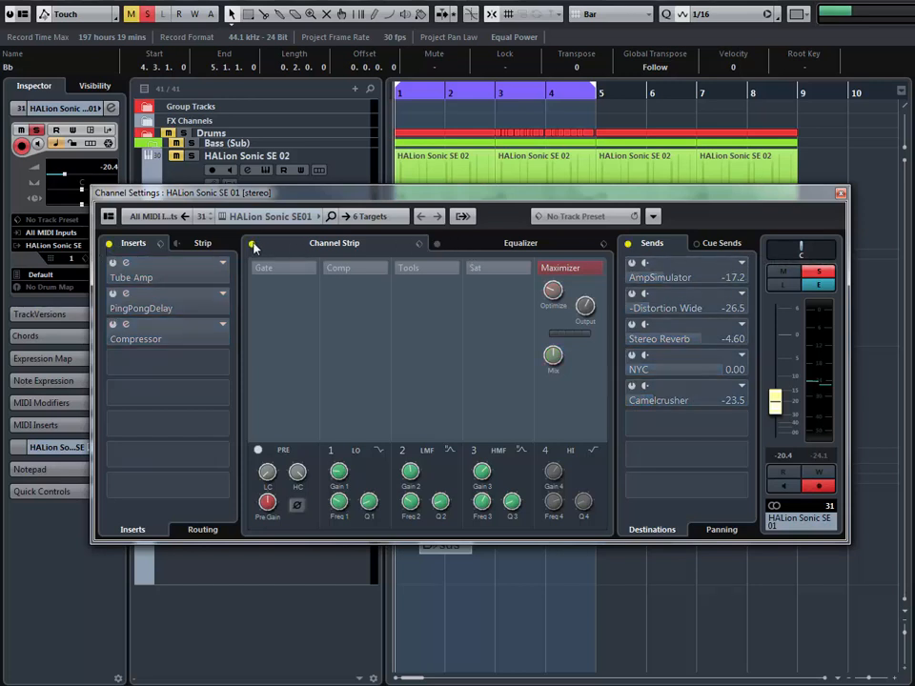
{"action": "key", "text": "space"}
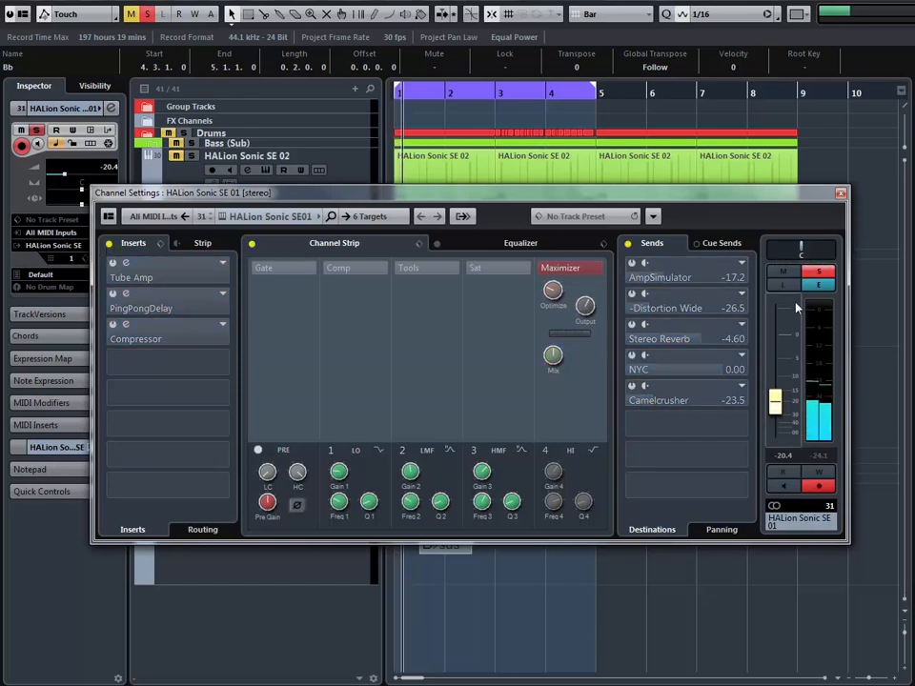
- Reset the HALion Sonic SE 01 channel fader to 0.00 and then return its volume to -20.4
{"action": "left_click", "coordinate": [778, 407], "text": "ctrl"}
{"action": "left_click", "coordinate": [783, 455]}
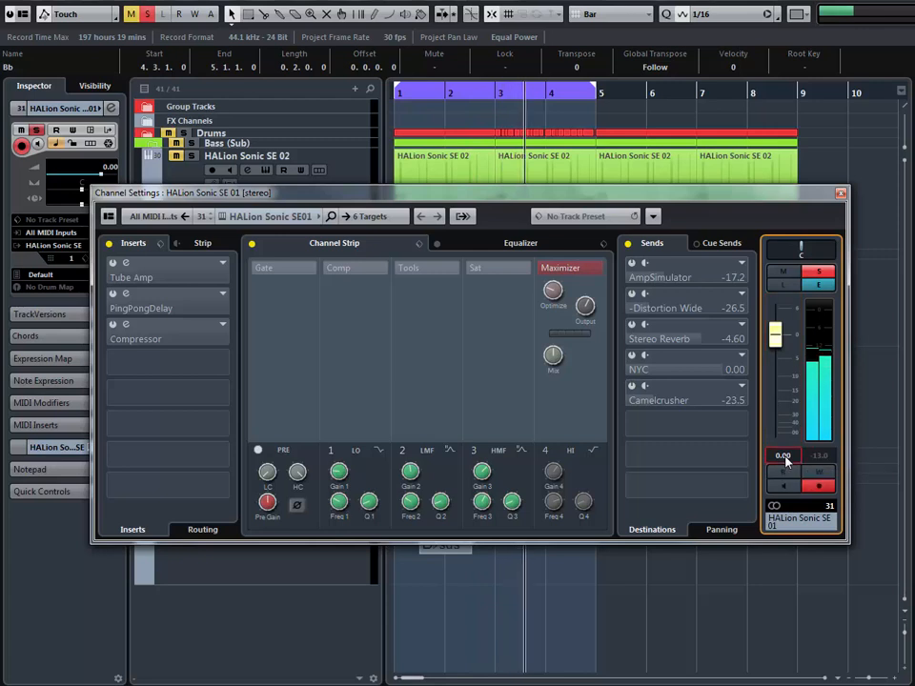
{"action": "type", "text": "-20"}
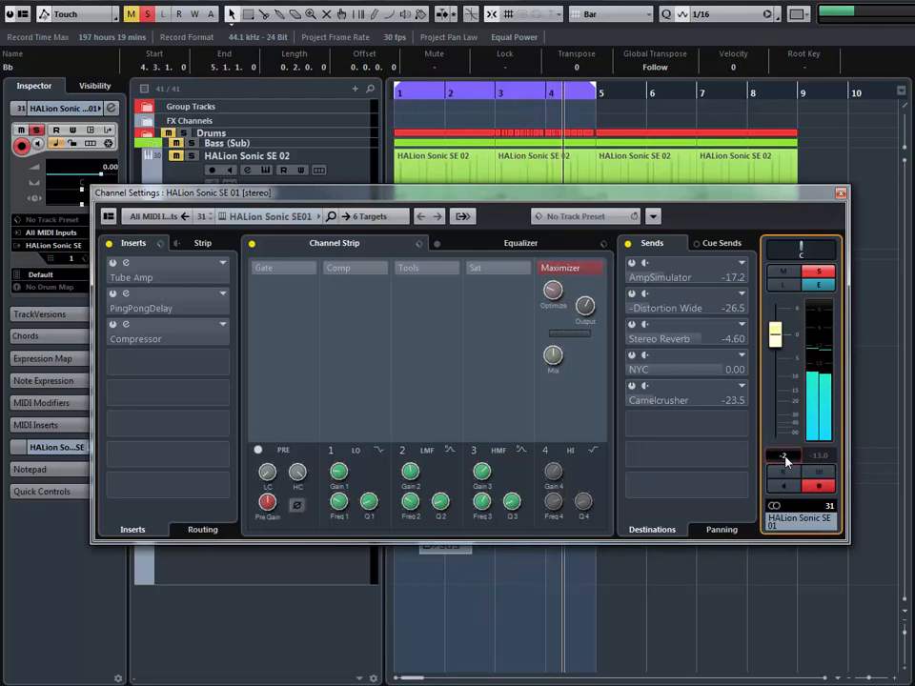
{"action": "type", "text": ".4"}
{"action": "key", "text": "Return"}
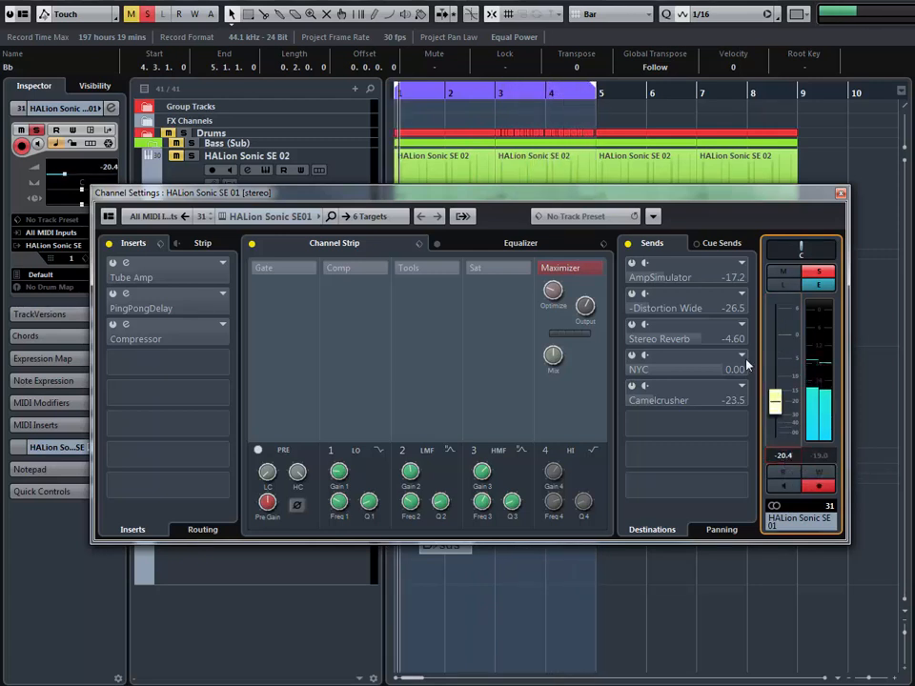
- Reactivate the channel's inserts, channel strip and sends to audition the processed chords
{"action": "left_click", "coordinate": [108, 243]}
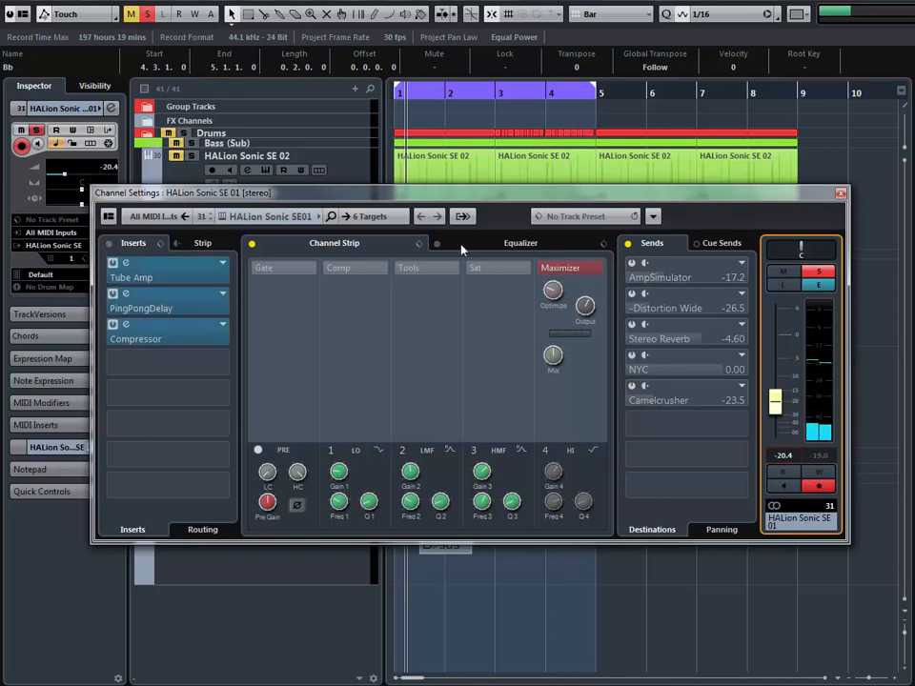
{"action": "left_click", "coordinate": [250, 244]}
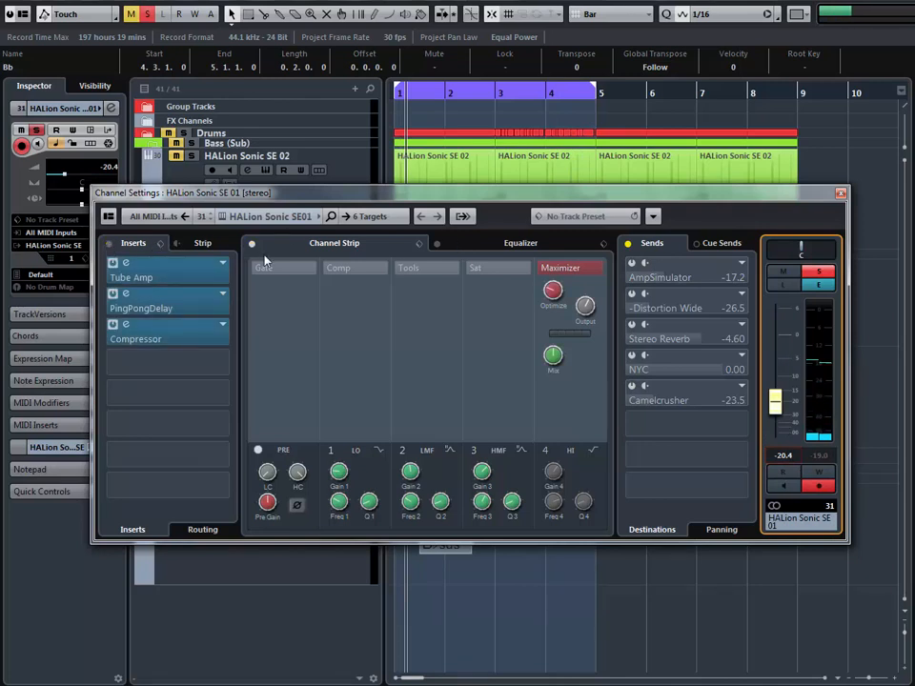
{"action": "left_click", "coordinate": [628, 245]}
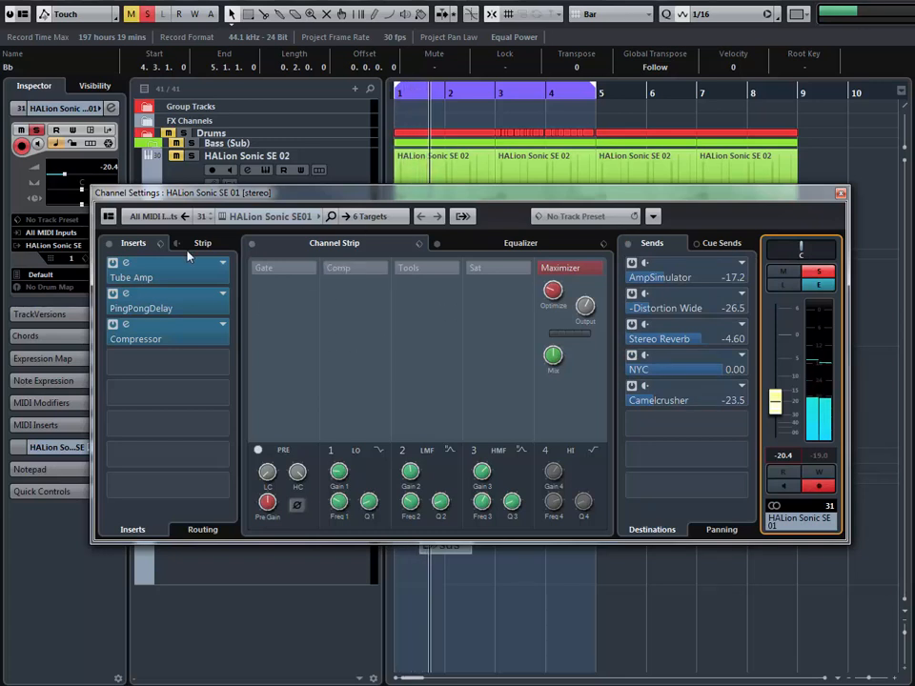
- Set the PingPongDelay insert's mix to 11.0 and close the plug-in and channel settings
{"action": "left_click", "coordinate": [181, 307]}
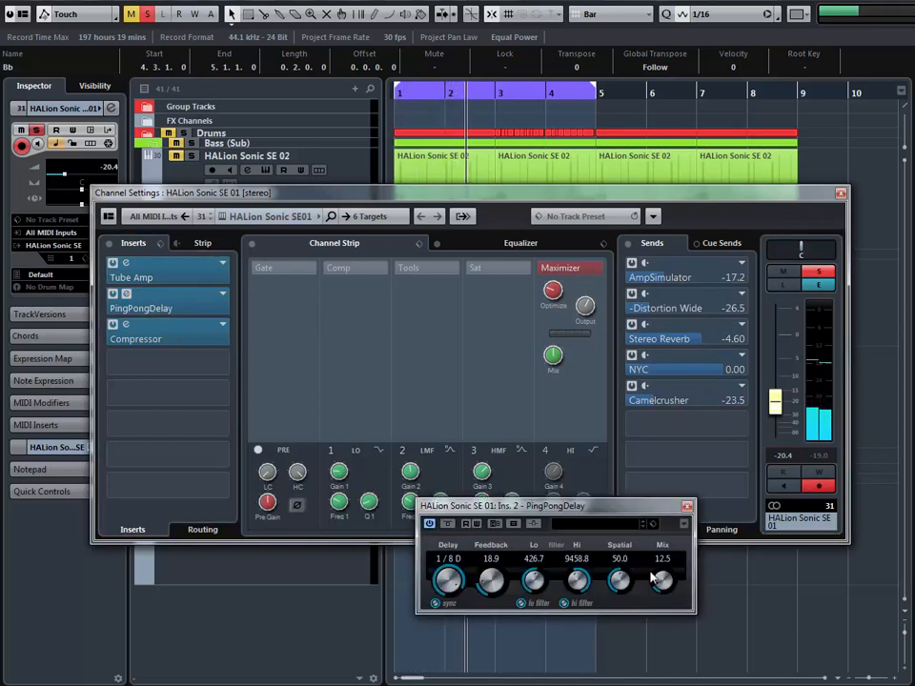
{"action": "left_click_drag", "start_coordinate": [662, 581], "coordinate": [663, 583]}
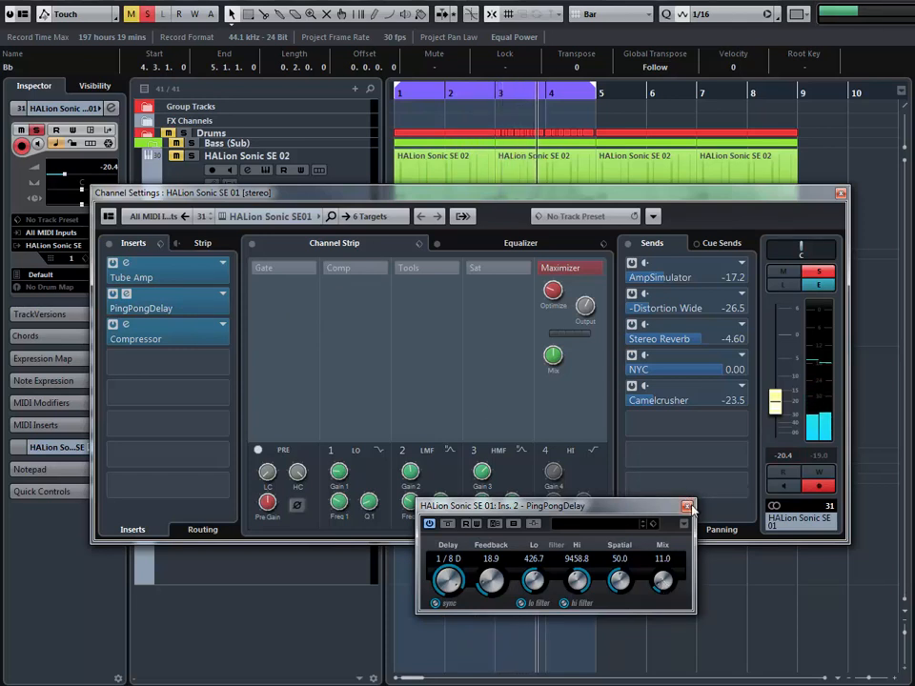
{"action": "left_click", "coordinate": [688, 506]}
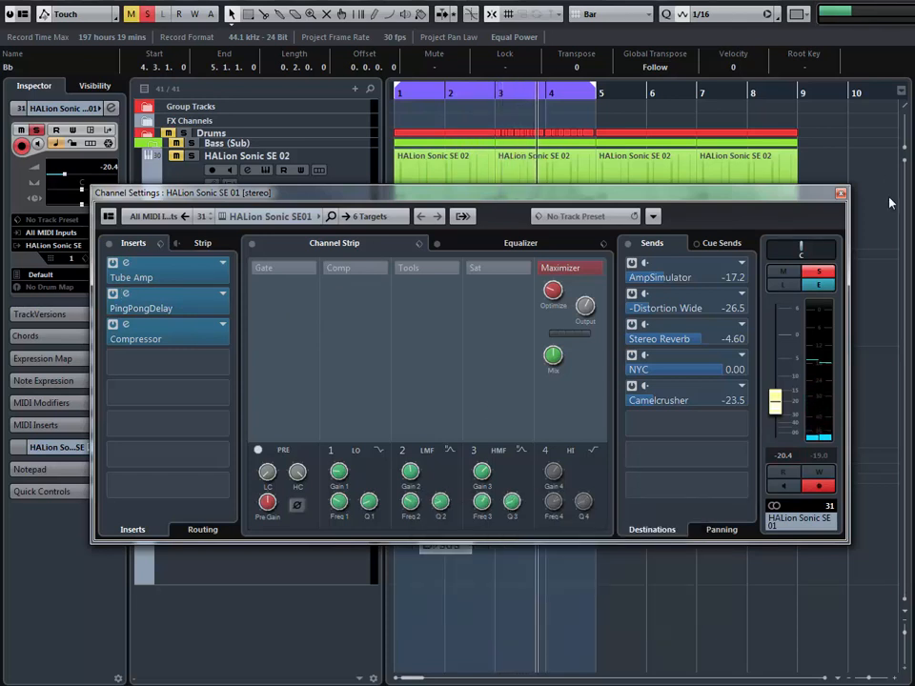
{"action": "left_click", "coordinate": [841, 195]}
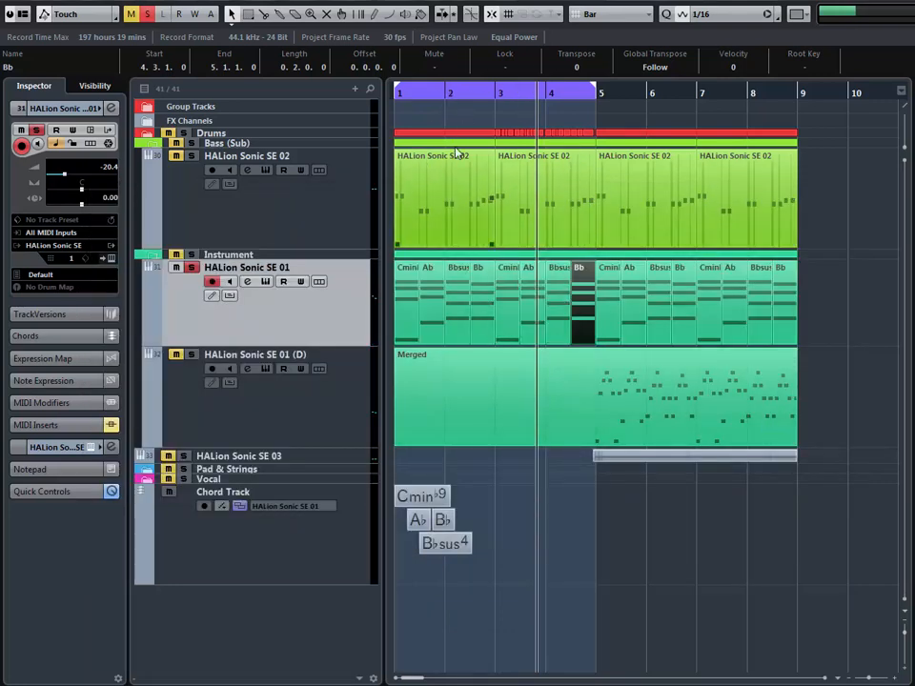
- Examine the chord parts of the HALion Sonic SE 01 track closely from the start of bar 1
{"action": "left_click", "coordinate": [392, 95]}
{"action": "key", "text": "h"}
{"action": "key", "text": "h"}
{"action": "key", "text": "h"}
{"action": "key", "text": "h"}
{"action": "key", "text": "h"}
{"action": "key", "text": "h"}
{"action": "key", "text": "h"}
{"action": "key", "text": "h"}
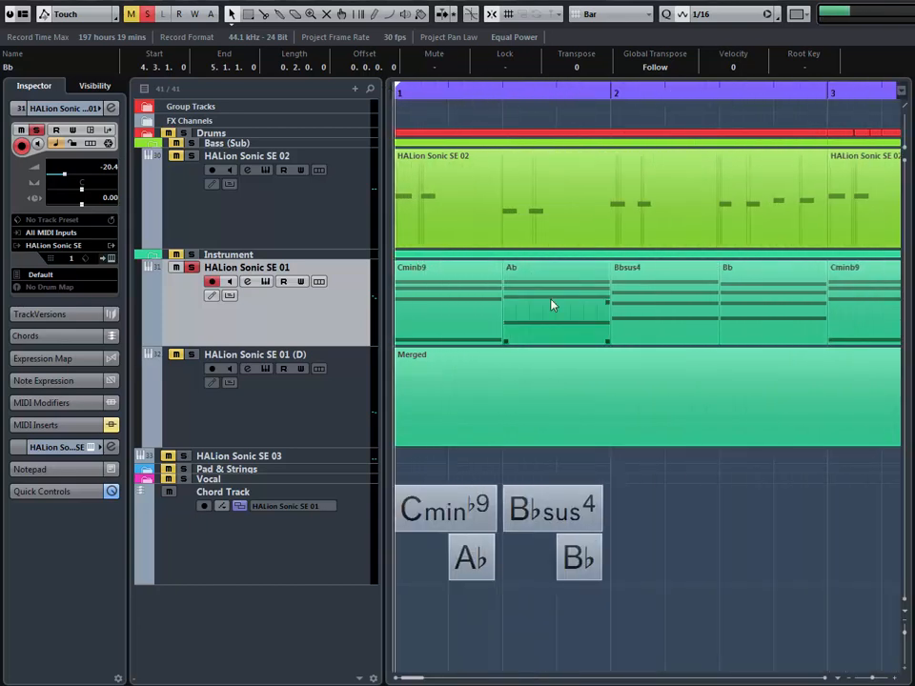
{"action": "key", "text": "g"}
{"action": "key", "text": "g"}
{"action": "key", "text": "g"}
{"action": "key", "text": "g"}
{"action": "key", "text": "g"}
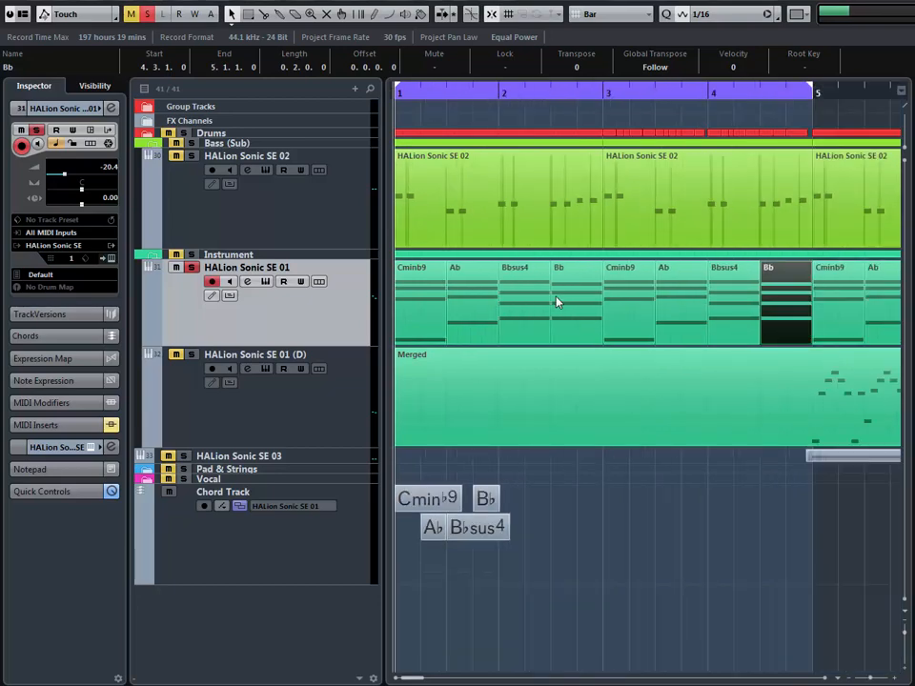
- Open the first Ab part in the Key Editor, examine where its notes start relative to the part's start, and close the editor
{"action": "double_click", "coordinate": [452, 312]}
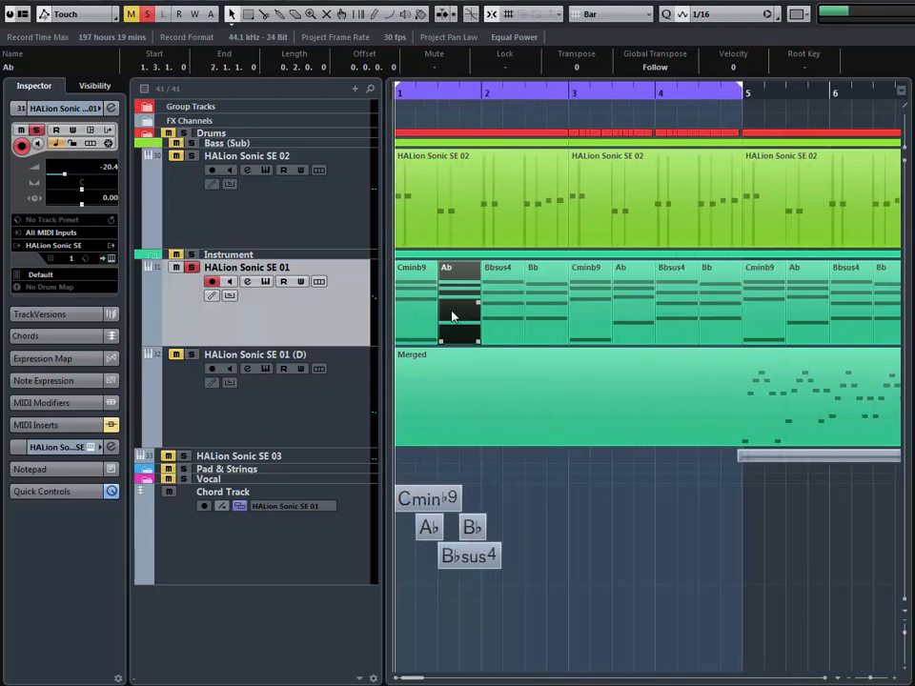
{"action": "key", "text": "h"}
{"action": "key", "text": "h"}
{"action": "key", "text": "h"}
{"action": "key", "text": "h"}
{"action": "key", "text": "h"}
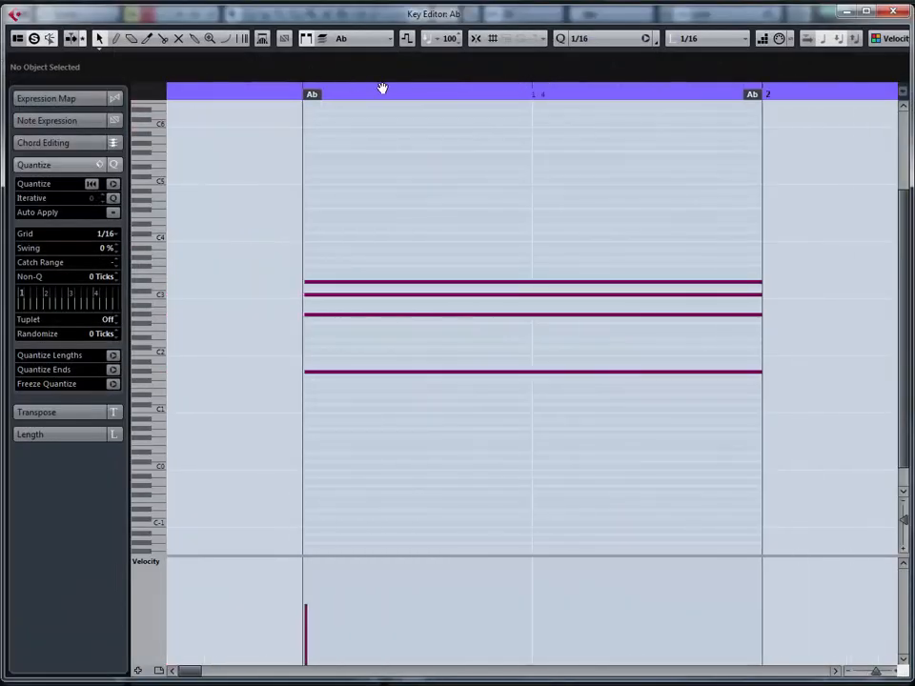
{"action": "left_click", "coordinate": [300, 92]}
{"action": "key", "text": "h"}
{"action": "key", "text": "h"}
{"action": "key", "text": "space"}
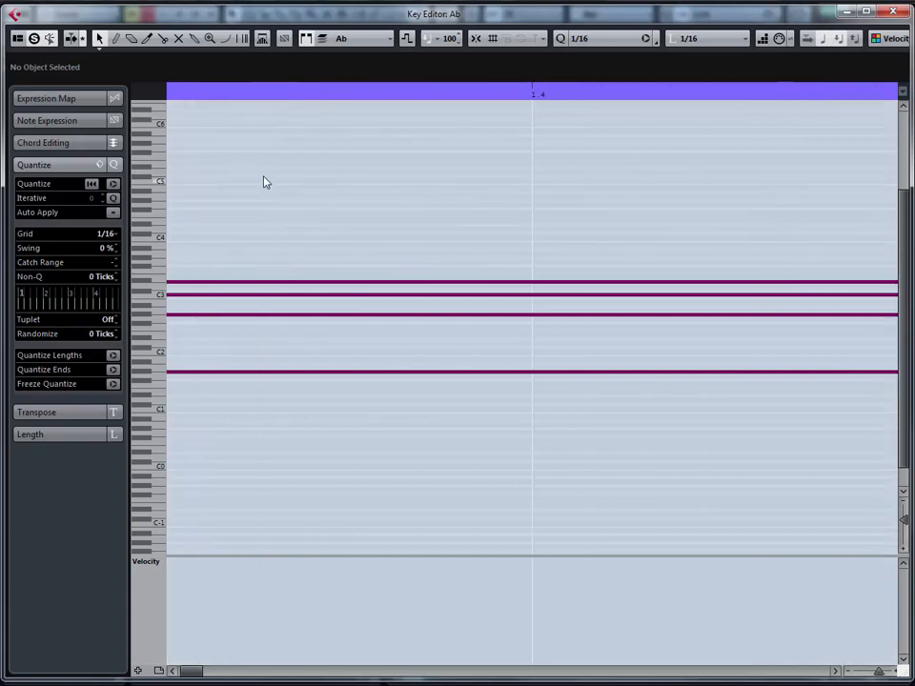
{"action": "key", "text": "g"}
{"action": "left_click_drag", "start_coordinate": [287, 93], "coordinate": [270, 157]}
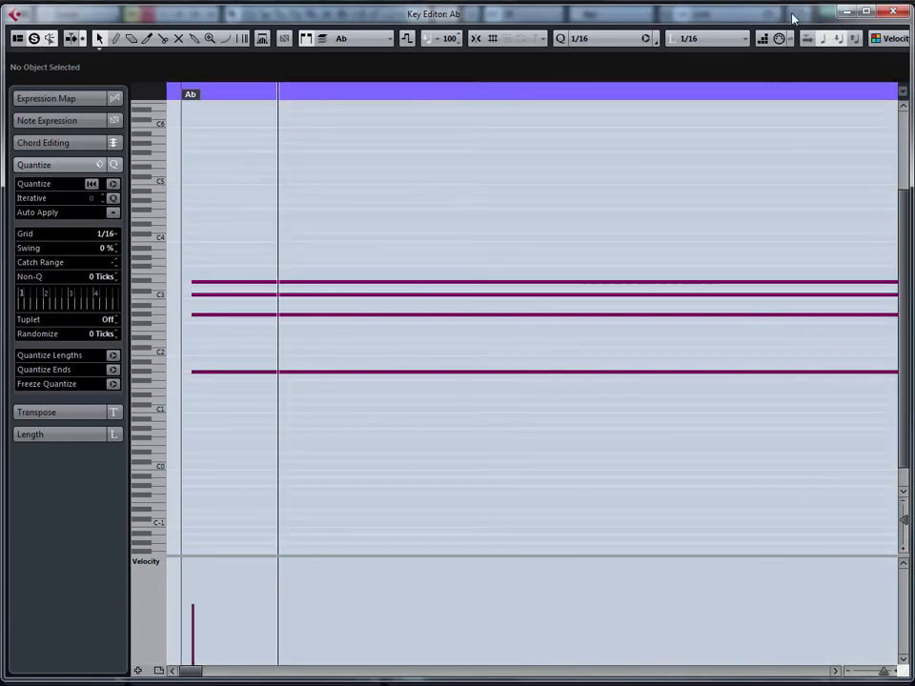
{"action": "left_click", "coordinate": [893, 10]}
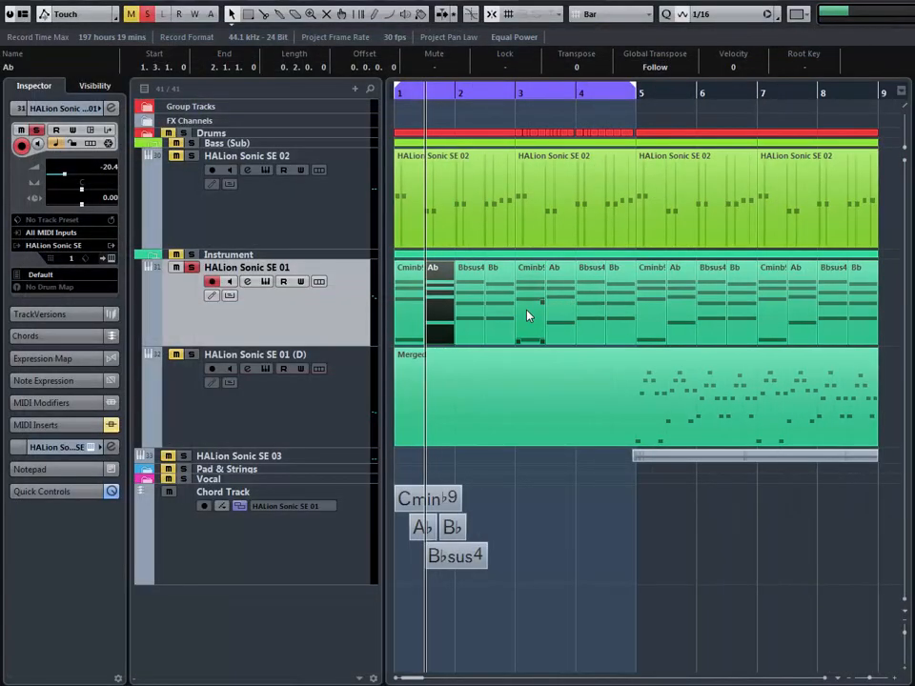
- Select the Merged part on the HALion Sonic SE 01 (D) track, solo that track and set the locators to the part's range
{"action": "key", "text": "h"}
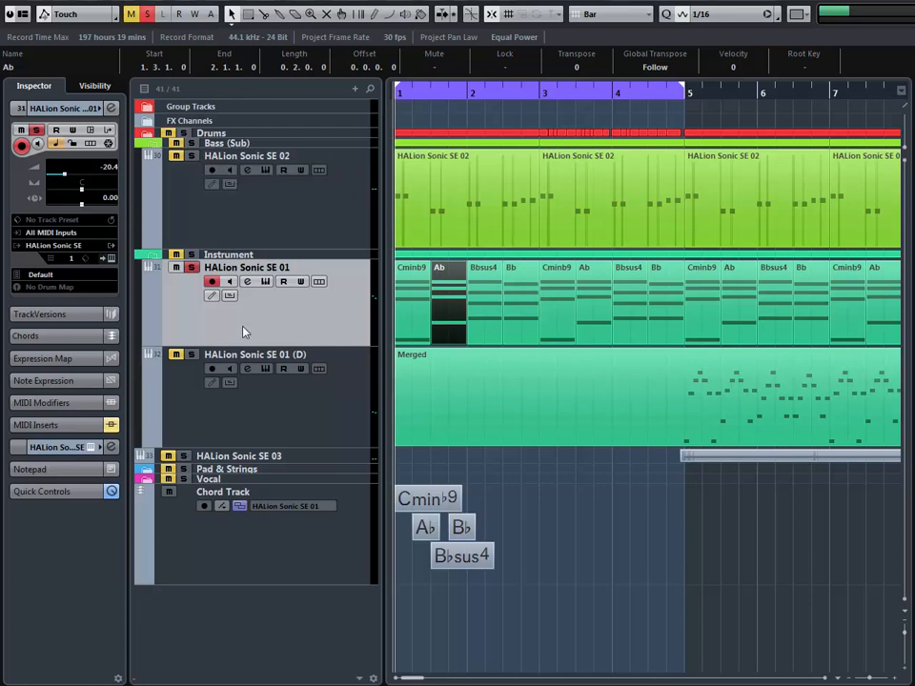
{"action": "key", "text": "g"}
{"action": "key", "text": "g"}
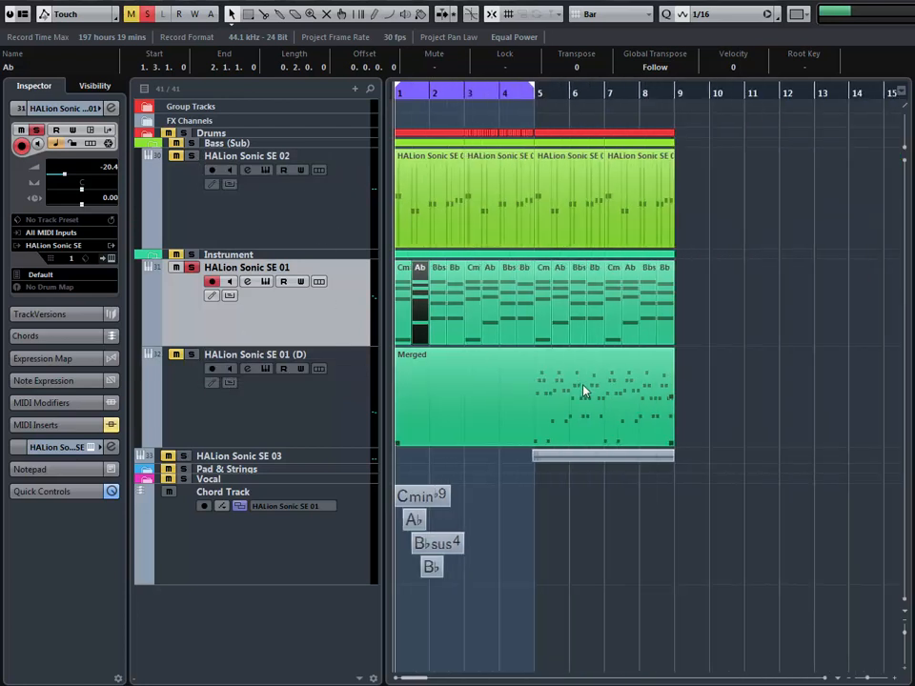
{"action": "left_click", "coordinate": [576, 394]}
{"action": "key", "text": "p"}
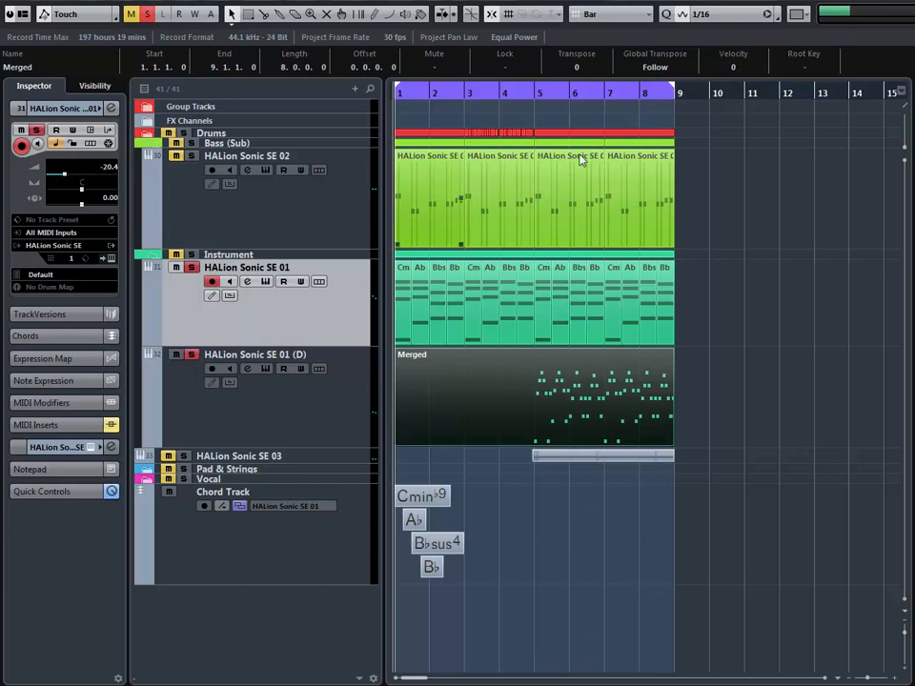
- Audition the HALion Sonic SE 01 (D) track from bar 5 and check the program loaded in its instrument
{"action": "left_click", "coordinate": [523, 93]}
{"action": "key", "text": "Down"}
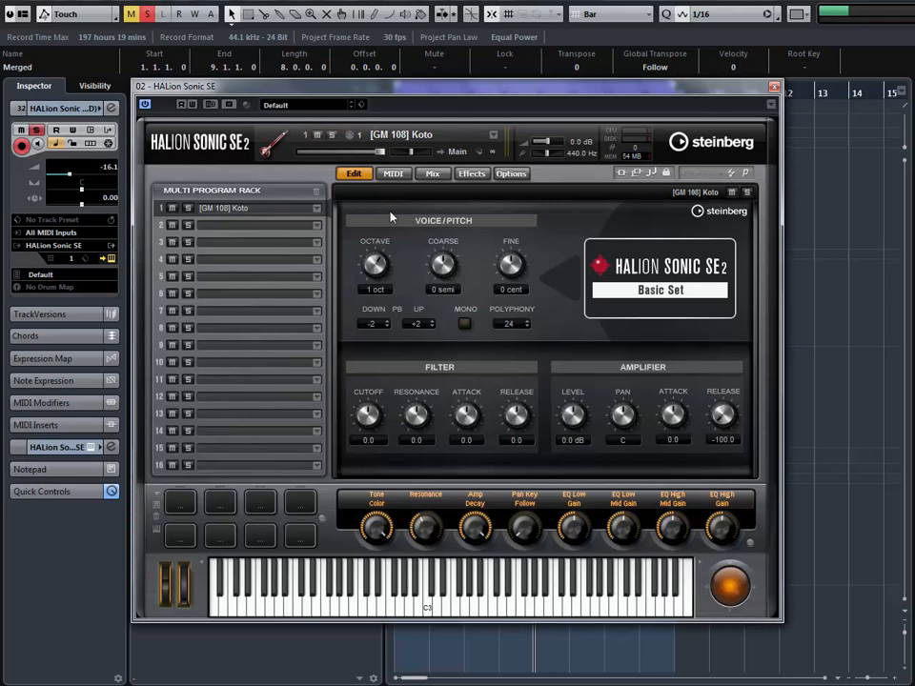
{"action": "left_click", "coordinate": [774, 88]}
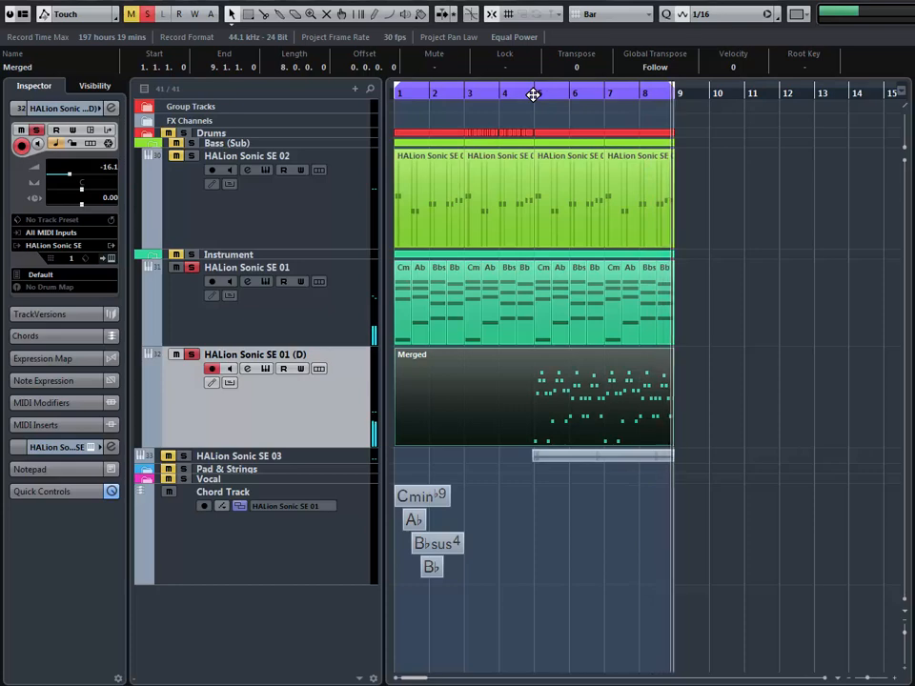
{"action": "left_click", "coordinate": [528, 95]}
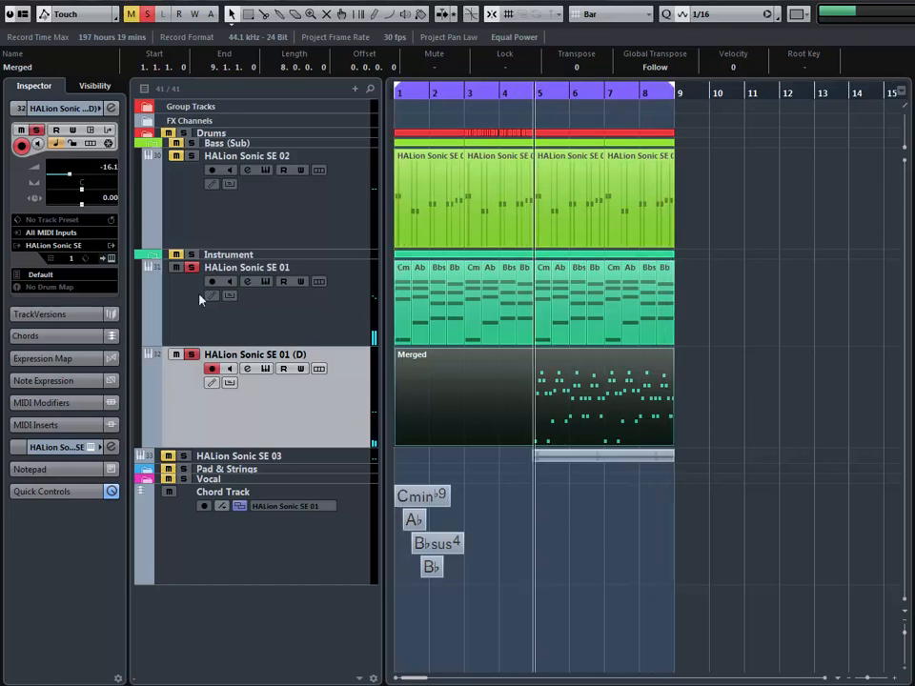
- Open the HALion Sonic SE 01 (D) channel settings, check the StereoDelay insert's settings and compare the sound with it bypassed and active
{"action": "left_click", "coordinate": [113, 109]}
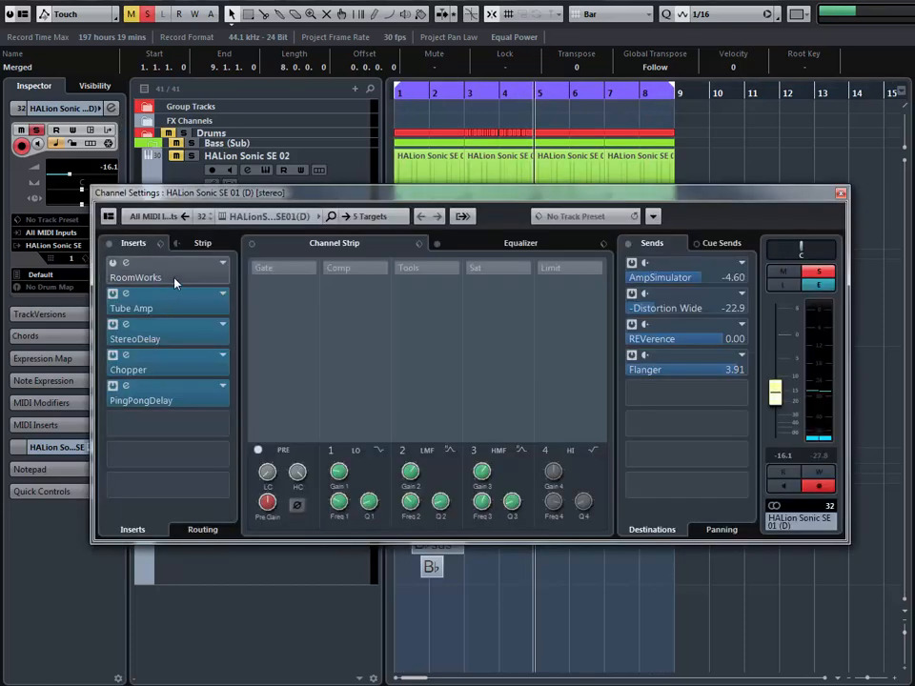
{"action": "left_click", "coordinate": [133, 330]}
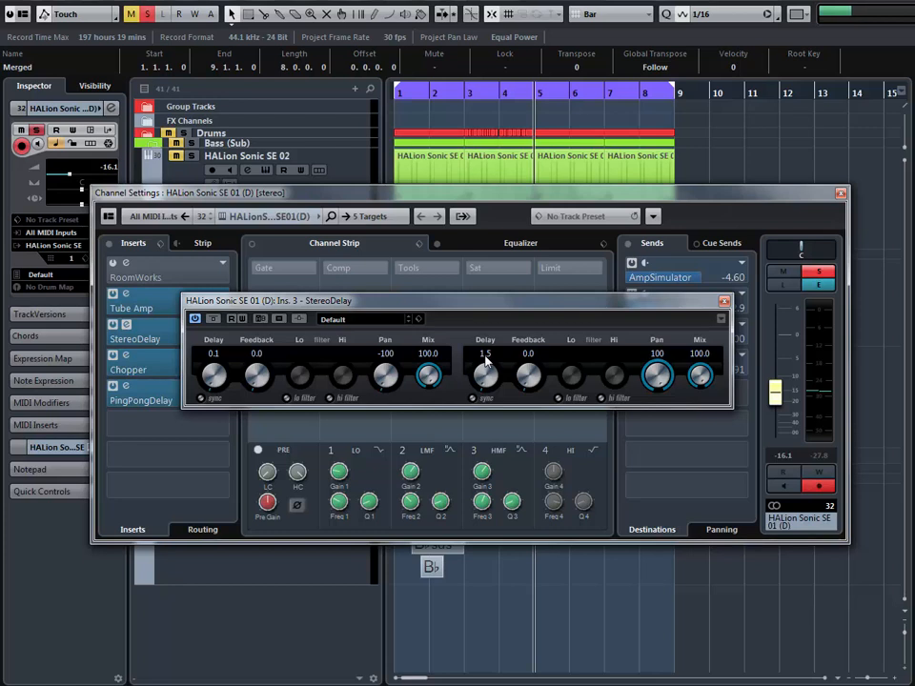
{"action": "left_click", "coordinate": [214, 319]}
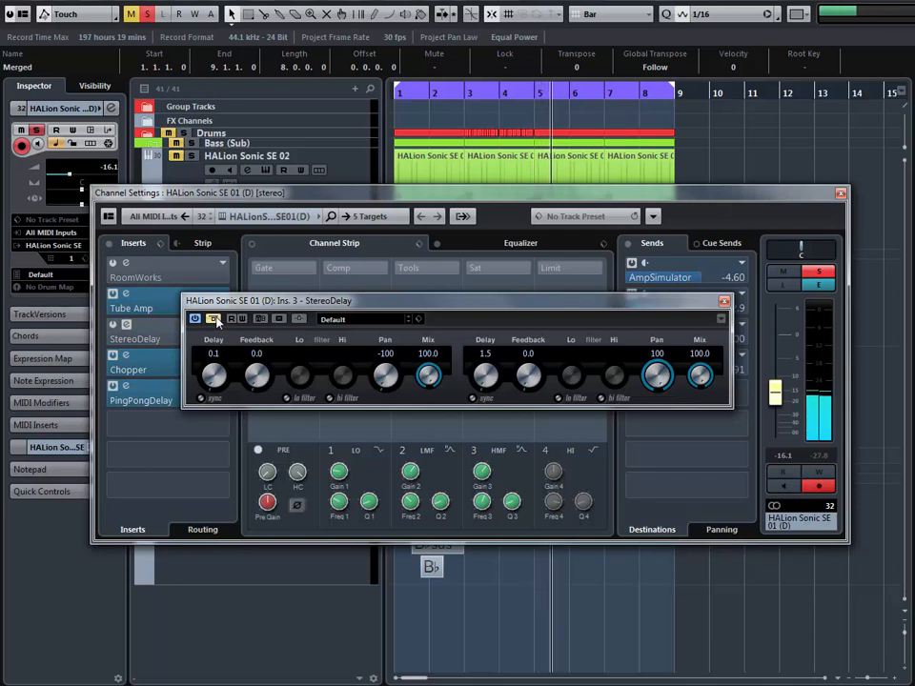
{"action": "left_click", "coordinate": [215, 320]}
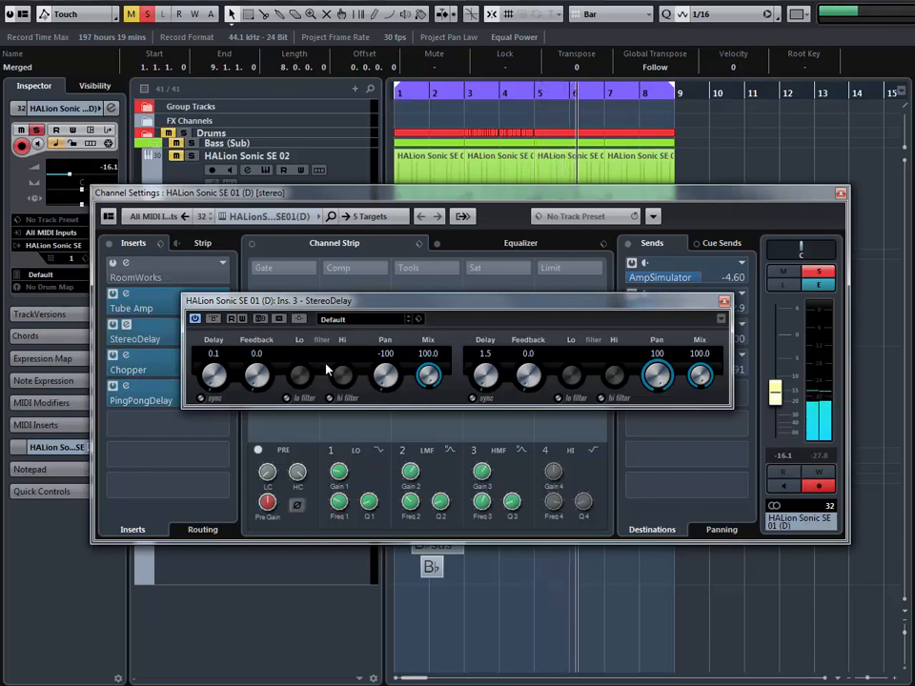
- Compare the HALion Sonic SE 01 (D) channel with all inserts and sends bypassed, restoring the inserts first and the sends after them
{"action": "left_click", "coordinate": [108, 244]}
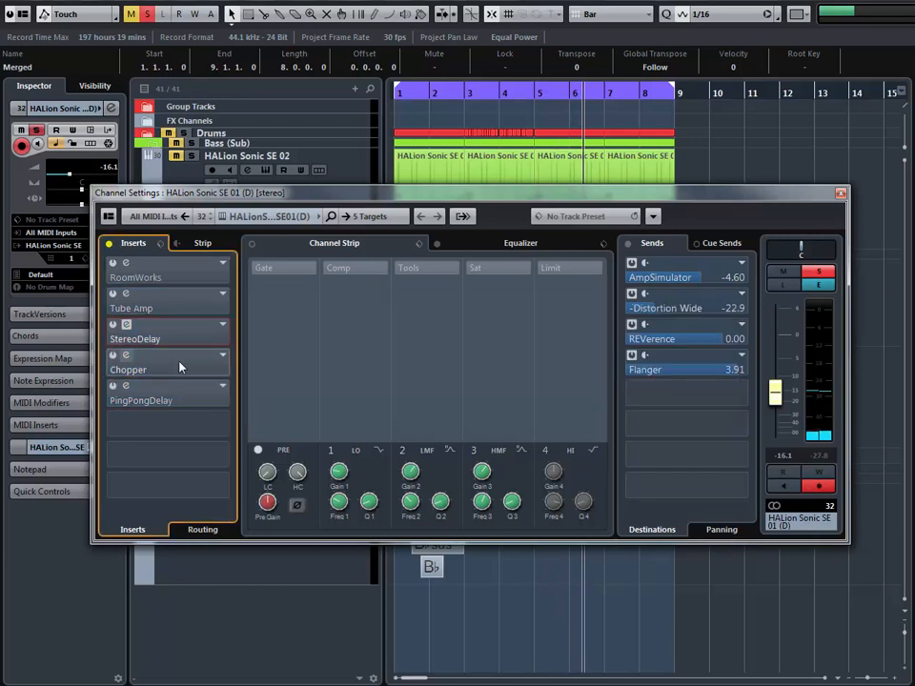
{"action": "left_click", "coordinate": [629, 244]}
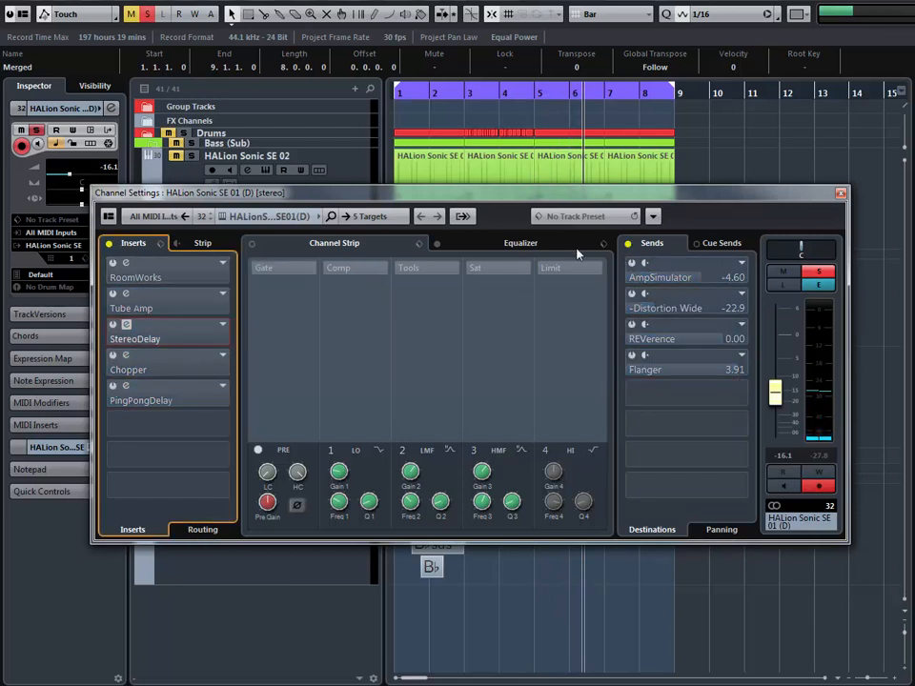
{"action": "left_click", "coordinate": [109, 244]}
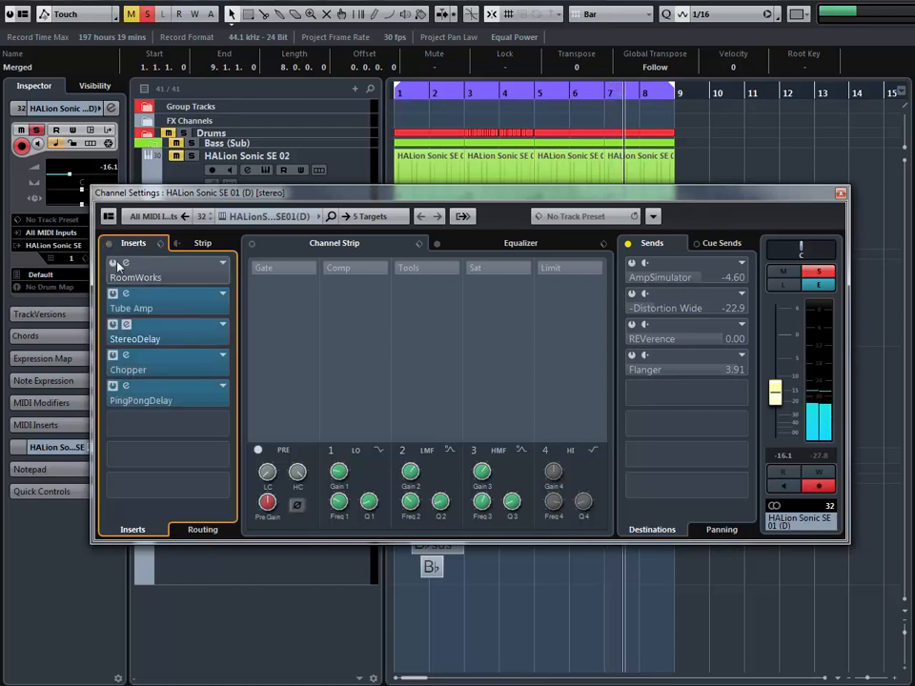
{"action": "left_click", "coordinate": [630, 245]}
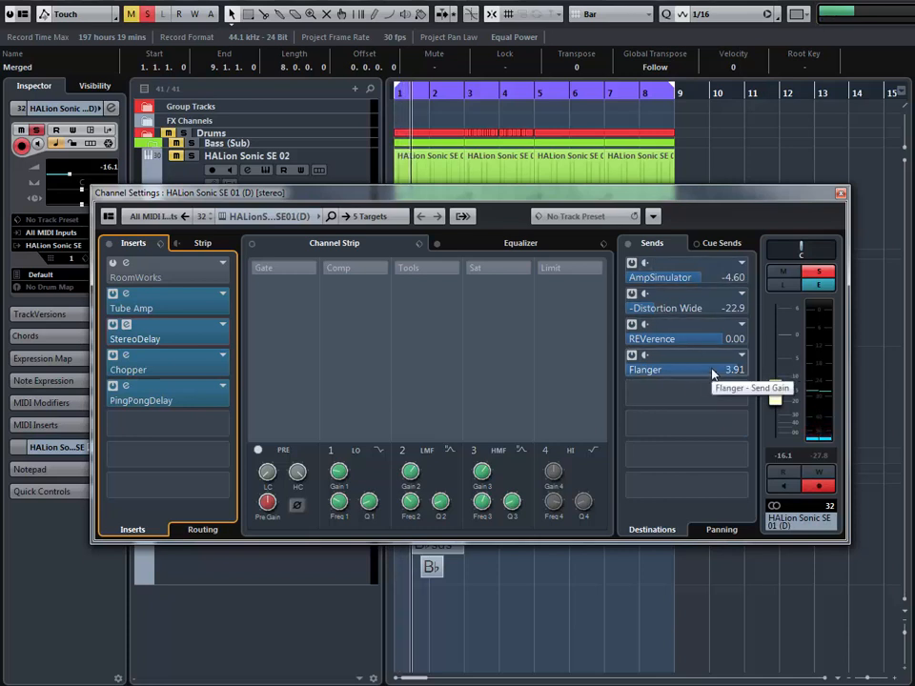
{"action": "double_click", "coordinate": [207, 299]}
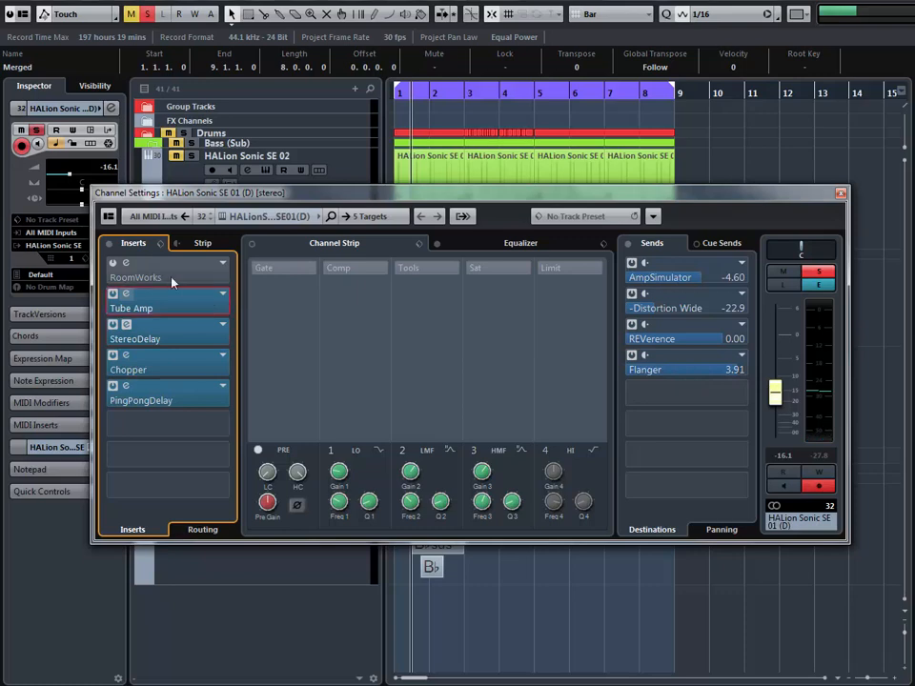
{"action": "left_click", "coordinate": [650, 270]}
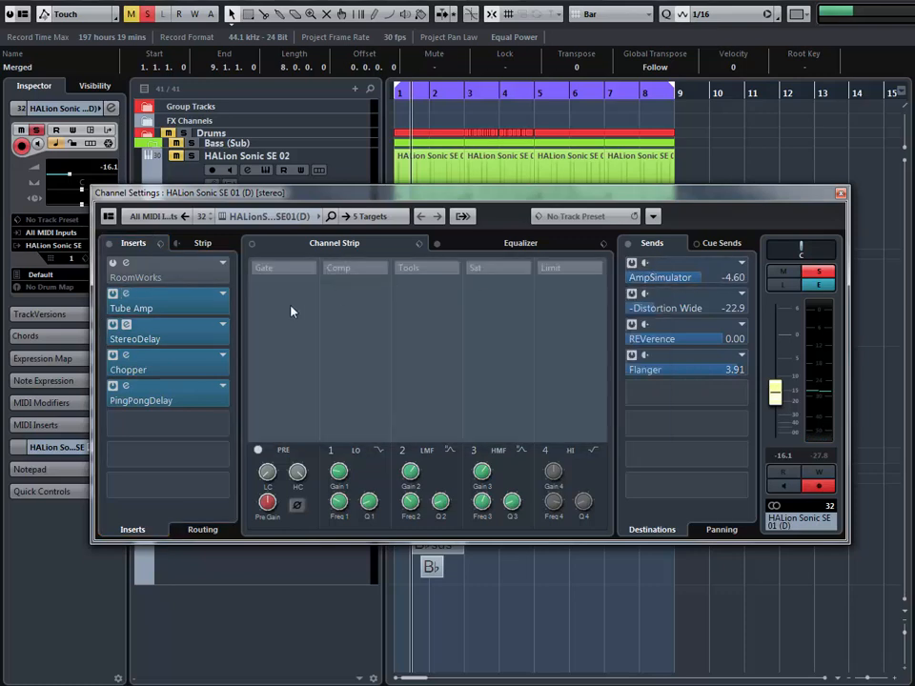
- Check the StereoDelay insert's delay and pan settings again, close it and open the Chopper insert
{"action": "double_click", "coordinate": [167, 339]}
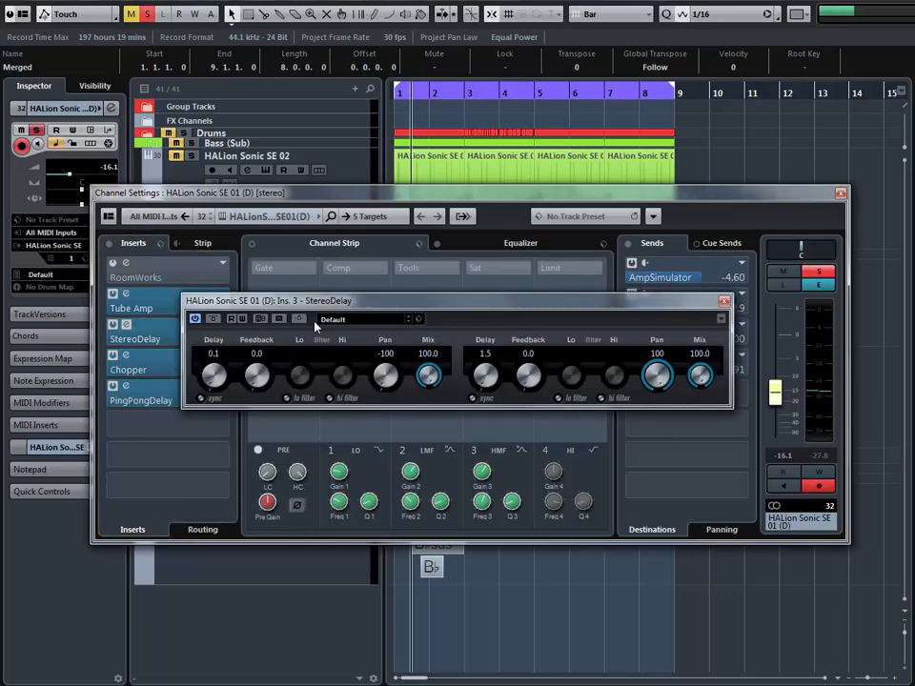
{"action": "left_click", "coordinate": [724, 303]}
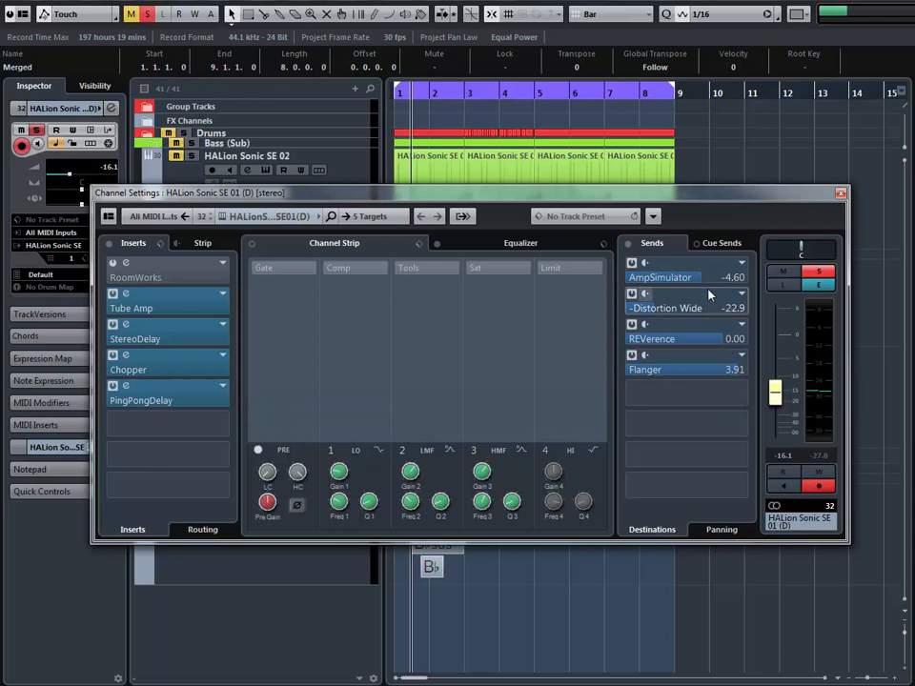
{"action": "double_click", "coordinate": [143, 370]}
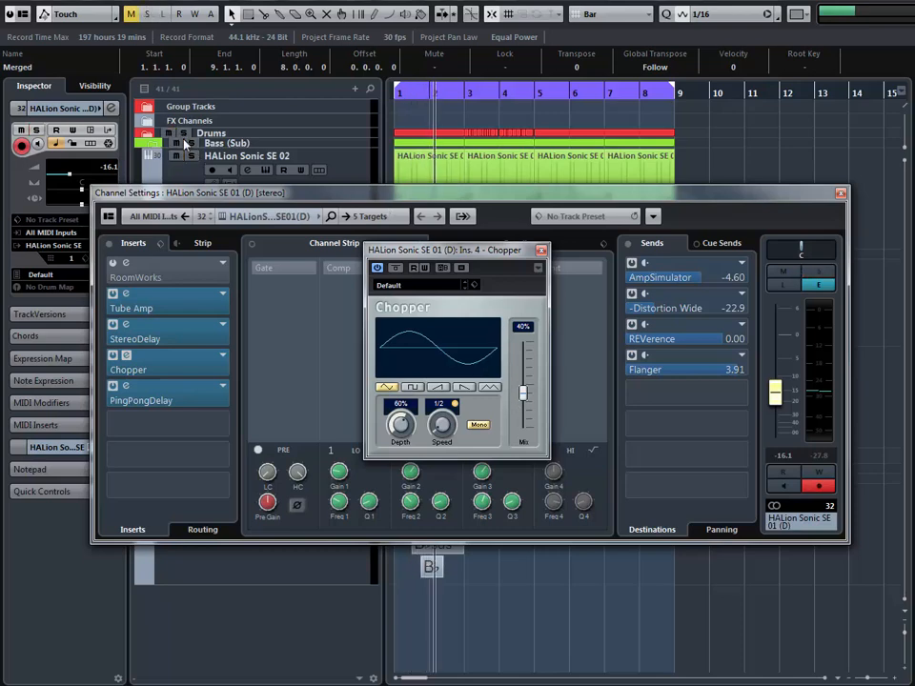
- Solo the HALion Sonic SE 01 (D) track, close its channel settings and check the tracks inside the FX Channels and Group Tracks folders
{"action": "key", "text": "s"}
{"action": "left_click", "coordinate": [841, 194]}
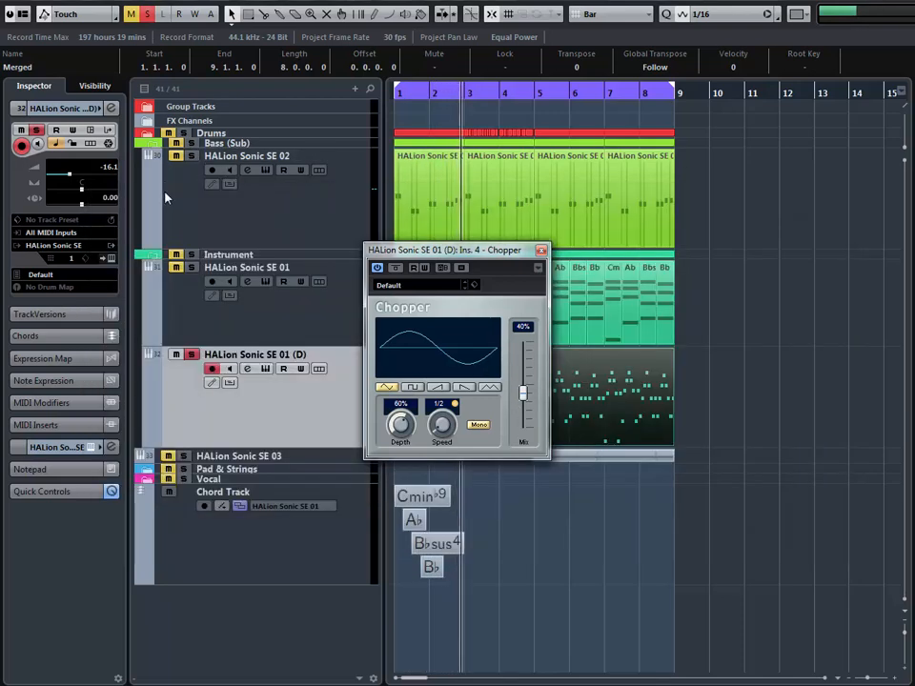
{"action": "left_click", "coordinate": [146, 121]}
{"action": "left_click", "coordinate": [147, 108]}
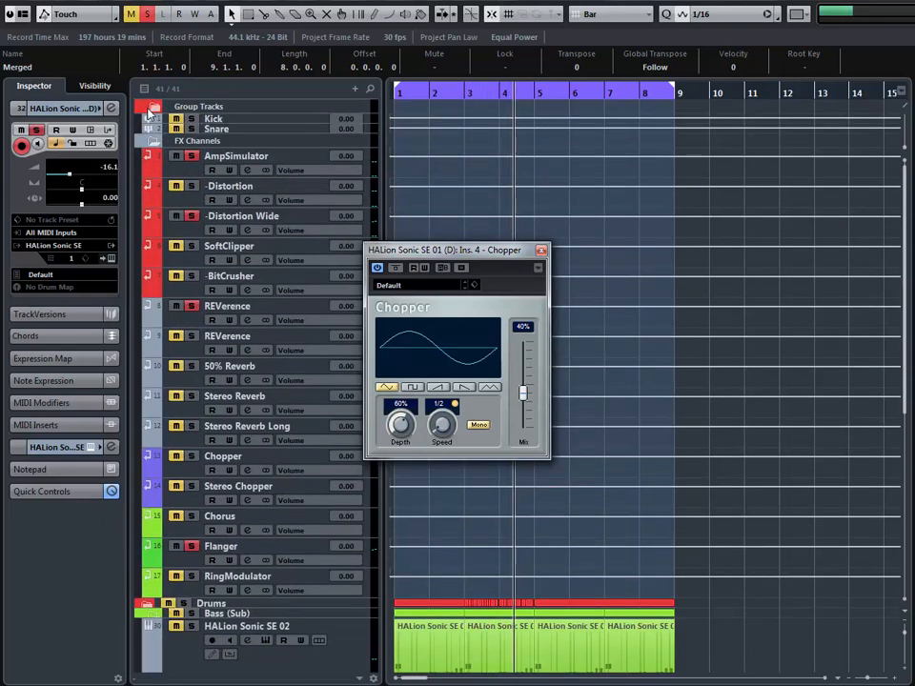
{"action": "left_click", "coordinate": [146, 108]}
{"action": "left_click", "coordinate": [145, 122]}
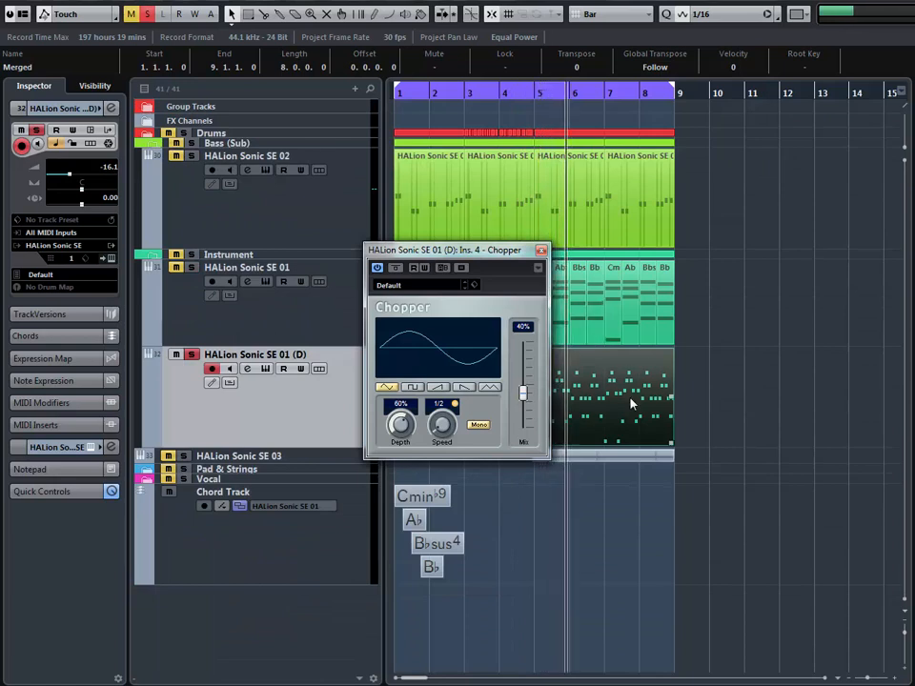
- Try the Chopper's mix at 100%, settle on 50%, audition the result from bar 5 and close the plug-in
{"action": "left_click_drag", "start_coordinate": [523, 391], "coordinate": [522, 340]}
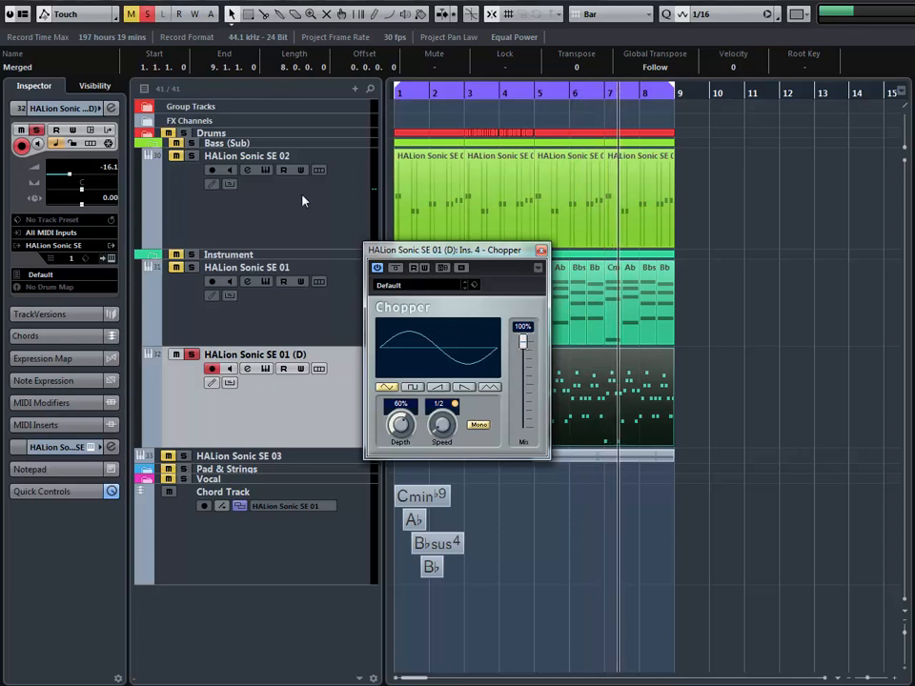
{"action": "left_click", "coordinate": [525, 361], "text": "ctrl"}
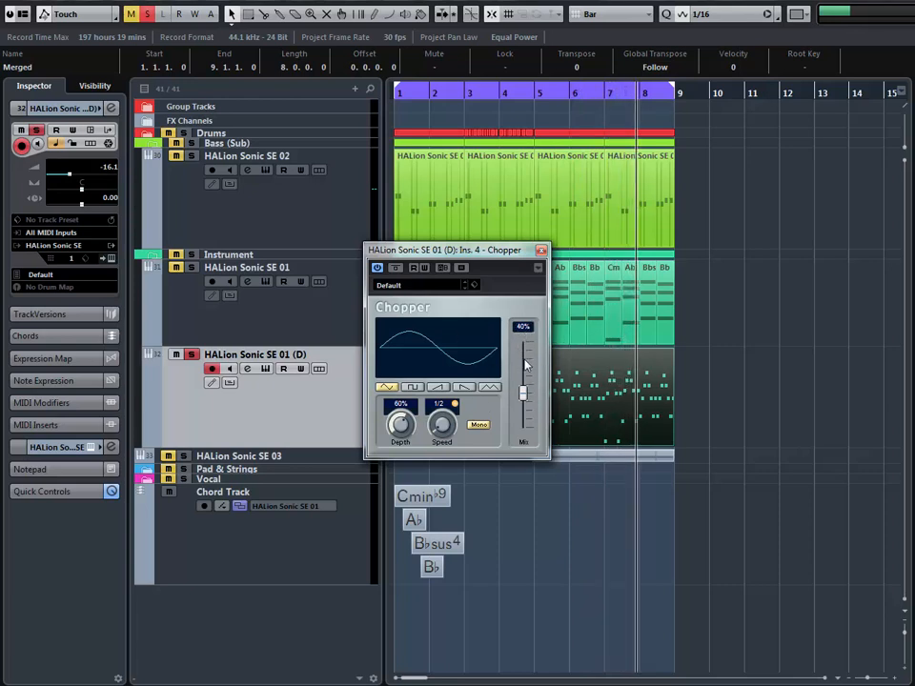
{"action": "scroll", "coordinate": [525, 362], "scroll_direction": "up", "scroll_amount": 2}
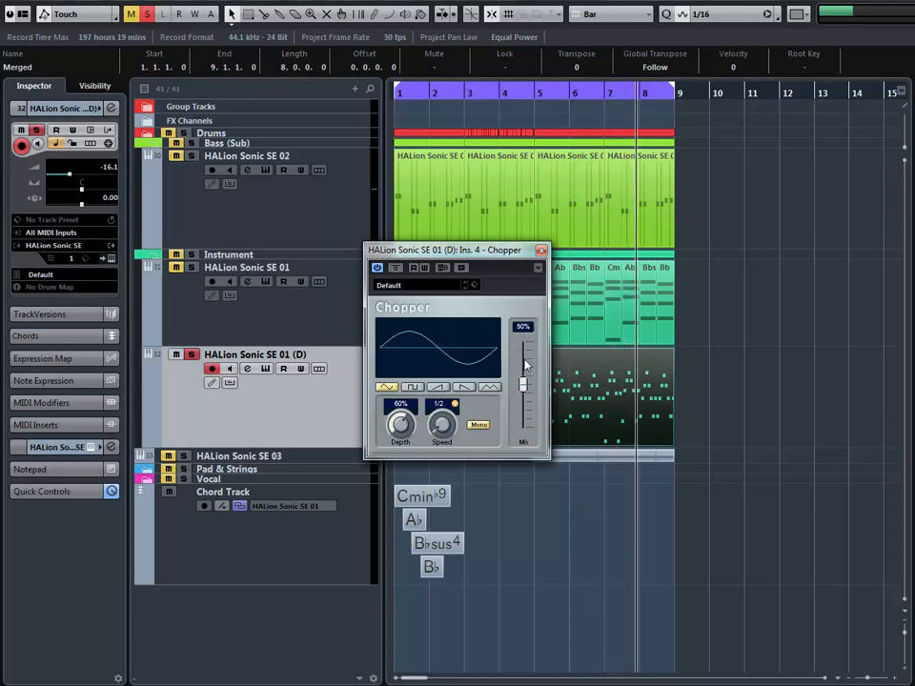
{"action": "left_click", "coordinate": [534, 98]}
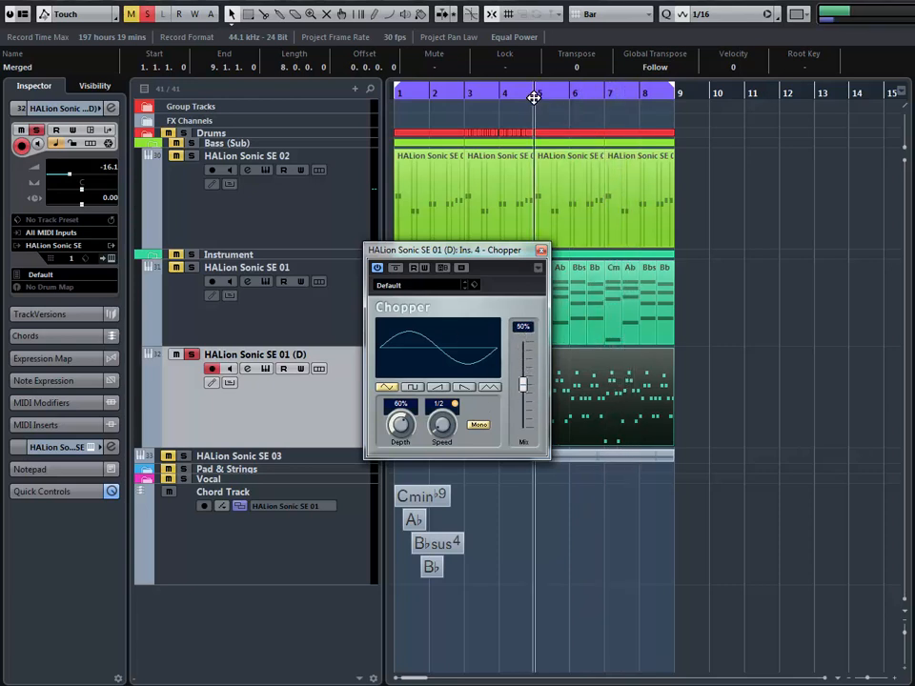
{"action": "left_click", "coordinate": [541, 251]}
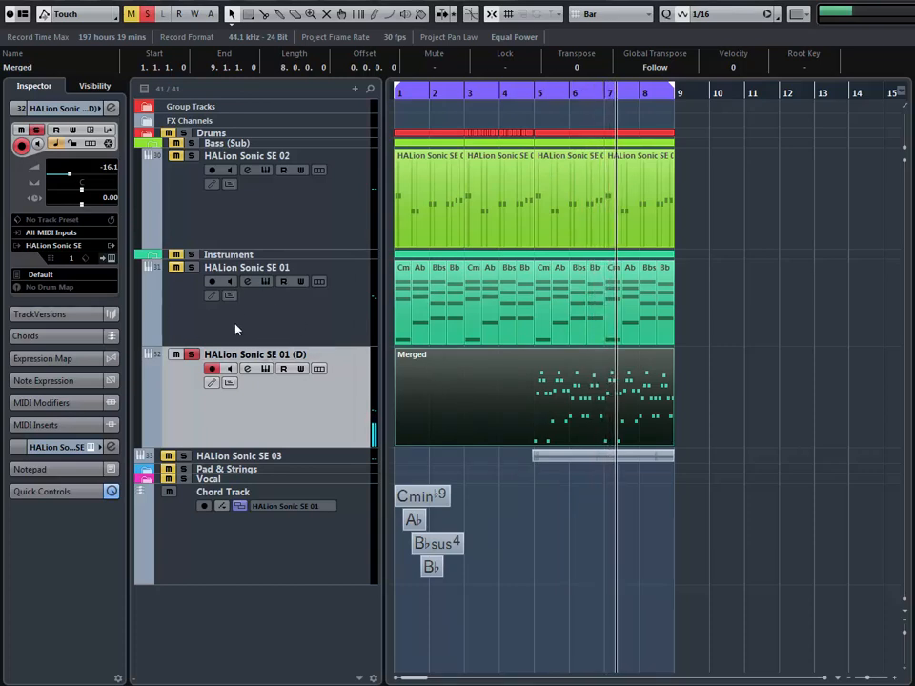
- Open the Merged part in the Key Editor, examine its arpeggio notes and velocities across bars 5 to 8, and close the editor
{"action": "double_click", "coordinate": [479, 399]}
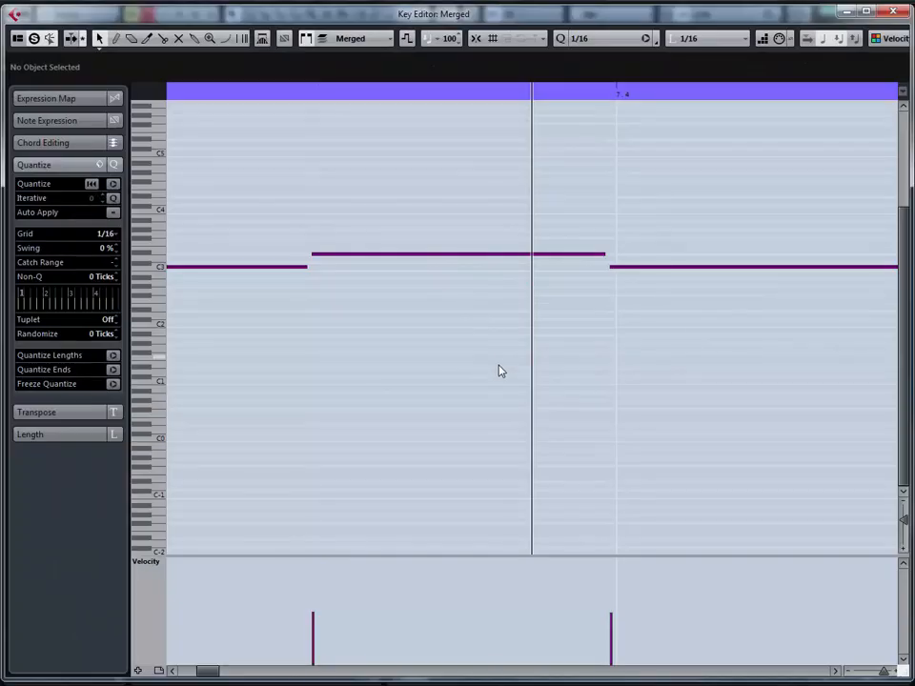
{"action": "key", "text": "g"}
{"action": "key", "text": "g"}
{"action": "key", "text": "g"}
{"action": "key", "text": "g"}
{"action": "key", "text": "g"}
{"action": "key", "text": "g"}
{"action": "key", "text": "g"}
{"action": "key", "text": "g"}
{"action": "key", "text": "g"}
{"action": "key", "text": "g"}
{"action": "key", "text": "g"}
{"action": "key", "text": "g"}
{"action": "key", "text": "g"}
{"action": "key", "text": "g"}
{"action": "key", "text": "g"}
{"action": "key", "text": "g"}
{"action": "key", "text": "g"}
{"action": "key", "text": "g"}
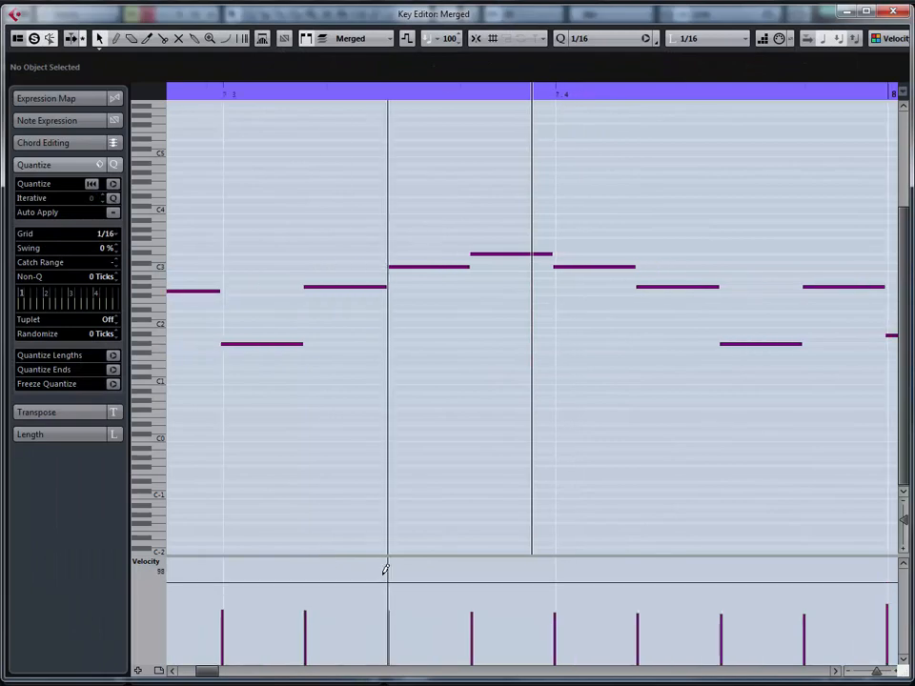
{"action": "key", "text": "g"}
{"action": "key", "text": "g"}
{"action": "key", "text": "g"}
{"action": "key", "text": "g"}
{"action": "key", "text": "g"}
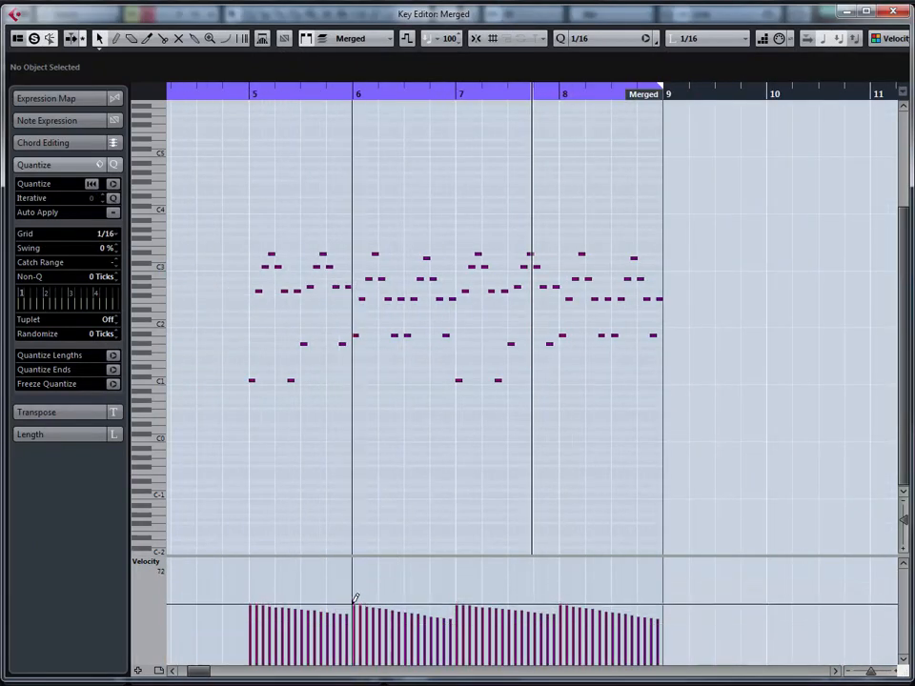
{"action": "left_click", "coordinate": [893, 12]}
- Enlarge the HALion Sonic SE 03 track, solo it along with HALion Sonic SE 01 (D) and play from bar 5
{"action": "key", "text": "g"}
{"action": "key", "text": "g"}
{"action": "key", "text": "g"}
{"action": "key", "text": "g"}
{"action": "key", "text": "g"}
{"action": "key", "text": "g"}
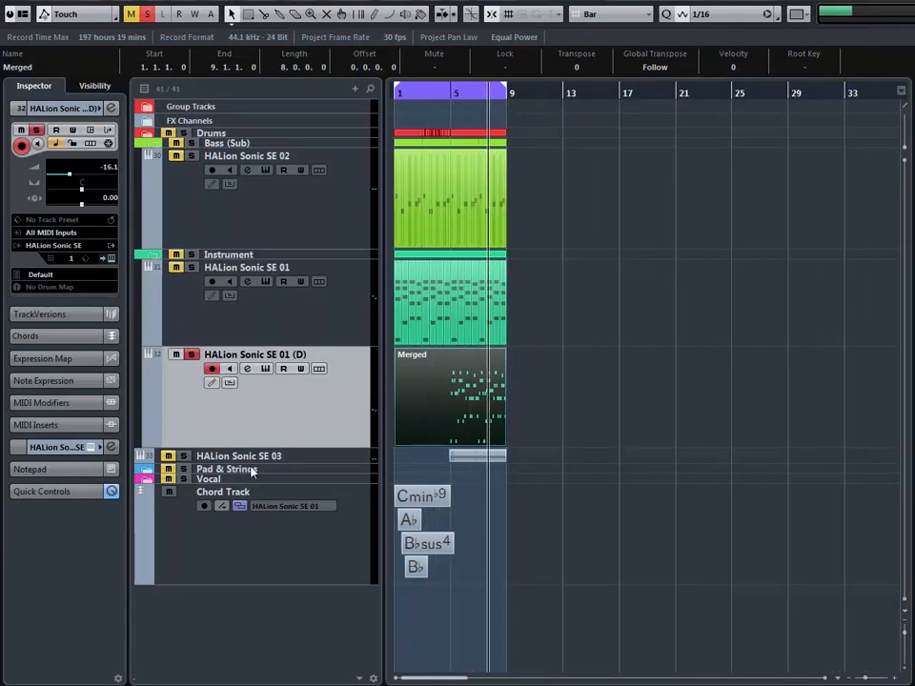
{"action": "left_click_drag", "start_coordinate": [214, 465], "coordinate": [213, 537]}
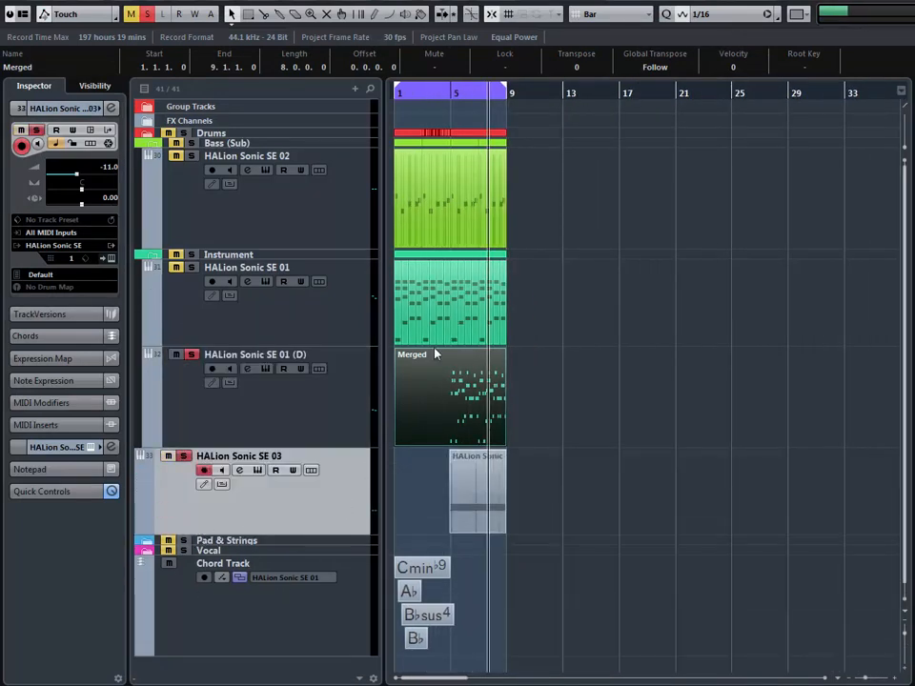
{"action": "left_click", "coordinate": [448, 96]}
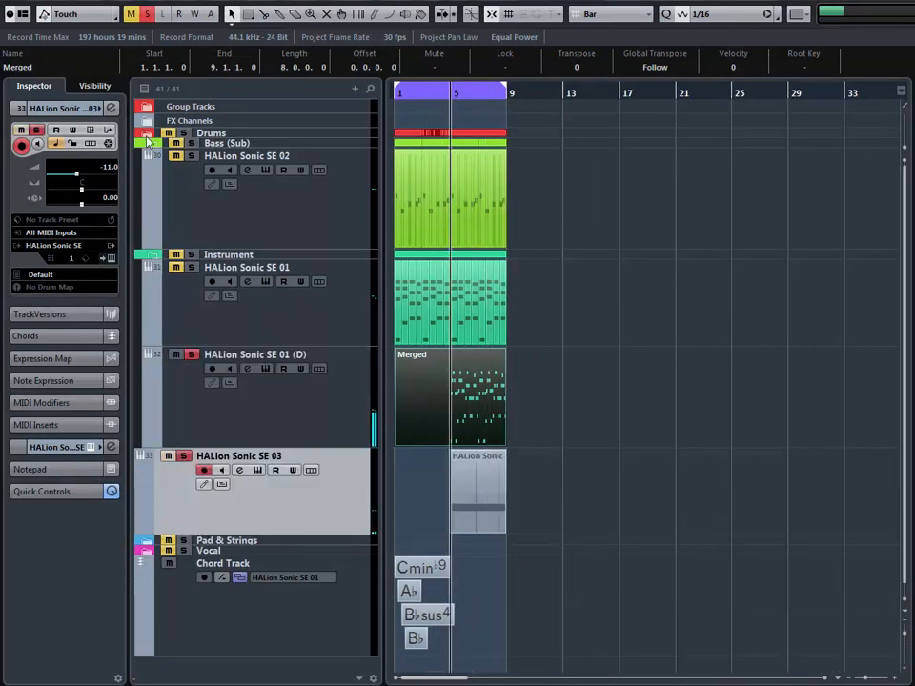
- Open the HALion Sonic SE 03 channel settings and compare its sound with the inserts and sends bypassed and active
{"action": "left_click", "coordinate": [112, 108]}
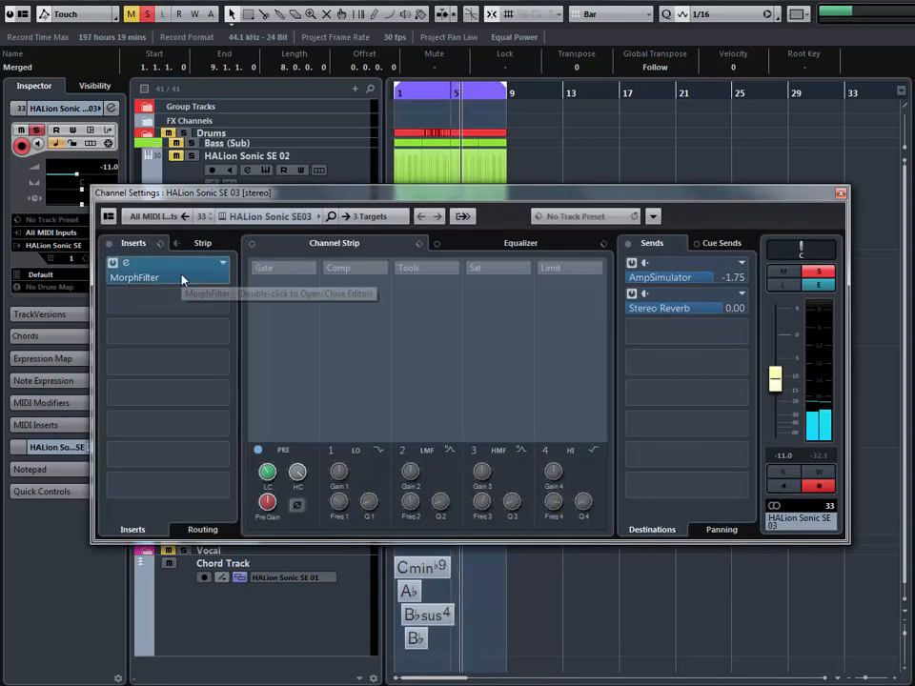
{"action": "left_click", "coordinate": [629, 244]}
{"action": "left_click", "coordinate": [109, 244]}
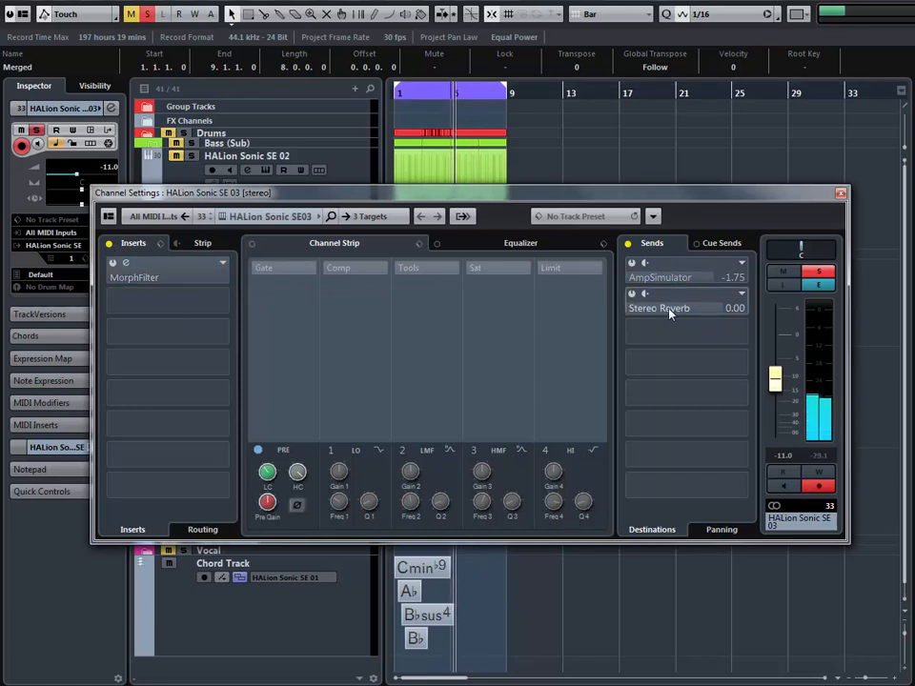
{"action": "left_click", "coordinate": [628, 244]}
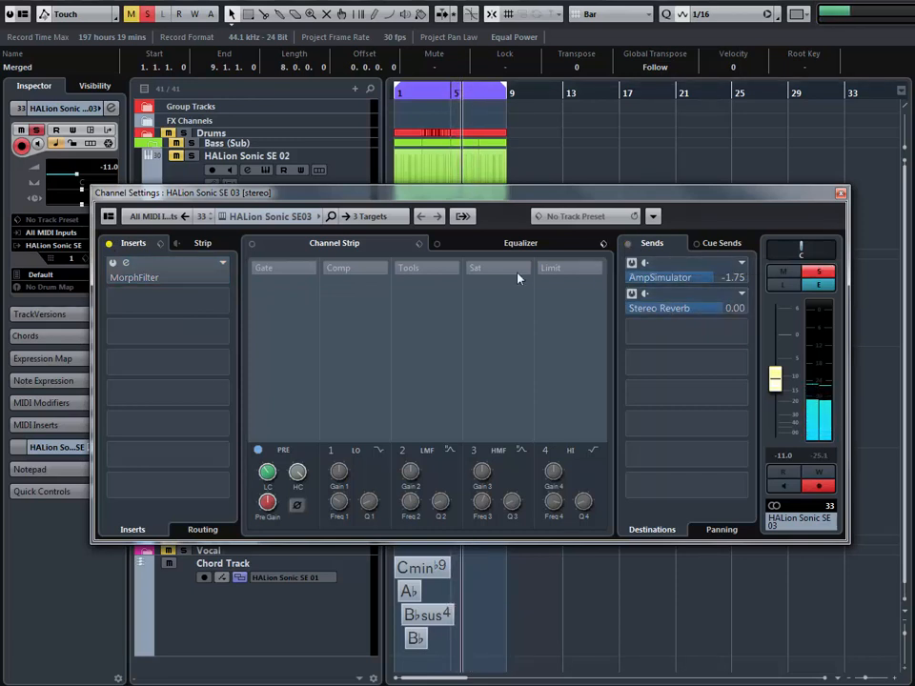
{"action": "left_click", "coordinate": [109, 243]}
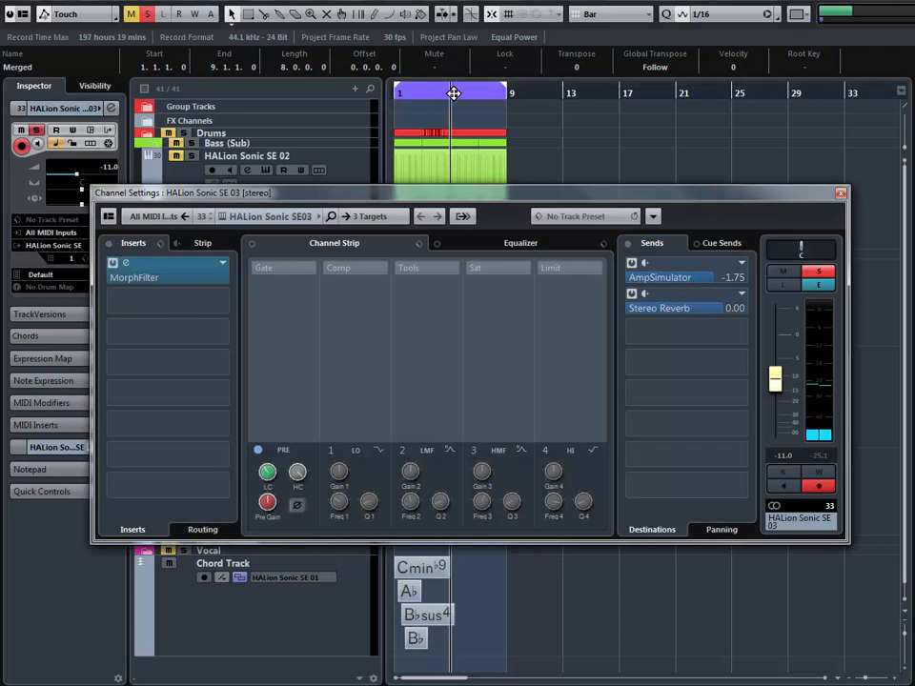
- Nudge the MorphFilter insert's morph point slightly lower, close the plug-in and channel settings, and play again from bar 5
{"action": "left_click", "coordinate": [217, 277]}
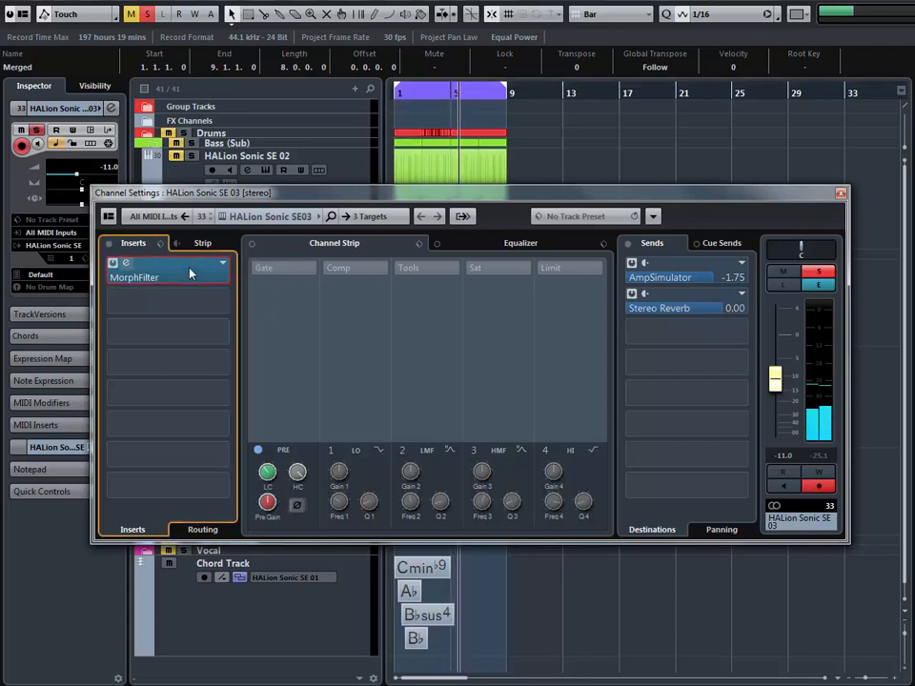
{"action": "mouse_move", "coordinate": [436, 380]}
{"action": "left_mouse_down"}
{"action": "mouse_move", "coordinate": [476, 349]}
{"action": "mouse_move", "coordinate": [440, 391]}
{"action": "mouse_move", "coordinate": [429, 381]}
{"action": "mouse_move", "coordinate": [435, 396]}
{"action": "mouse_move", "coordinate": [436, 387]}
{"action": "left_mouse_up"}
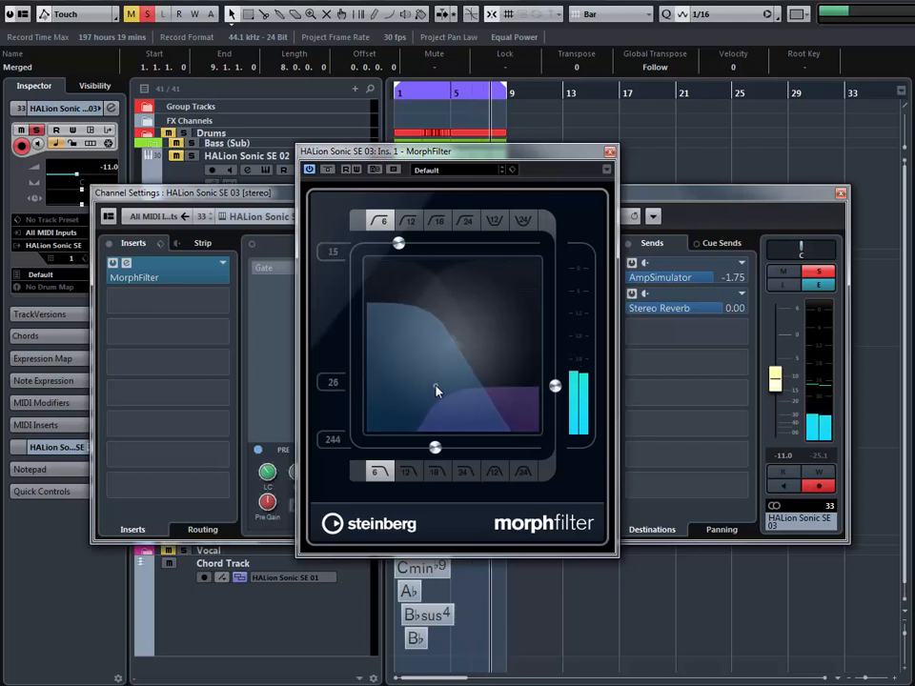
{"action": "left_click", "coordinate": [610, 153]}
{"action": "left_click", "coordinate": [841, 195]}
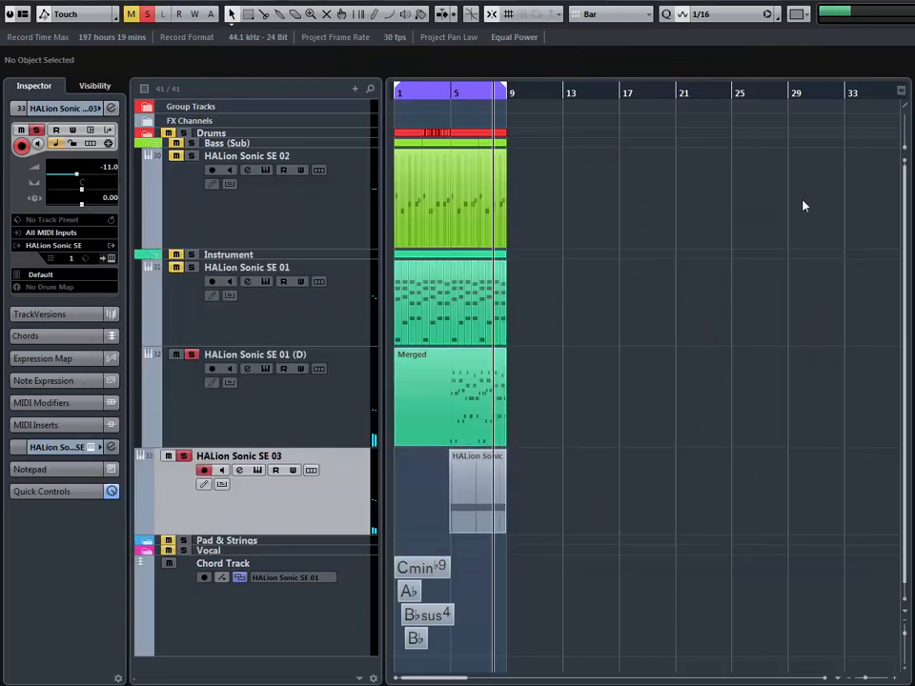
{"action": "left_click", "coordinate": [447, 94]}
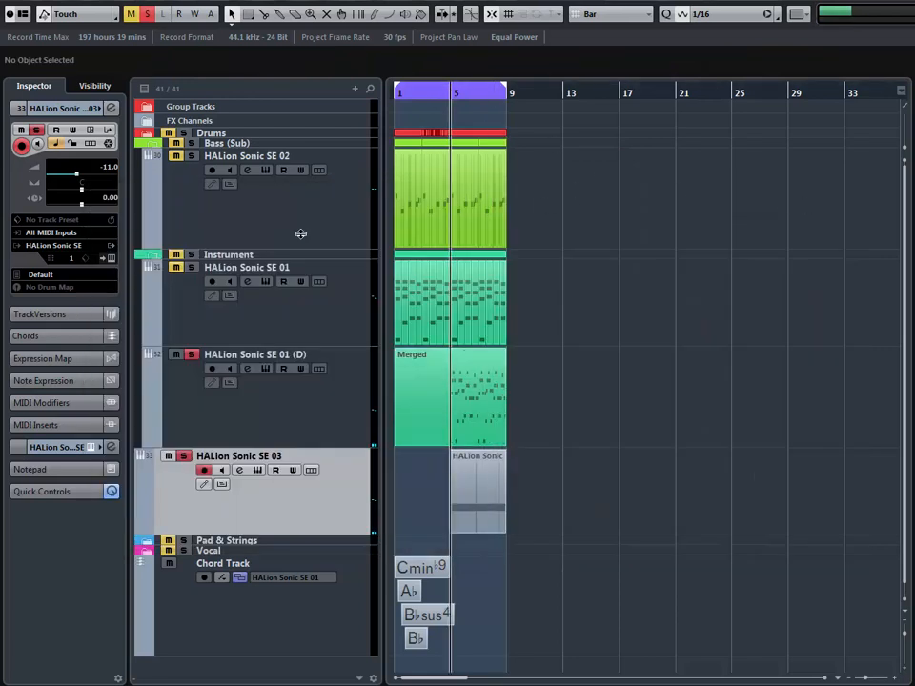
- Rename the HALion Sonic SE 03, 01 (D) and 01 tracks as String, Koto Arp and Piano respectively
{"action": "double_click", "coordinate": [236, 456]}
{"action": "type", "text": "String"}
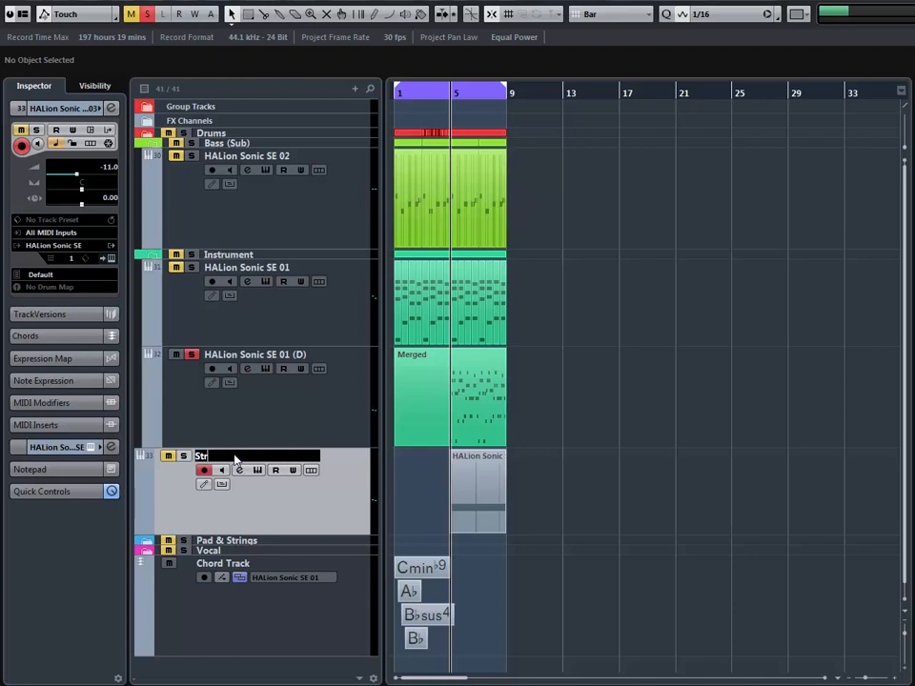
{"action": "double_click", "coordinate": [268, 355]}
{"action": "type", "text": "Koto"}
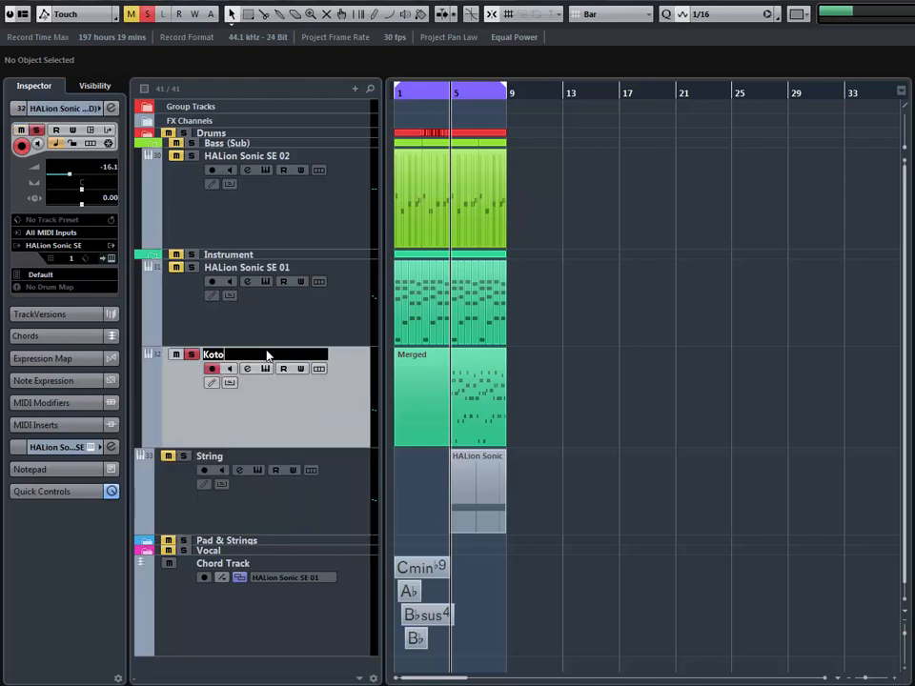
{"action": "type", "text": " Arp"}
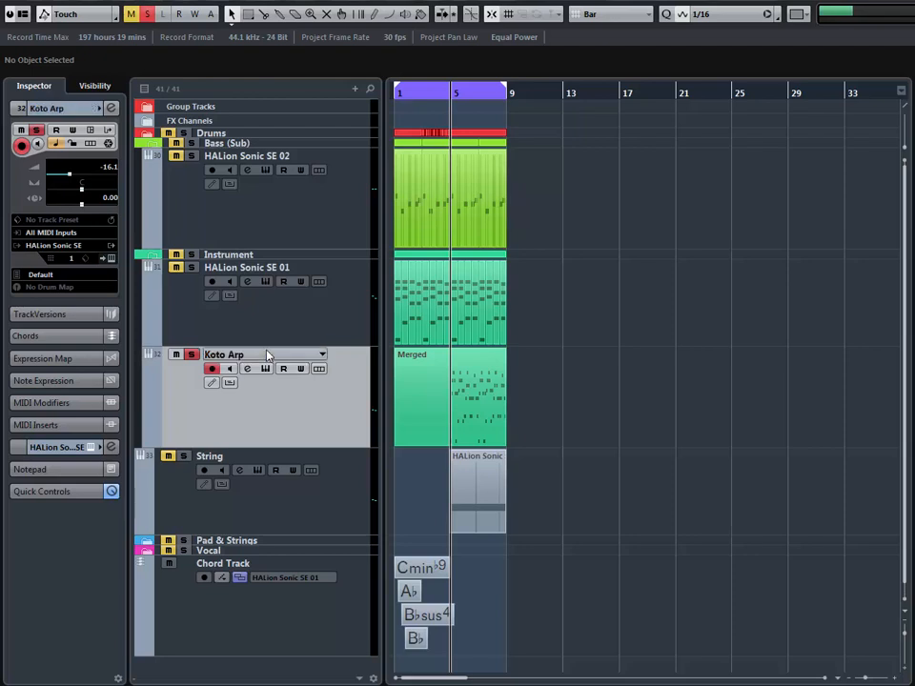
{"action": "double_click", "coordinate": [246, 268]}
{"action": "type", "text": "p"}
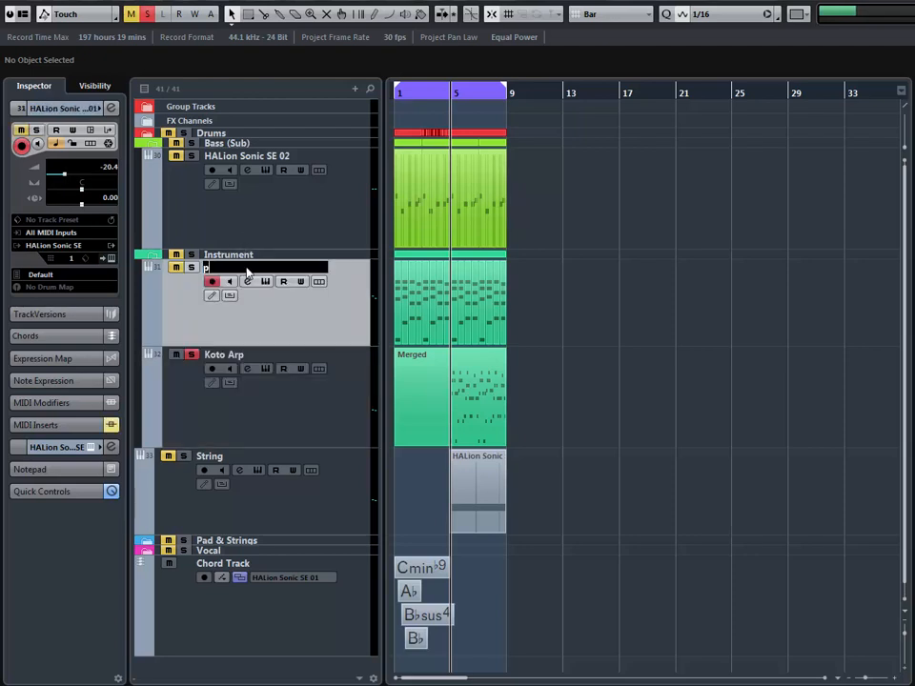
{"action": "type", "text": "iano"}
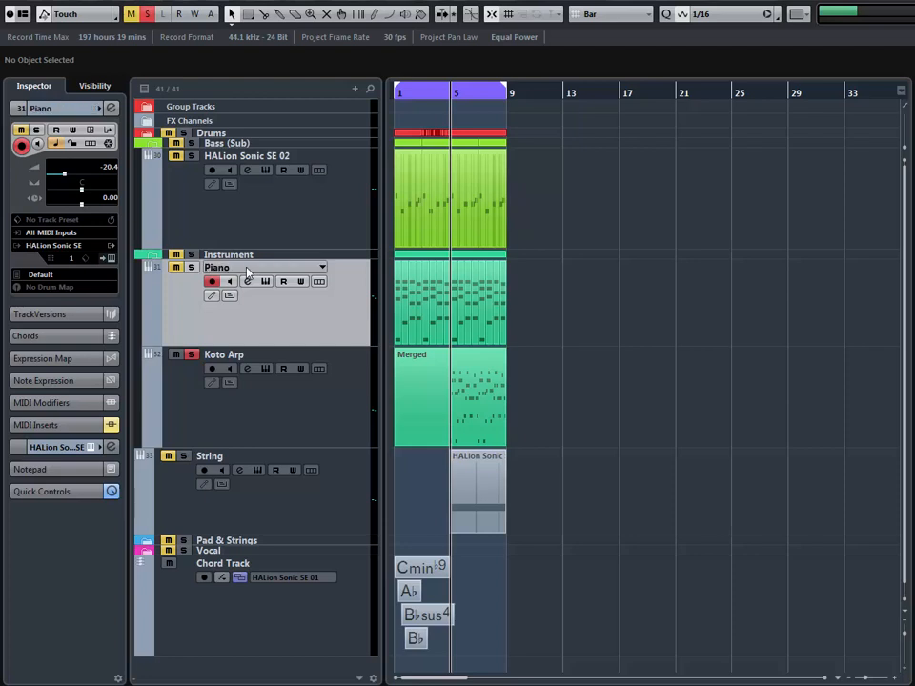
{"action": "key", "text": "Return"}
- Clear all track solos and collapse the Bass (Sub) and Instrument folders
{"action": "left_click", "coordinate": [148, 17]}
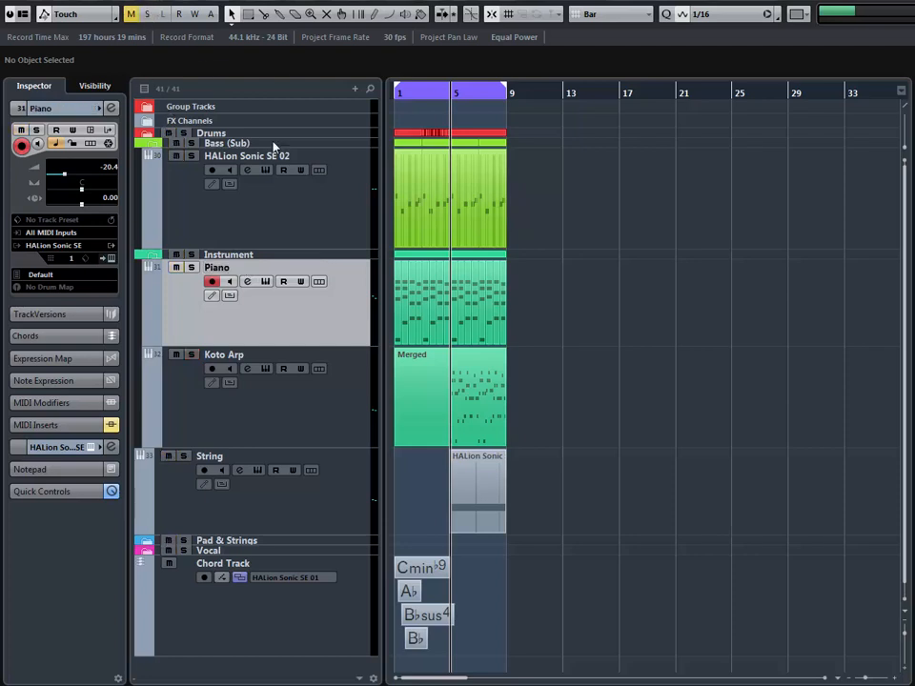
{"action": "left_click", "coordinate": [152, 145]}
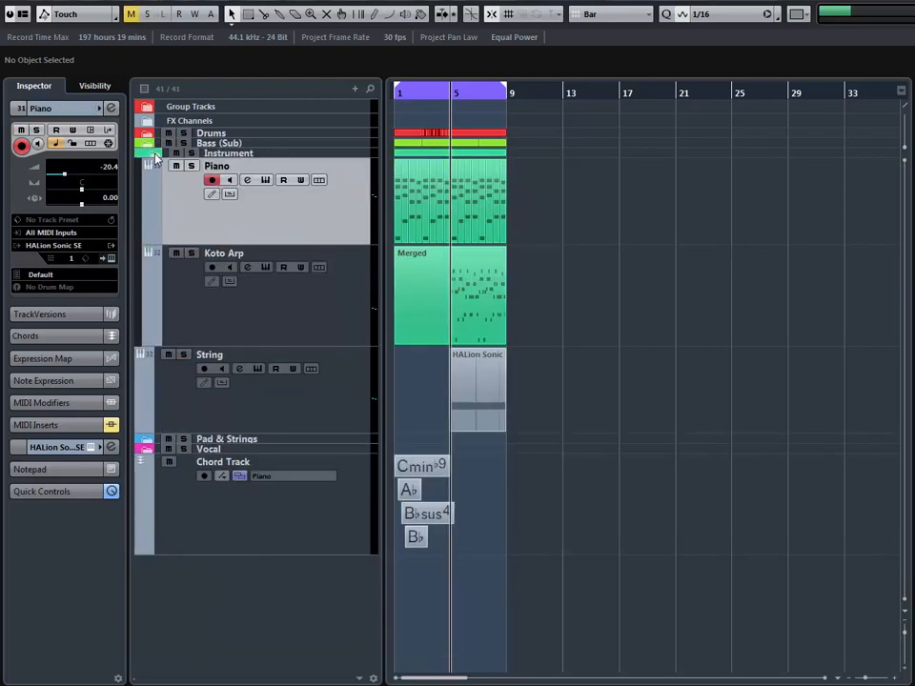
{"action": "left_click", "coordinate": [155, 154]}
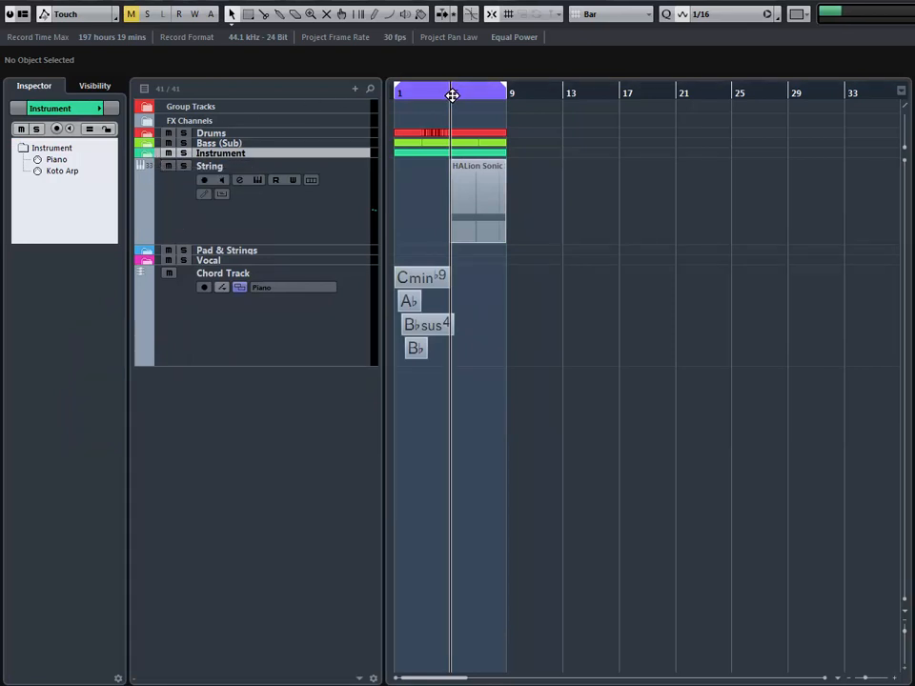
- Mute the Chord Track and play the arrangement from bar 1
{"action": "left_click", "coordinate": [395, 92]}
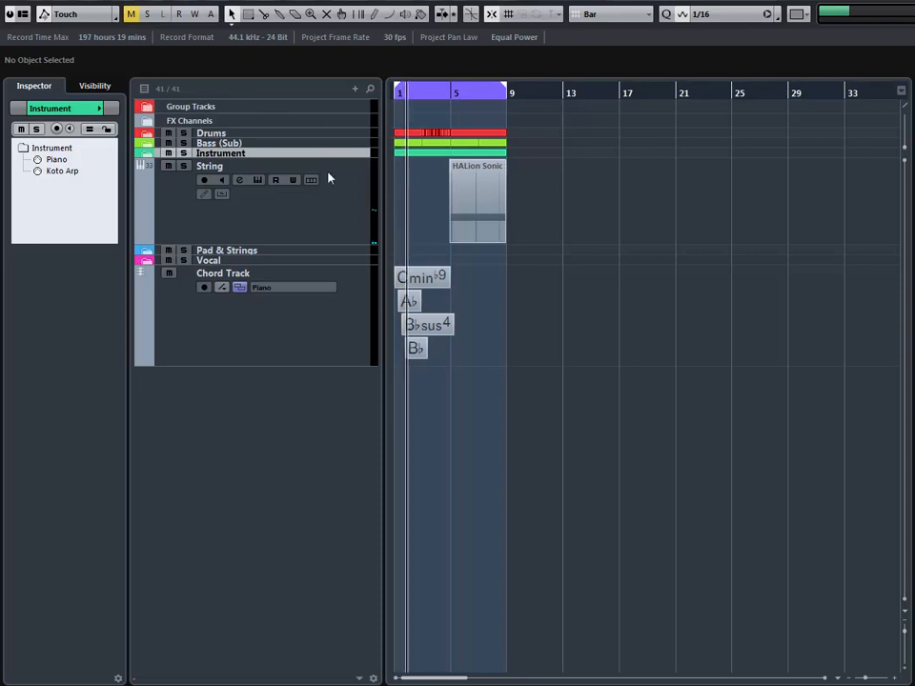
{"action": "left_click", "coordinate": [170, 274]}
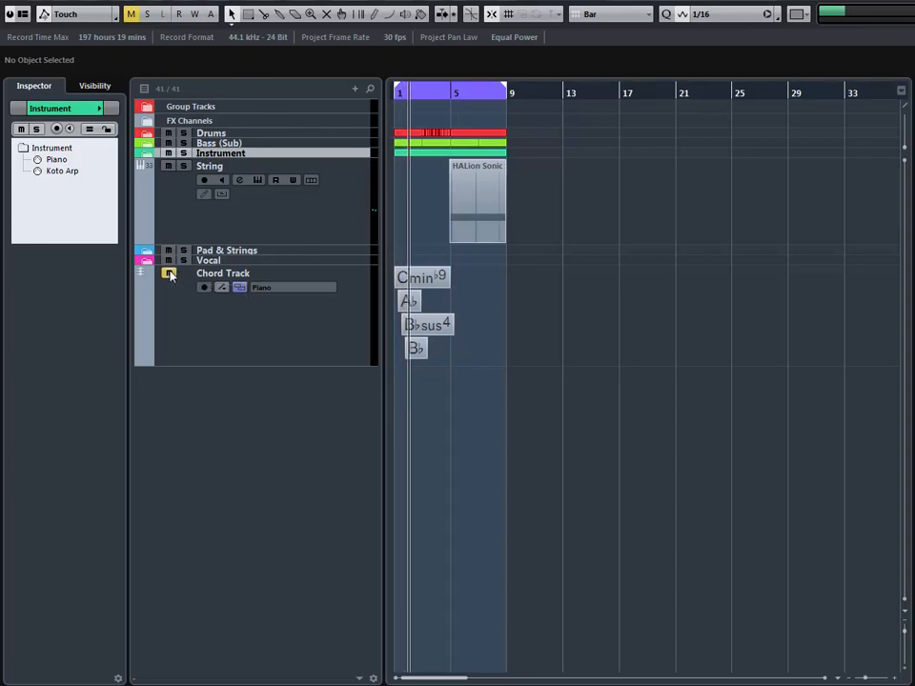
{"action": "left_click", "coordinate": [392, 93]}
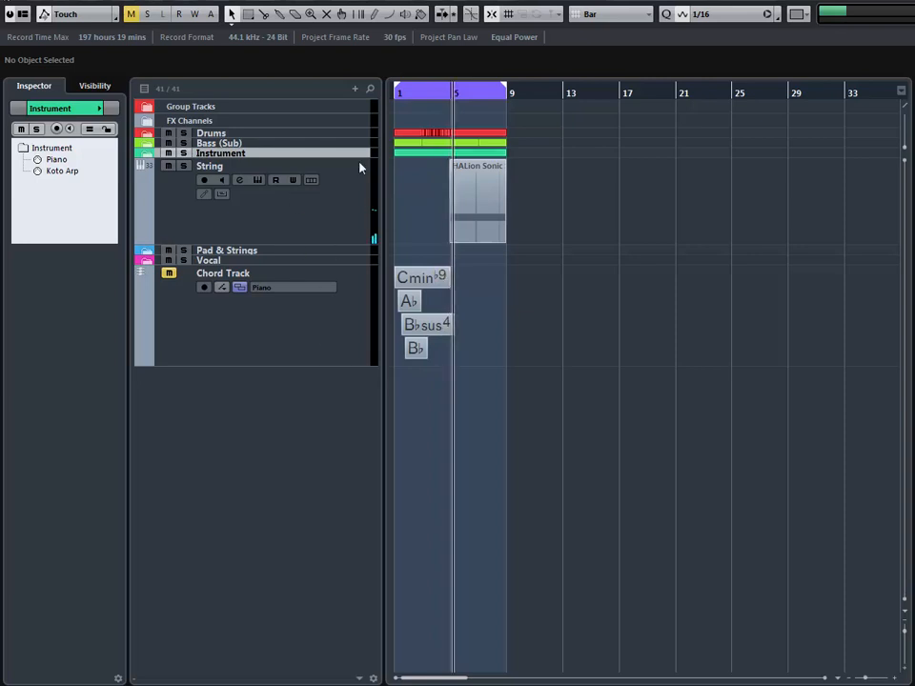
- Move the String track into the Instrument folder, check the folder's contents and collapse it
{"action": "left_click", "coordinate": [231, 165]}
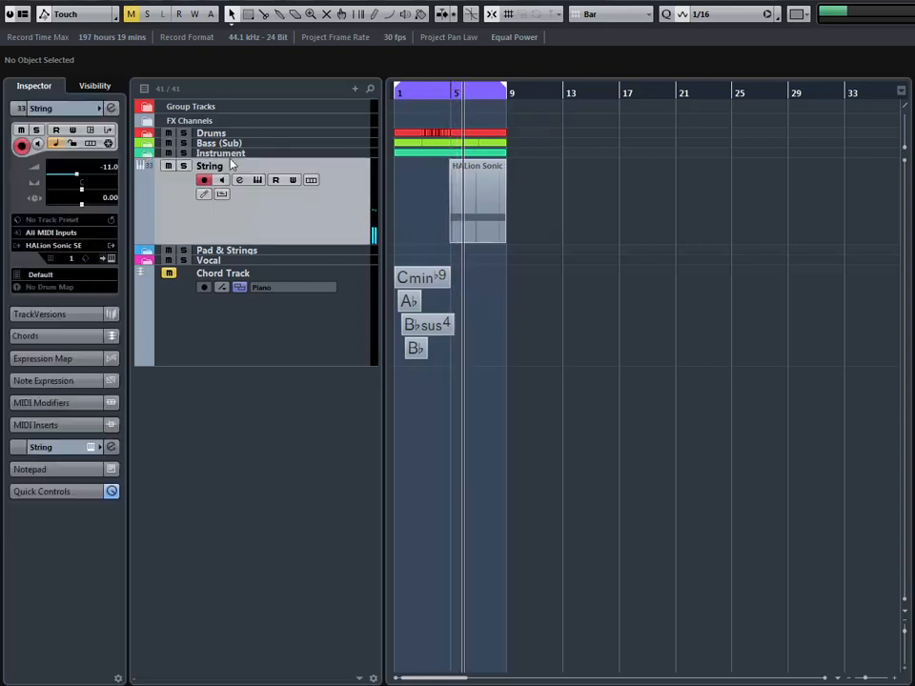
{"action": "left_click_drag", "start_coordinate": [230, 161], "coordinate": [229, 155]}
{"action": "left_click", "coordinate": [146, 154]}
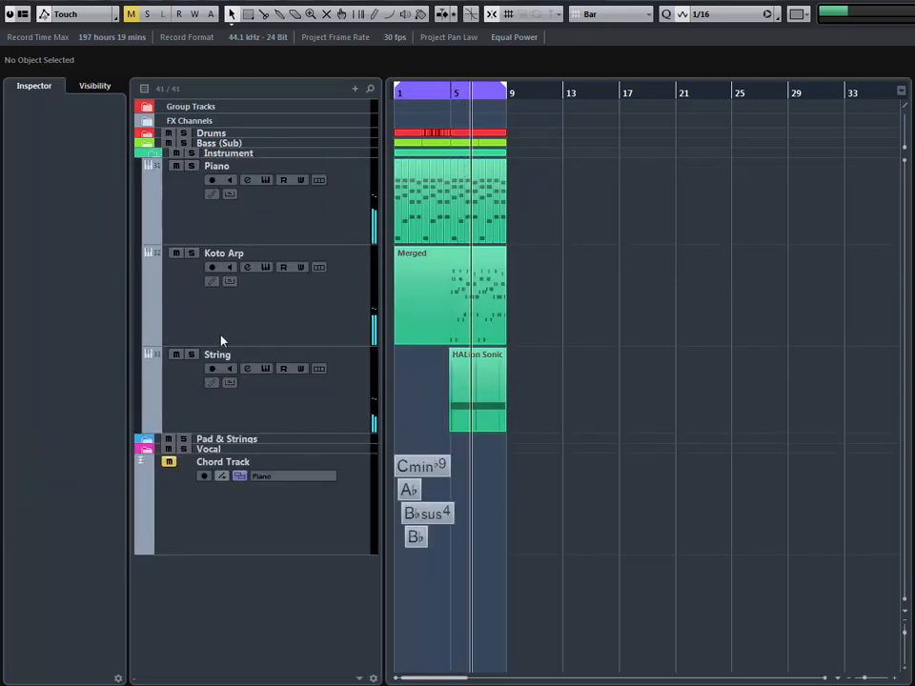
{"action": "left_click", "coordinate": [184, 398]}
{"action": "left_click", "coordinate": [182, 297]}
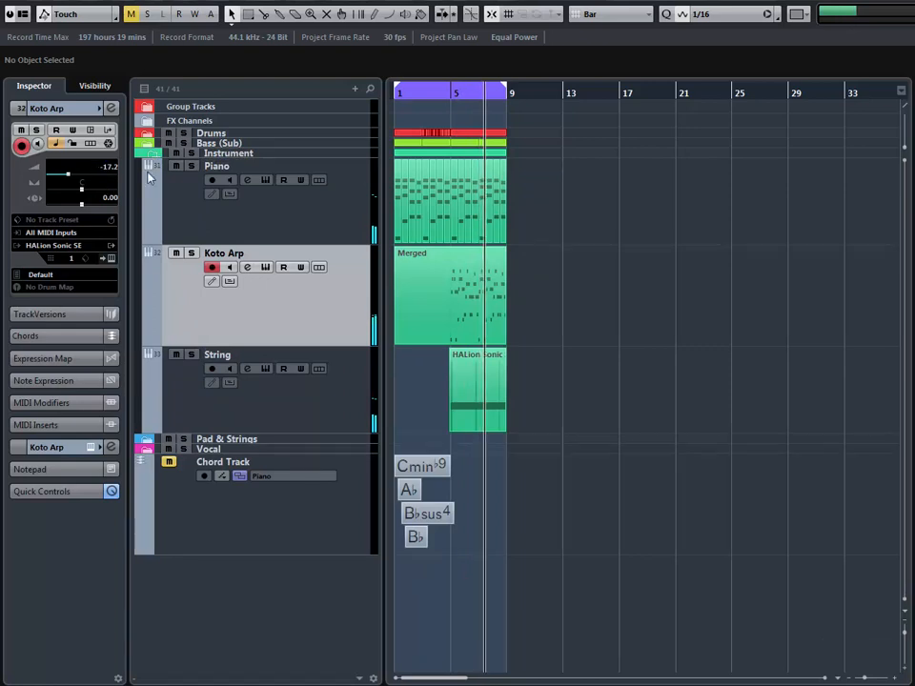
{"action": "left_click", "coordinate": [147, 153]}
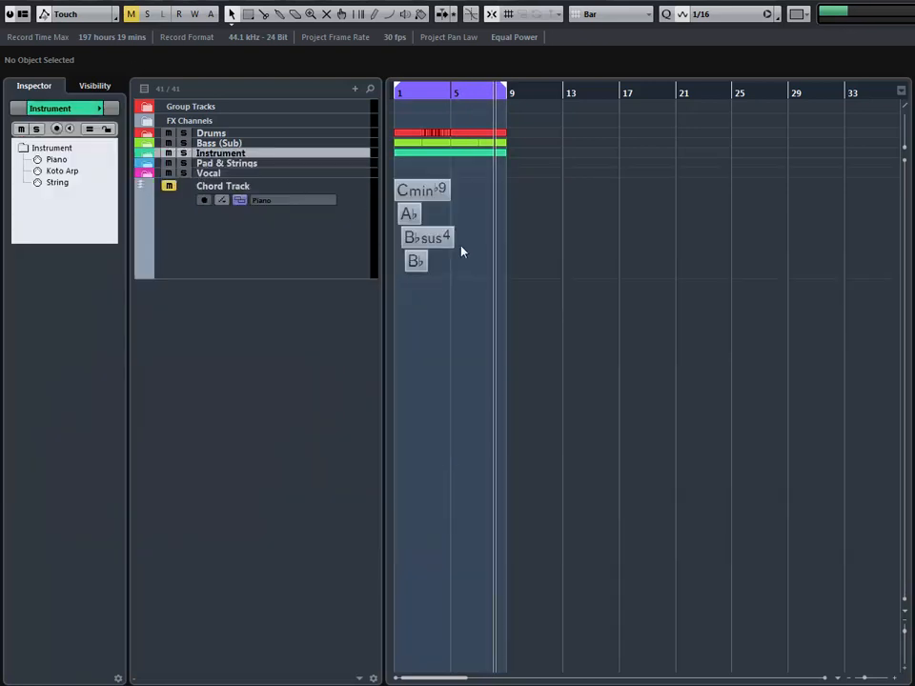
- Turn off cycle playback and expand the Instrument folder with the project cursor at bar 5
{"action": "key", "text": "KP_Divide"}
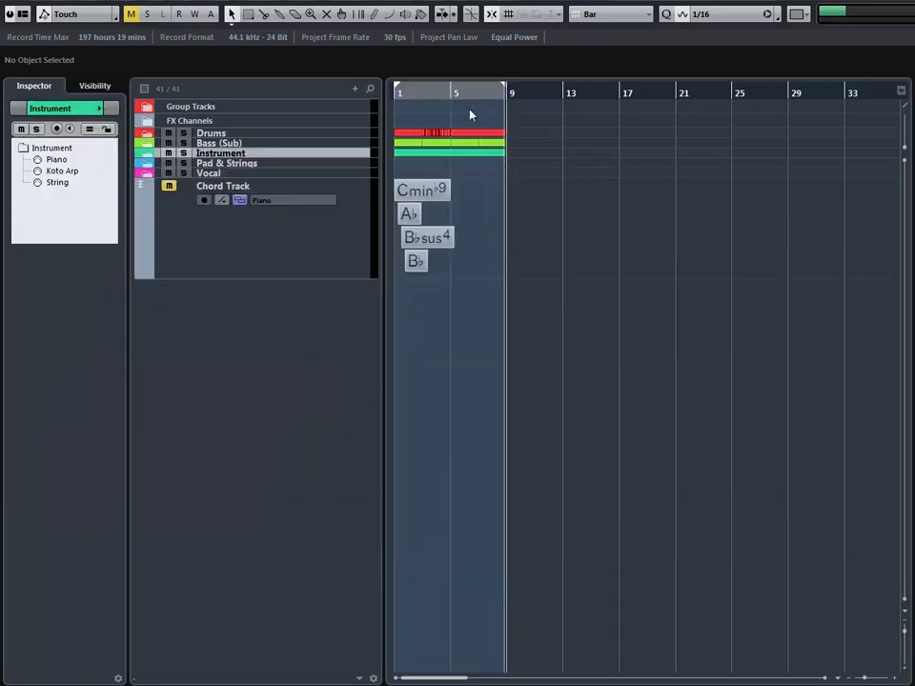
{"action": "left_click", "coordinate": [448, 93]}
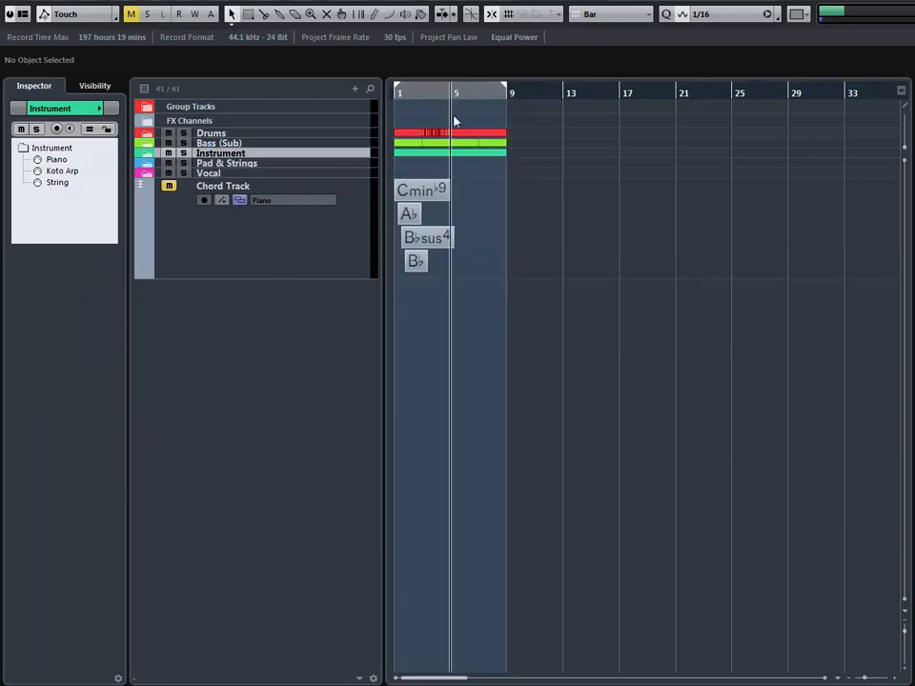
{"action": "left_click", "coordinate": [146, 153]}
{"action": "key", "text": "h"}
{"action": "key", "text": "h"}
{"action": "key", "text": "h"}
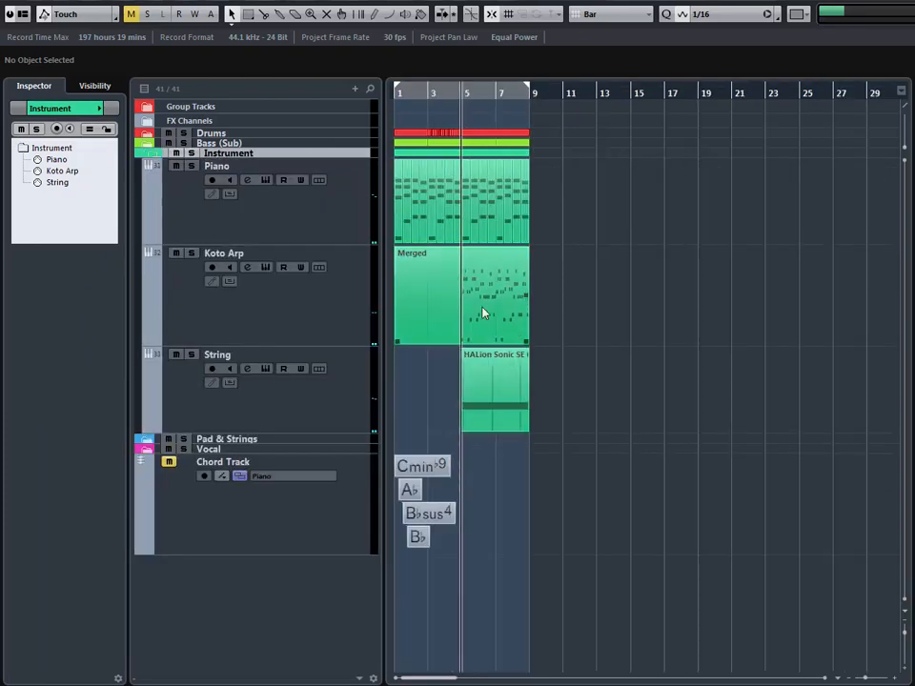
{"action": "key", "text": "h"}
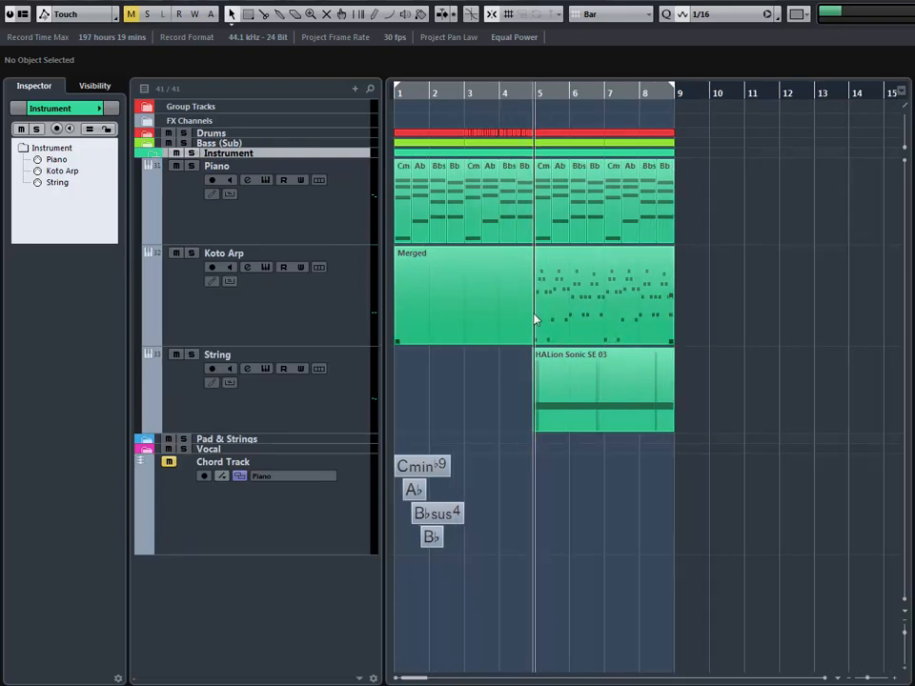
- Solo the Piano track and open its Arpache SX MIDI insert to view the available arpeggio directions
{"action": "left_click", "coordinate": [324, 226]}
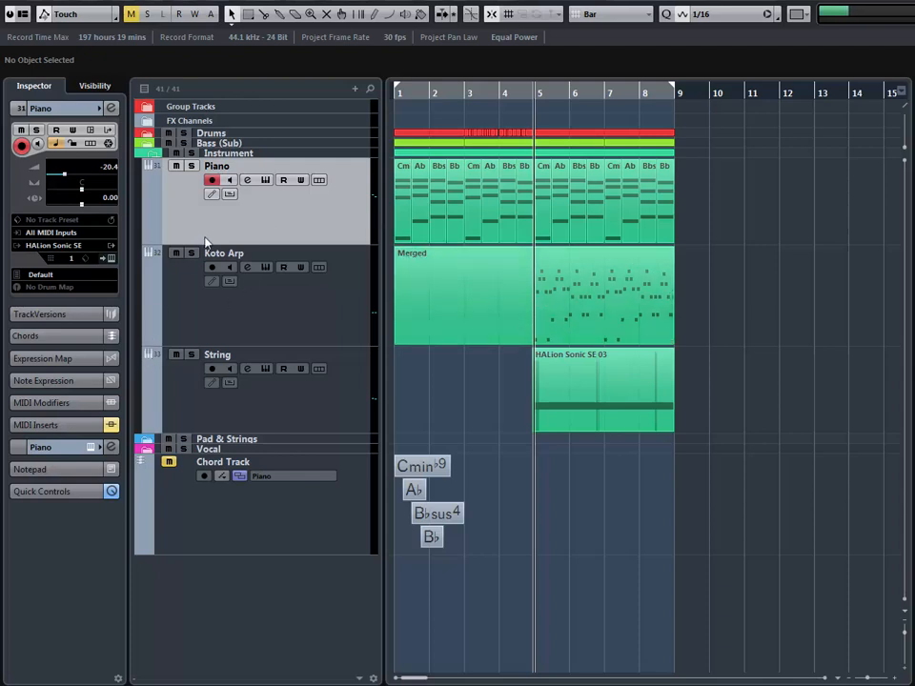
{"action": "left_click", "coordinate": [190, 166]}
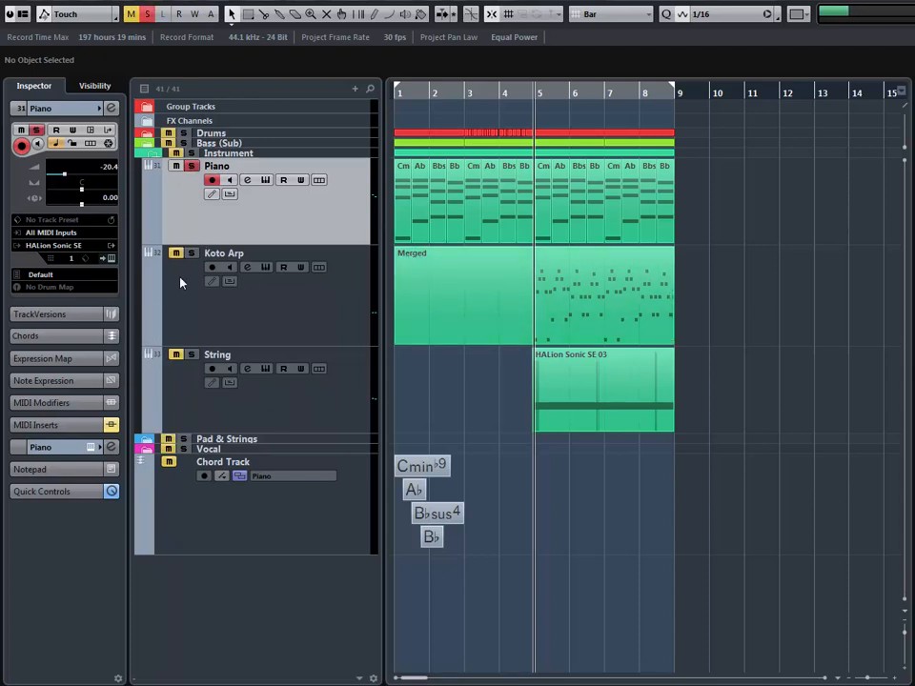
{"action": "left_click", "coordinate": [48, 425]}
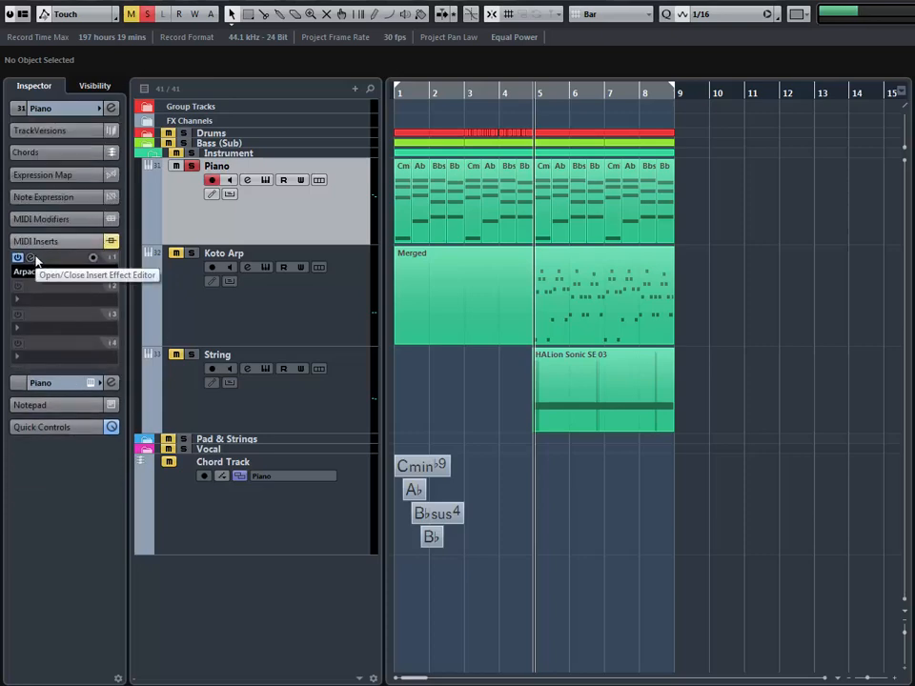
{"action": "left_click", "coordinate": [31, 259]}
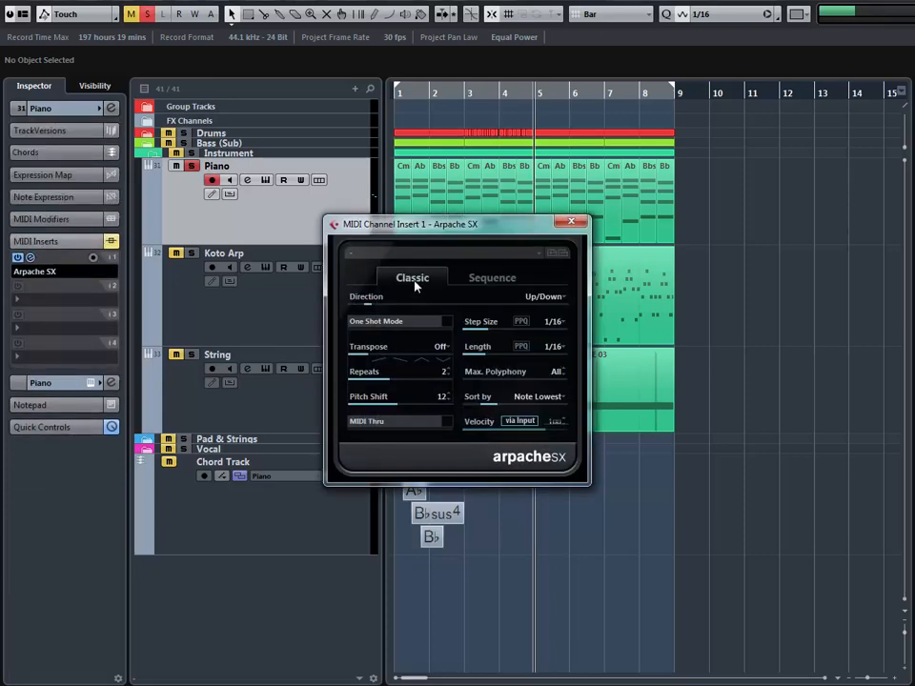
{"action": "left_click", "coordinate": [544, 299]}
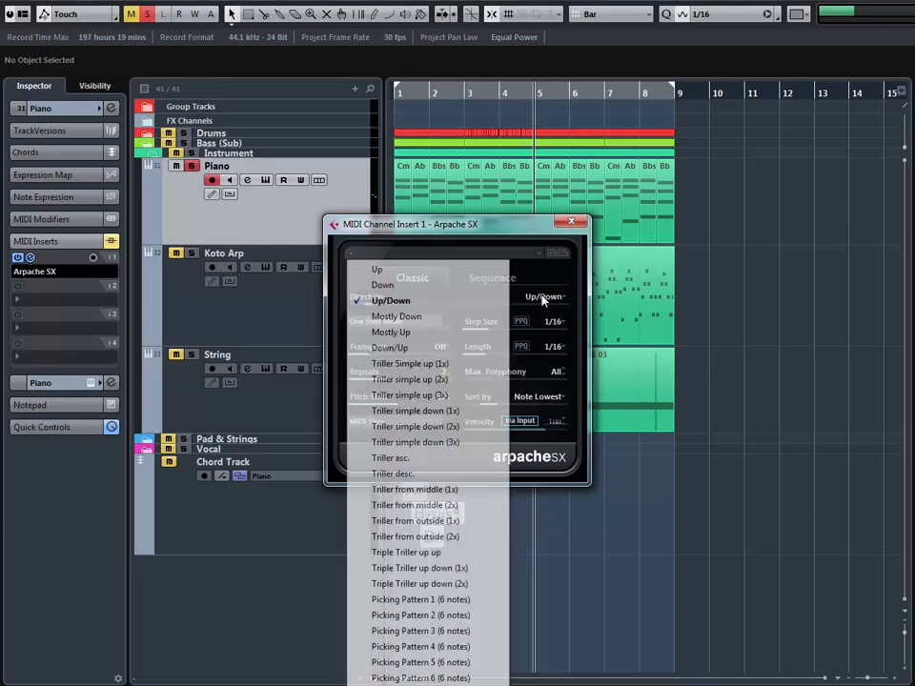
{"action": "left_click", "coordinate": [545, 224]}
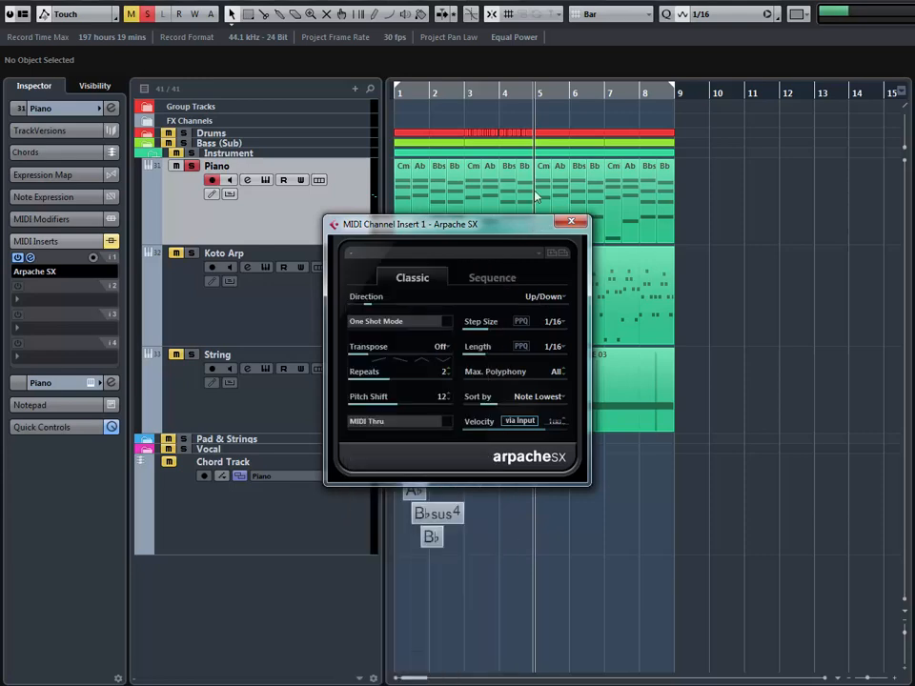
- Activate the Piano track's MIDI inserts, set the Arpache SX direction to Triller simple up (3x) and play from bar 5
{"action": "left_click", "coordinate": [110, 242]}
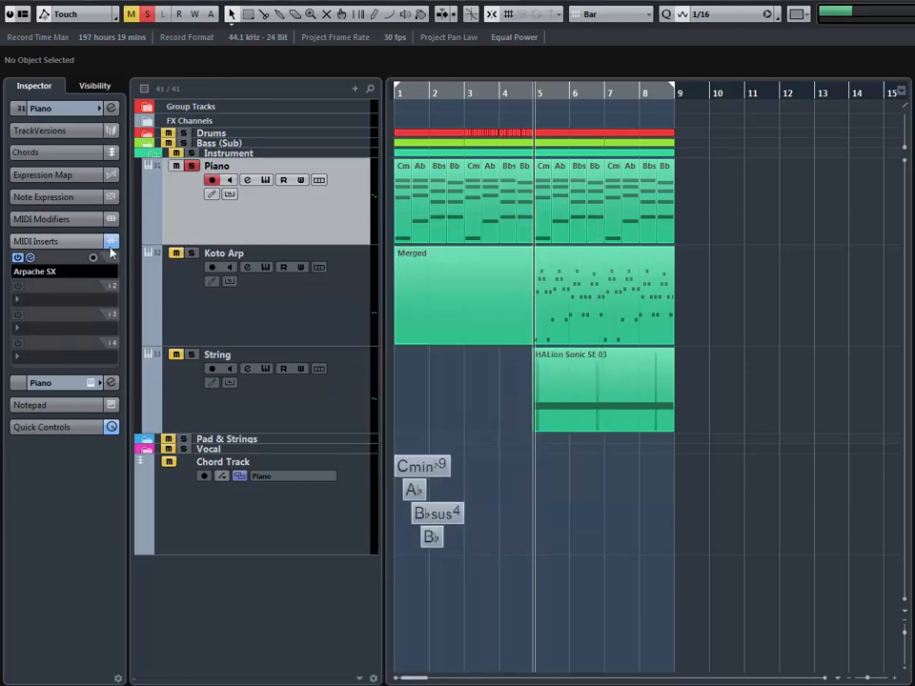
{"action": "left_click", "coordinate": [31, 258]}
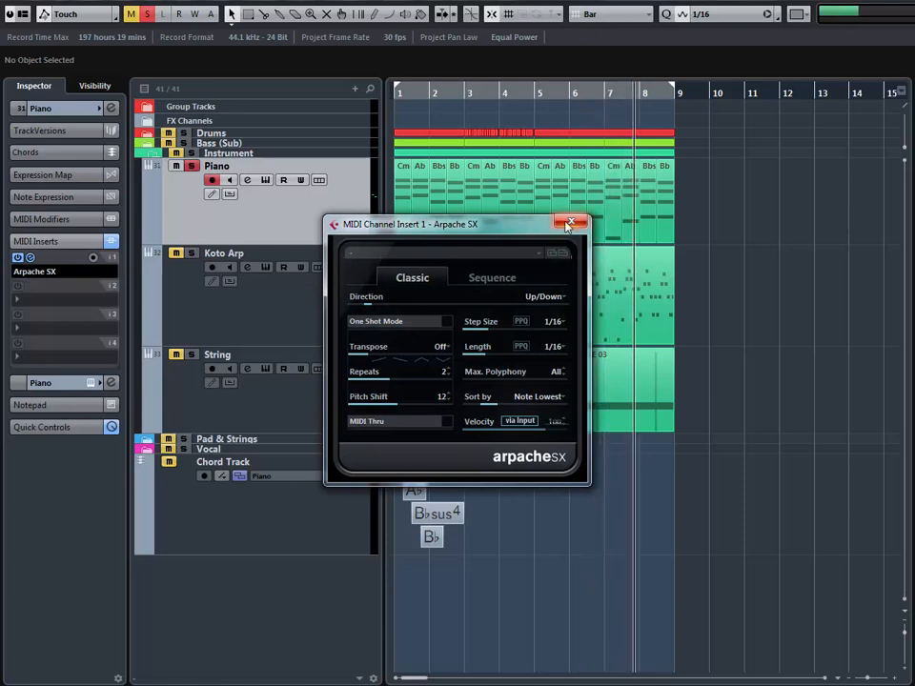
{"action": "left_click", "coordinate": [532, 303]}
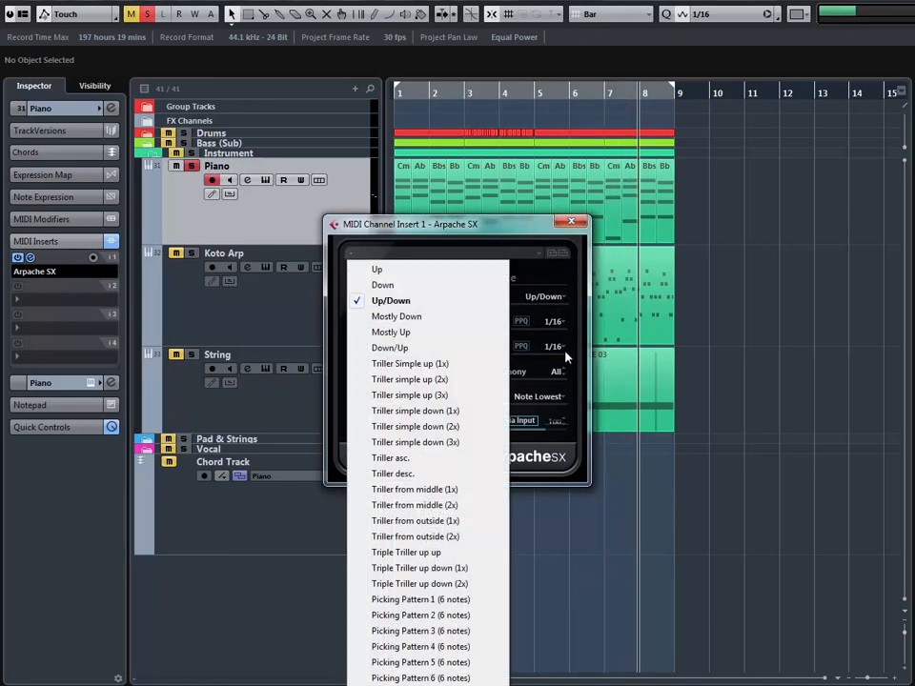
{"action": "left_click", "coordinate": [431, 396]}
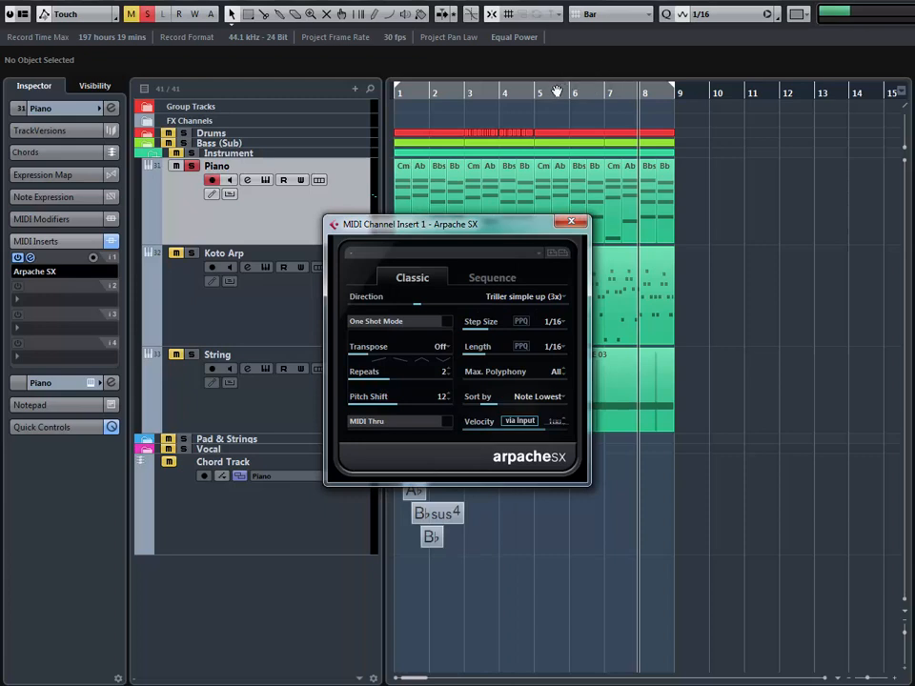
{"action": "left_click", "coordinate": [535, 94]}
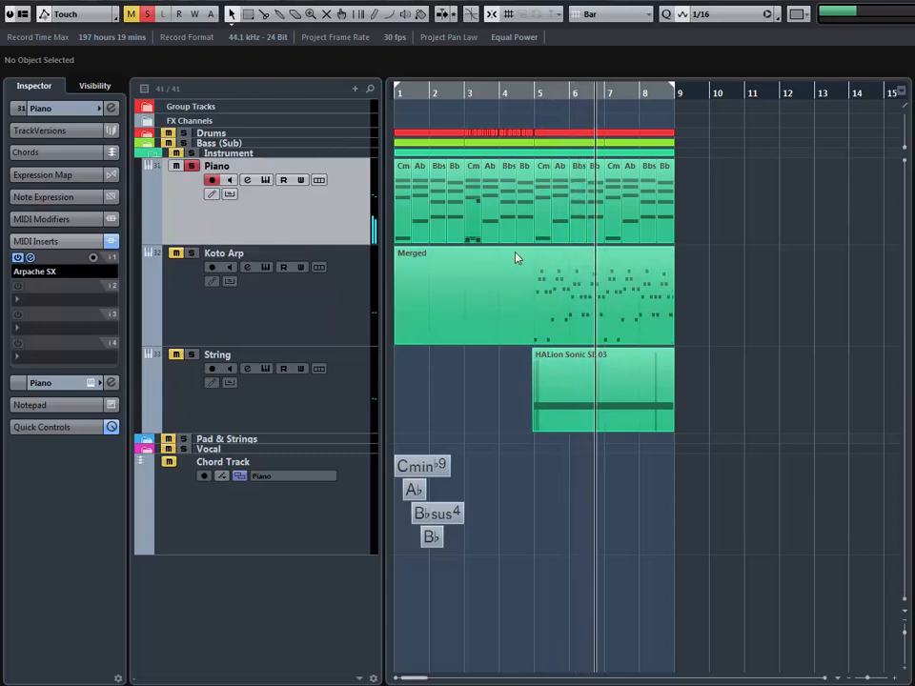
- Merge the Piano track's MIDI in the loop with inserts, sends and chase included and the destination erased
{"action": "left_click", "coordinate": [399, 207]}
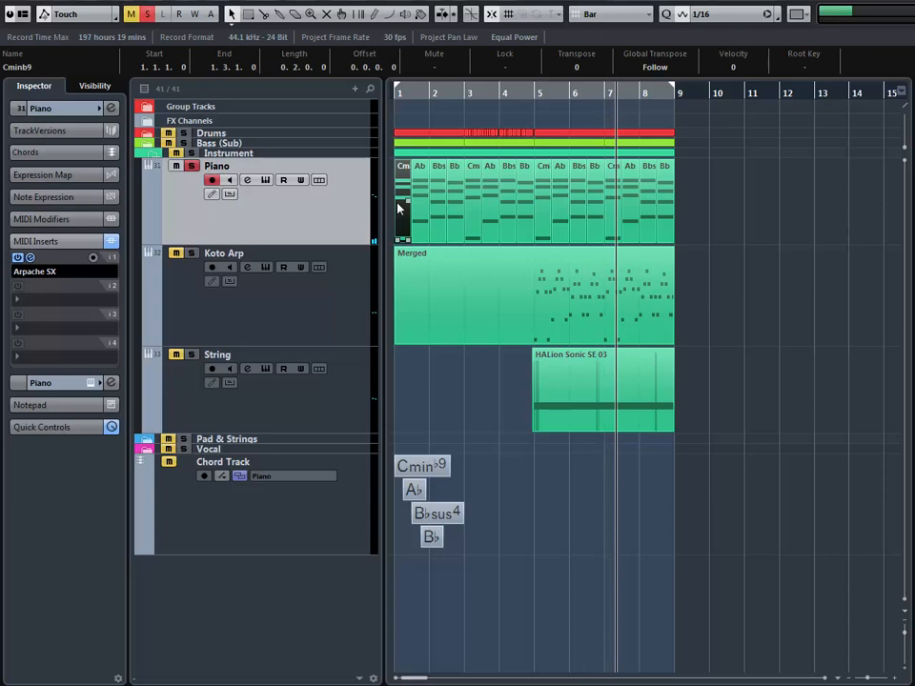
{"action": "right_click", "coordinate": [399, 208]}
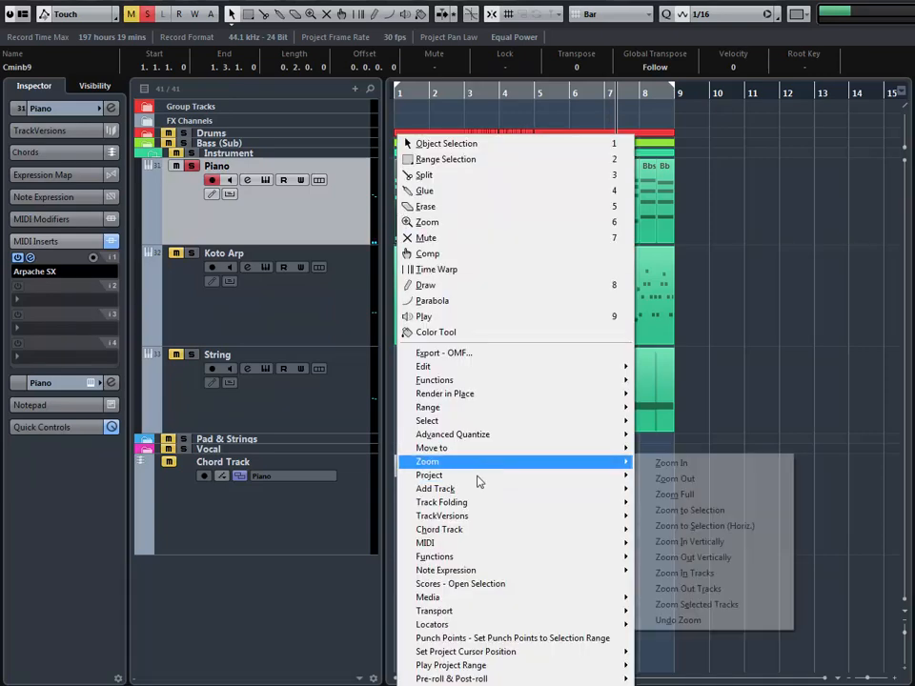
{"action": "mouse_move", "coordinate": [440, 544]}
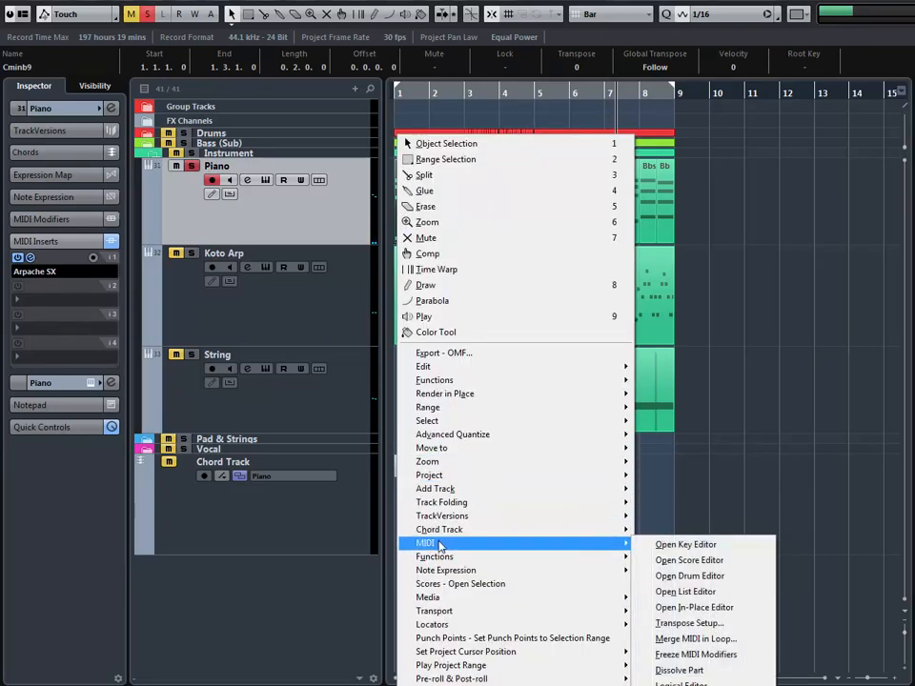
{"action": "left_click", "coordinate": [696, 640]}
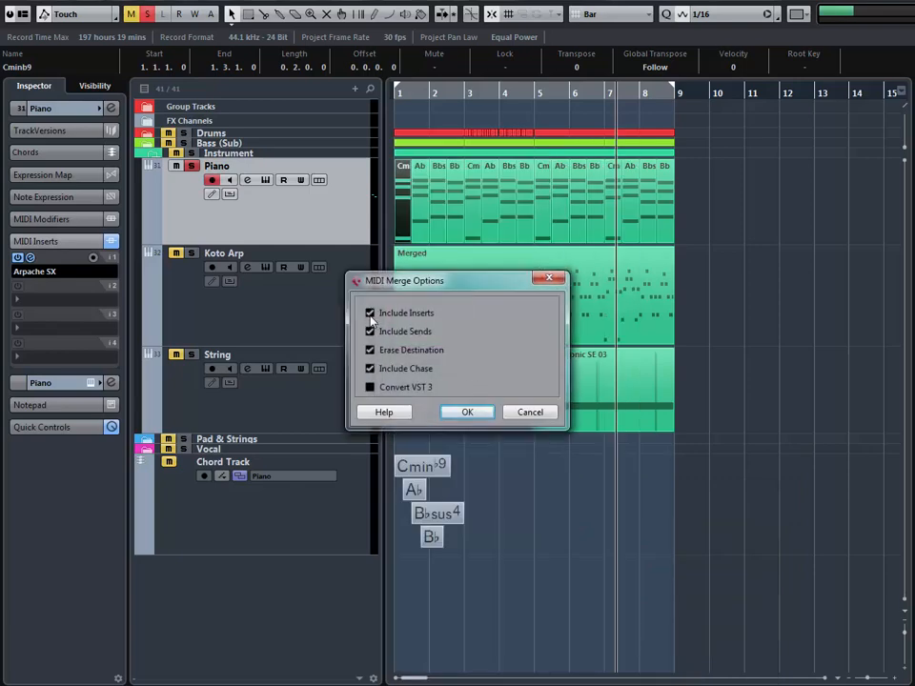
{"action": "left_click", "coordinate": [464, 411]}
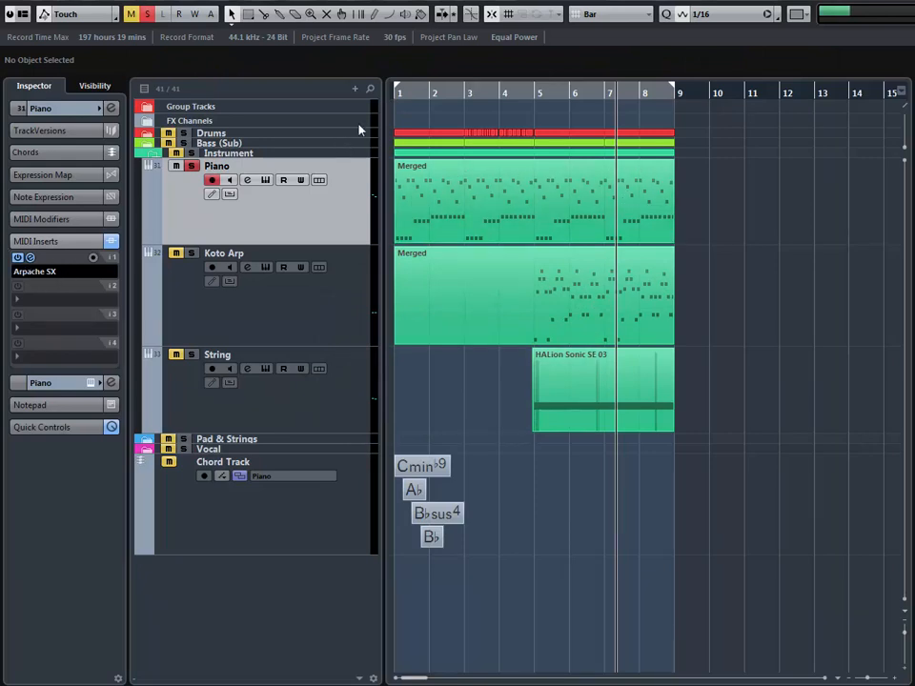
- Play back the merged Piano arpeggio from bar 1
{"action": "left_click", "coordinate": [393, 95]}
{"action": "key", "text": "h"}
{"action": "key", "text": "h"}
{"action": "key", "text": "h"}
{"action": "key", "text": "h"}
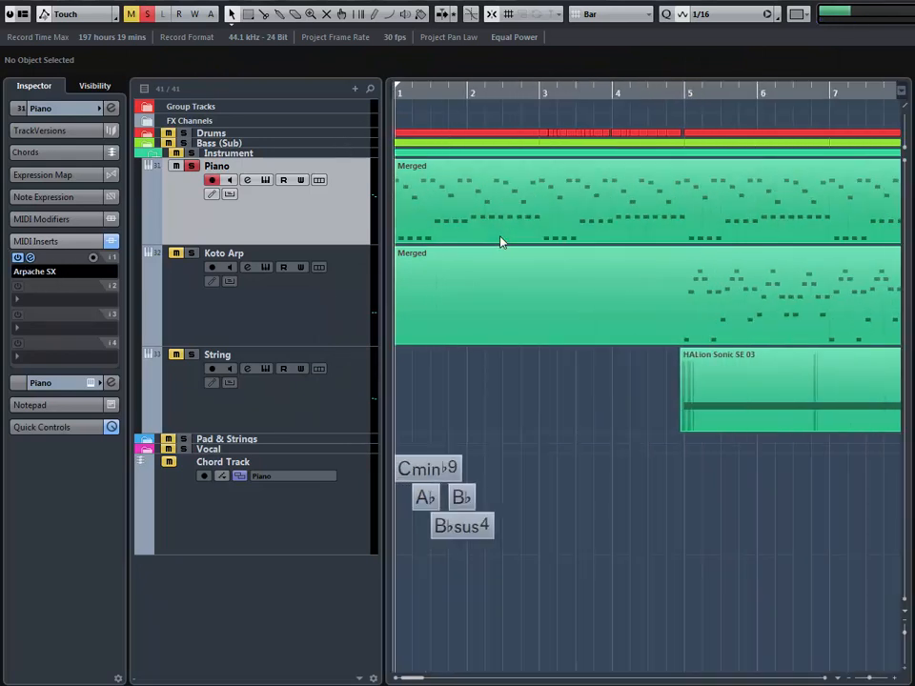
{"action": "key", "text": "g"}
{"action": "key", "text": "space"}
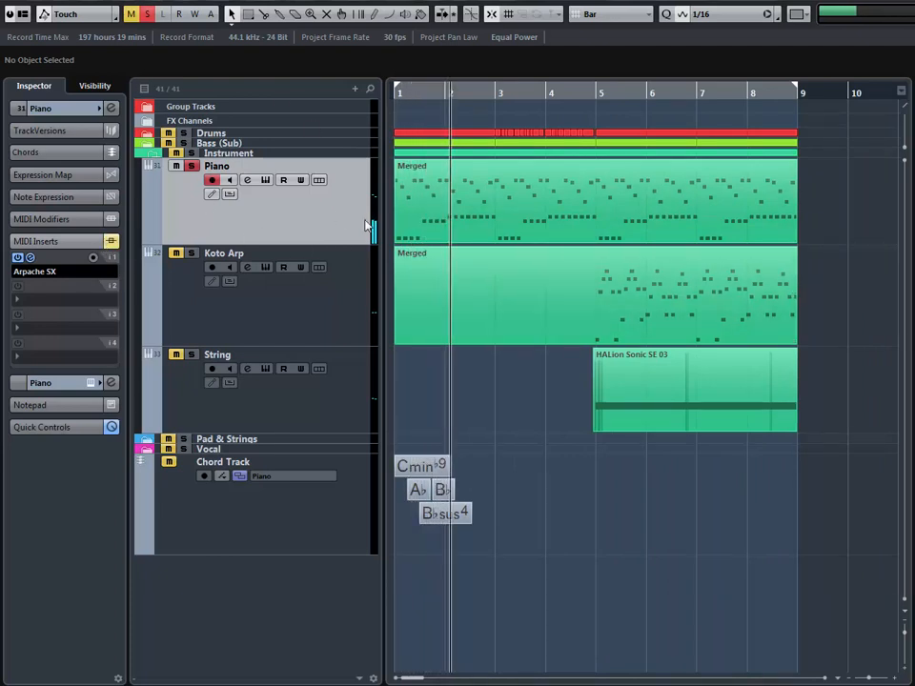
{"action": "key", "text": "space"}
- Undo the Piano track's MIDI merge and check the settings of its Arpache SX insert
{"action": "key", "text": "ctrl+z"}
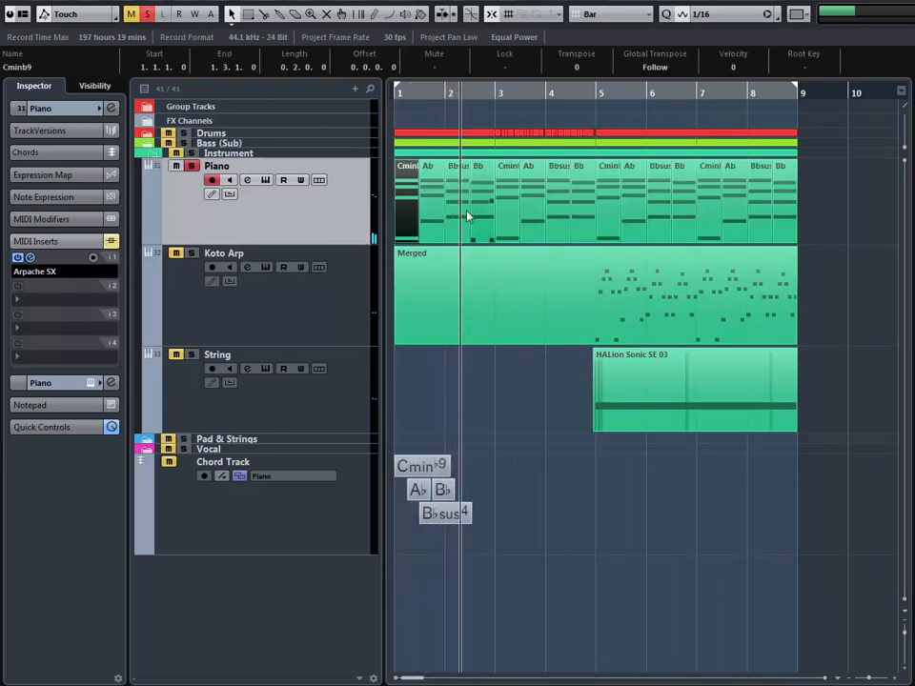
{"action": "key", "text": "g"}
{"action": "key", "text": "g"}
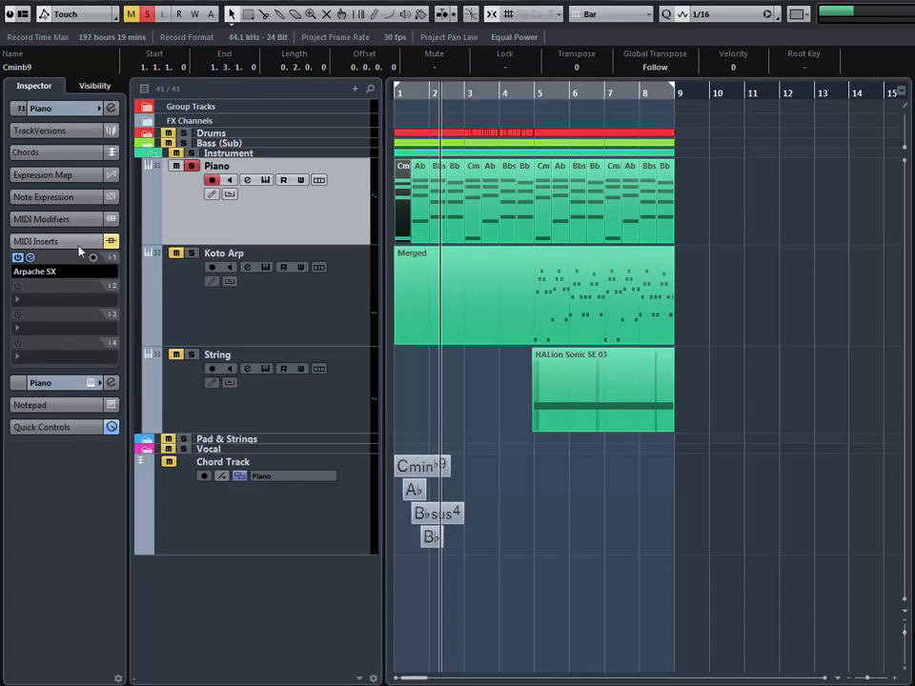
{"action": "left_click", "coordinate": [31, 259]}
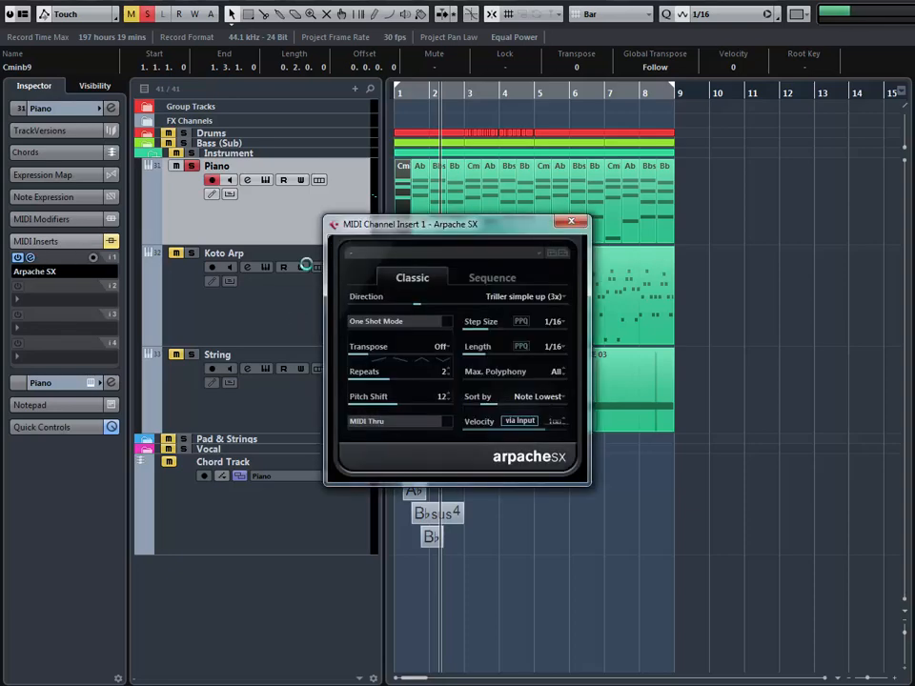
{"action": "left_click", "coordinate": [569, 222]}
{"action": "left_click", "coordinate": [726, 255]}
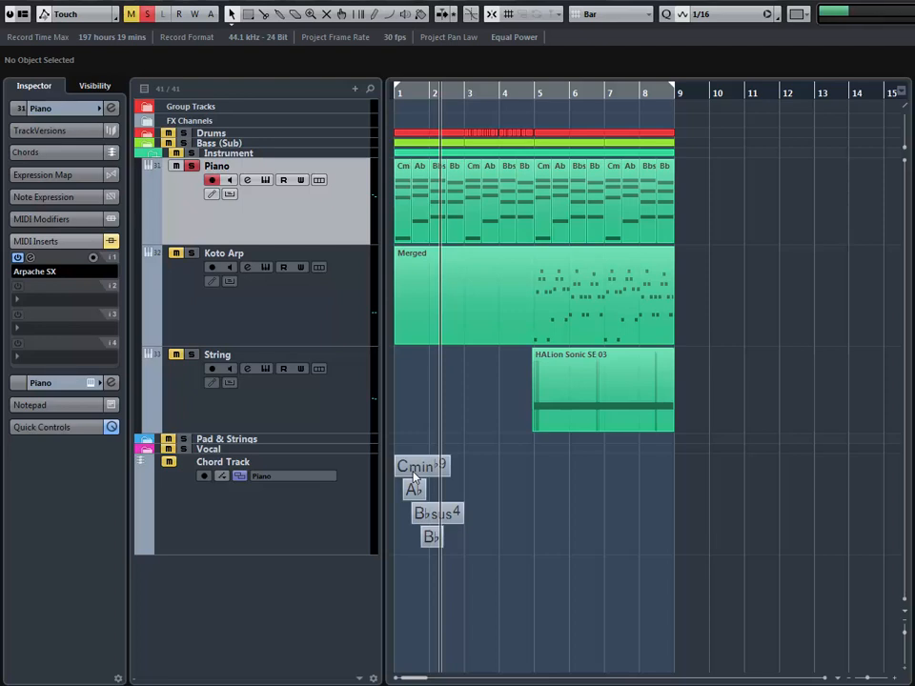
- Unsolo Piano, end the locator range at bar 5 and audition it from bar 1 with Piano, Koto Arp and String muted and unmuted
{"action": "left_click", "coordinate": [390, 98]}
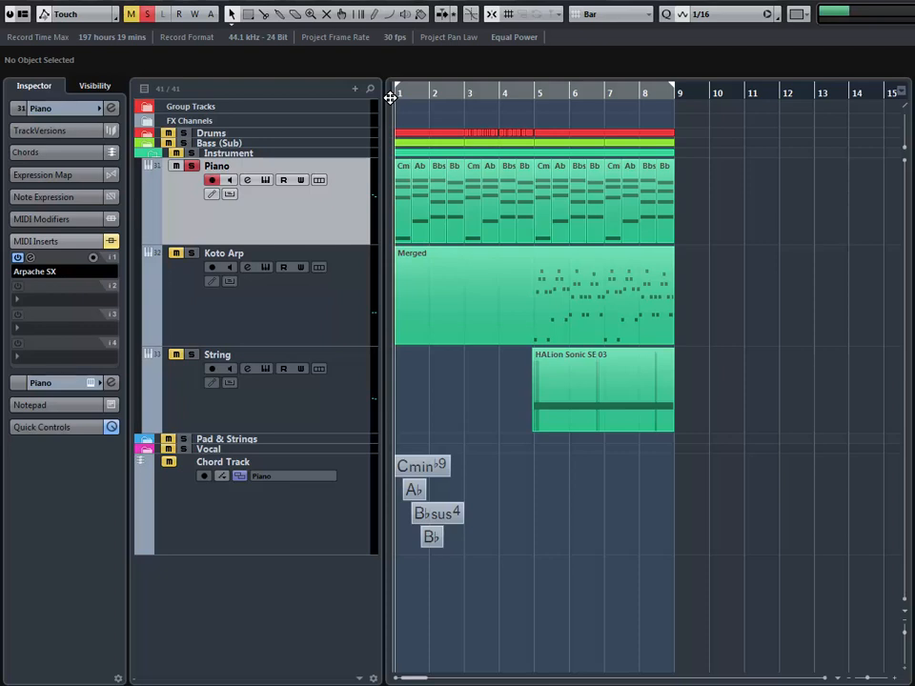
{"action": "left_click", "coordinate": [191, 167]}
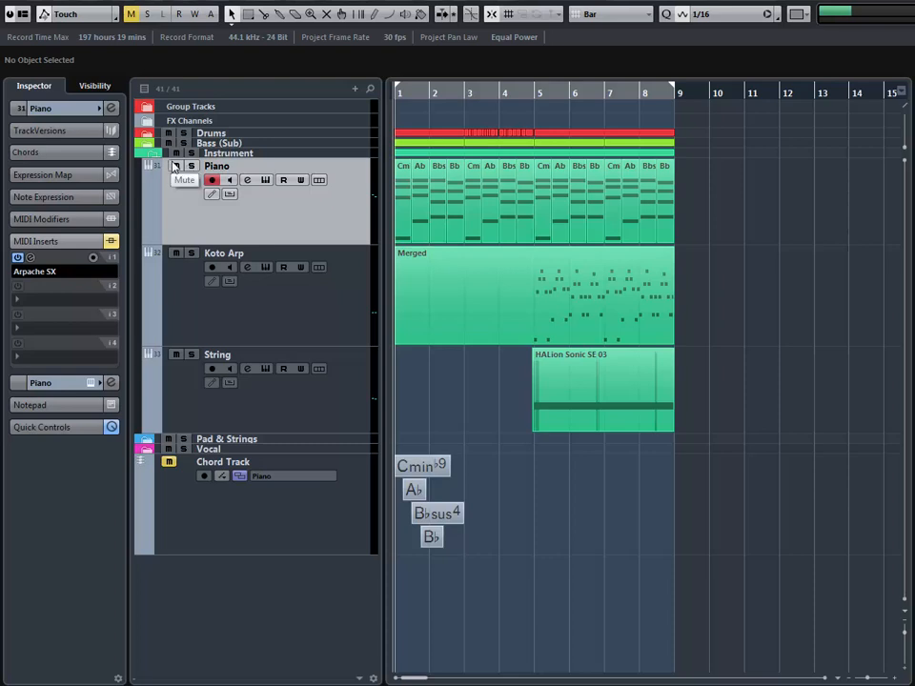
{"action": "left_click", "coordinate": [176, 167]}
{"action": "left_click", "coordinate": [535, 93], "text": "alt"}
{"action": "key", "text": "space"}
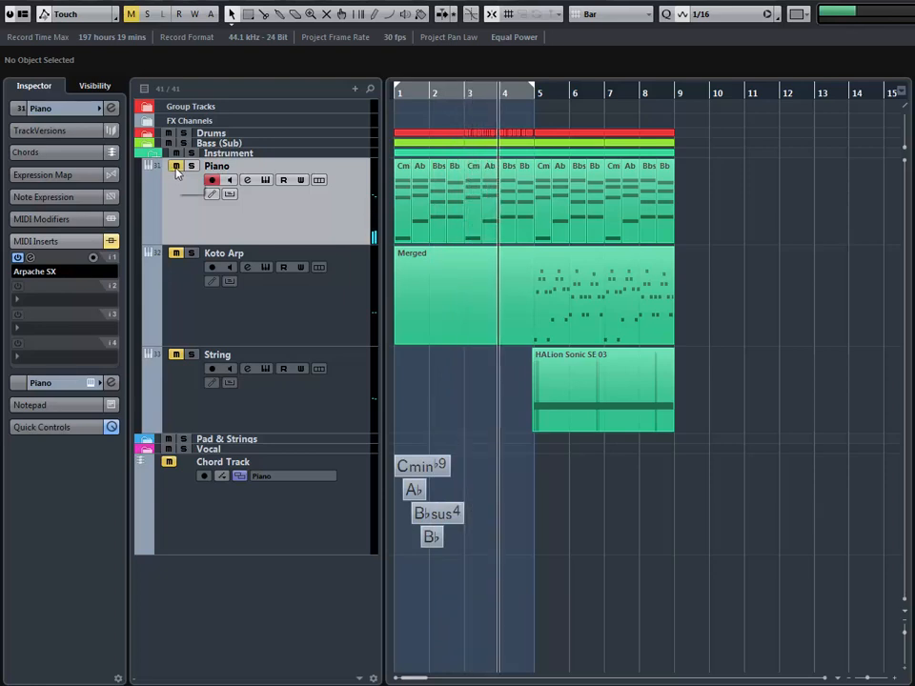
{"action": "left_click", "coordinate": [175, 253]}
{"action": "left_click", "coordinate": [175, 355]}
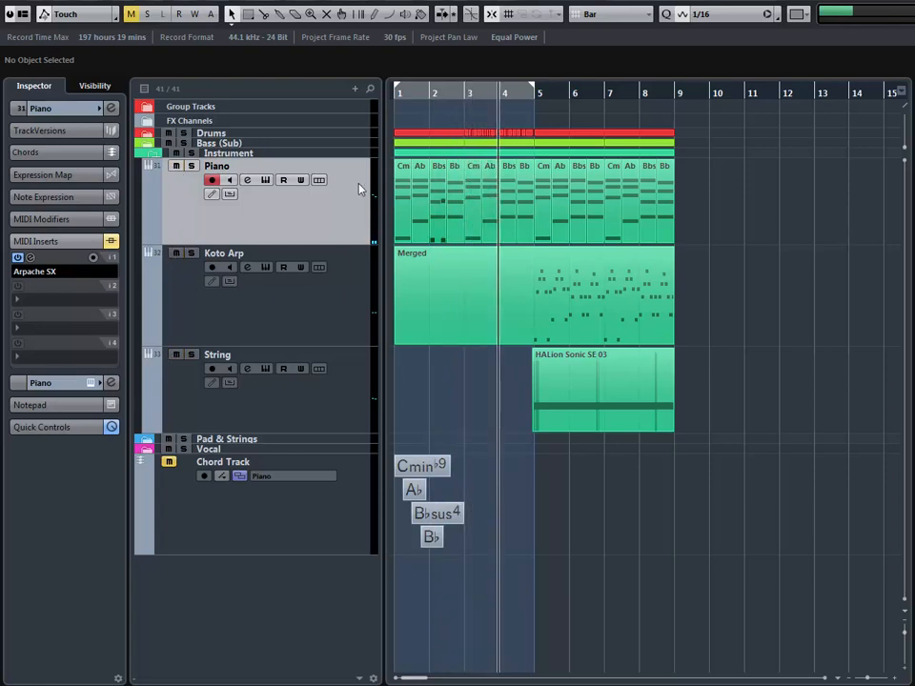
- Compare the Piano channel in playback with its equalizer bypassed and active, and with the 2079 Hz band off and on
{"action": "left_click", "coordinate": [247, 179]}
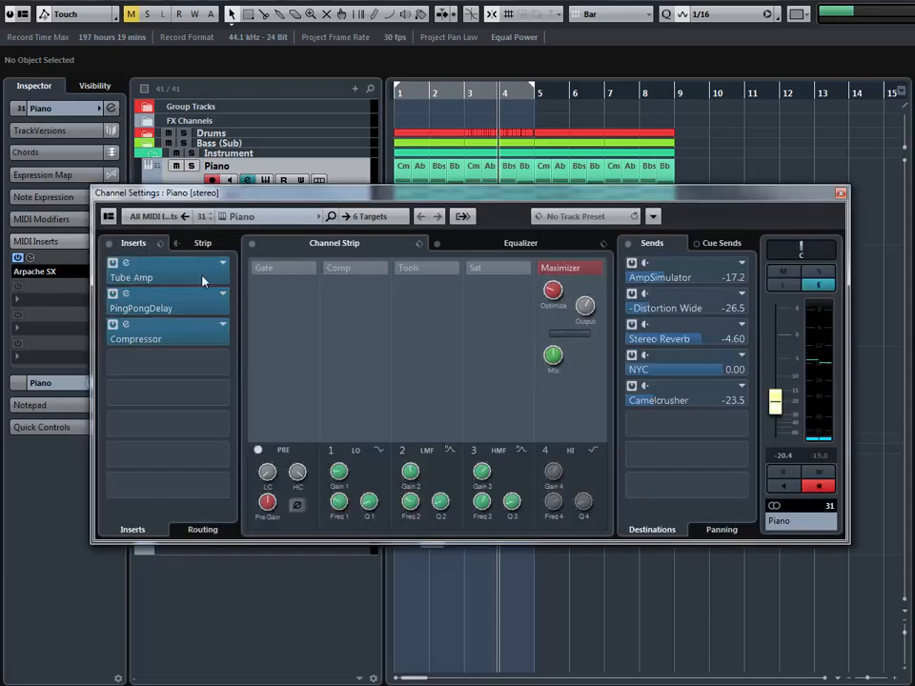
{"action": "left_click", "coordinate": [505, 243]}
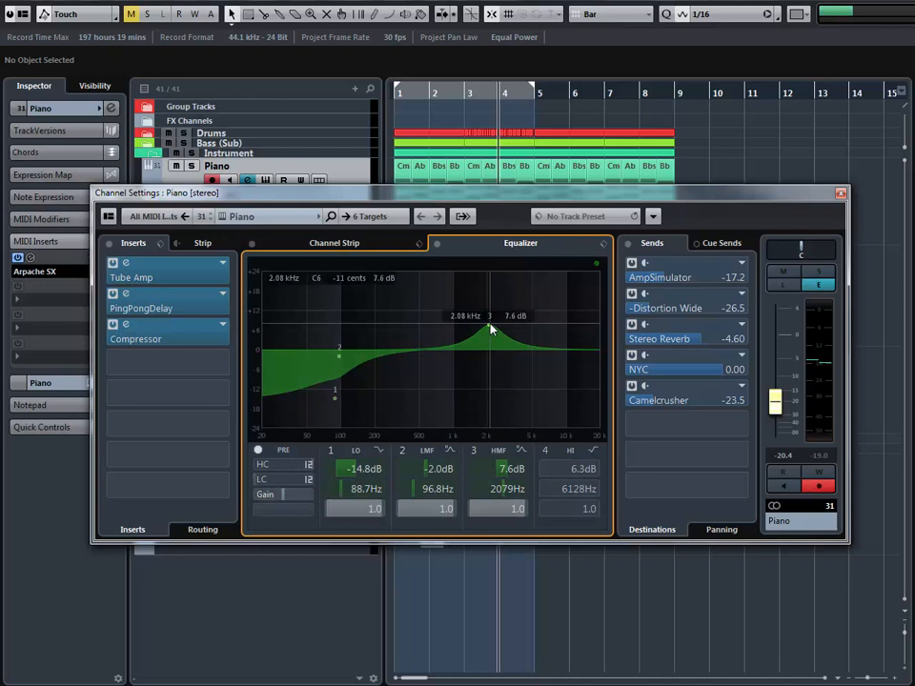
{"action": "double_click", "coordinate": [491, 328]}
{"action": "left_click", "coordinate": [437, 243]}
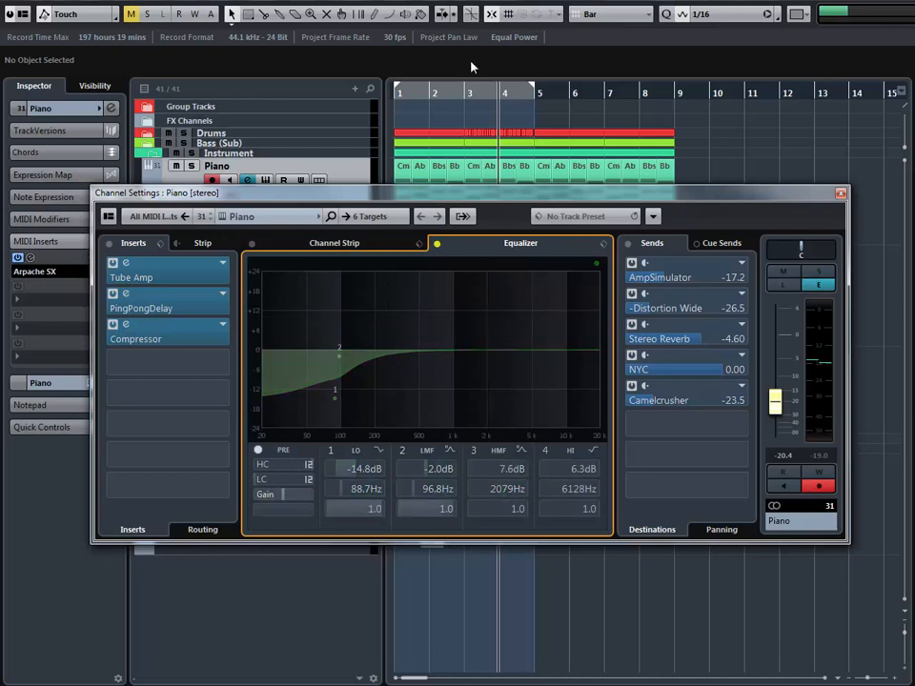
{"action": "left_click", "coordinate": [399, 94]}
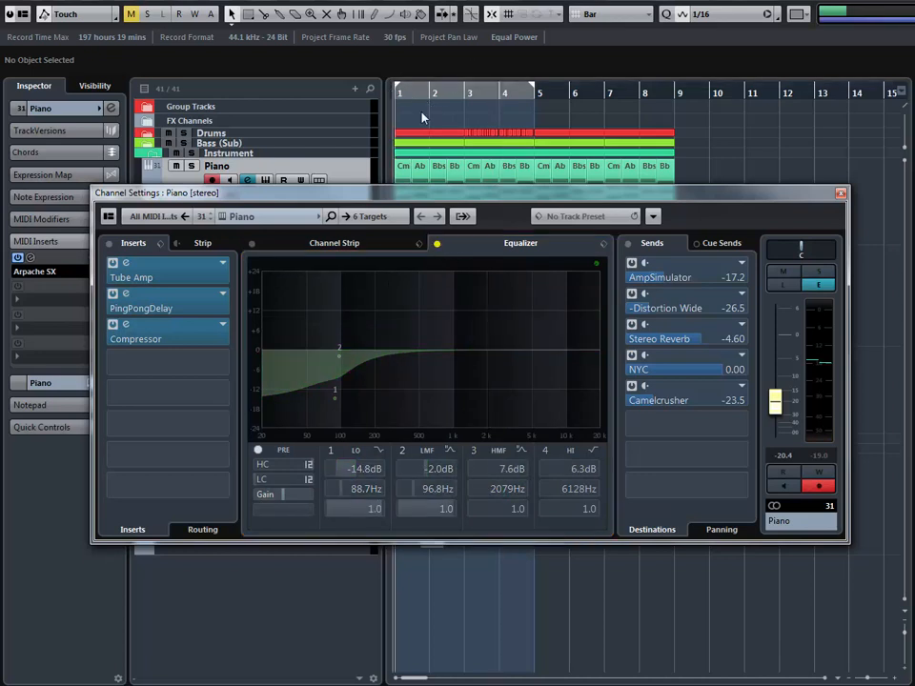
{"action": "left_click", "coordinate": [437, 245]}
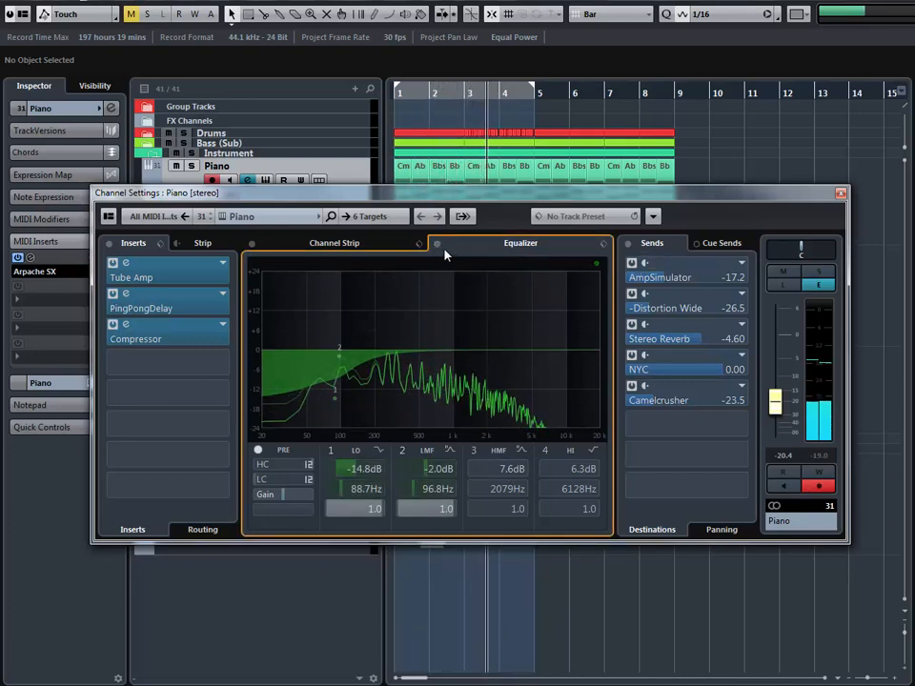
{"action": "left_click", "coordinate": [474, 451]}
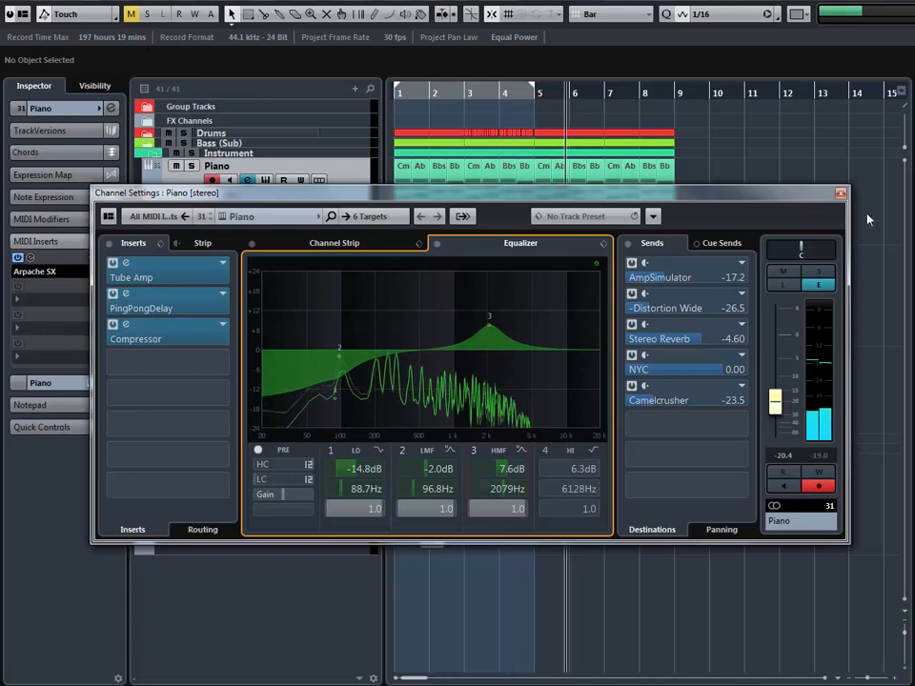
{"action": "left_click", "coordinate": [839, 194]}
- Switch off the 173.7 Hz equalizer band on the Koto Arp channel and play from bar 5
{"action": "left_click", "coordinate": [307, 263]}
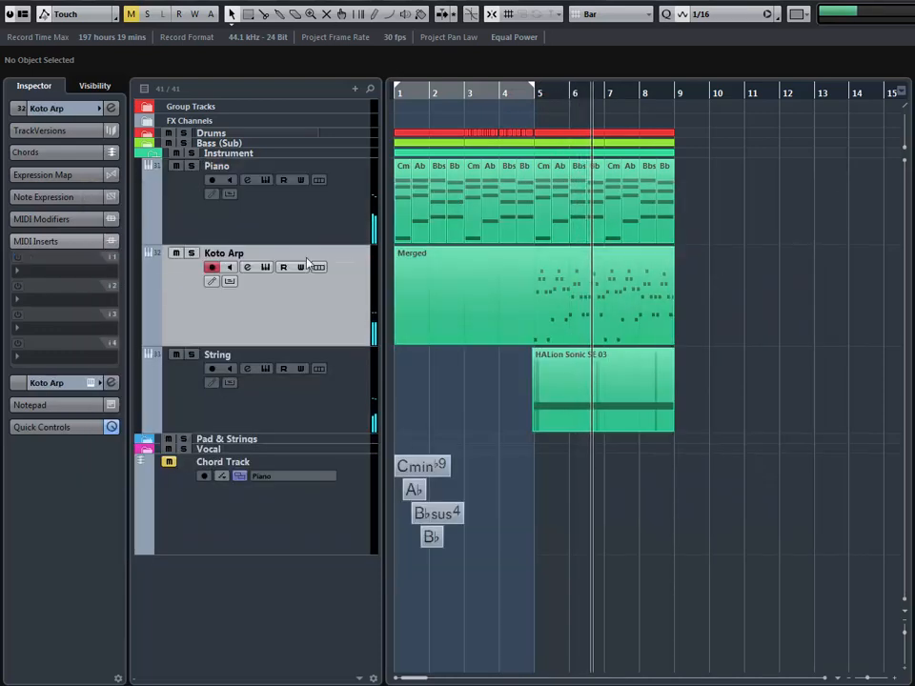
{"action": "left_click", "coordinate": [67, 108]}
{"action": "left_click", "coordinate": [111, 108]}
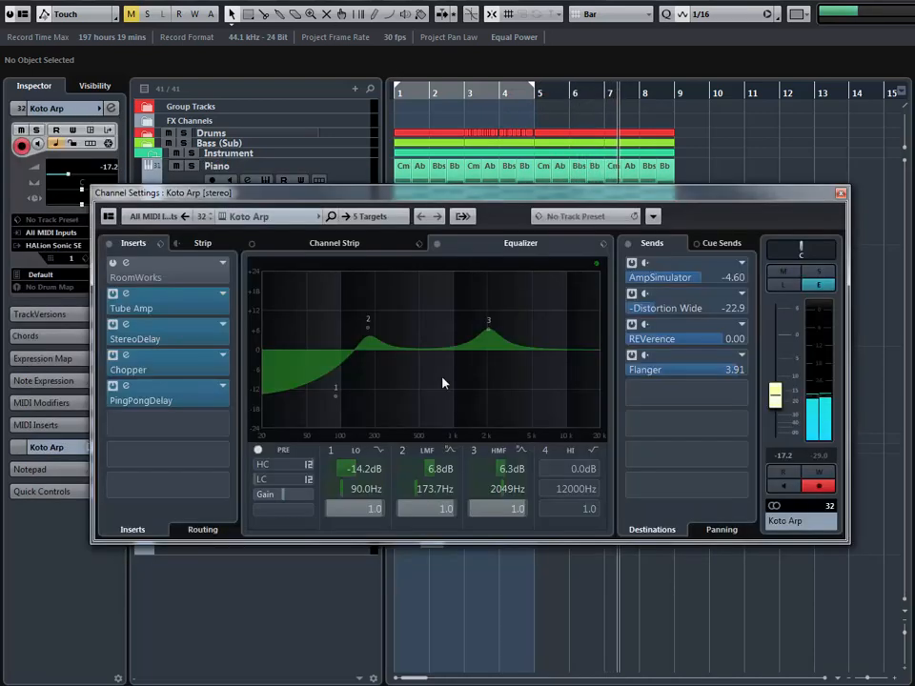
{"action": "double_click", "coordinate": [370, 328]}
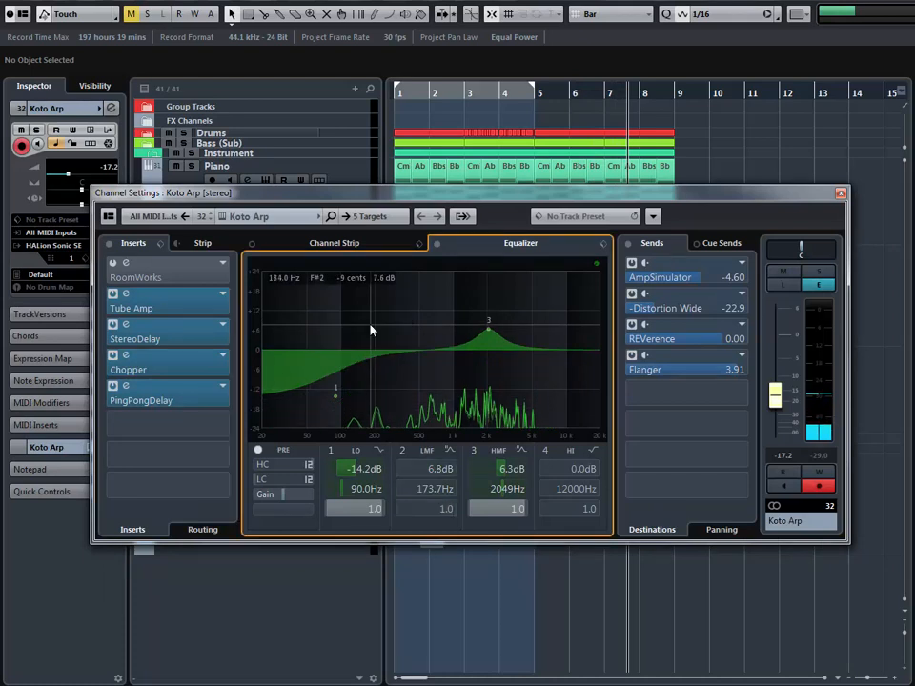
{"action": "left_click", "coordinate": [533, 92]}
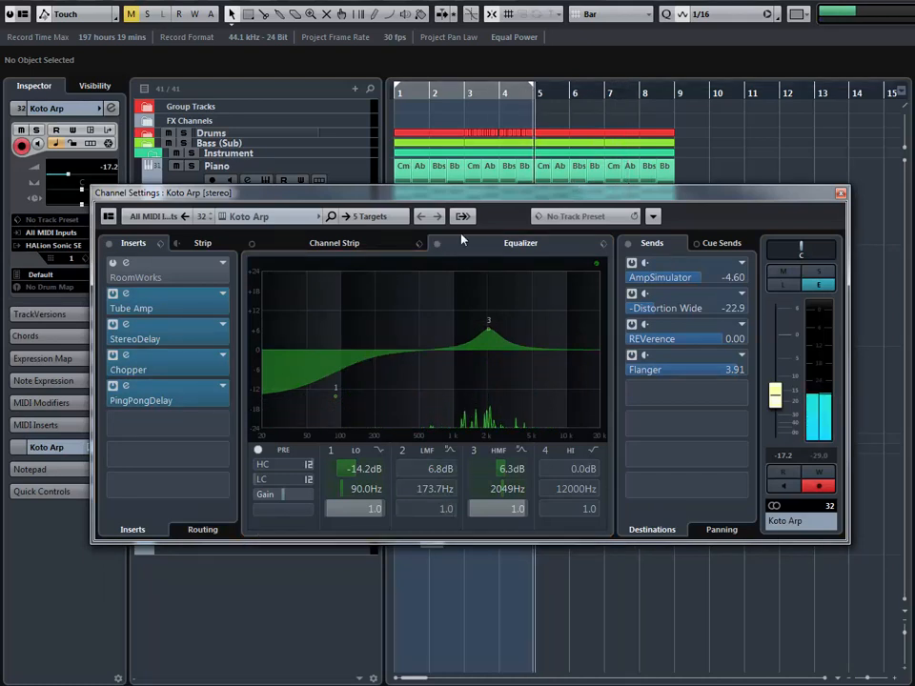
- Set Koto Arp's low EQ band to -18.3 dB at 102.7 Hz, its HMF band to 5.9 dB at 2705 Hz, and its volume to -18.4
{"action": "left_click_drag", "start_coordinate": [336, 397], "coordinate": [342, 411]}
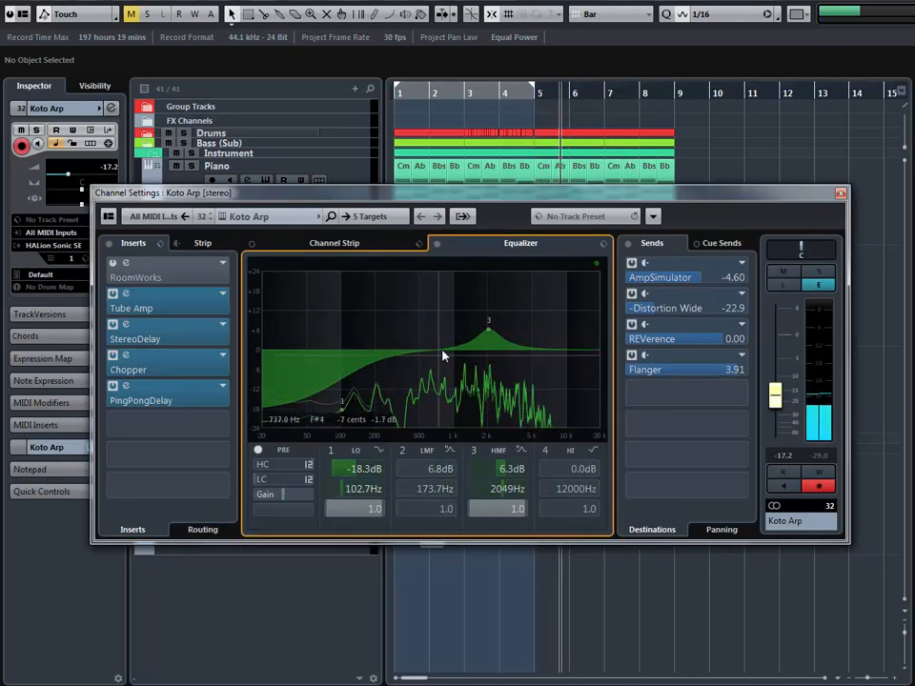
{"action": "mouse_move", "coordinate": [488, 330]}
{"action": "left_mouse_down"}
{"action": "mouse_move", "coordinate": [487, 339]}
{"action": "mouse_move", "coordinate": [504, 336]}
{"action": "left_mouse_up"}
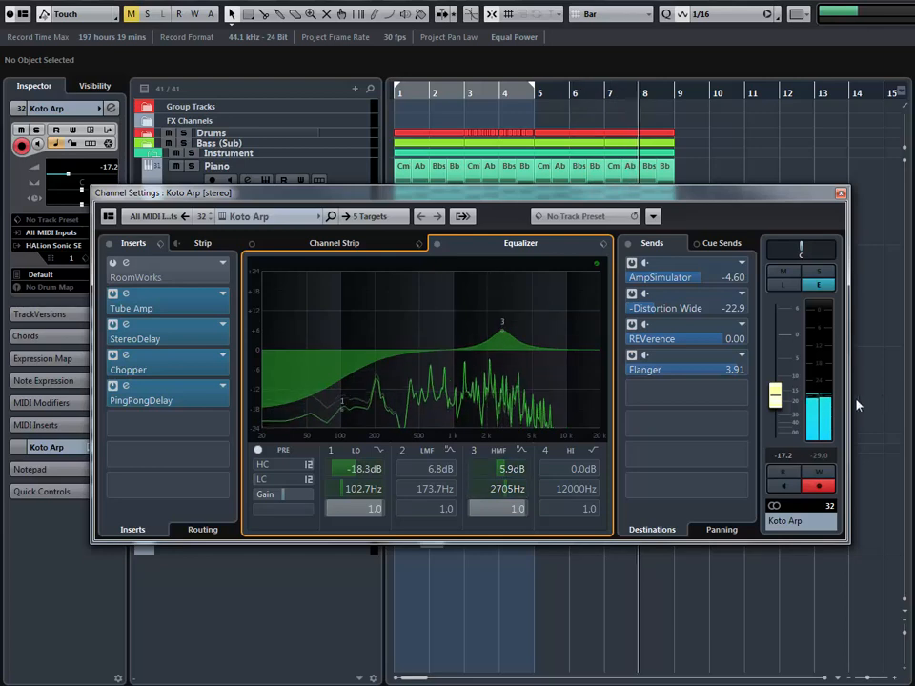
{"action": "left_click_drag", "start_coordinate": [776, 398], "coordinate": [776, 399]}
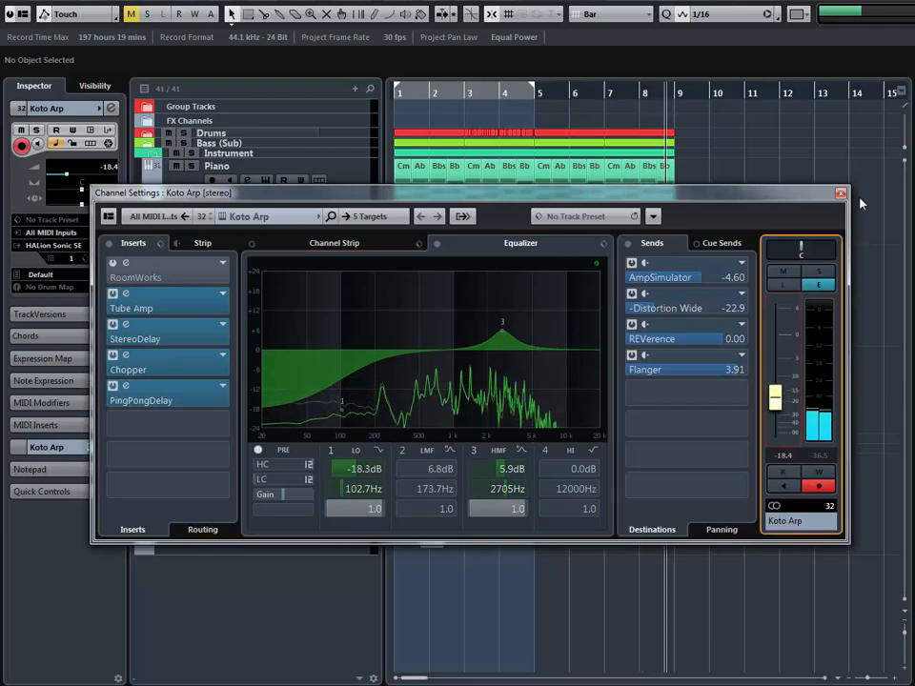
{"action": "left_click", "coordinate": [840, 193]}
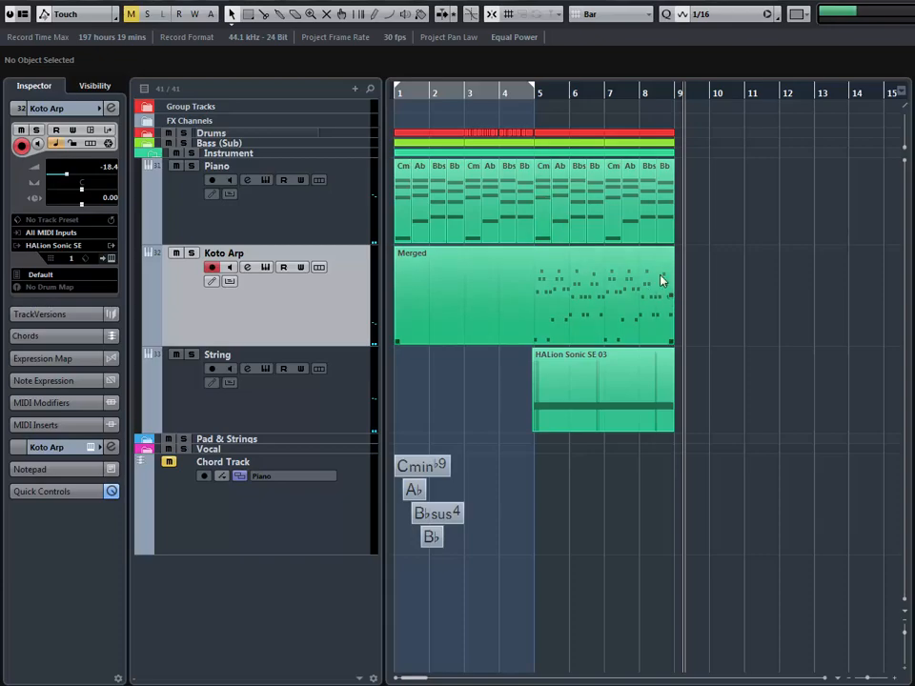
- Open the MixConsole and bypass all inserts on the Stereo Out channel
{"action": "left_click_drag", "start_coordinate": [911, 65], "coordinate": [601, 52]}
{"action": "double_click", "coordinate": [602, 52]}
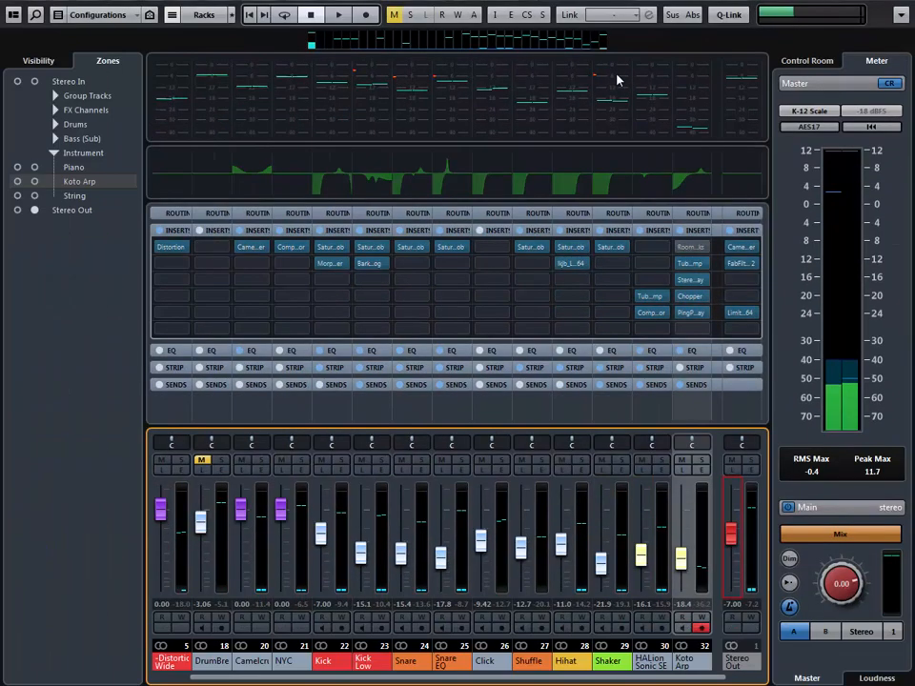
{"action": "left_click", "coordinate": [730, 232]}
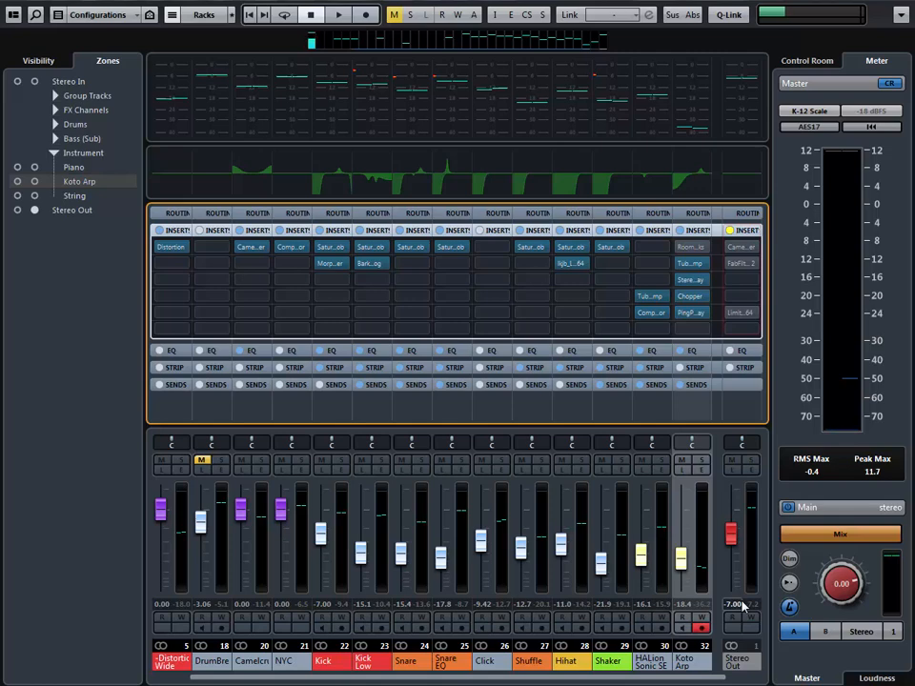
- Open CamelCrusher on the Stereo Out, reactivate it and audition the mix through its Annihilate patch
{"action": "mouse_move", "coordinate": [732, 246]}
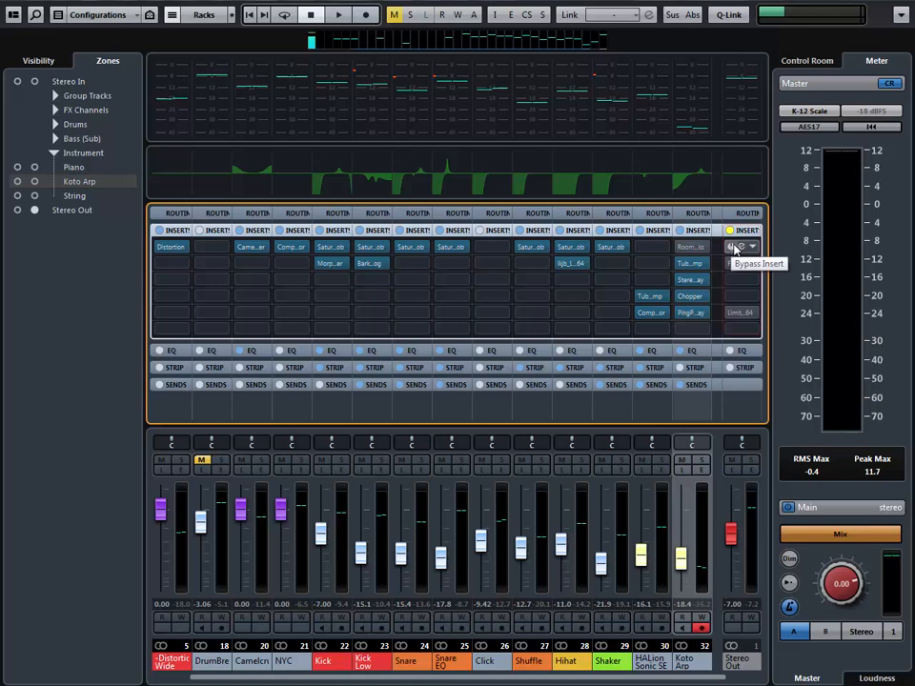
{"action": "left_click", "coordinate": [742, 246]}
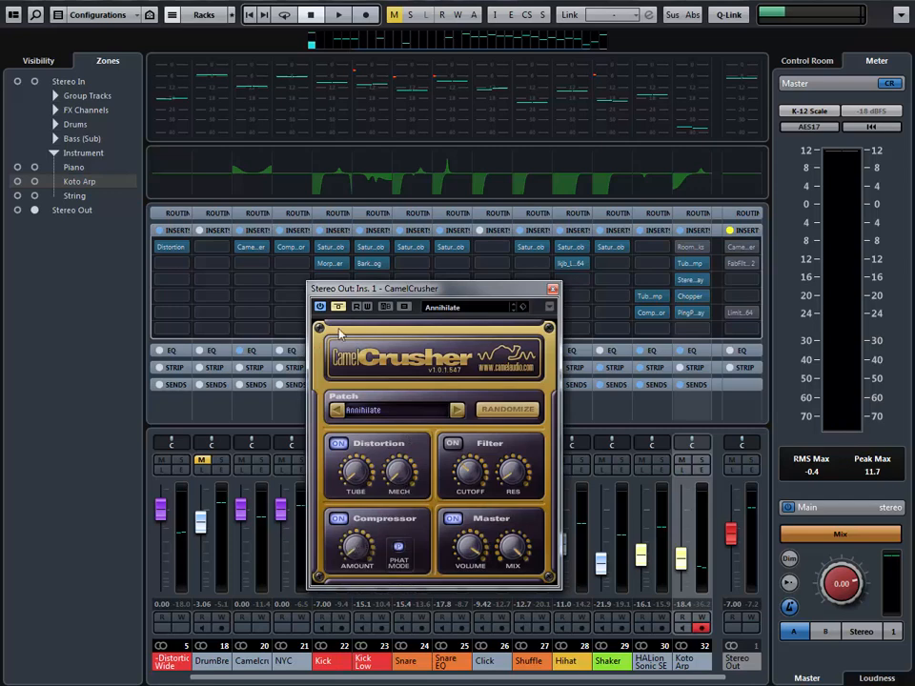
{"action": "key", "text": "space"}
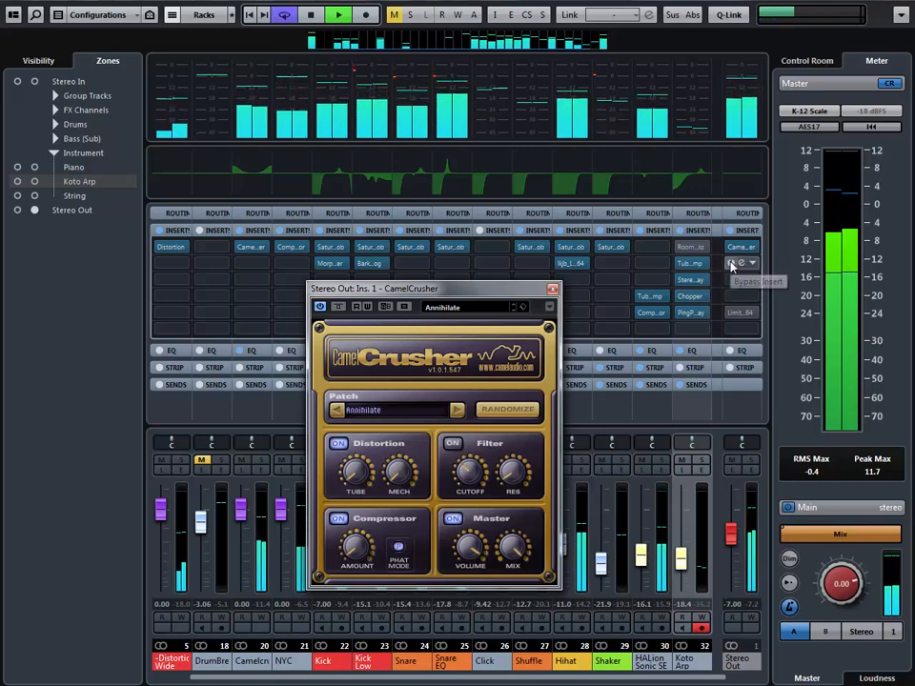
{"action": "key", "text": "space"}
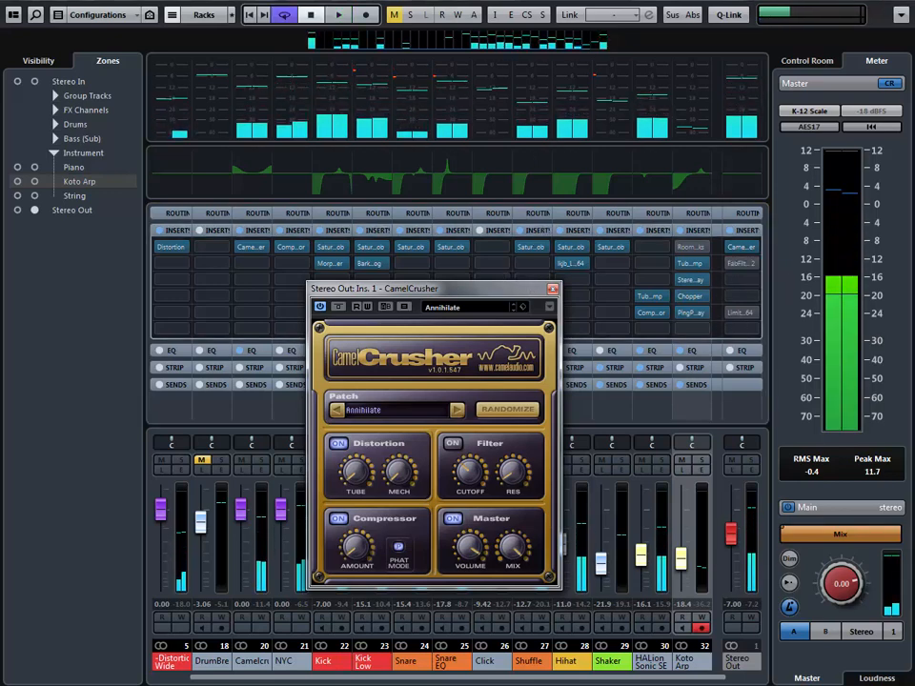
- Open FabFilter Pro-Q 2 on the Stereo Out, reactivate it and audition the mid/side equalization during playback
{"action": "left_click", "coordinate": [740, 264]}
{"action": "left_click_drag", "start_coordinate": [512, 174], "coordinate": [359, 164]}
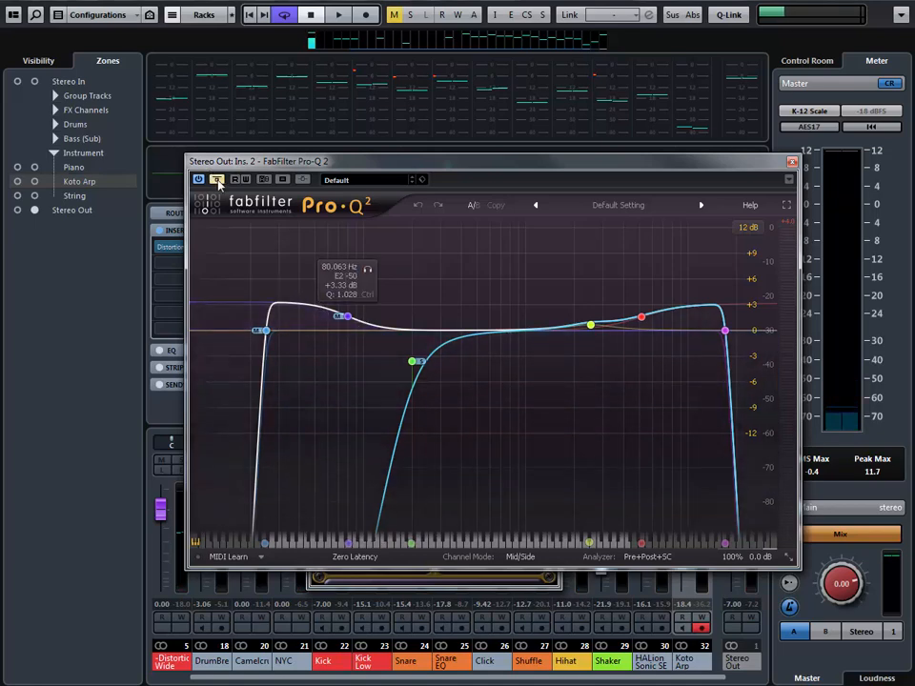
{"action": "key", "text": "space"}
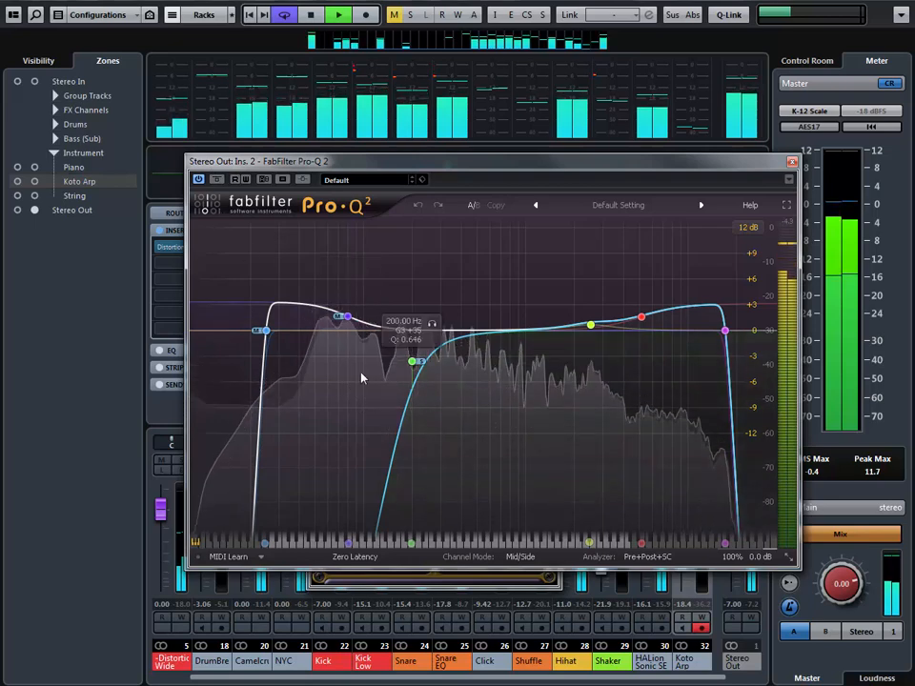
{"action": "key", "text": "space"}
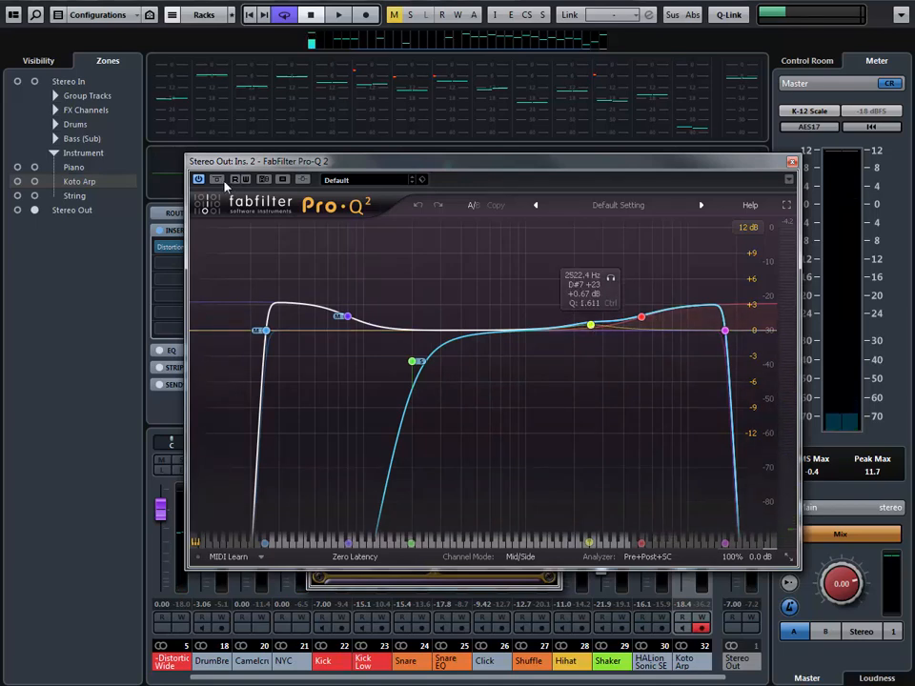
{"action": "key", "text": "space"}
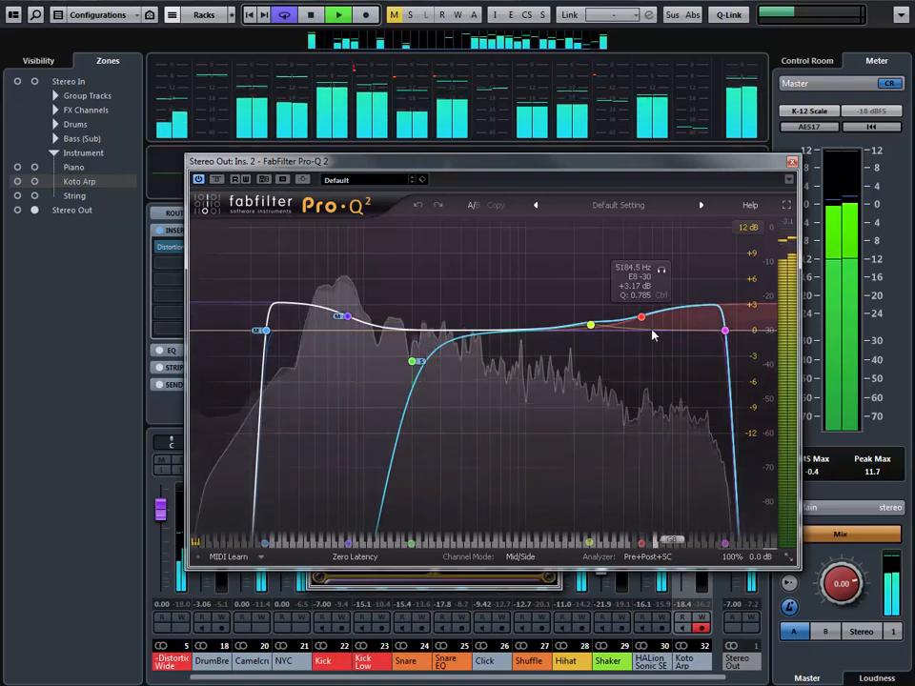
{"action": "left_click", "coordinate": [792, 162]}
{"action": "key", "text": "space"}
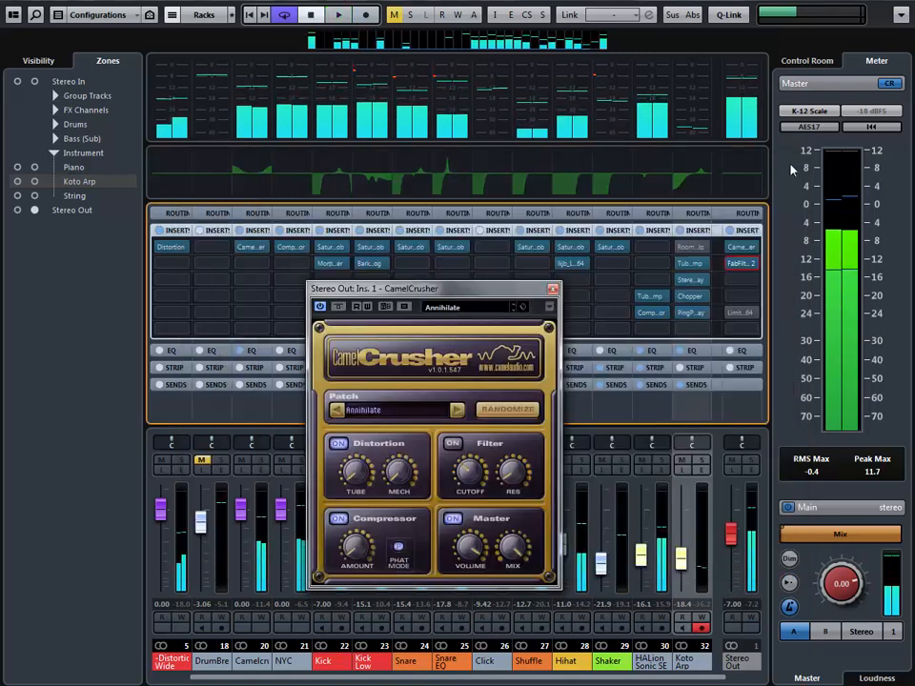
- Close CamelCrusher, reactivate Limiter6 on the Stereo Out's fifth insert slot, and audition the mix through it
{"action": "left_click", "coordinate": [553, 289]}
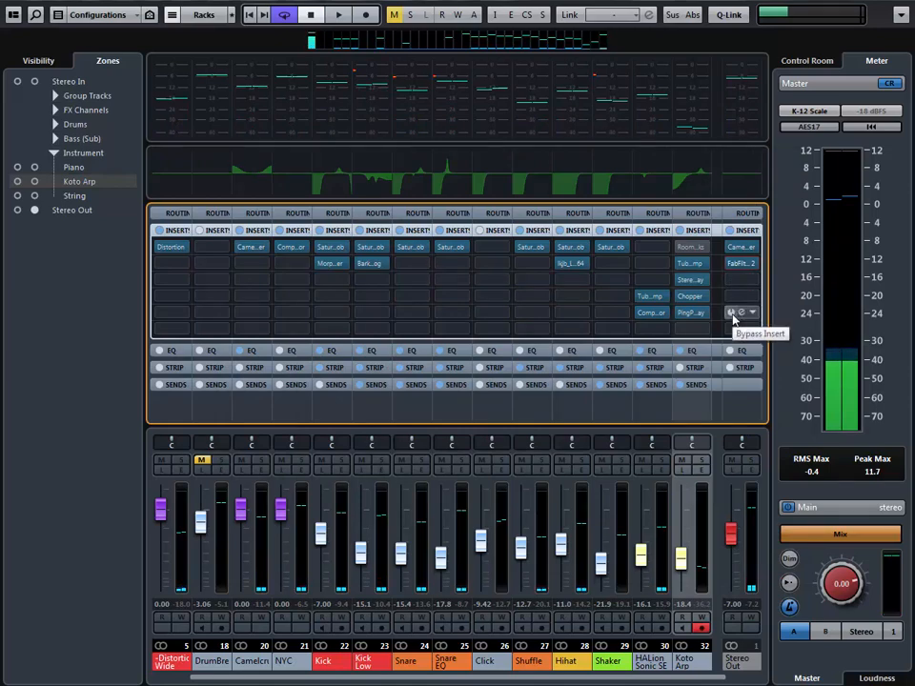
{"action": "left_click", "coordinate": [732, 313]}
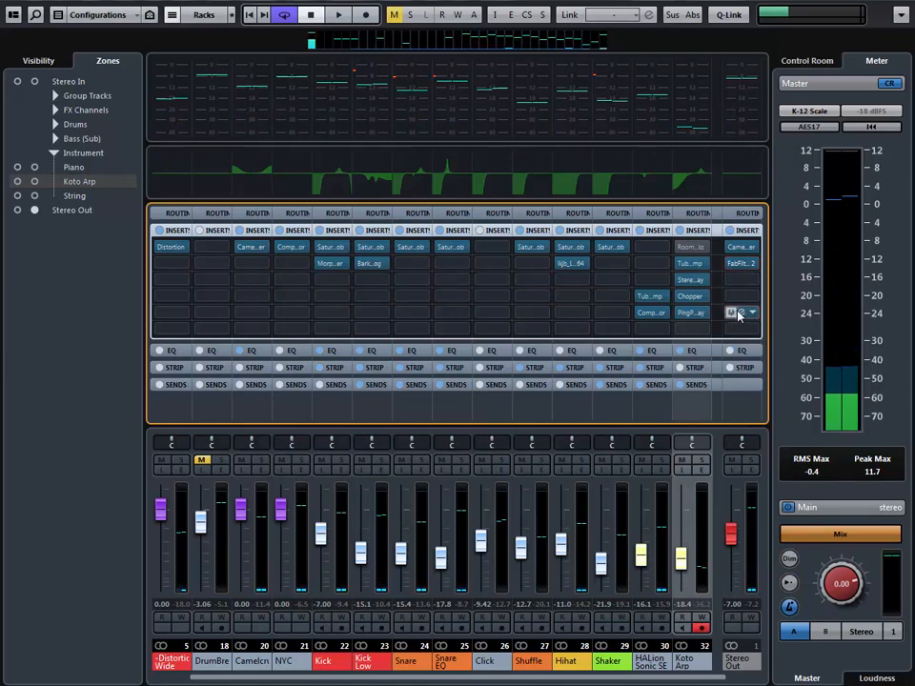
{"action": "left_click", "coordinate": [744, 313]}
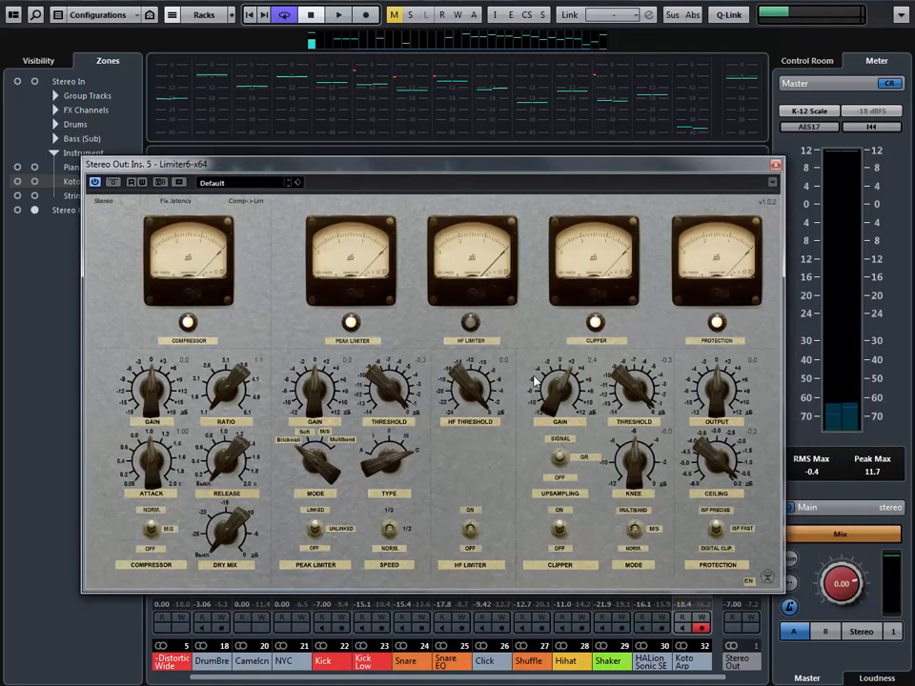
{"action": "key", "text": "space"}
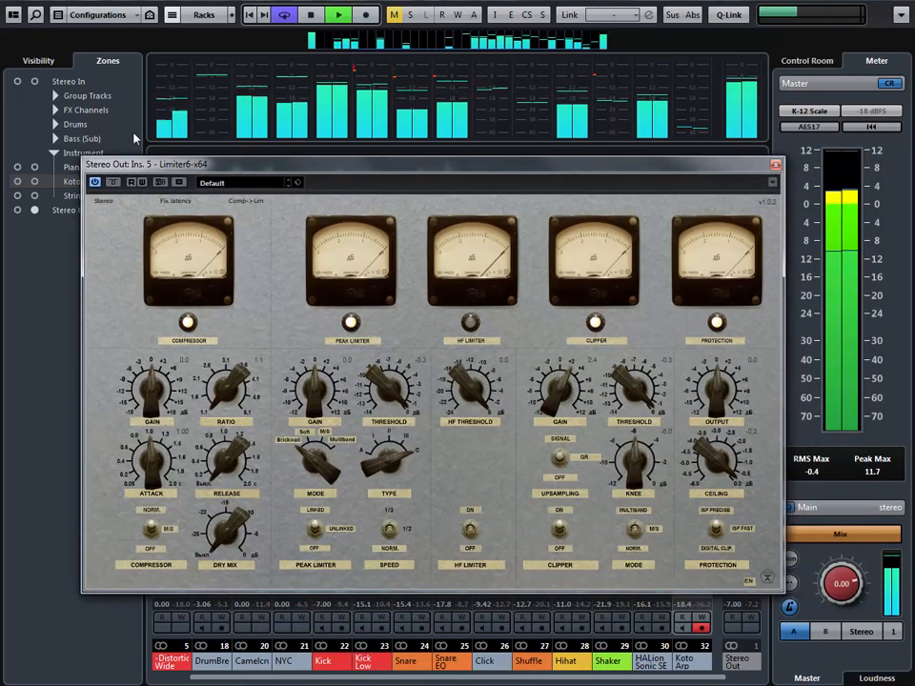
{"action": "left_click", "coordinate": [775, 165]}
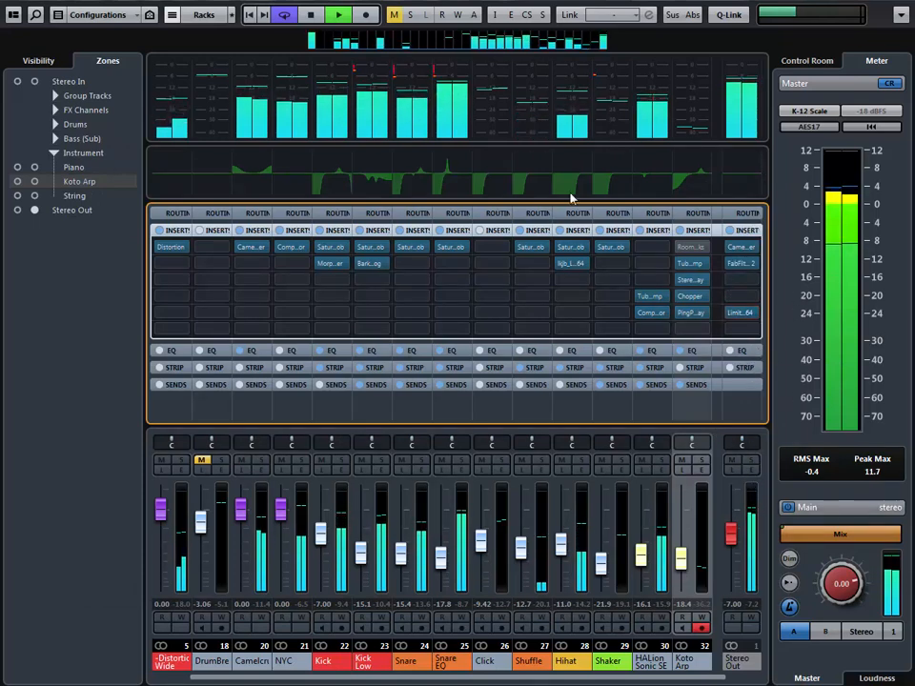
{"action": "key", "text": "space"}
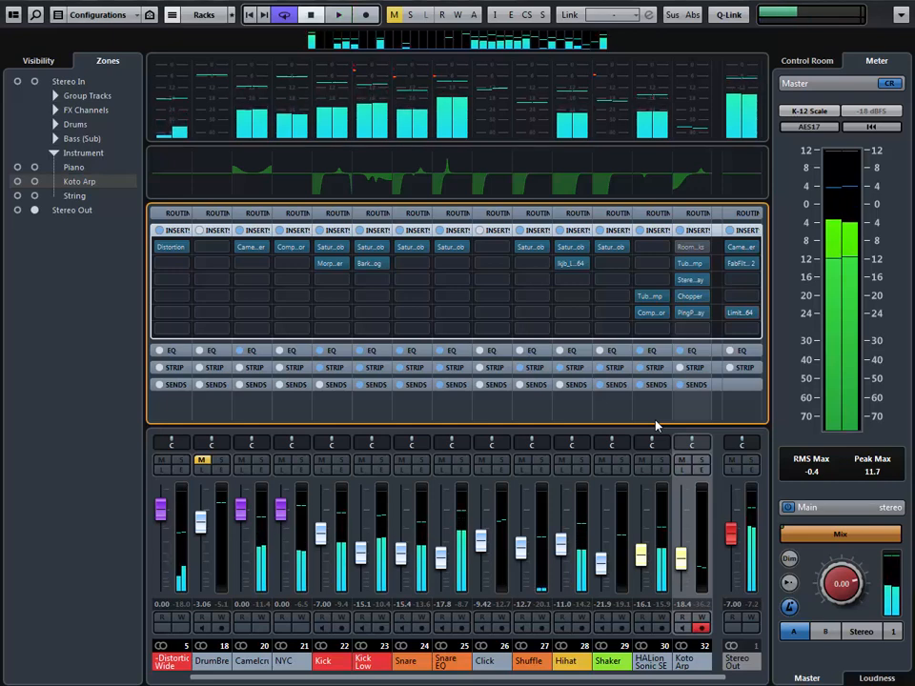